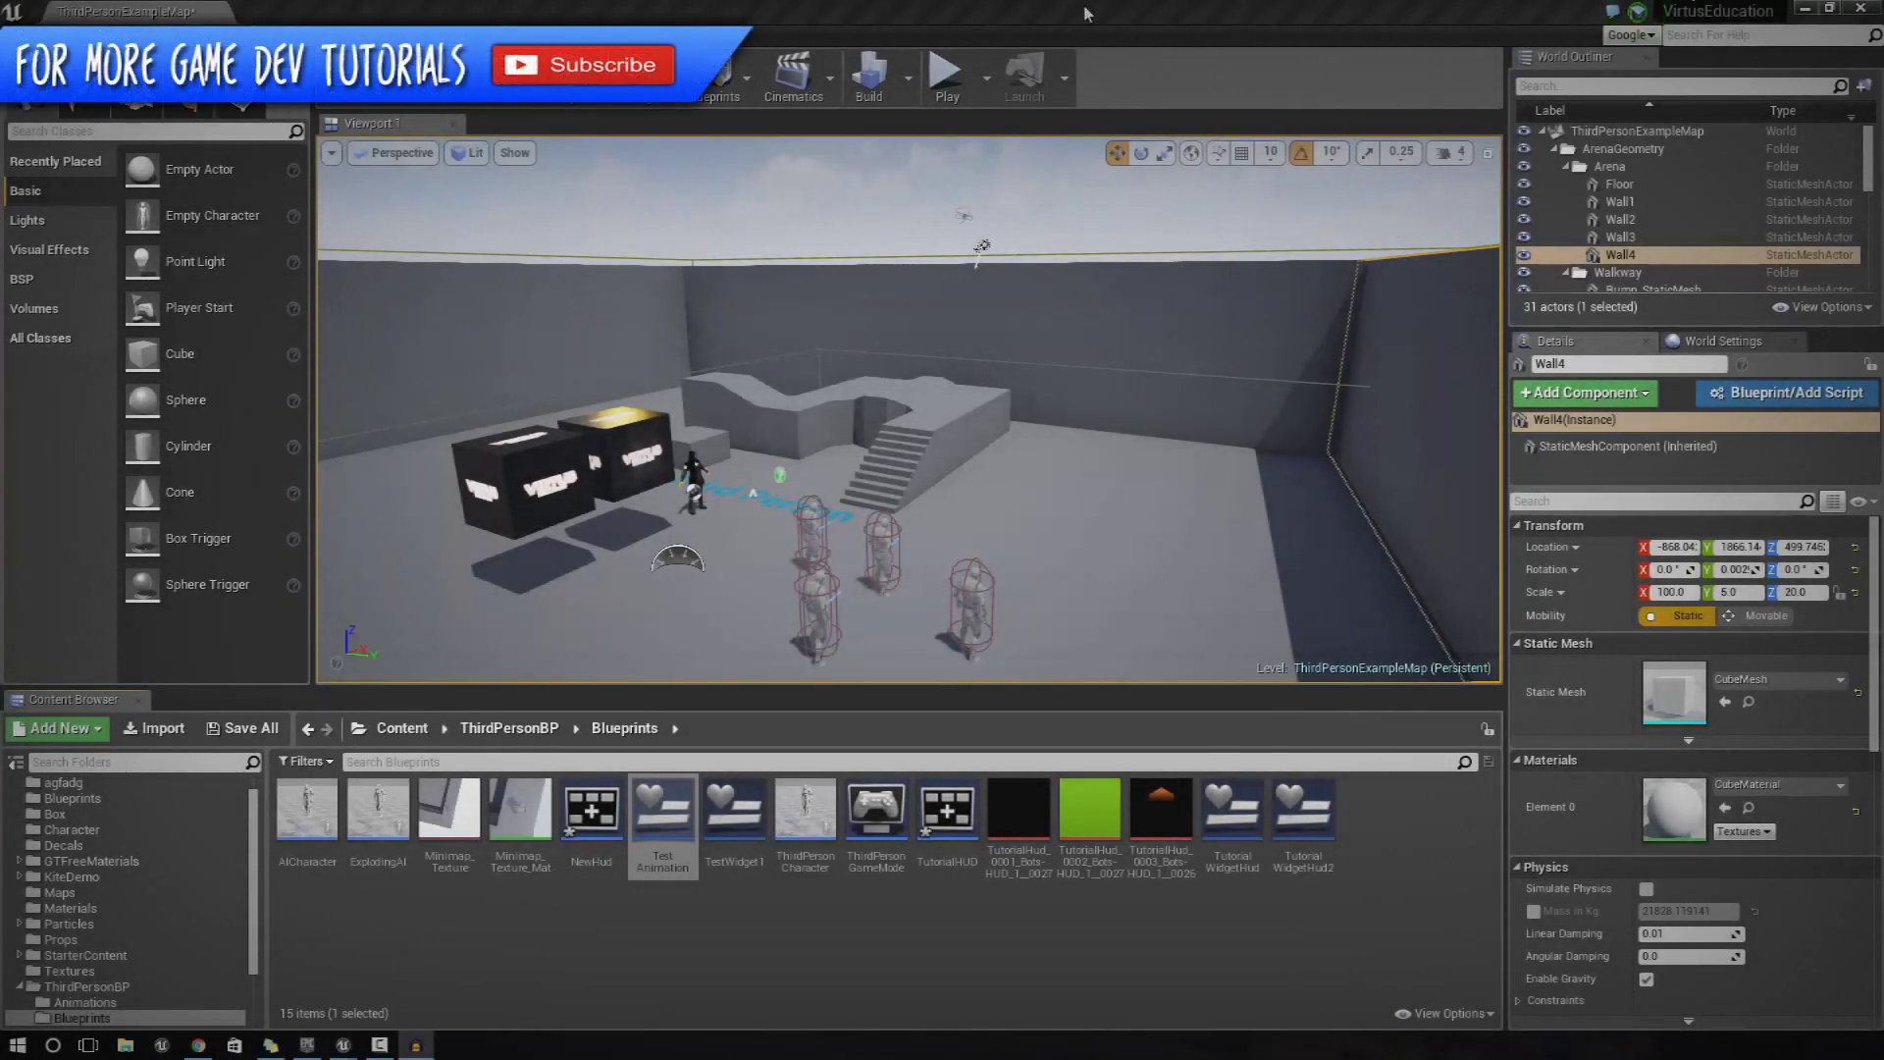
# Play-test the level in the viewport to watch the animated image widget, and stop the session.
pyautogui.click(946, 83)
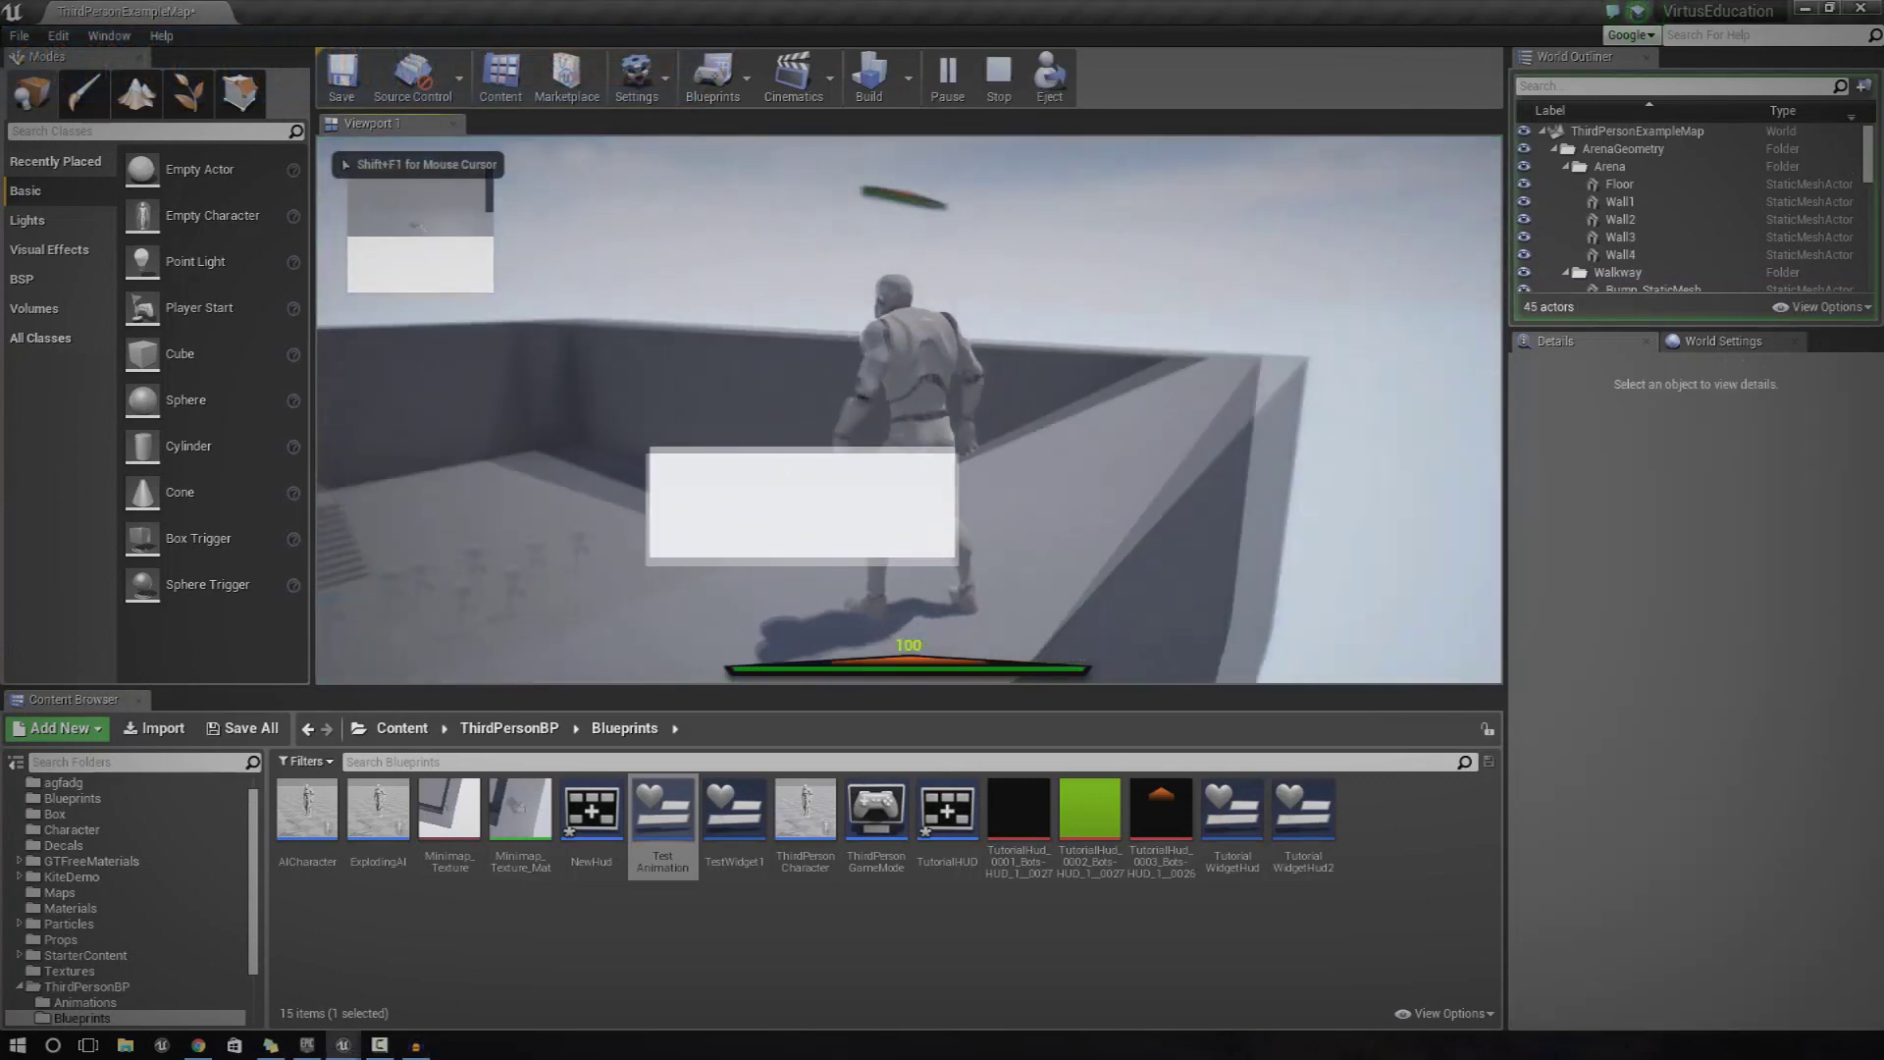
pyautogui.hotkey('shift', 'F1')
pyautogui.click(998, 79)
pyautogui.click(950, 78)
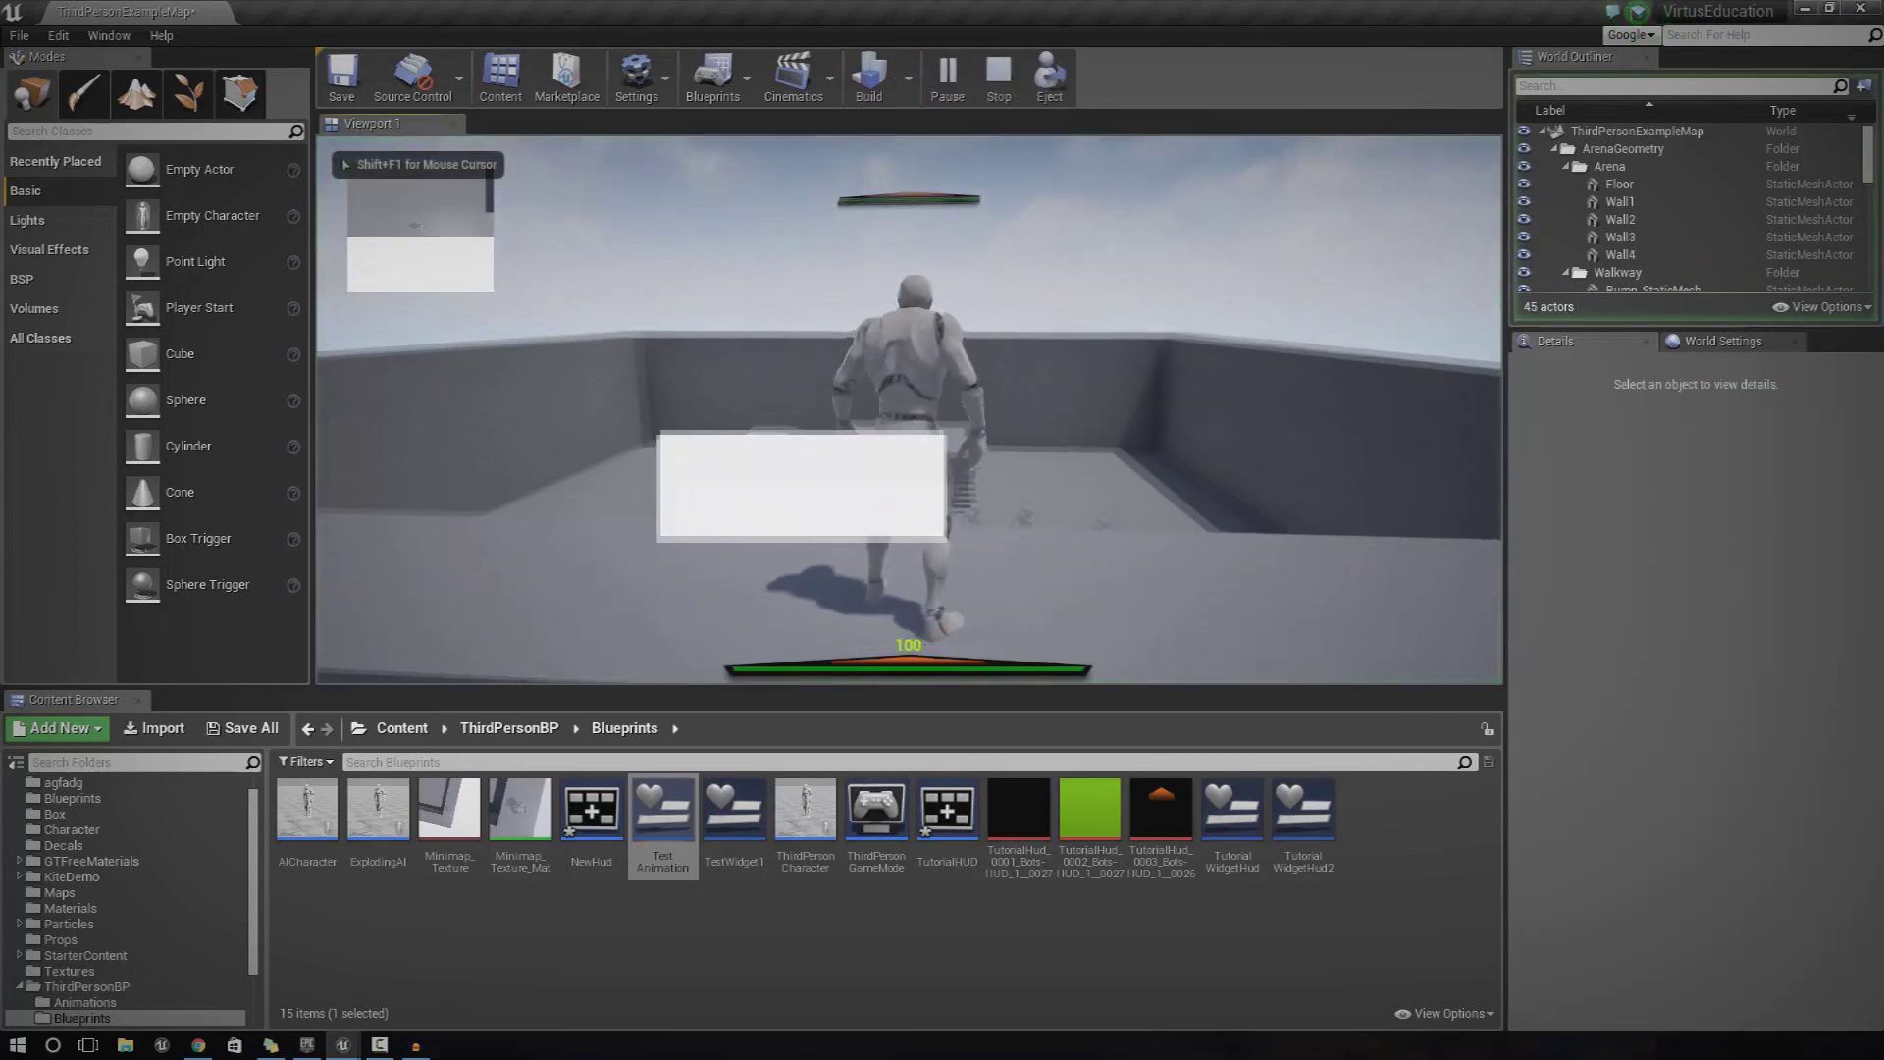
pyautogui.press('Escape')
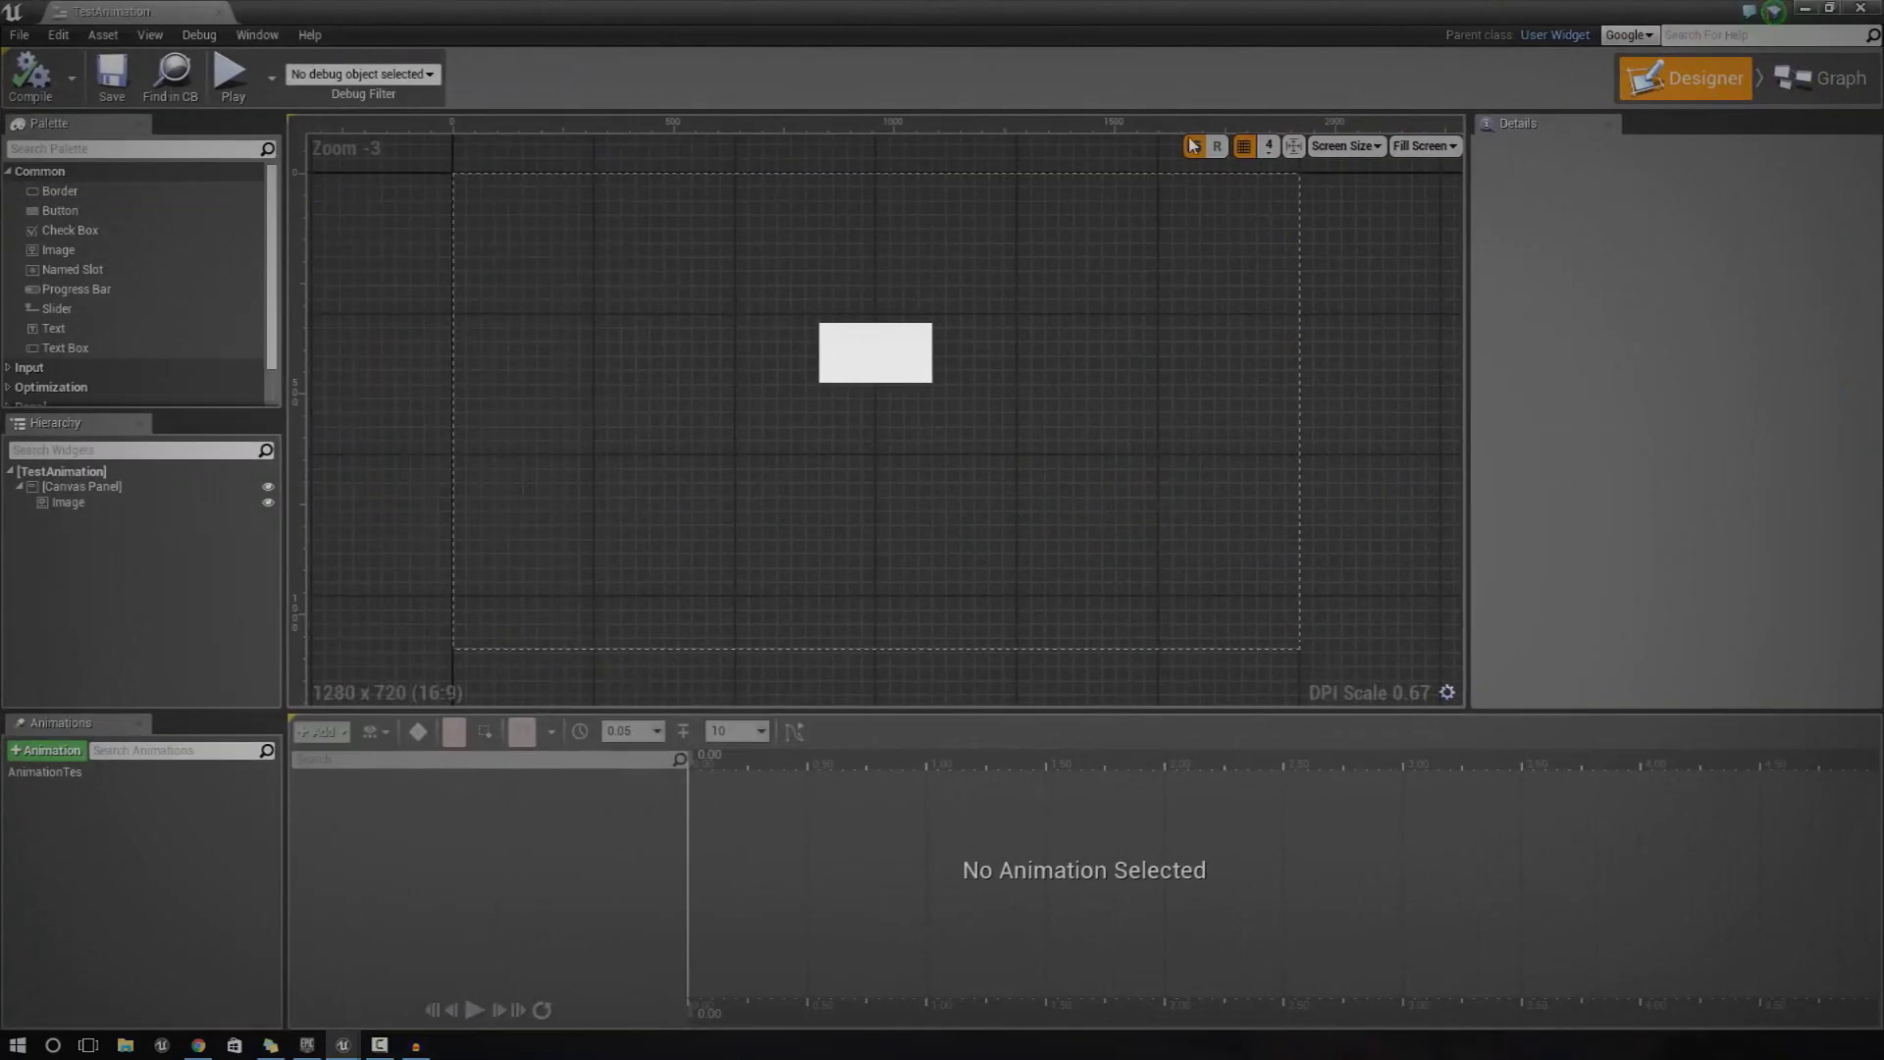
# Play the AnimationTes animation in the TestAnimation widget's timeline and close the widget editor.
pyautogui.click(43, 772)
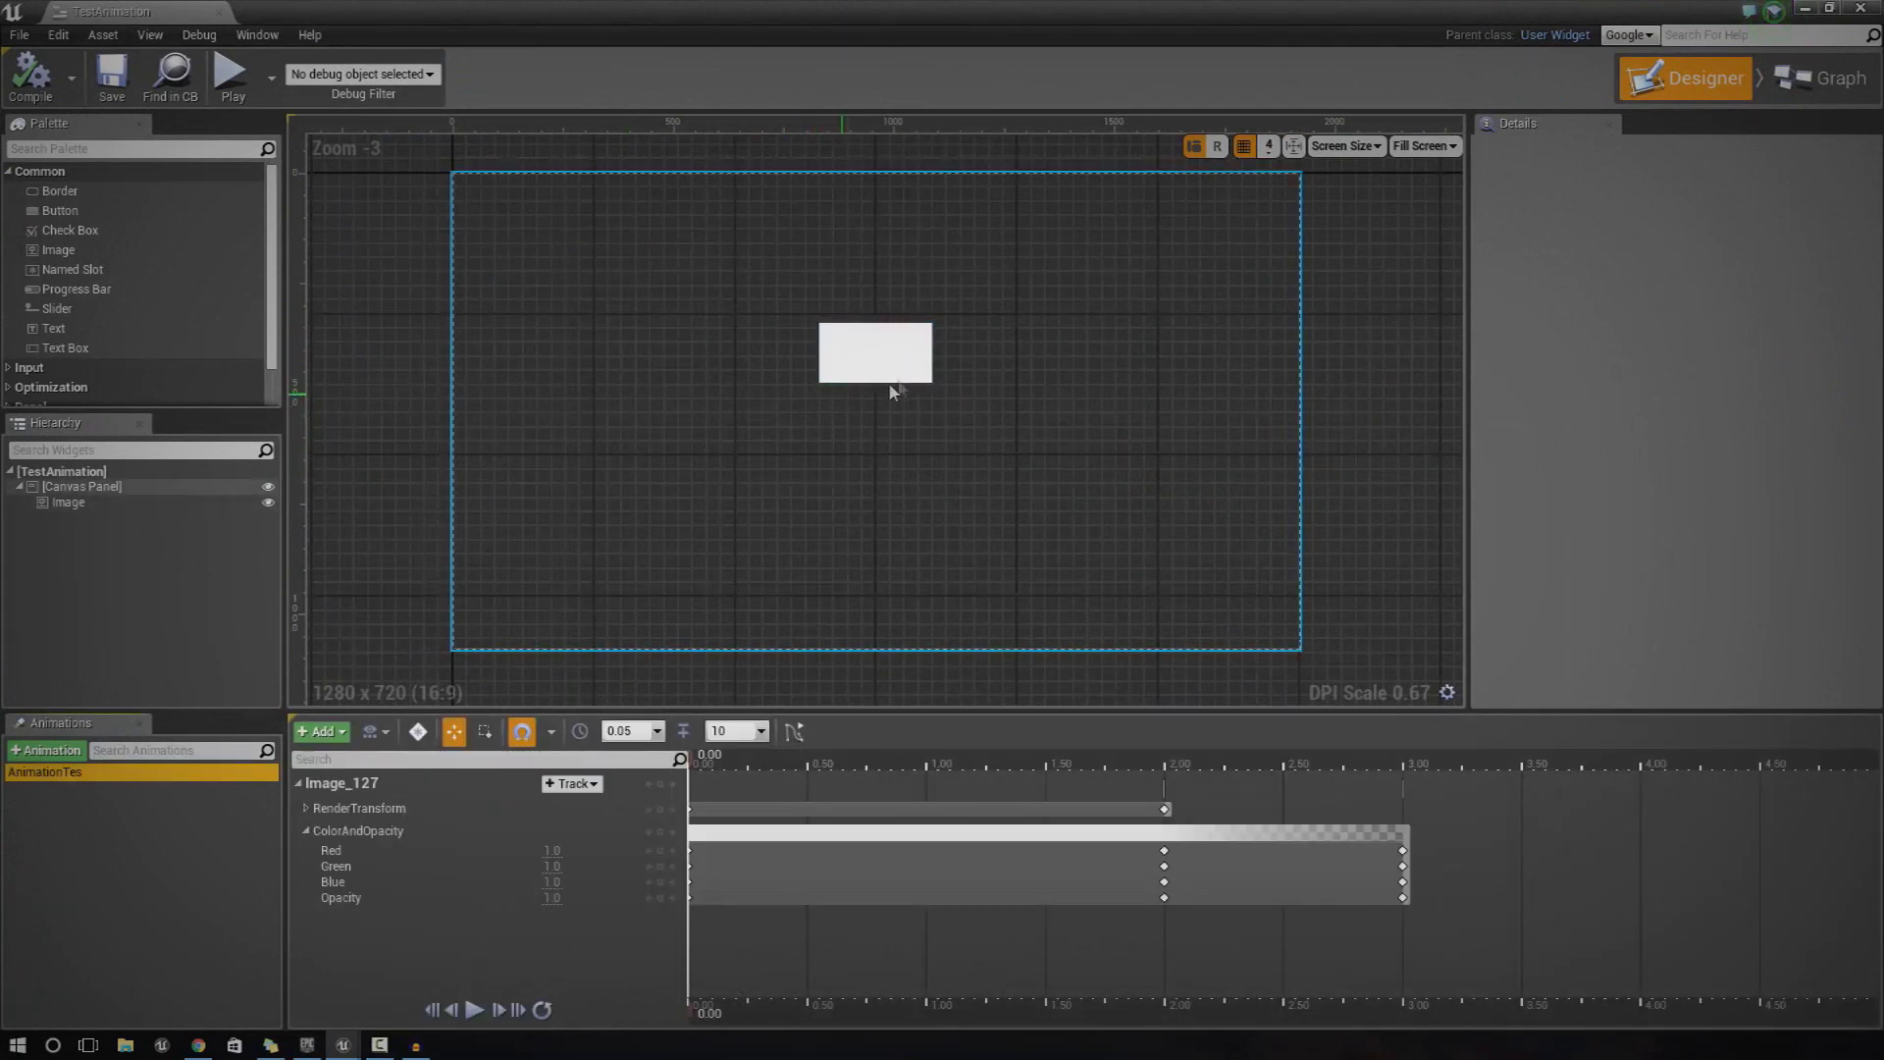
pyautogui.click(474, 1010)
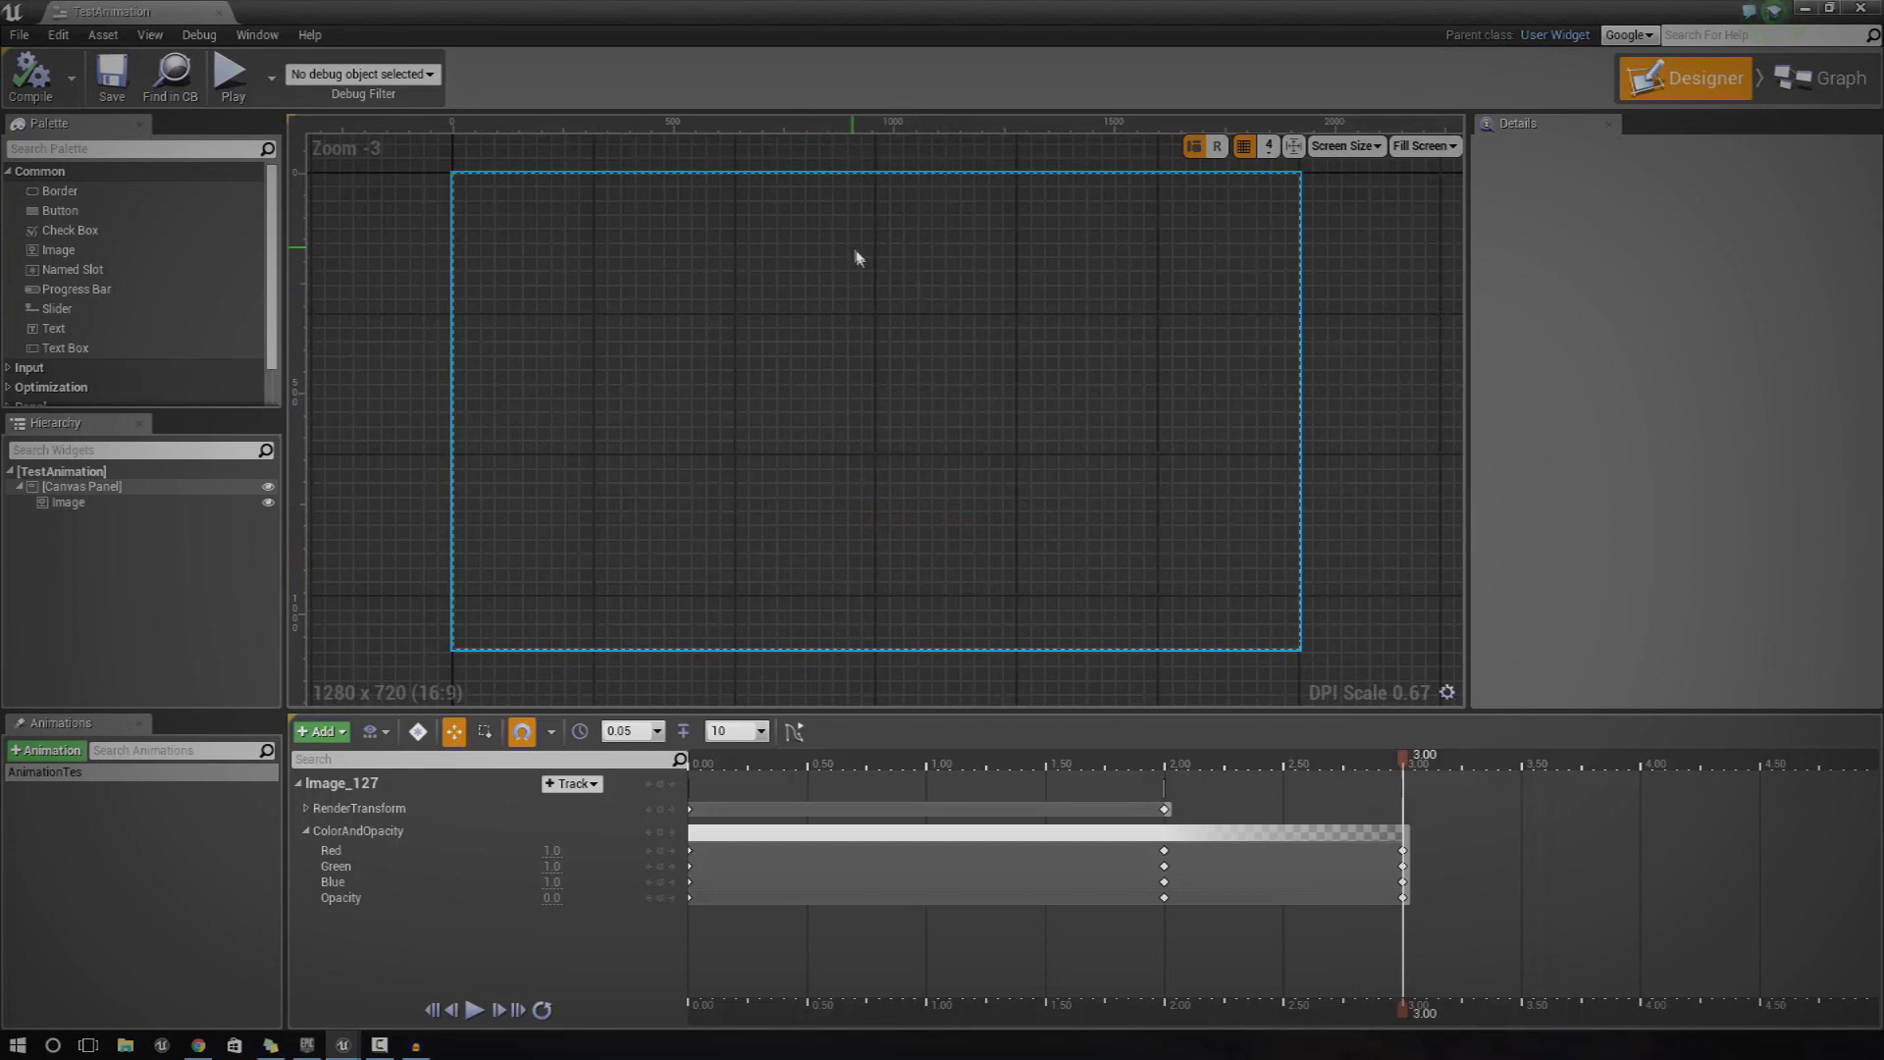
pyautogui.click(1098, 519)
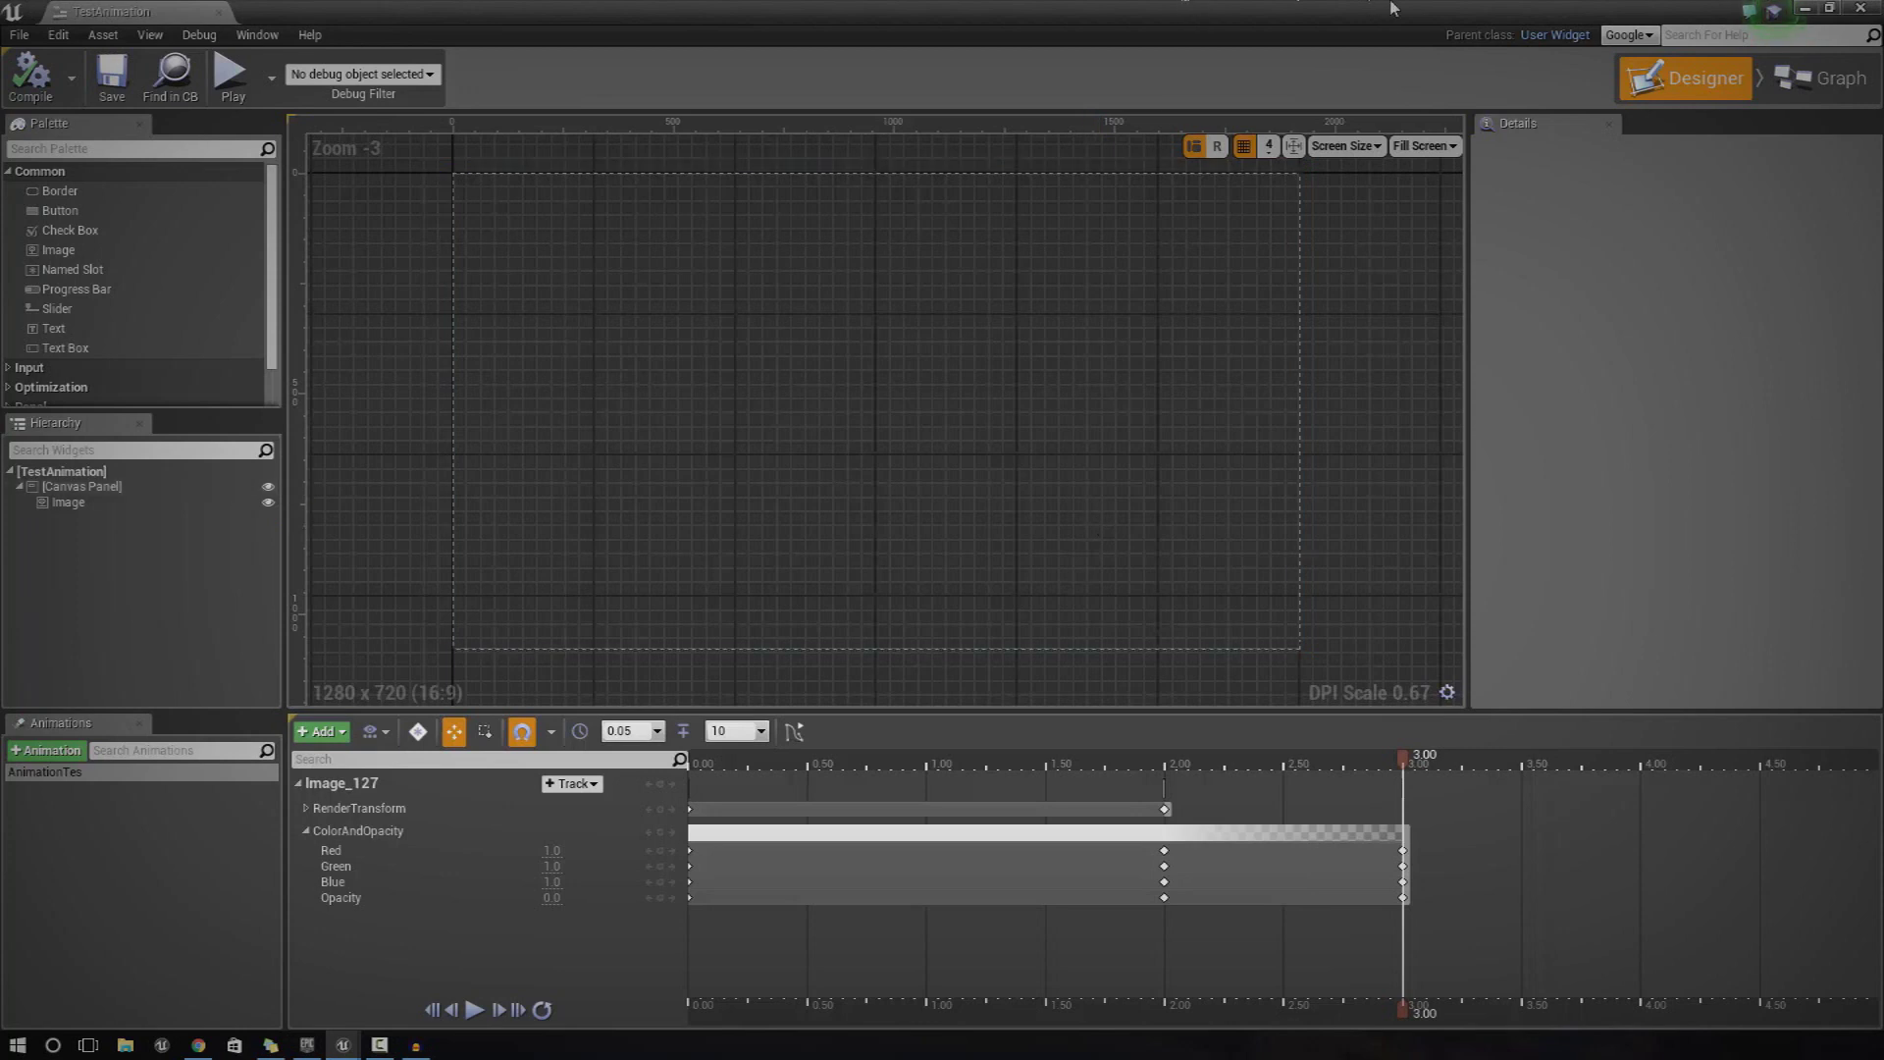
pyautogui.click(1862, 12)
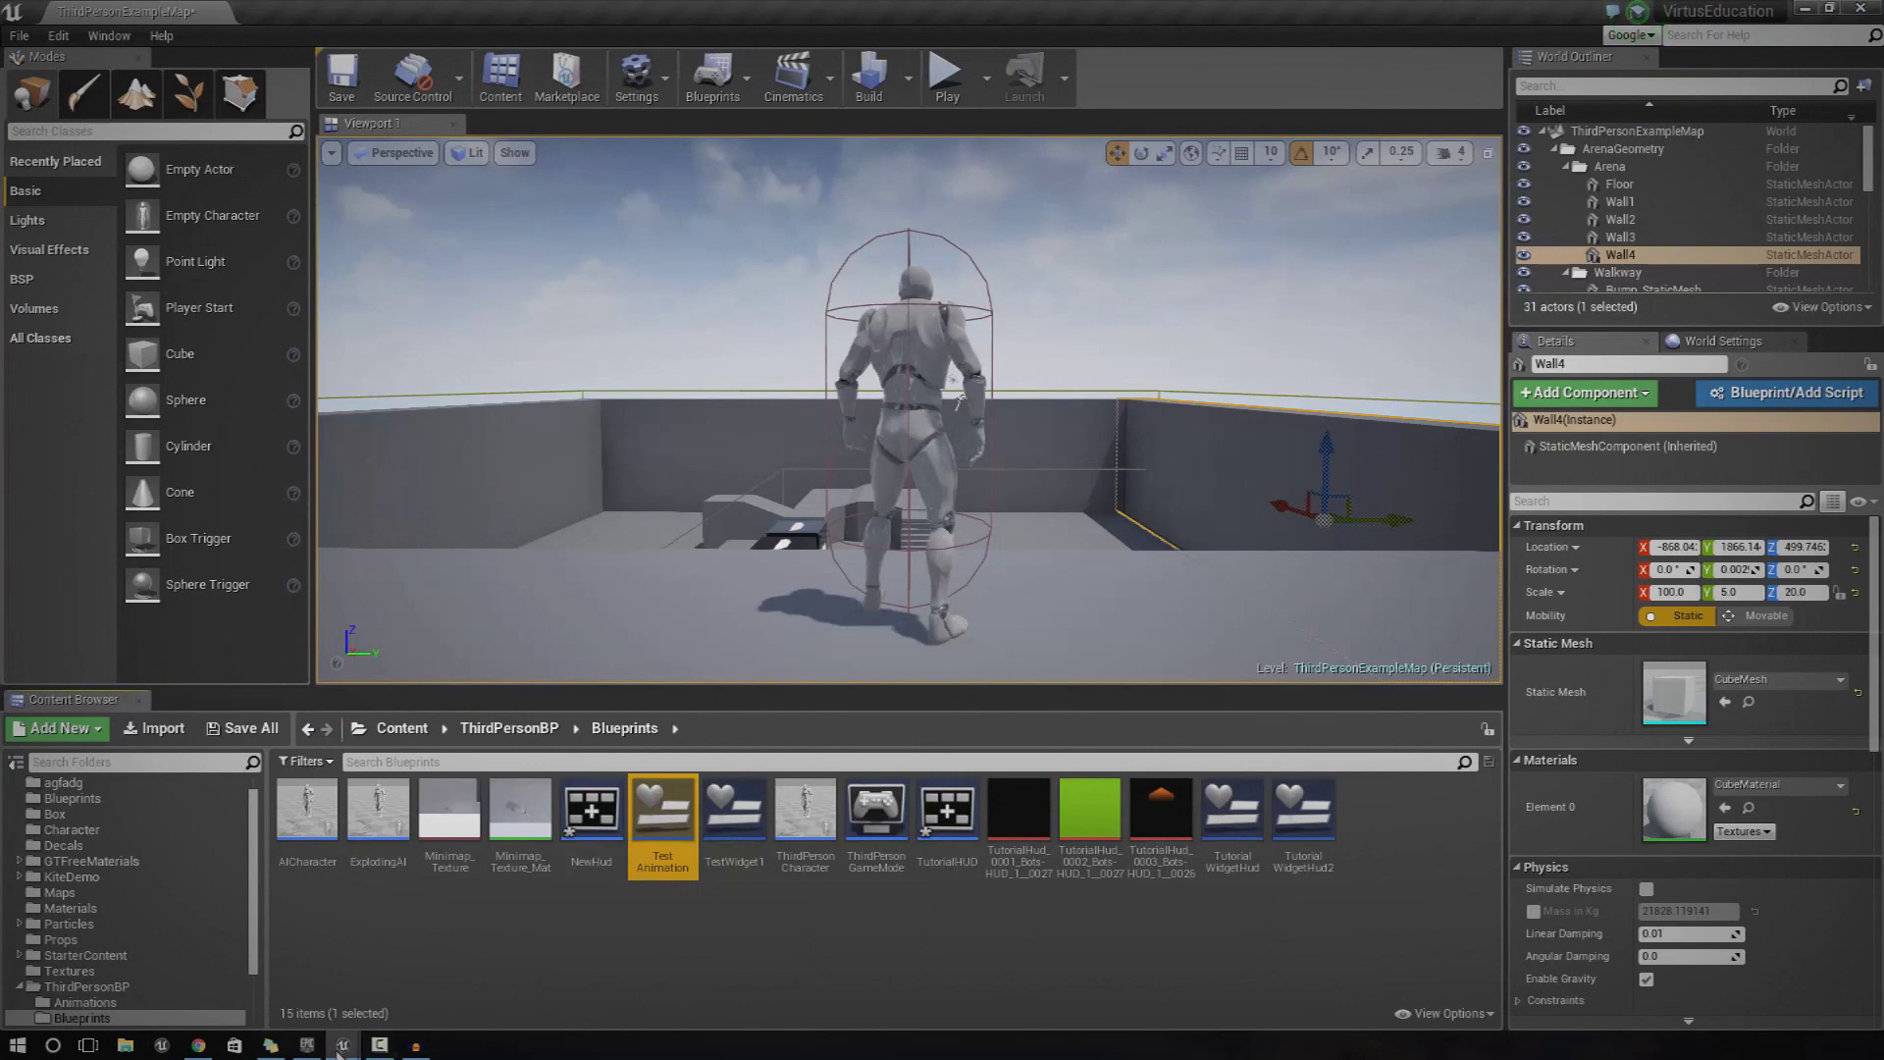
# Switch to the DireBots project, repeatedly open and close the Survival Headquarters shop in the running game, and end the play session.
pyautogui.moveTo(338, 1048)
pyautogui.click(466, 958)
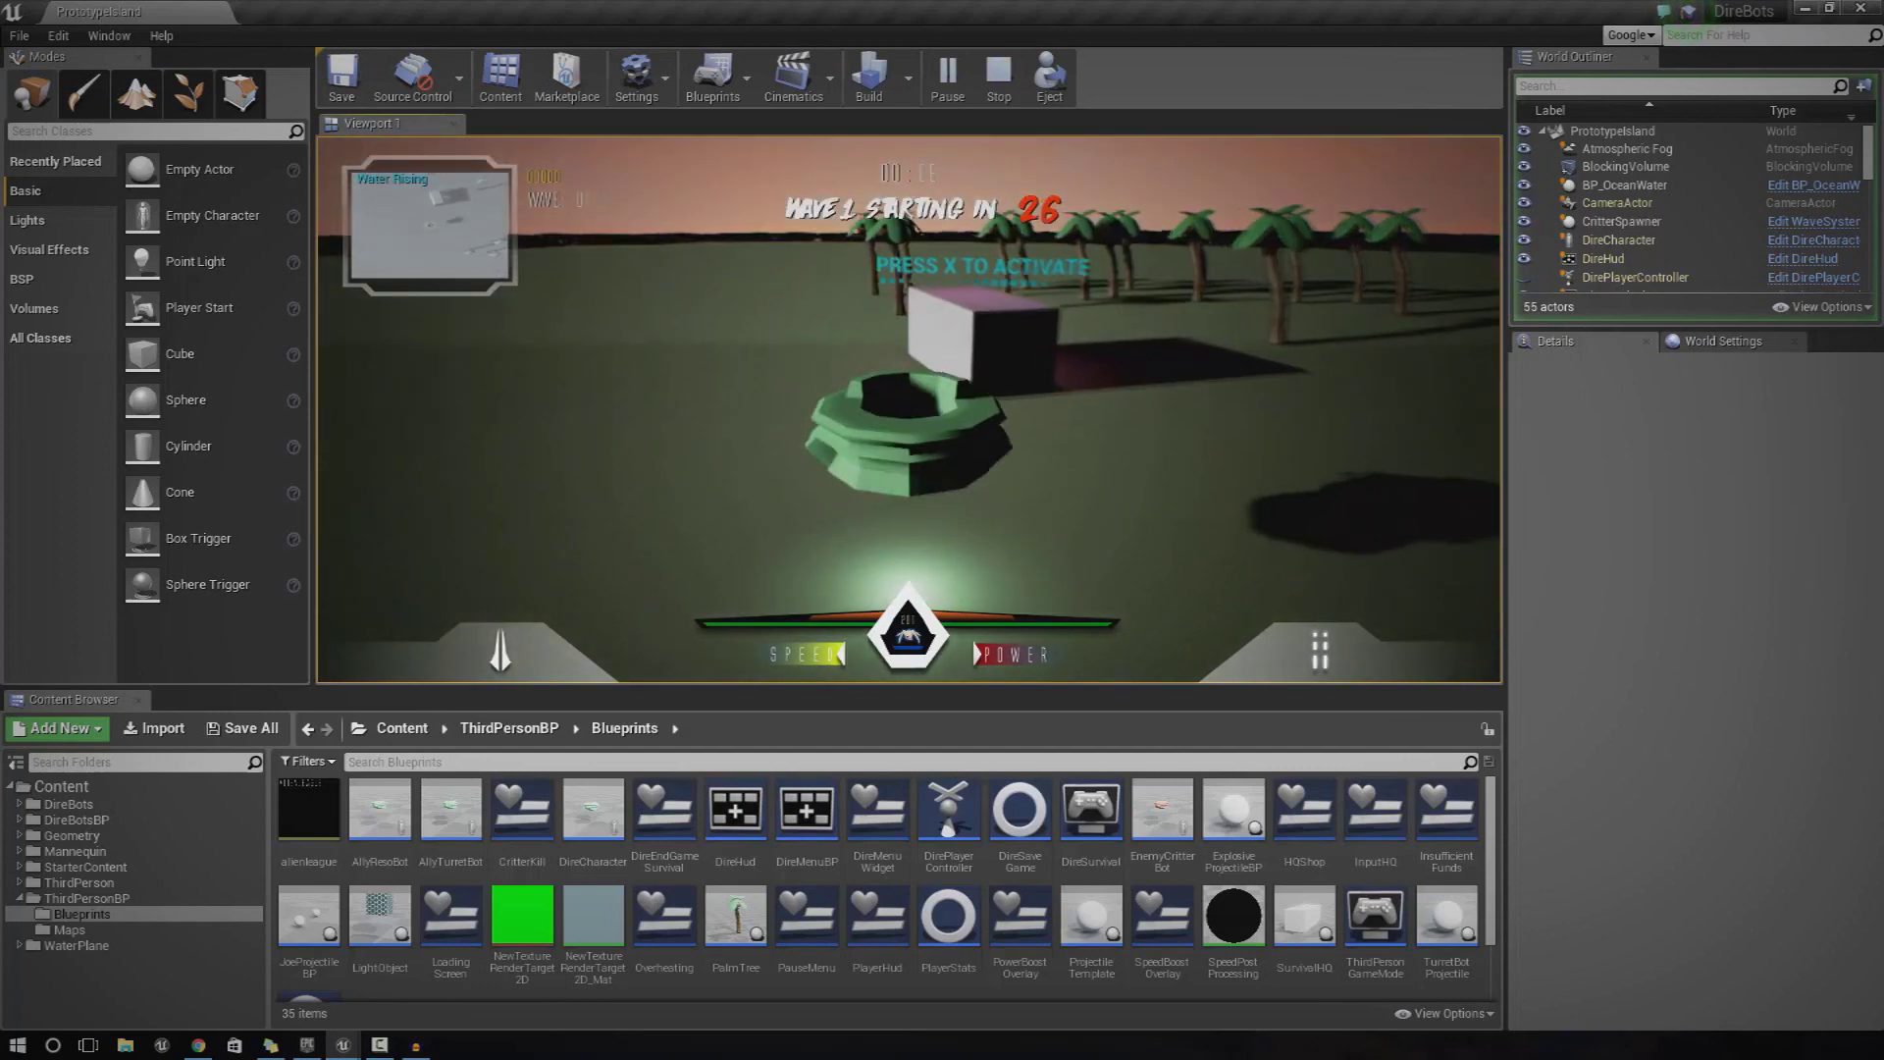
pyautogui.press('x')
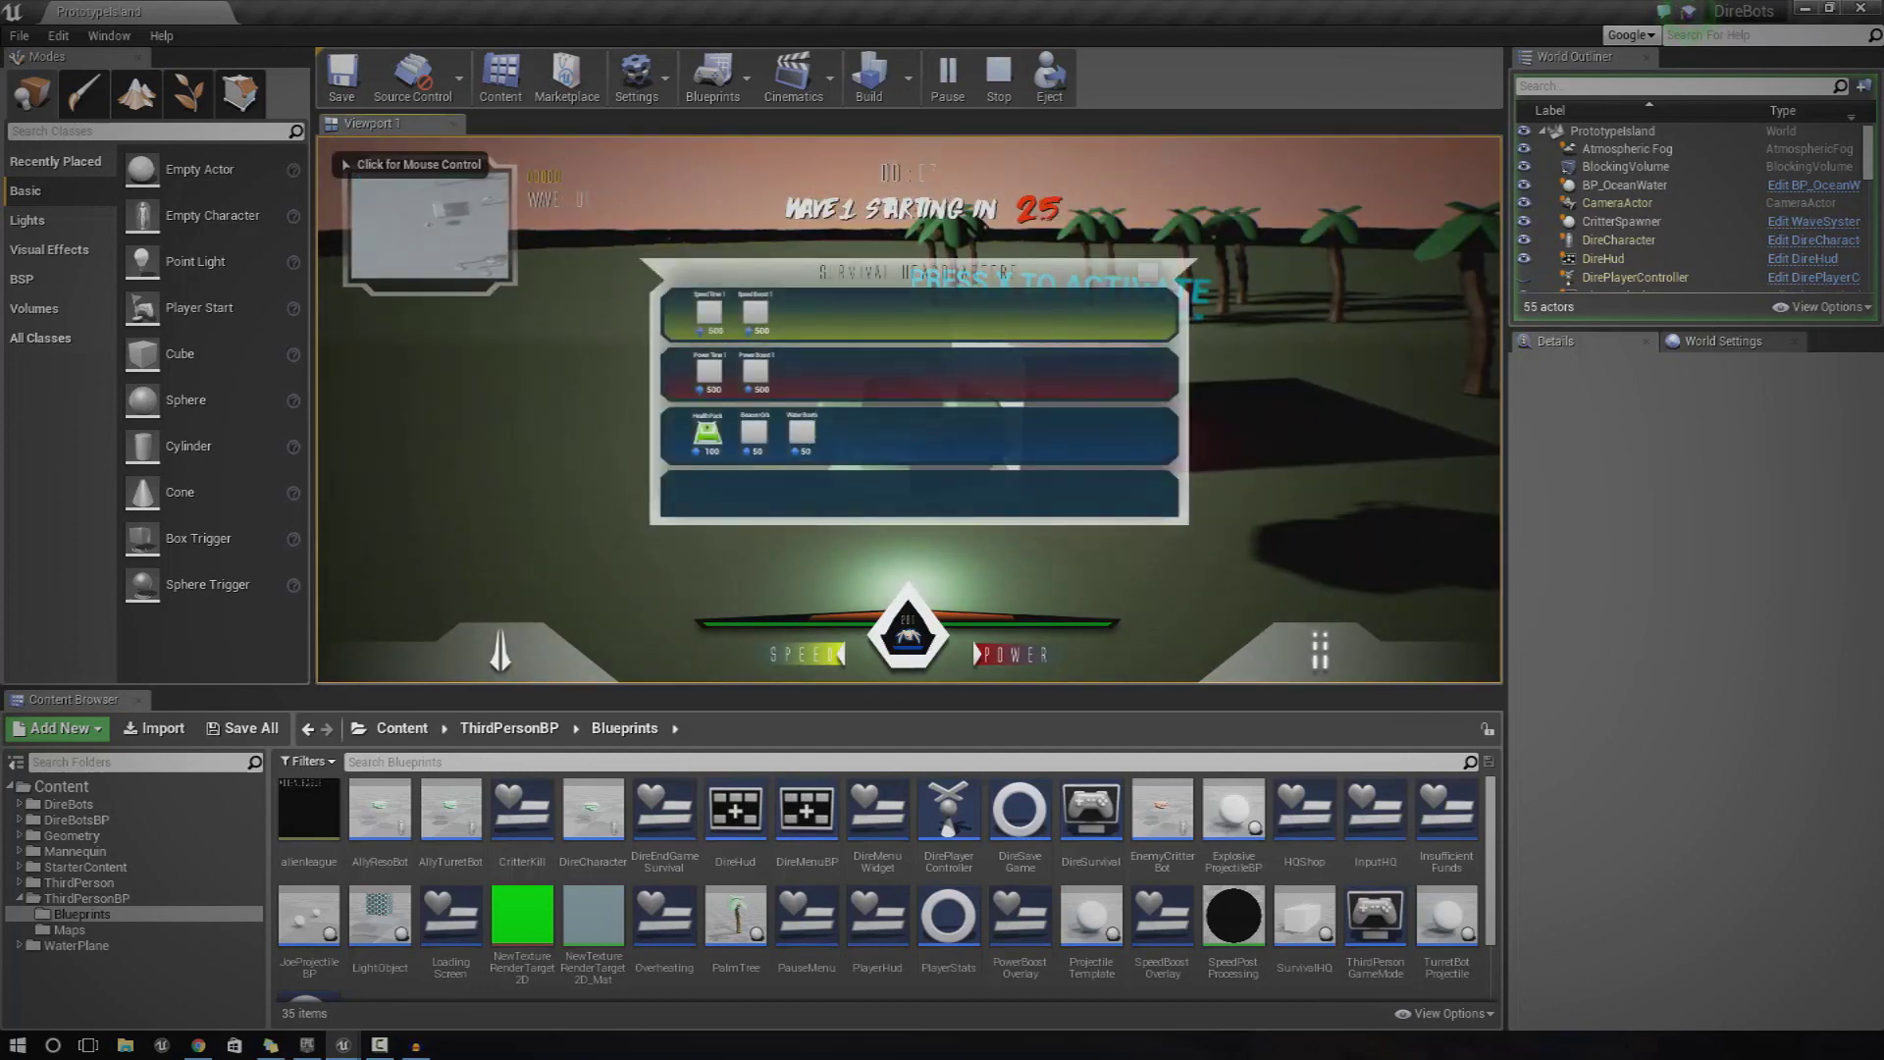
pyautogui.click(1145, 278)
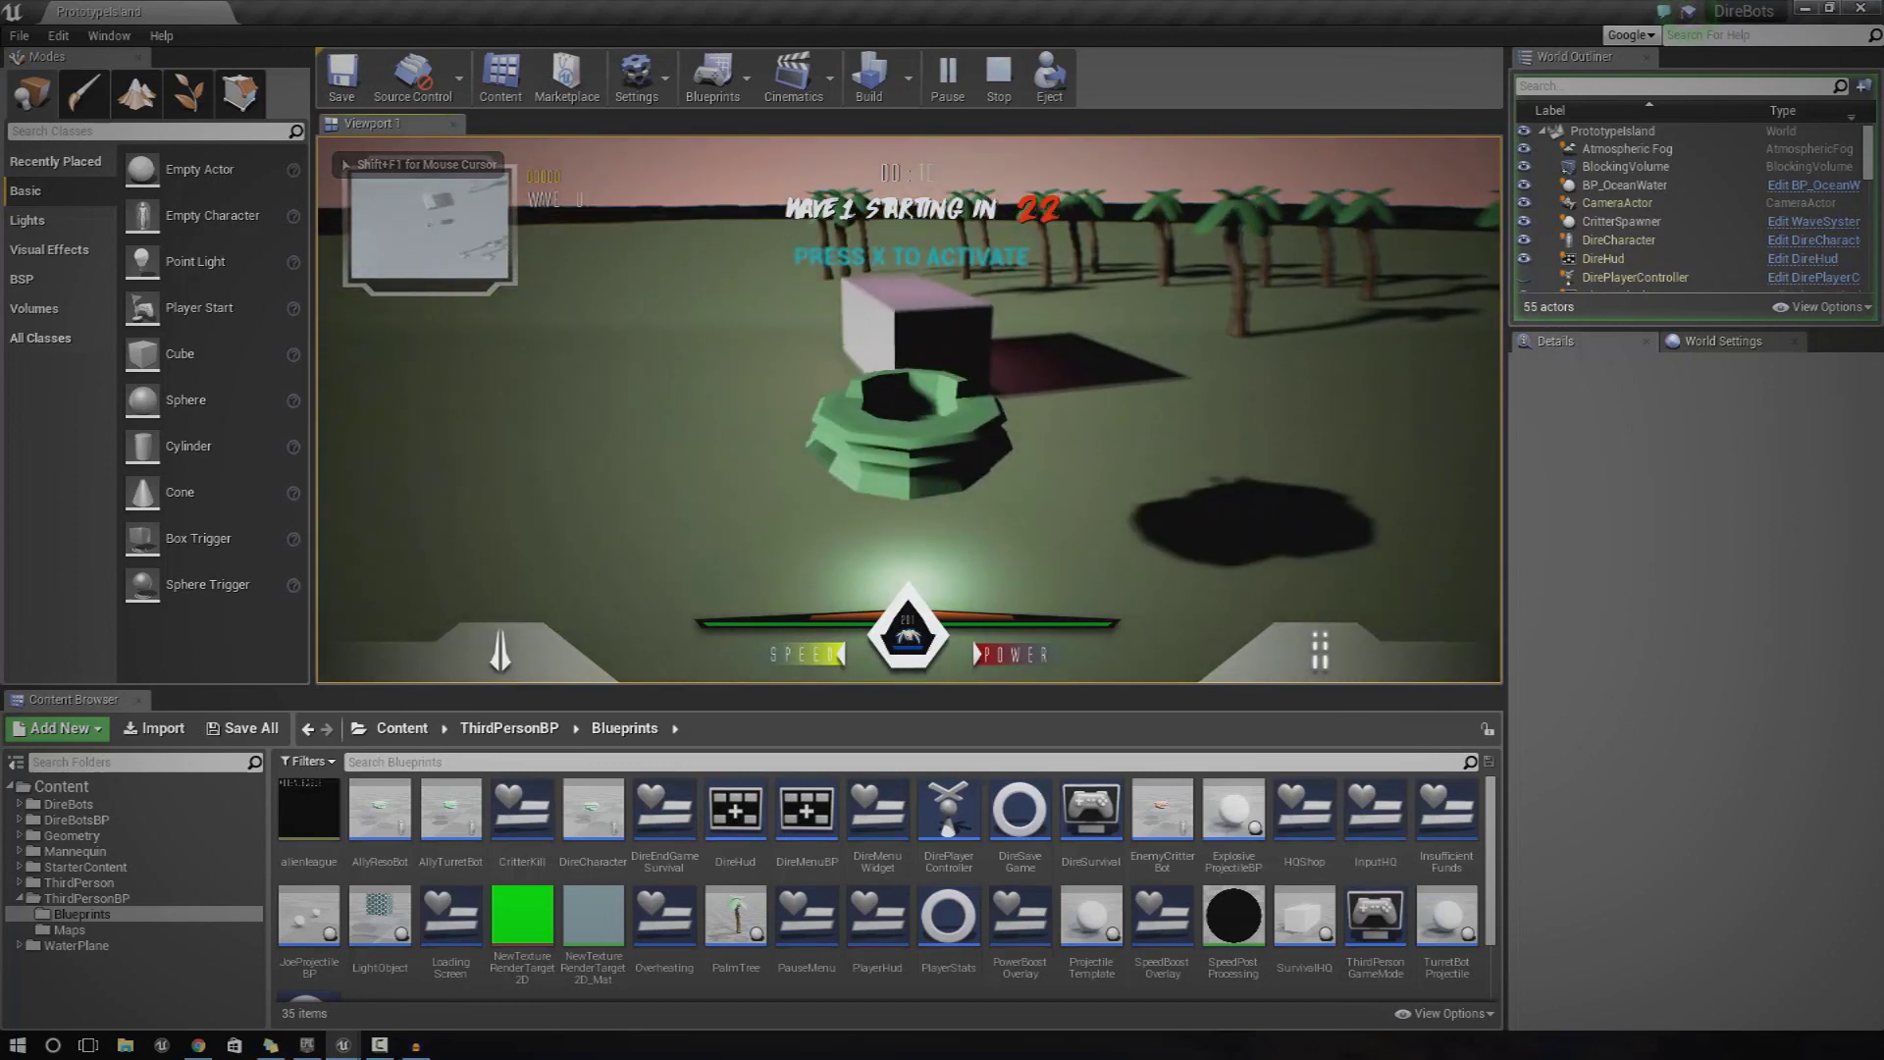
pyautogui.press('x')
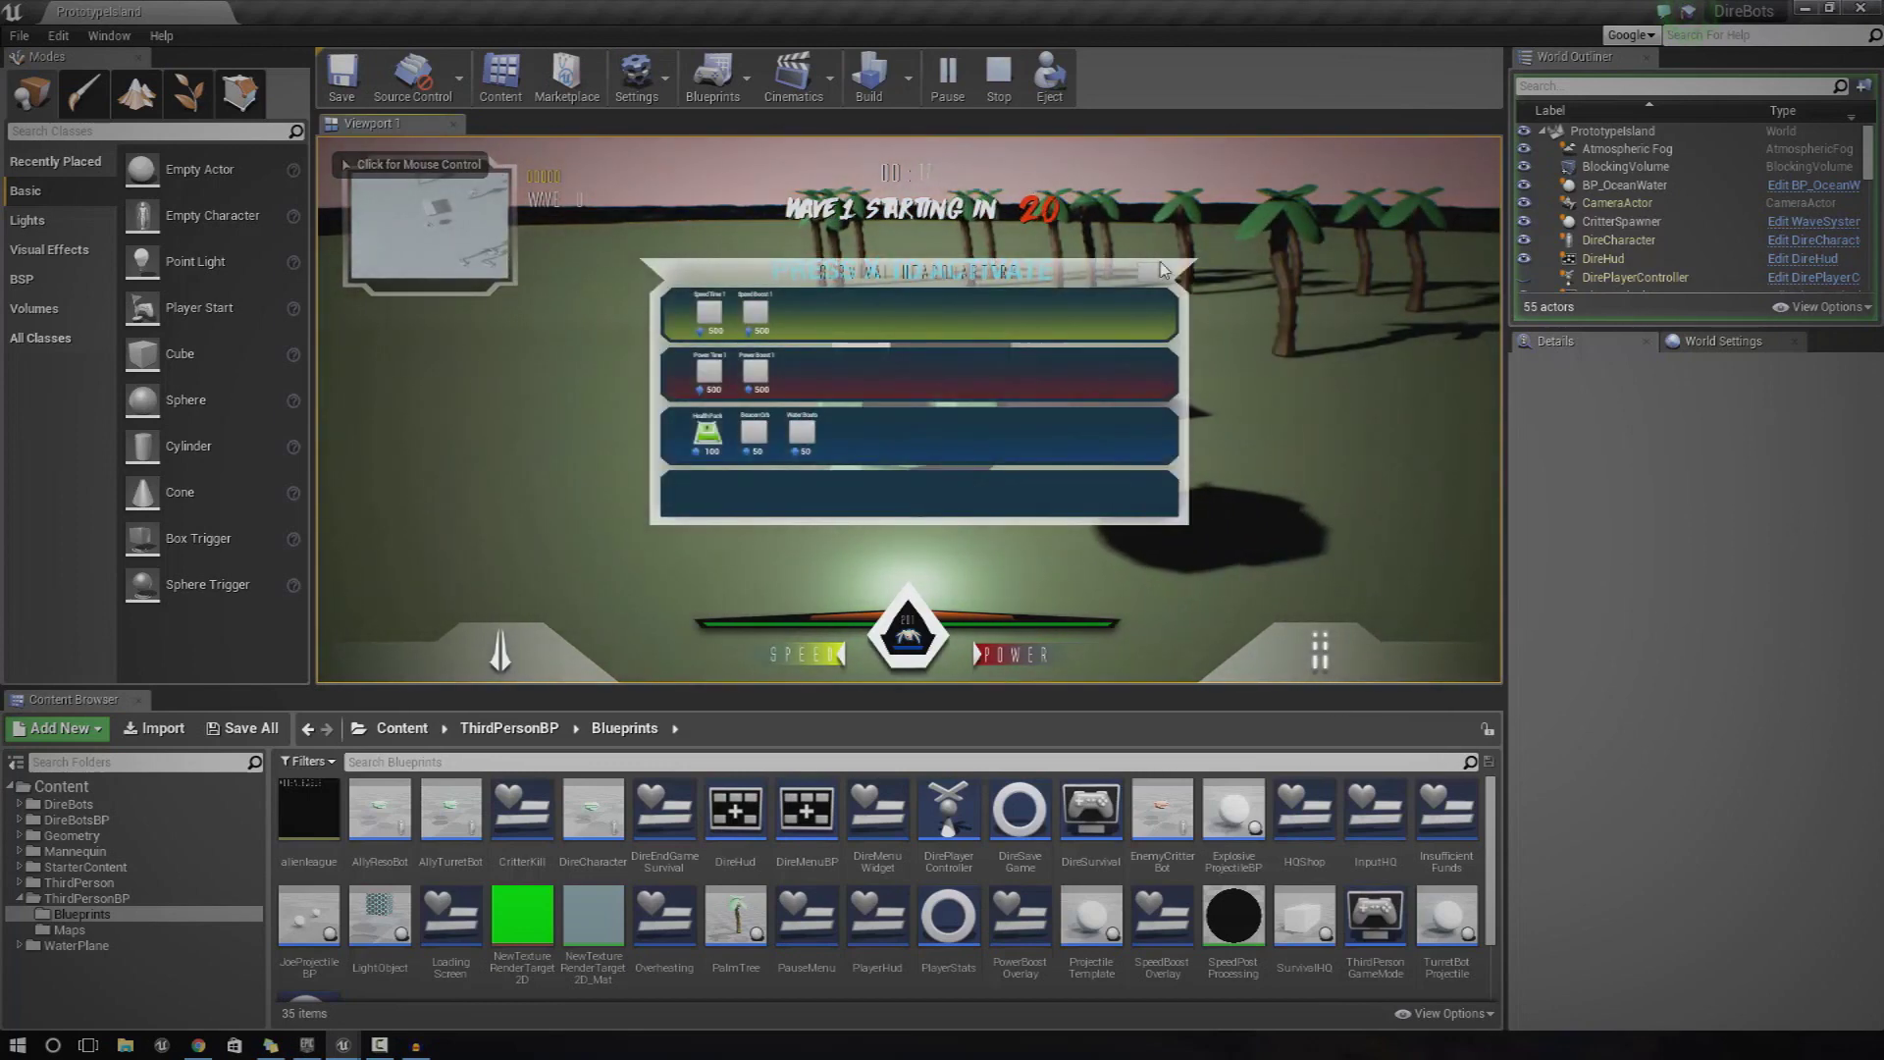
pyautogui.click(1163, 269)
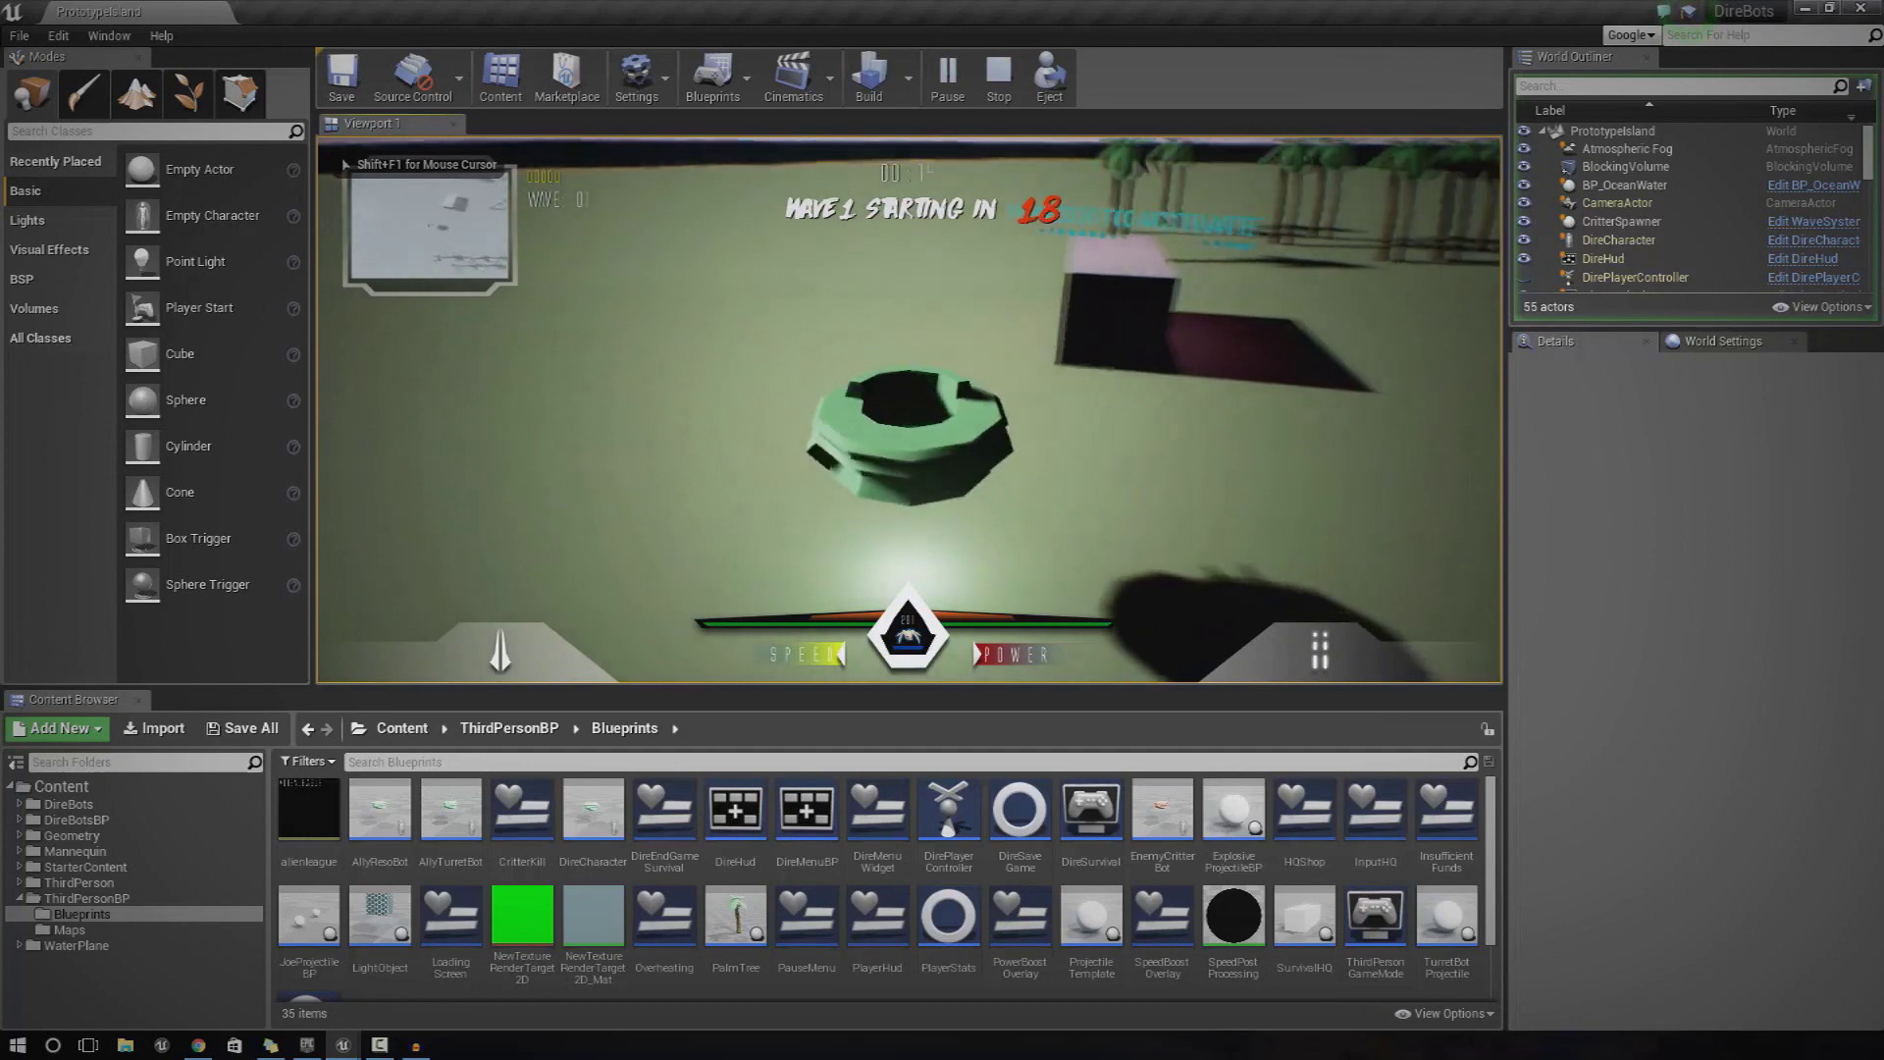
pyautogui.press('x')
pyautogui.click(1163, 269)
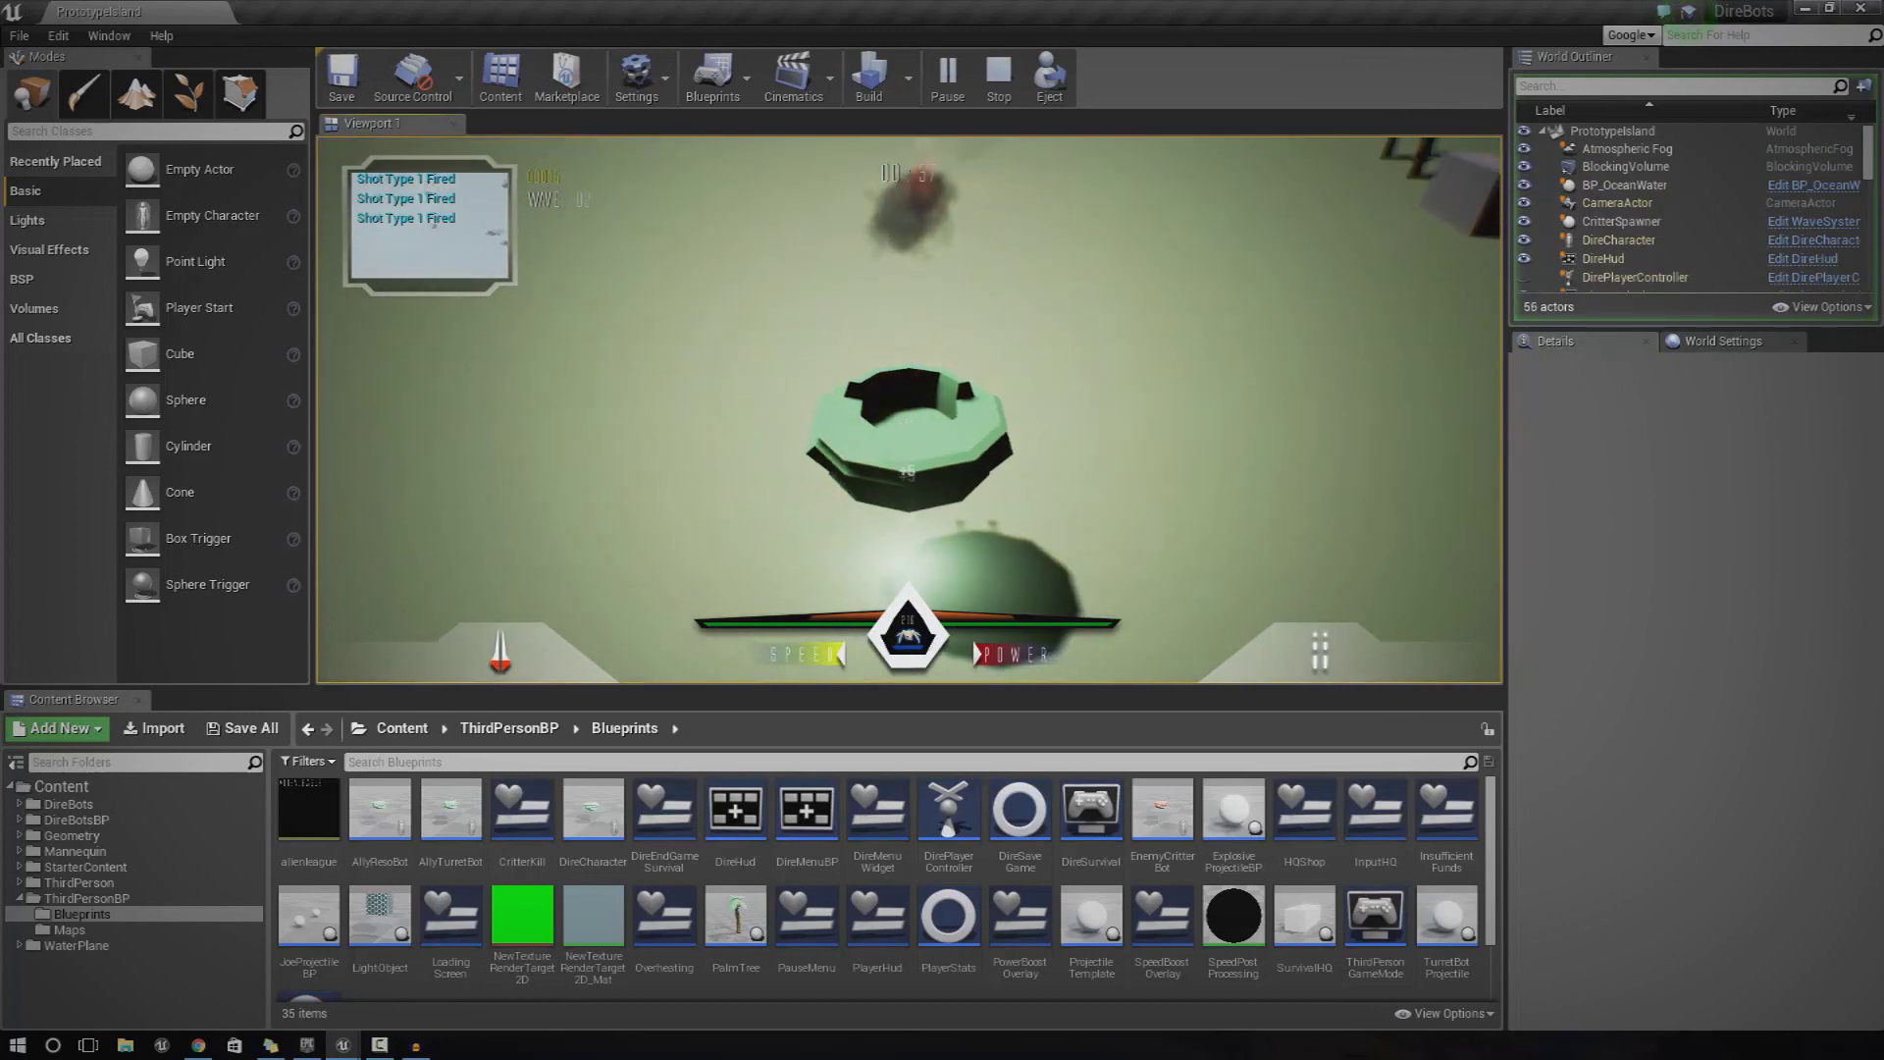
pyautogui.press('Escape')
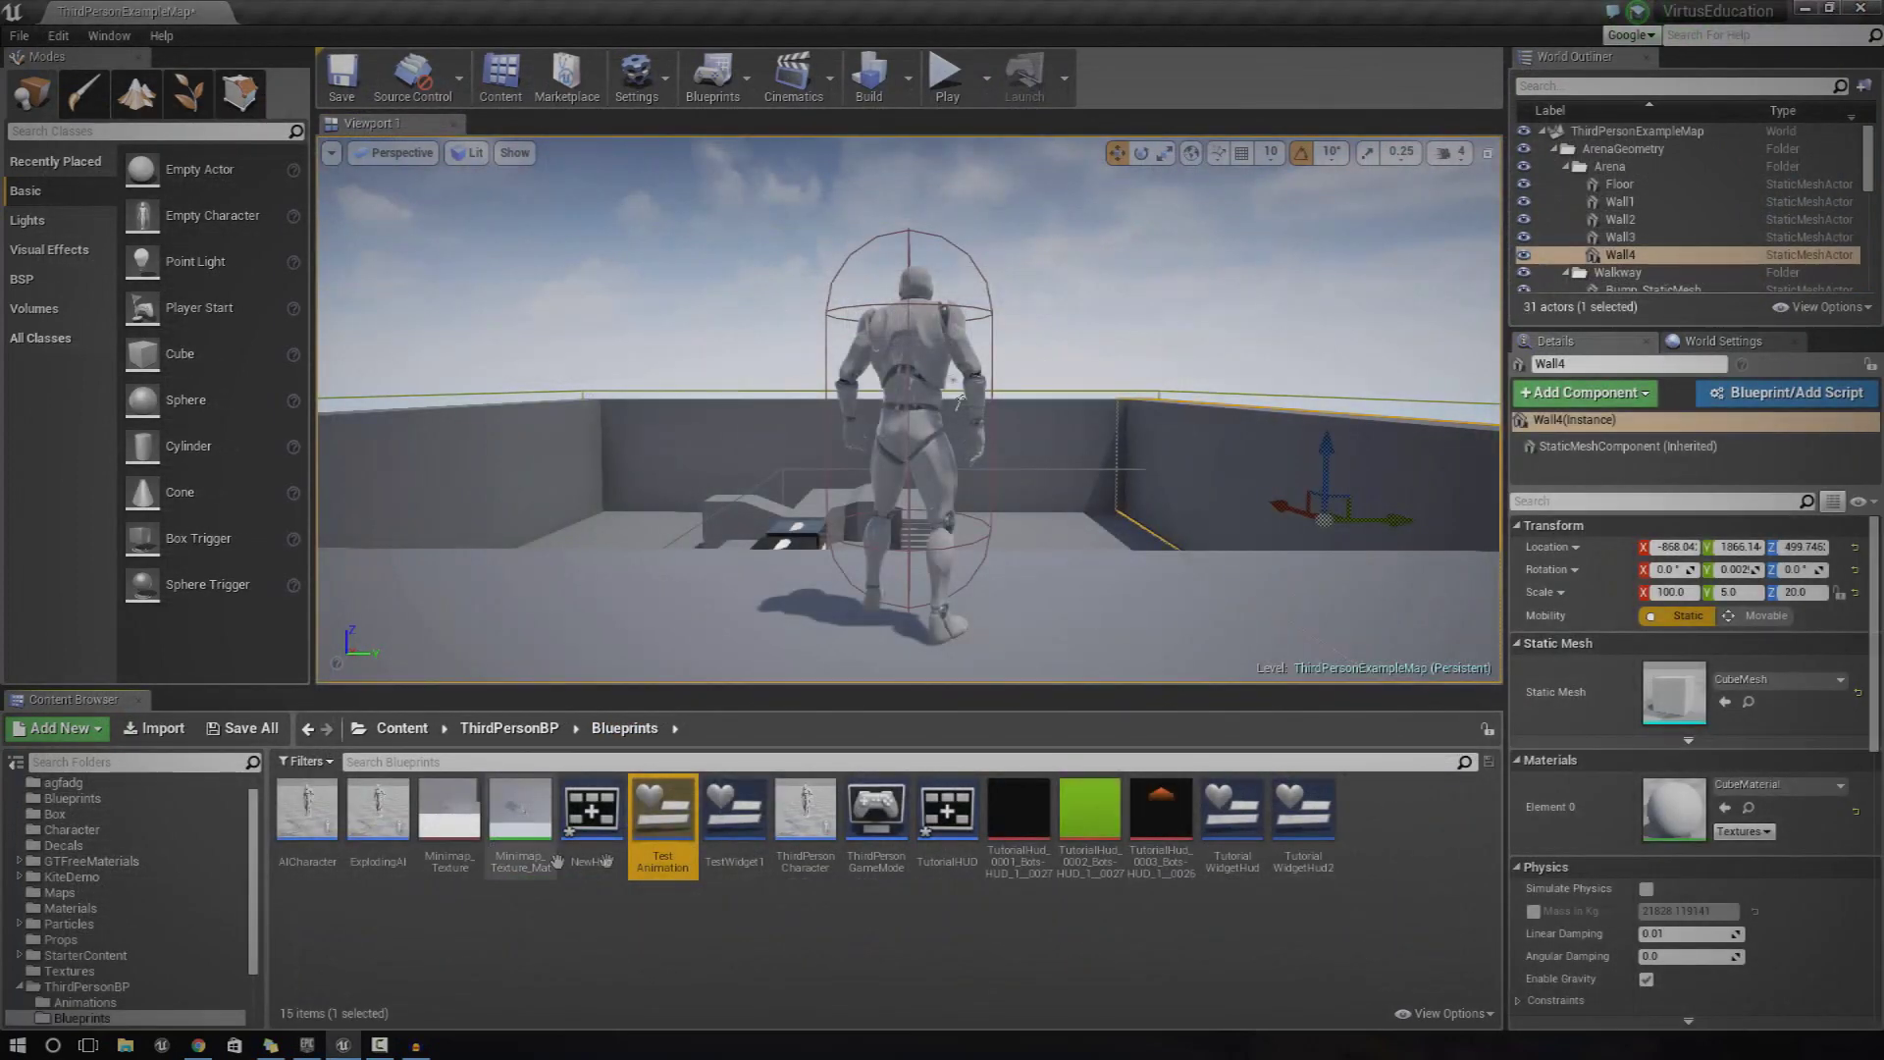
# Open the TestAnimation widget from the Blueprints folder and show the AnimationTes timeline with the canvas image selected.
pyautogui.doubleClick(666, 823)
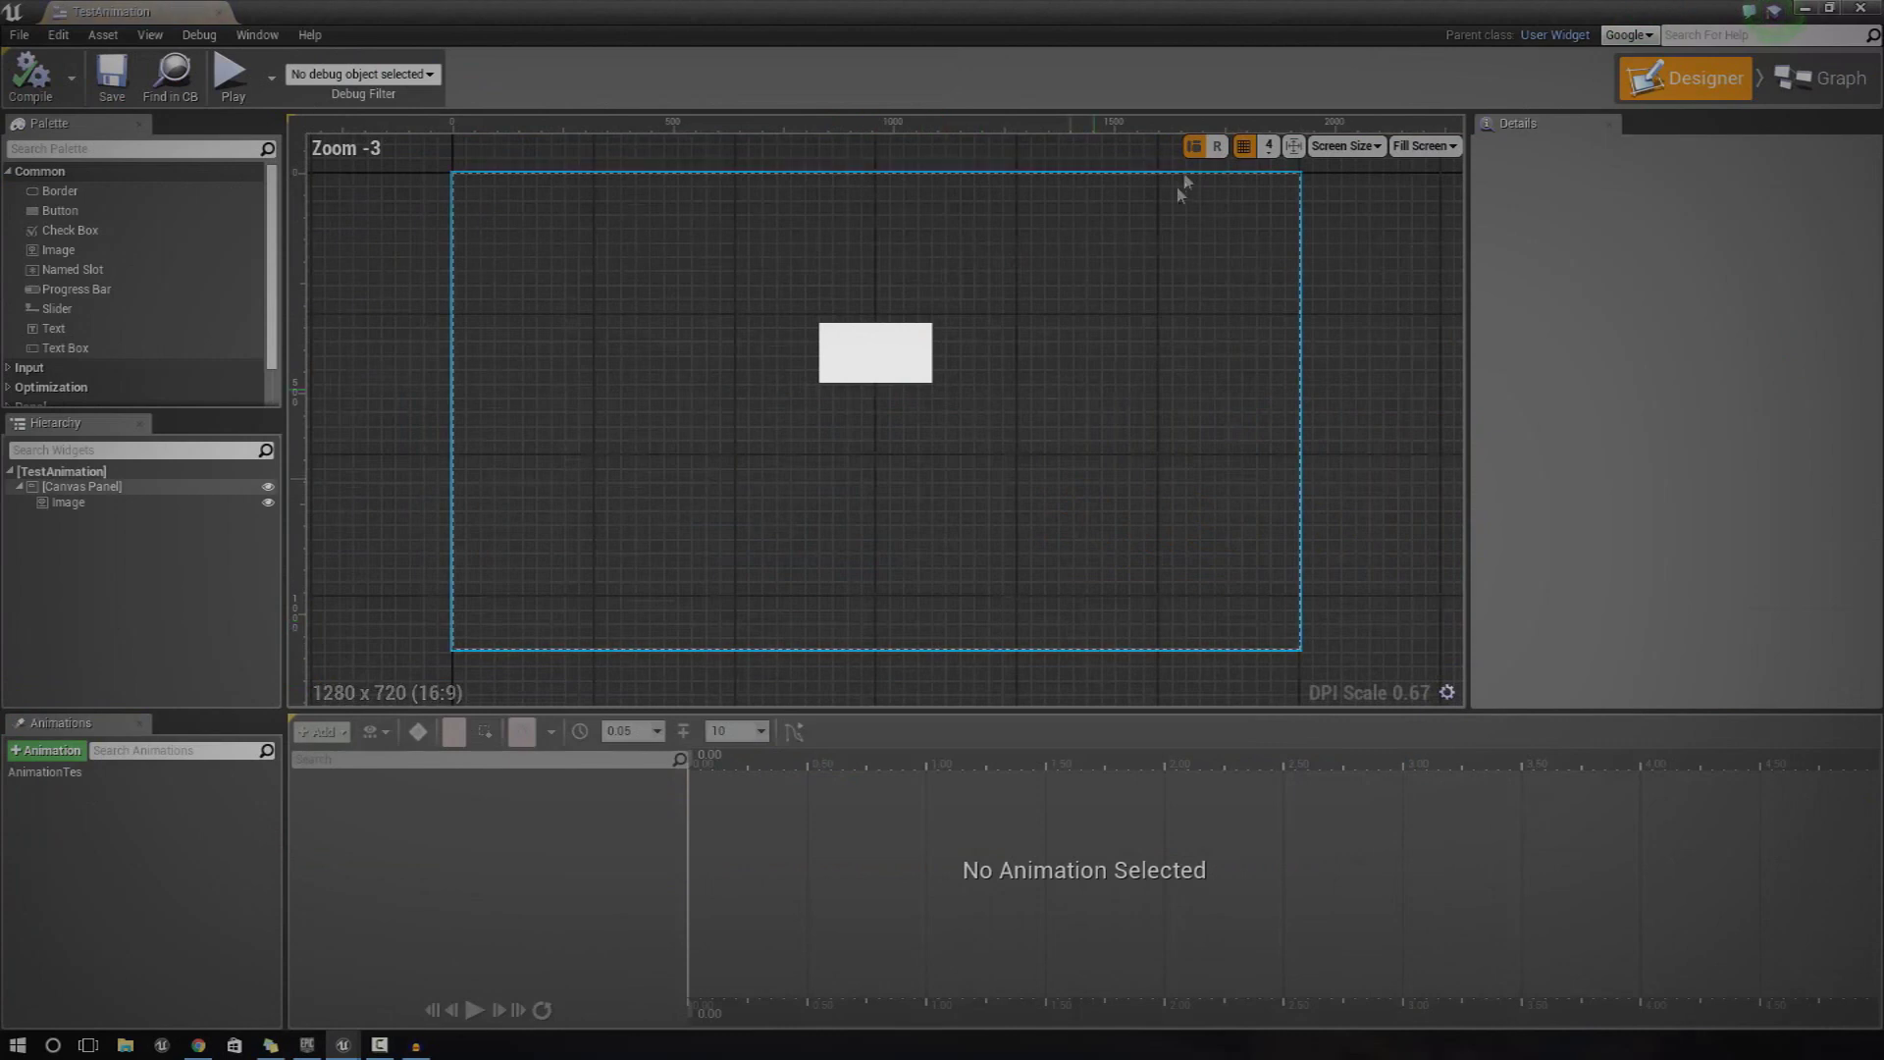
pyautogui.click(829, 365)
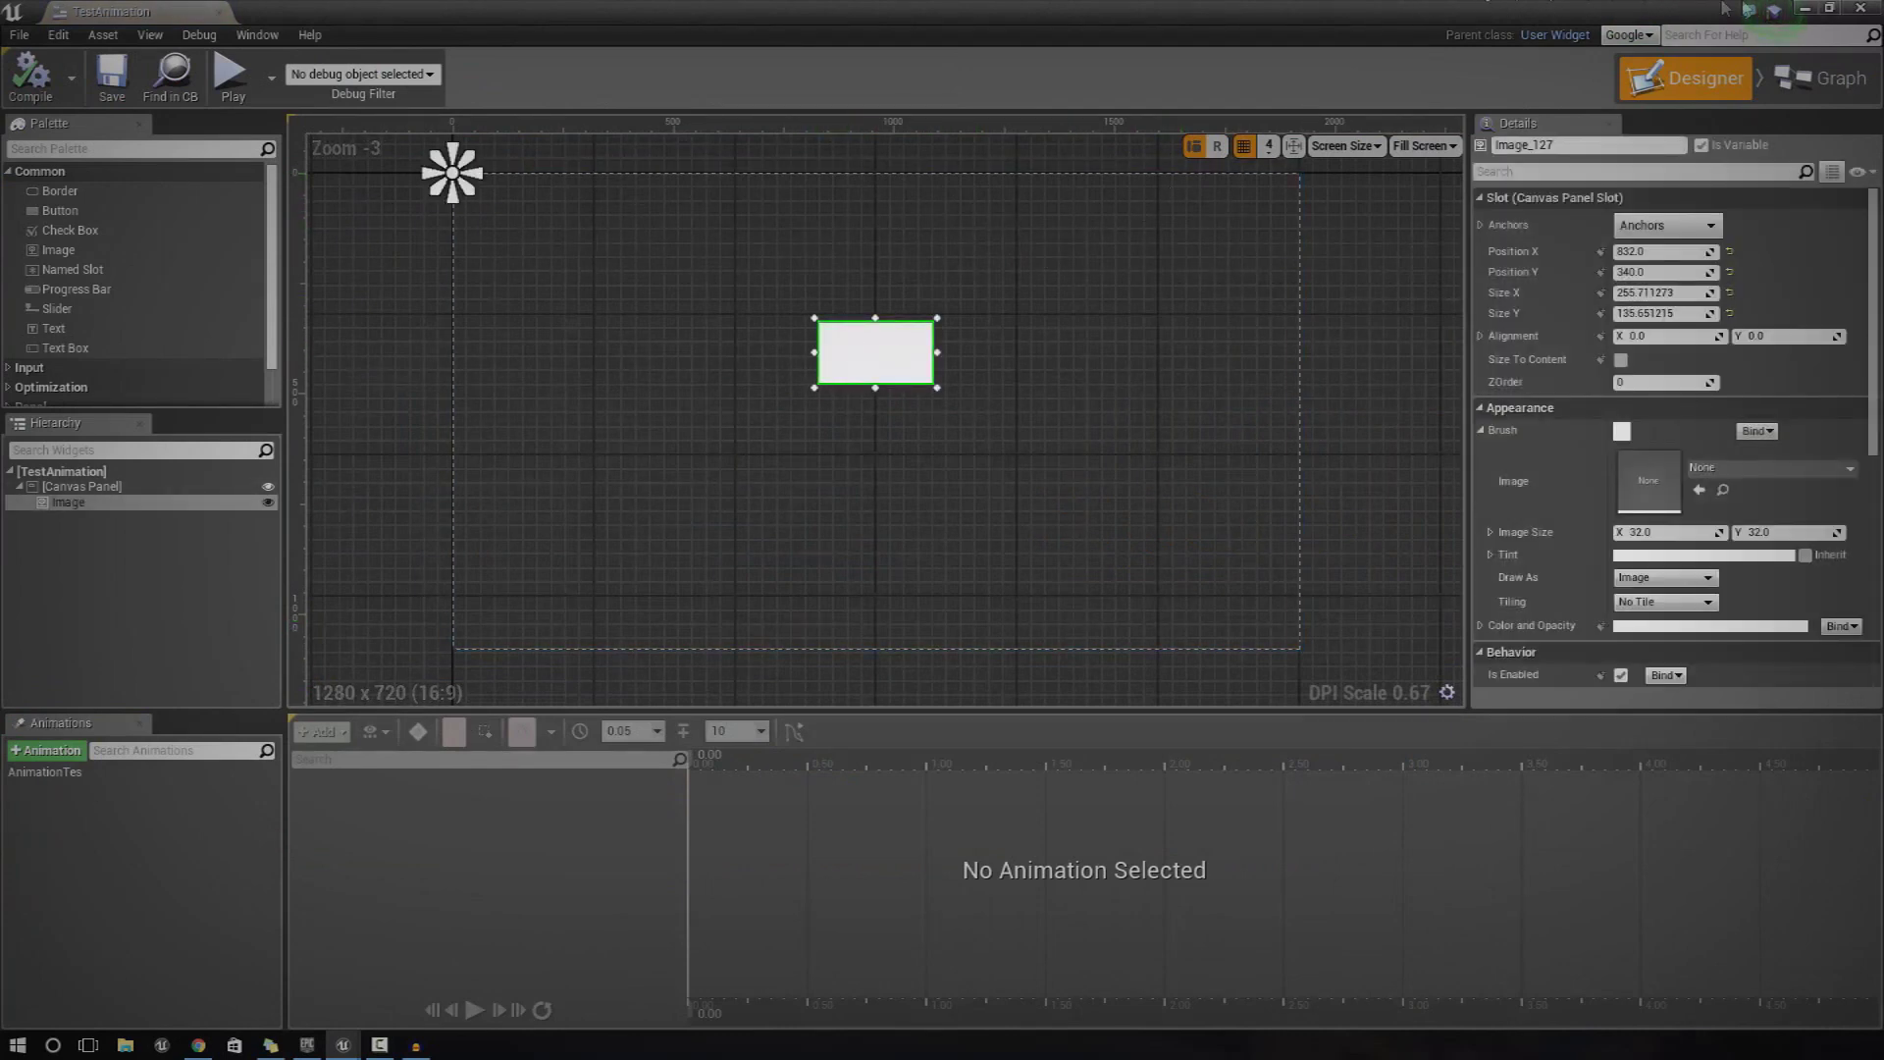
pyautogui.click(153, 772)
pyautogui.scroll(6, 863, 354)
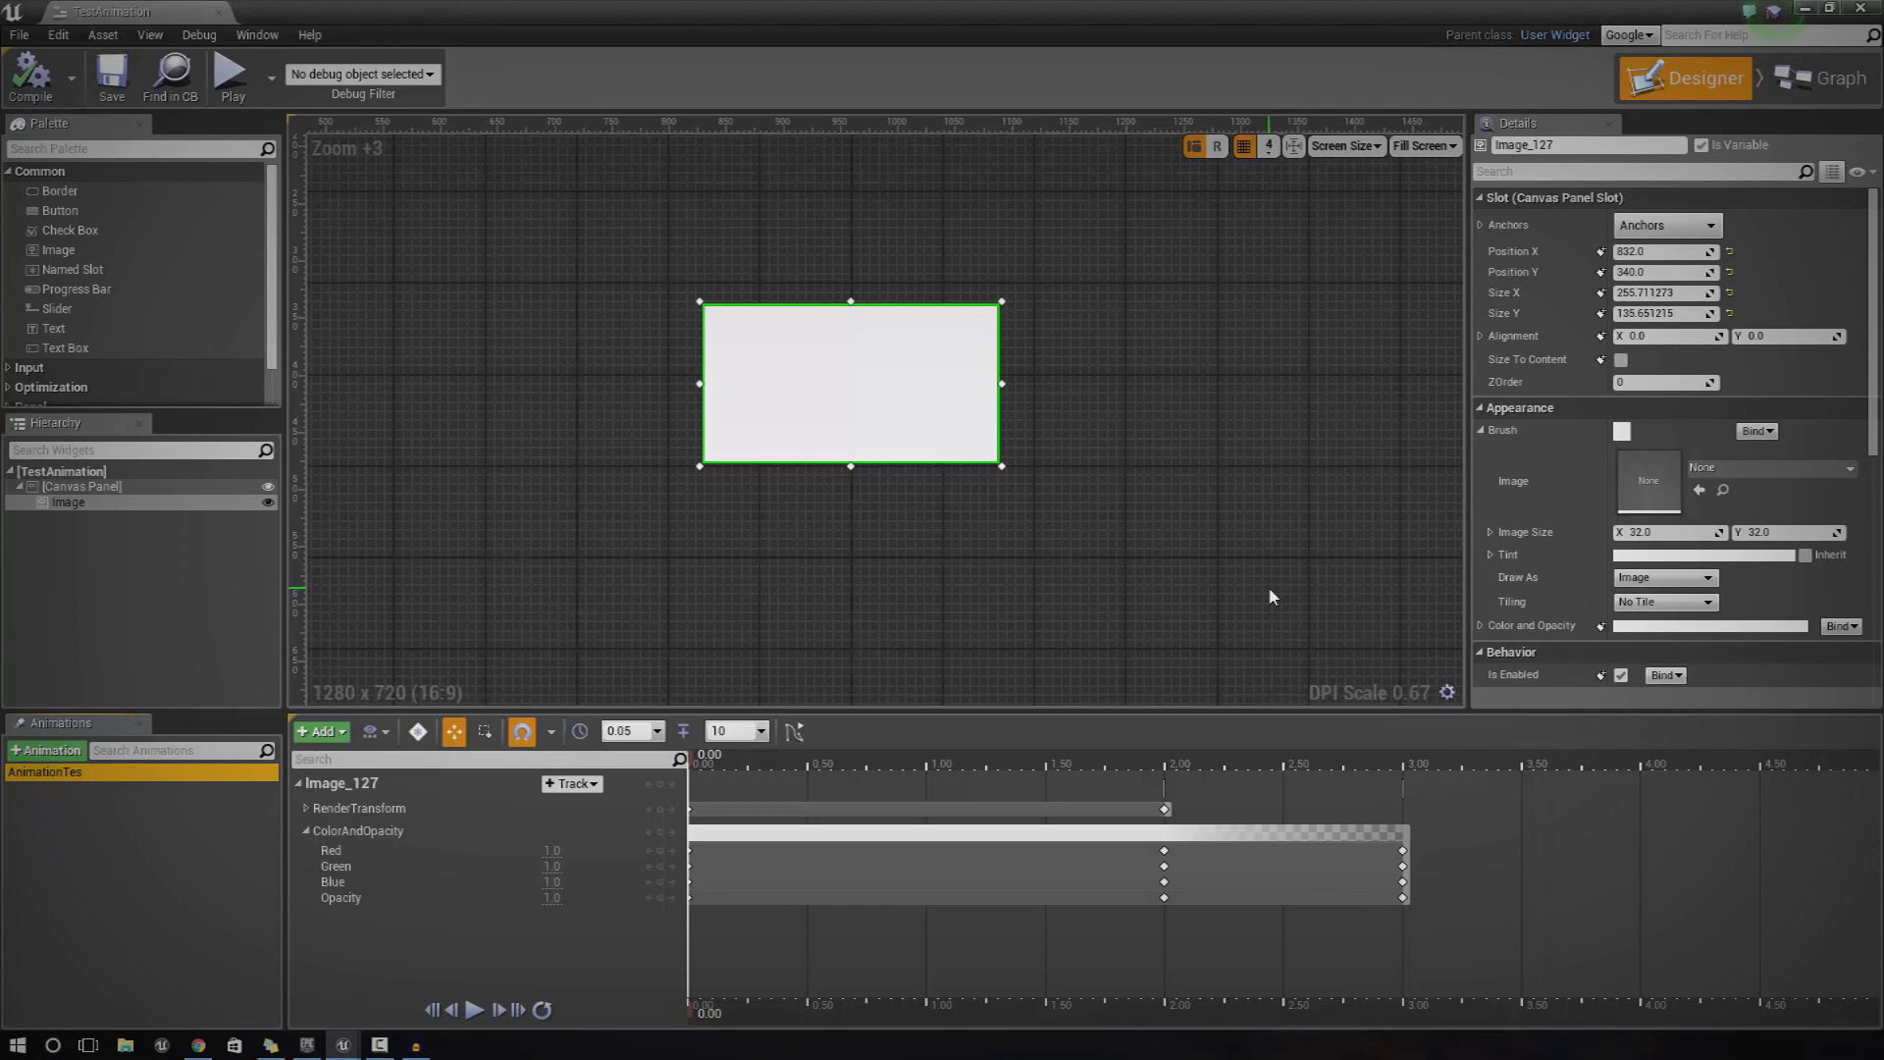
pyautogui.scroll(-5, 833, 664)
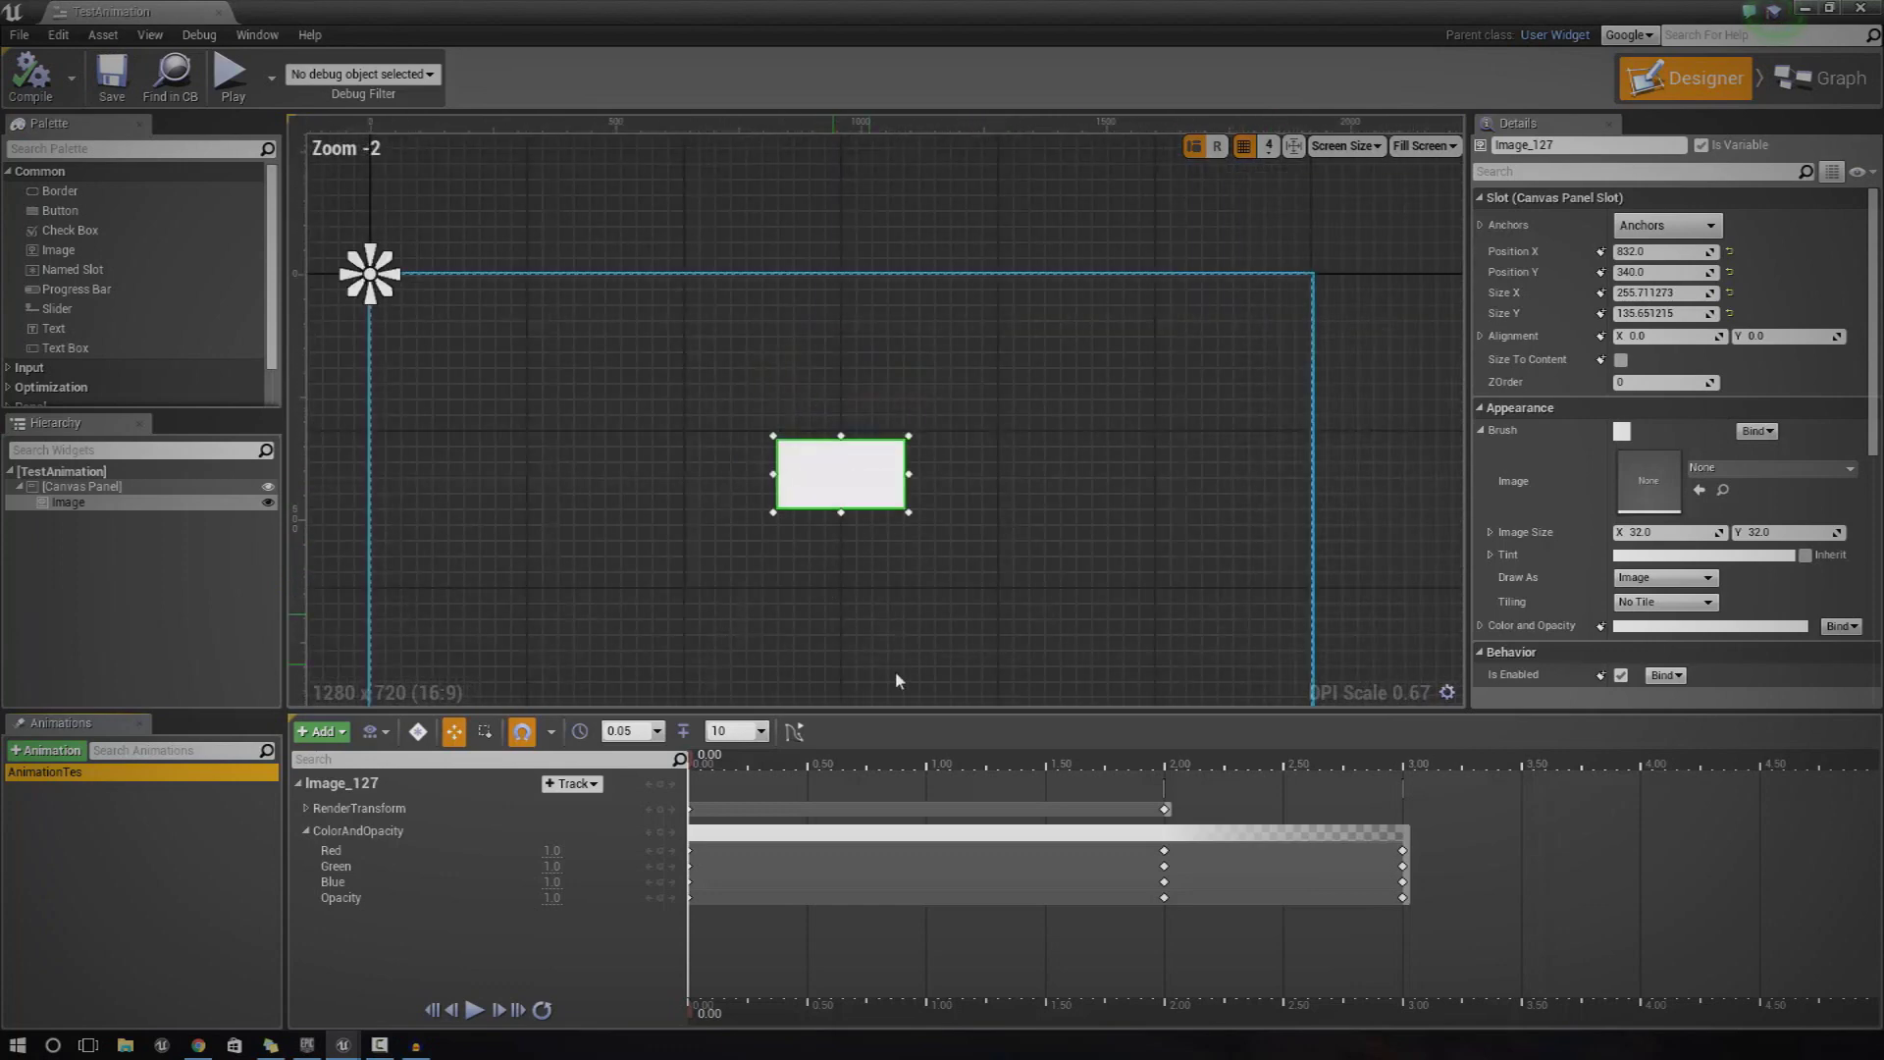
# Expand the image's RenderTransform track and scrub the timeline from 0.00 to 2.00 seconds and back.
pyautogui.click(307, 832)
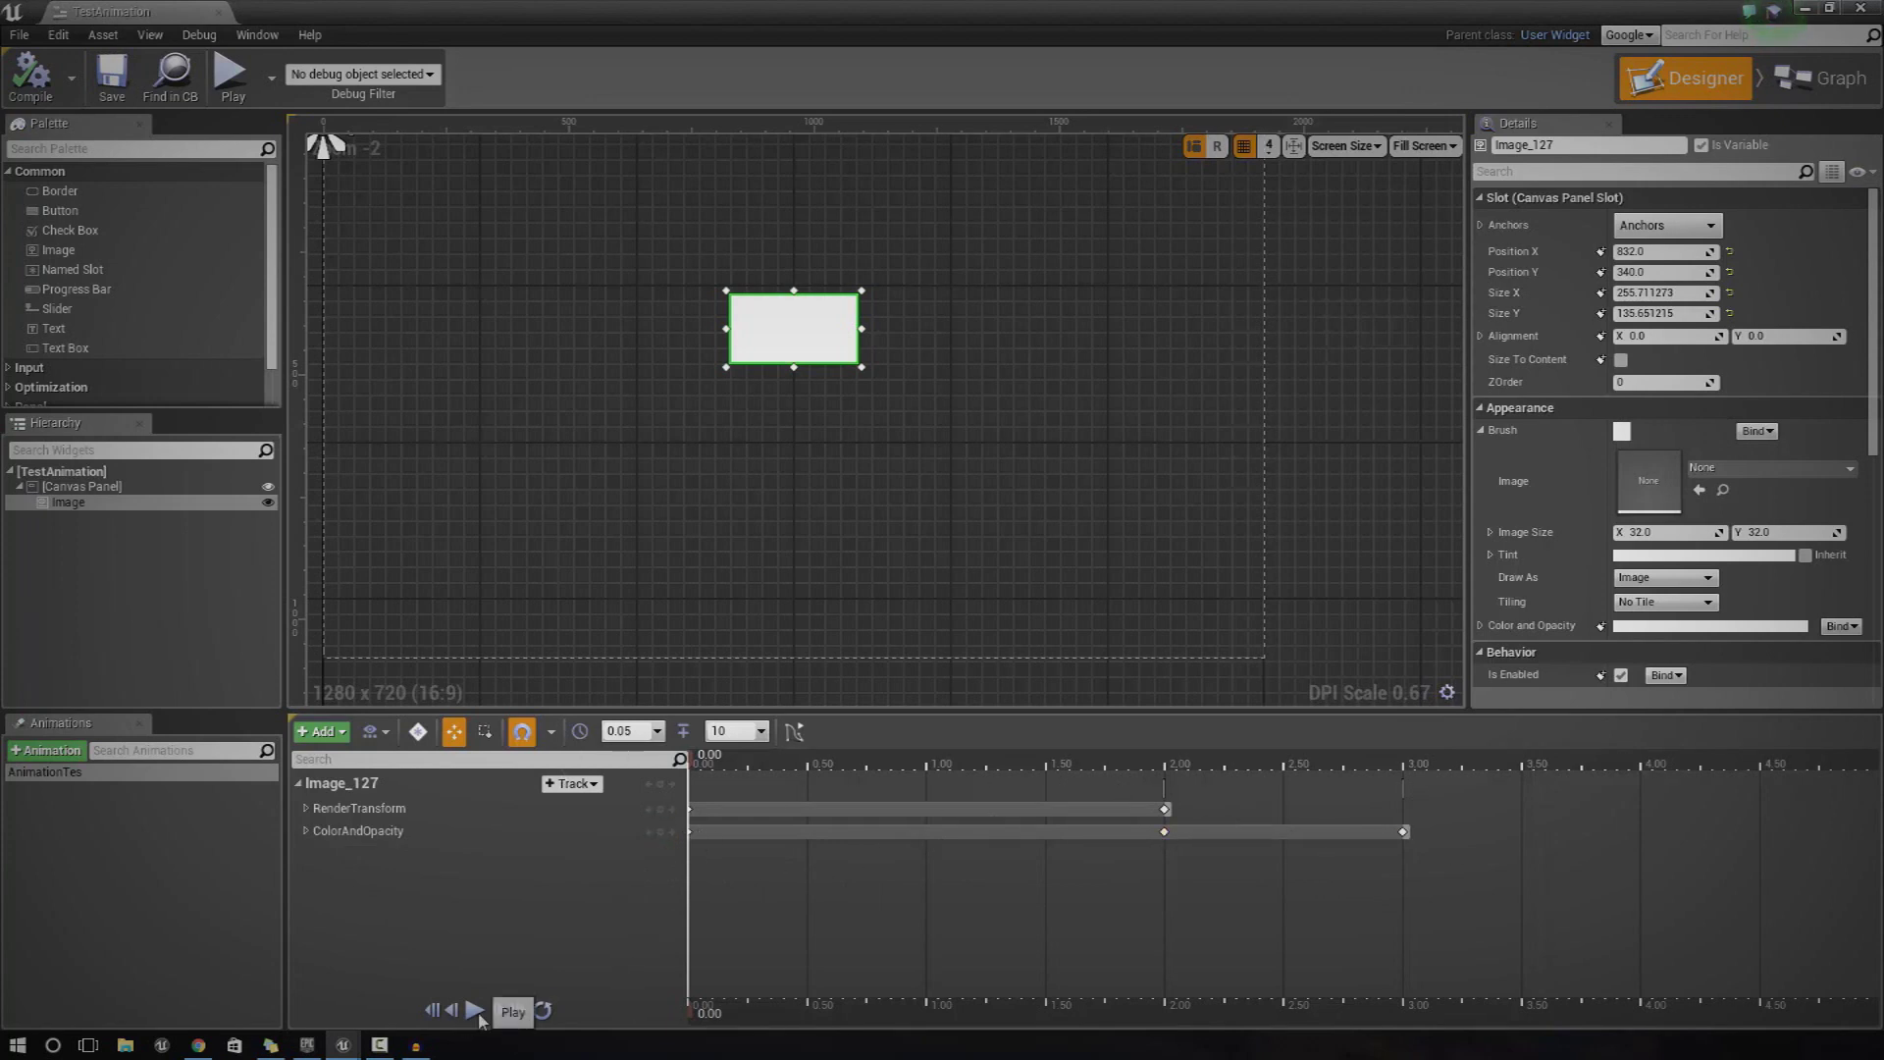
pyautogui.click(306, 809)
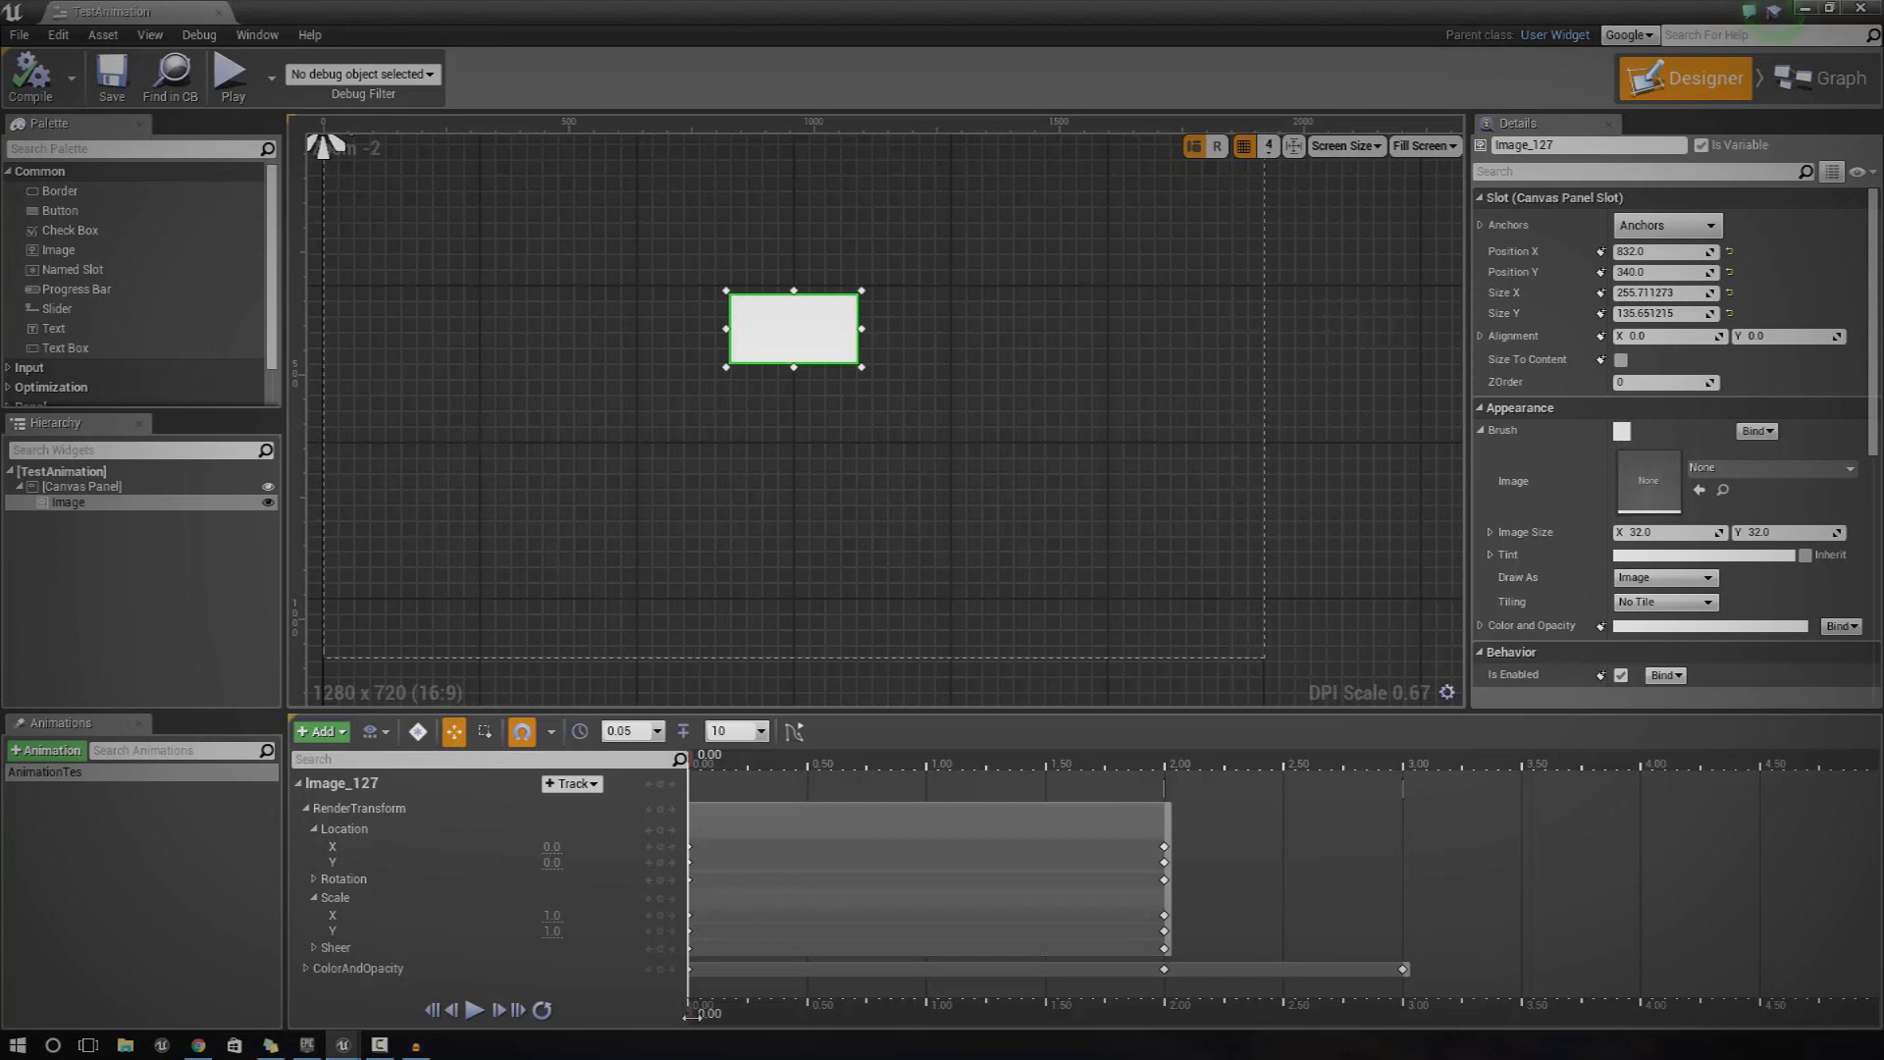
pyautogui.moveTo(695, 1016); pyautogui.dragTo(1169, 992)
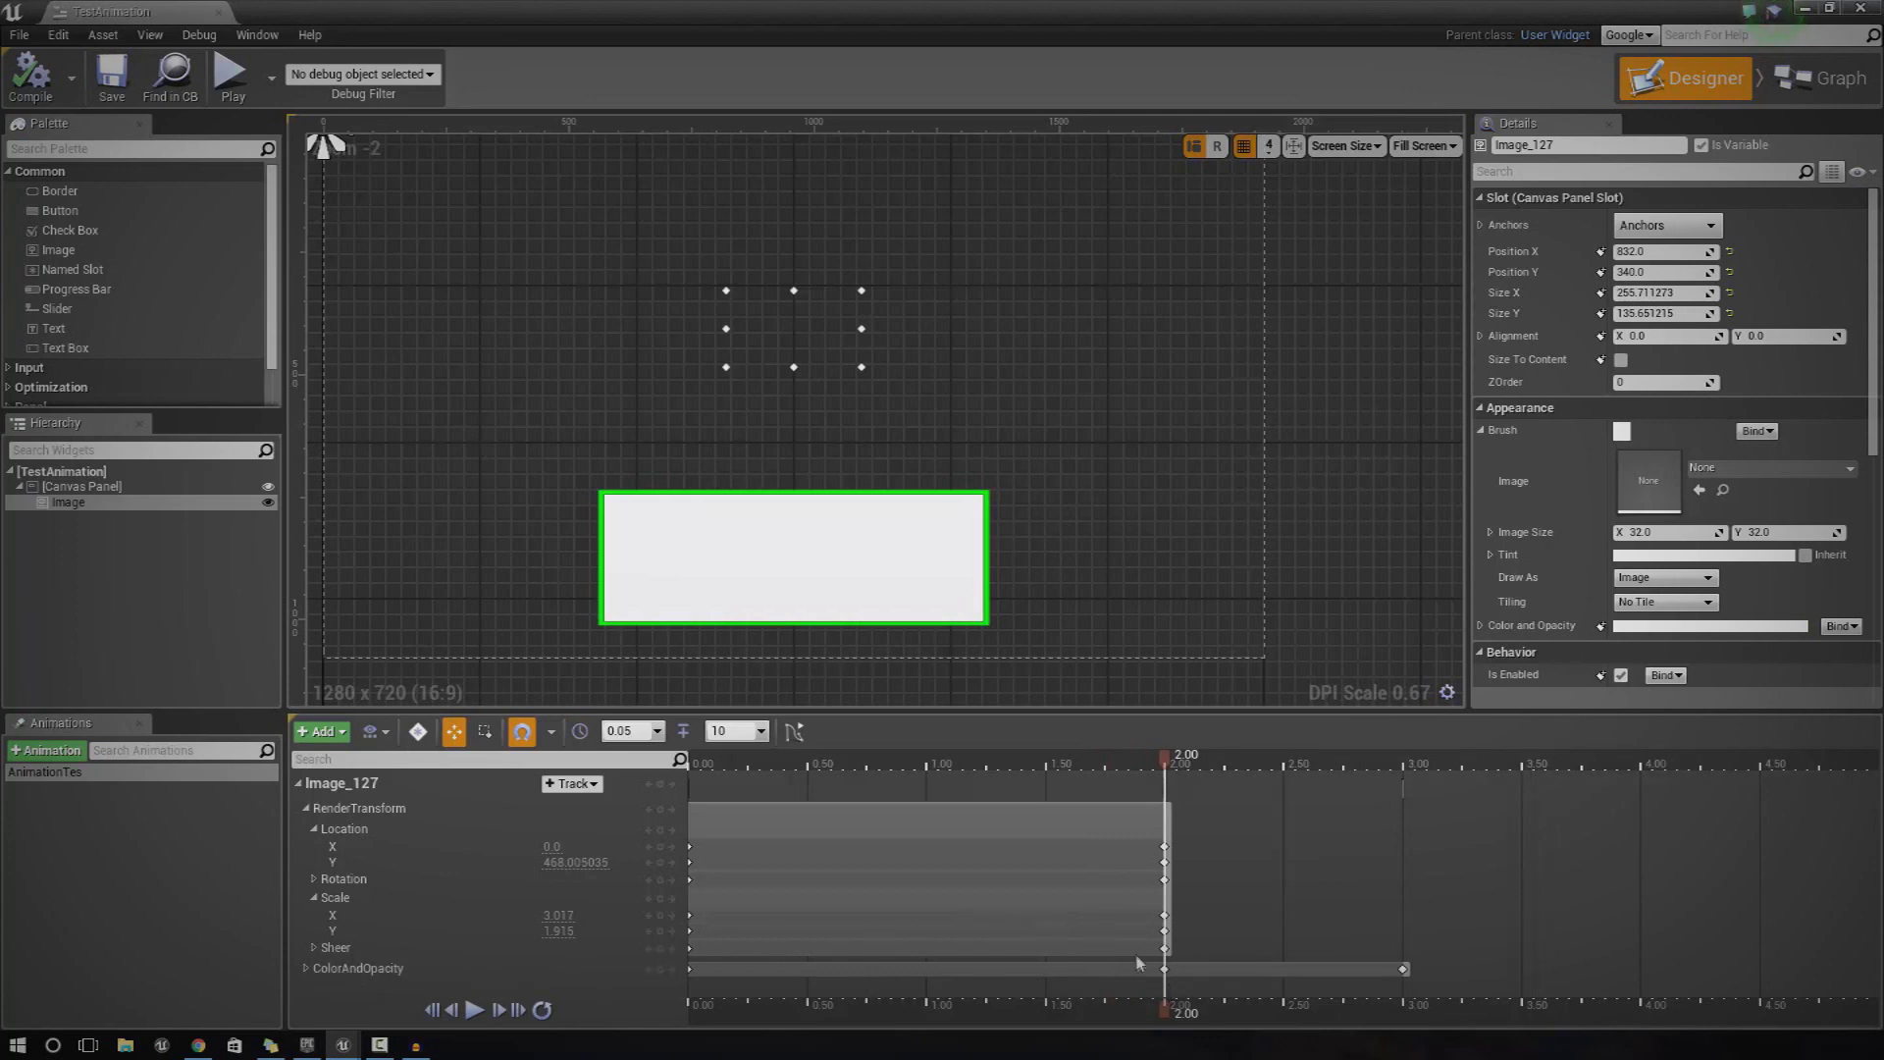
pyautogui.moveTo(1168, 1014); pyautogui.dragTo(691, 1005)
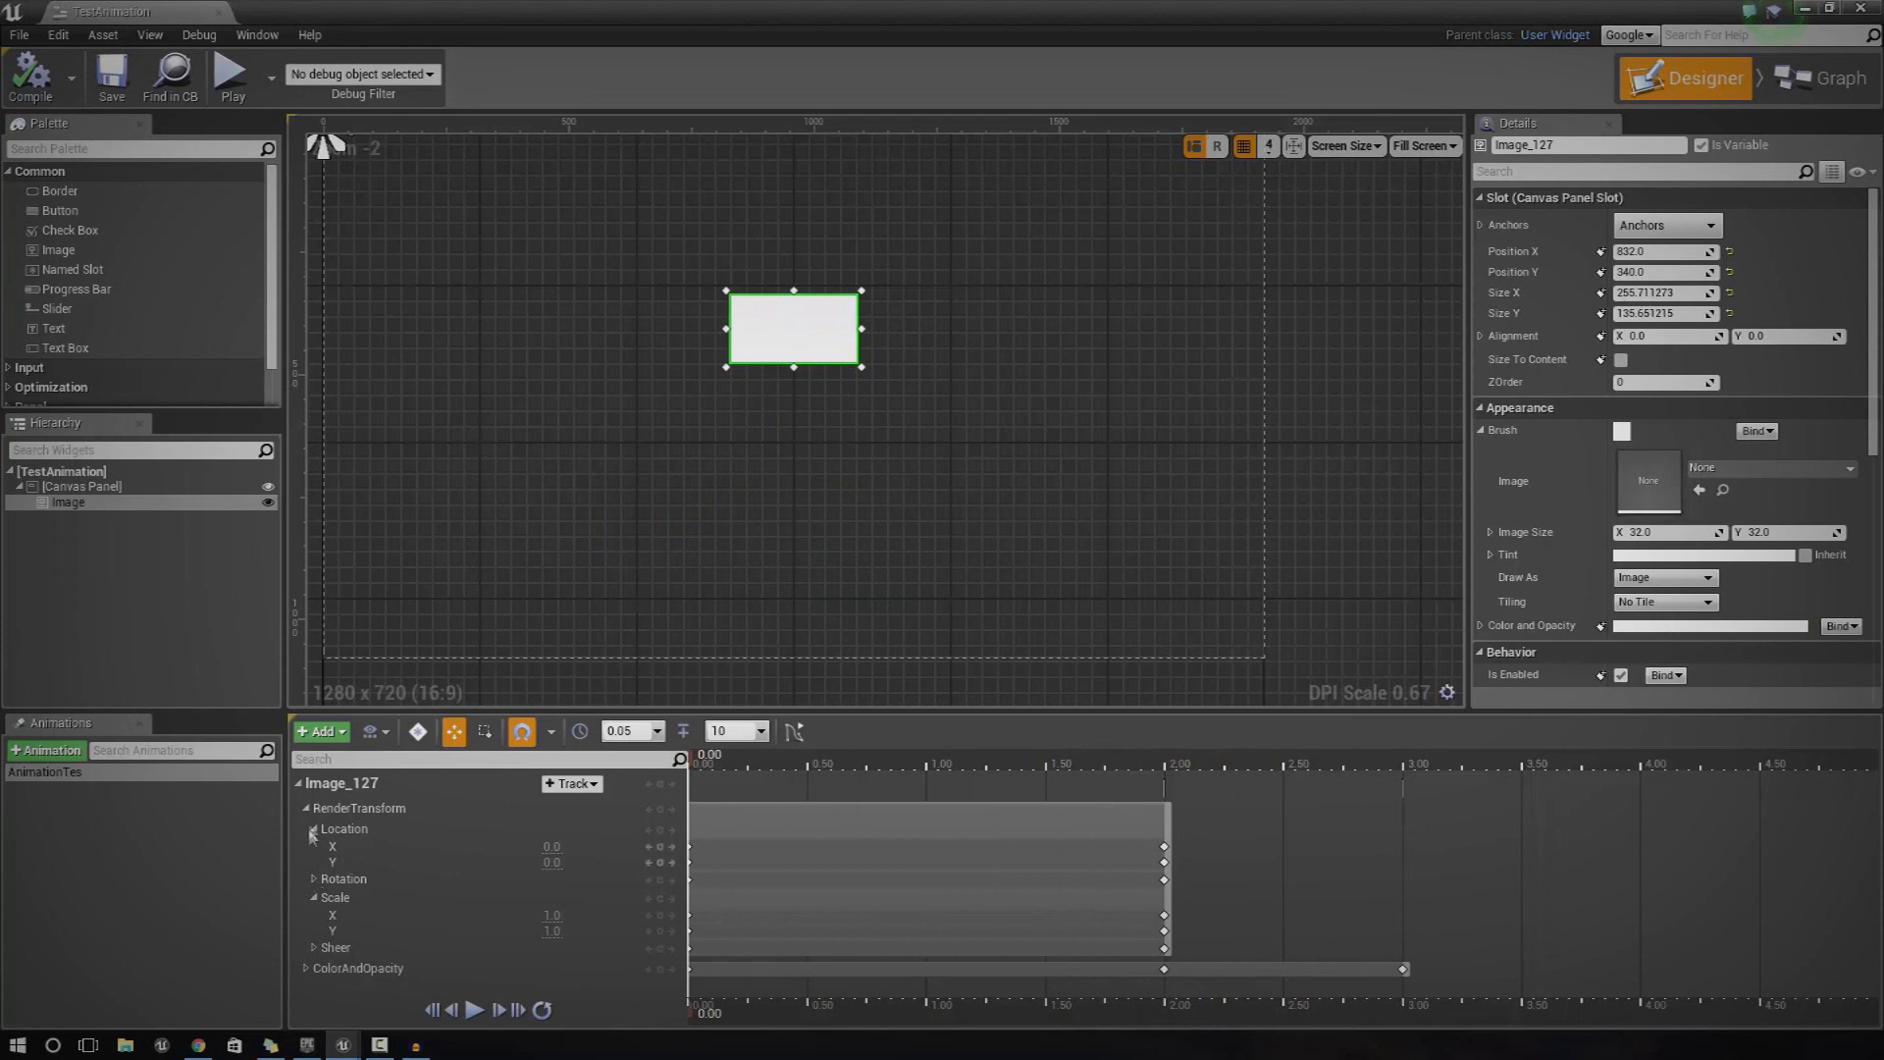
# Collapse the image's RenderTransform track, select its keyframe at 2.00 seconds, and close the widget editor.
pyautogui.click(299, 783)
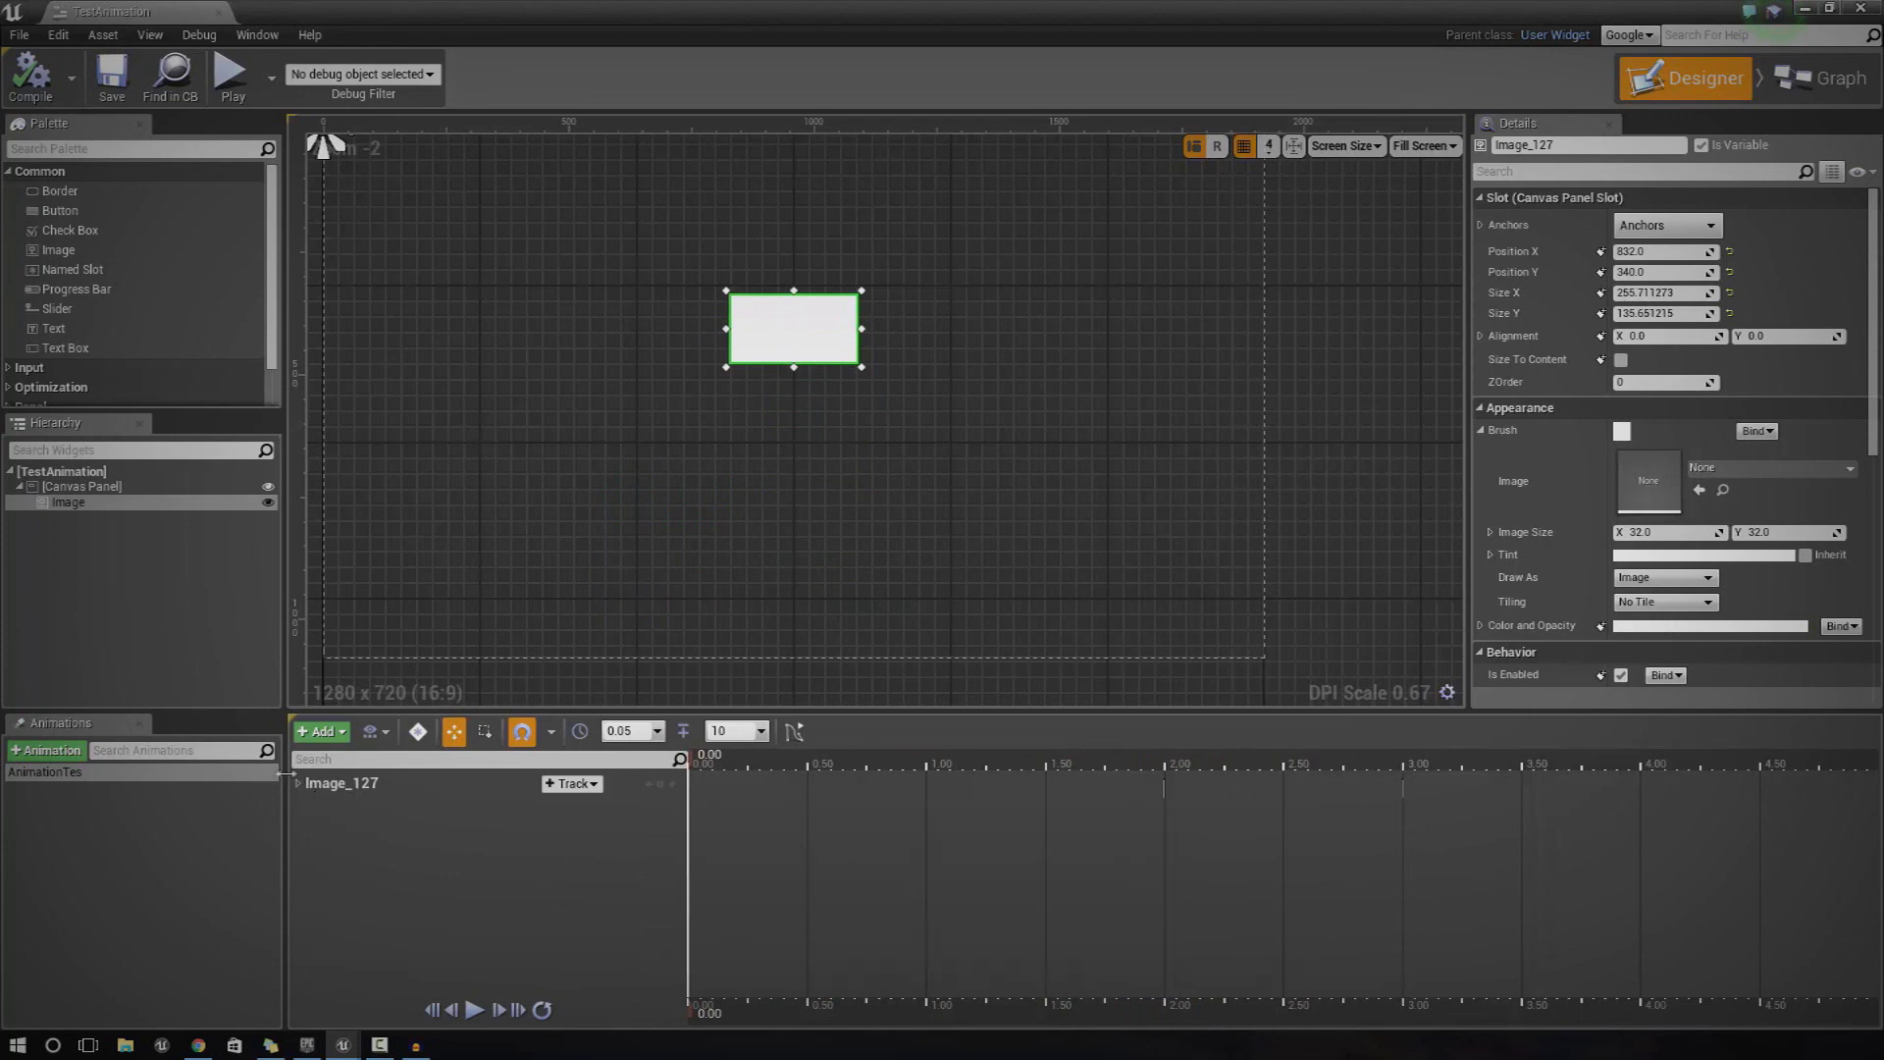
pyautogui.click(300, 784)
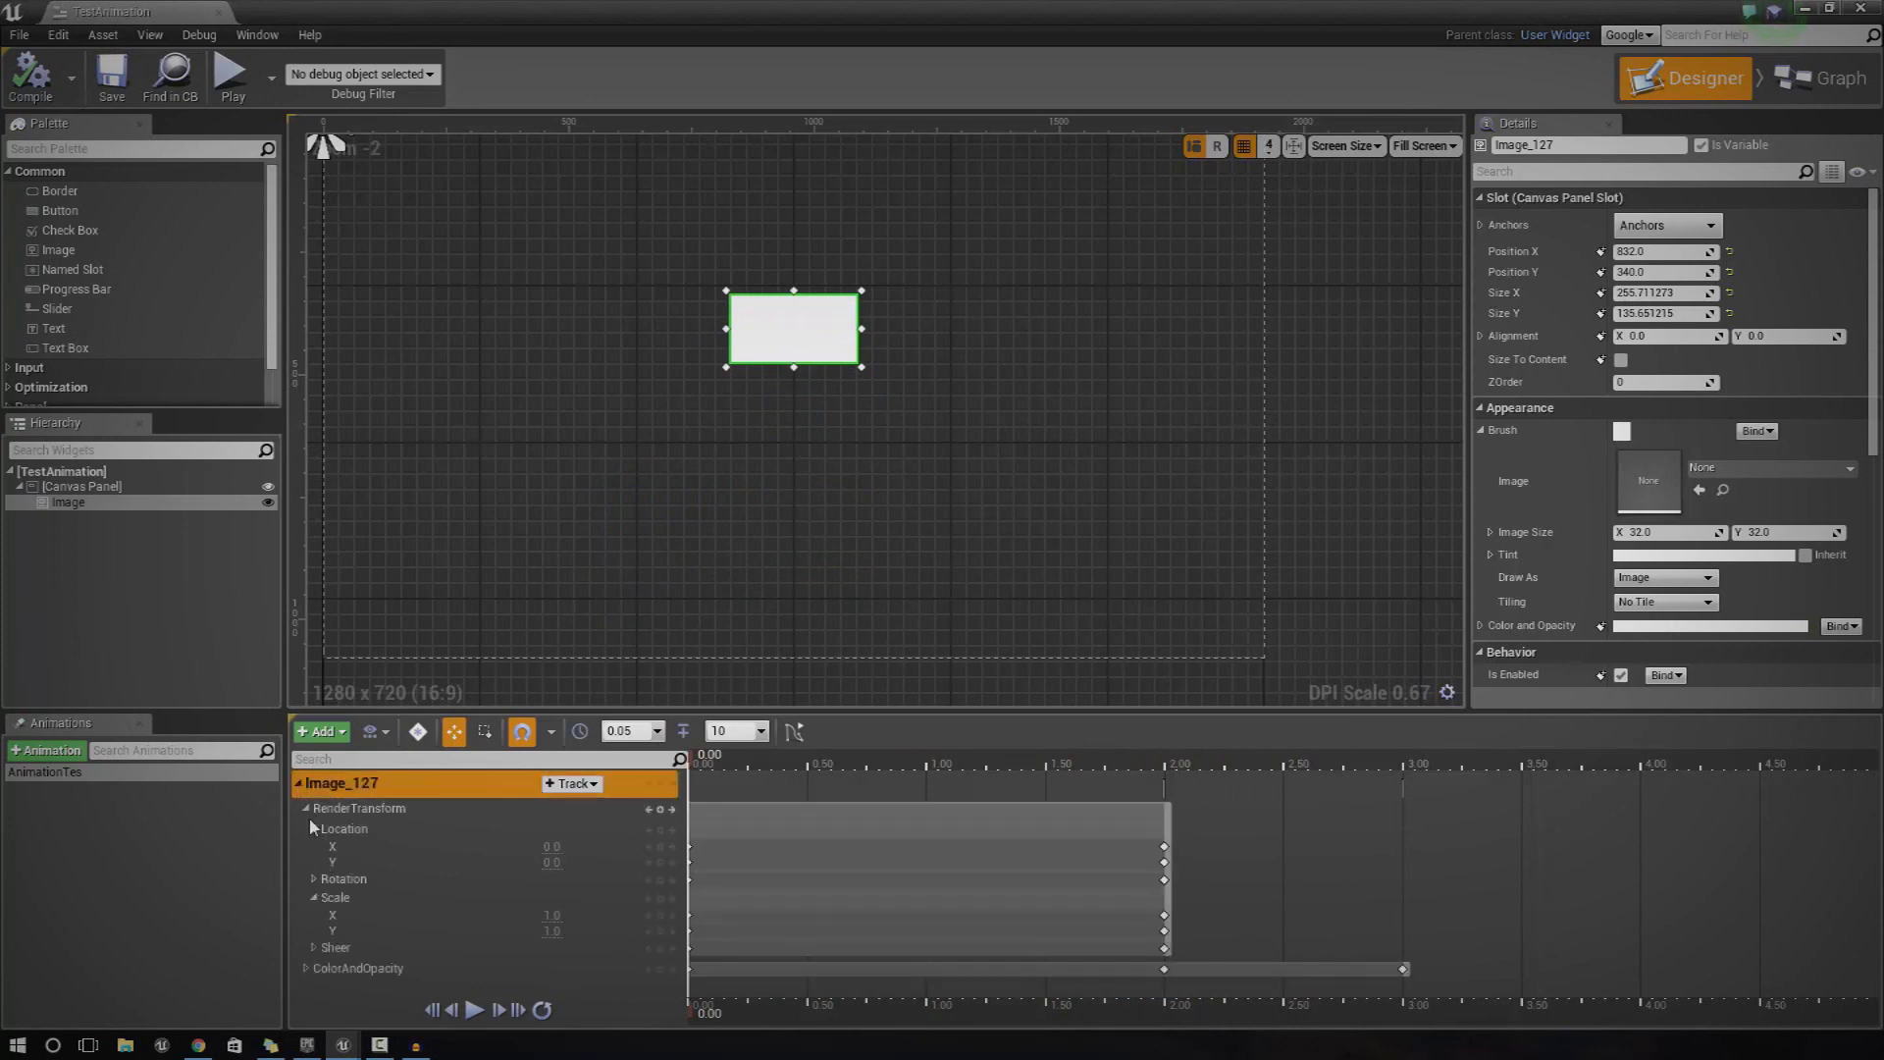
pyautogui.click(308, 810)
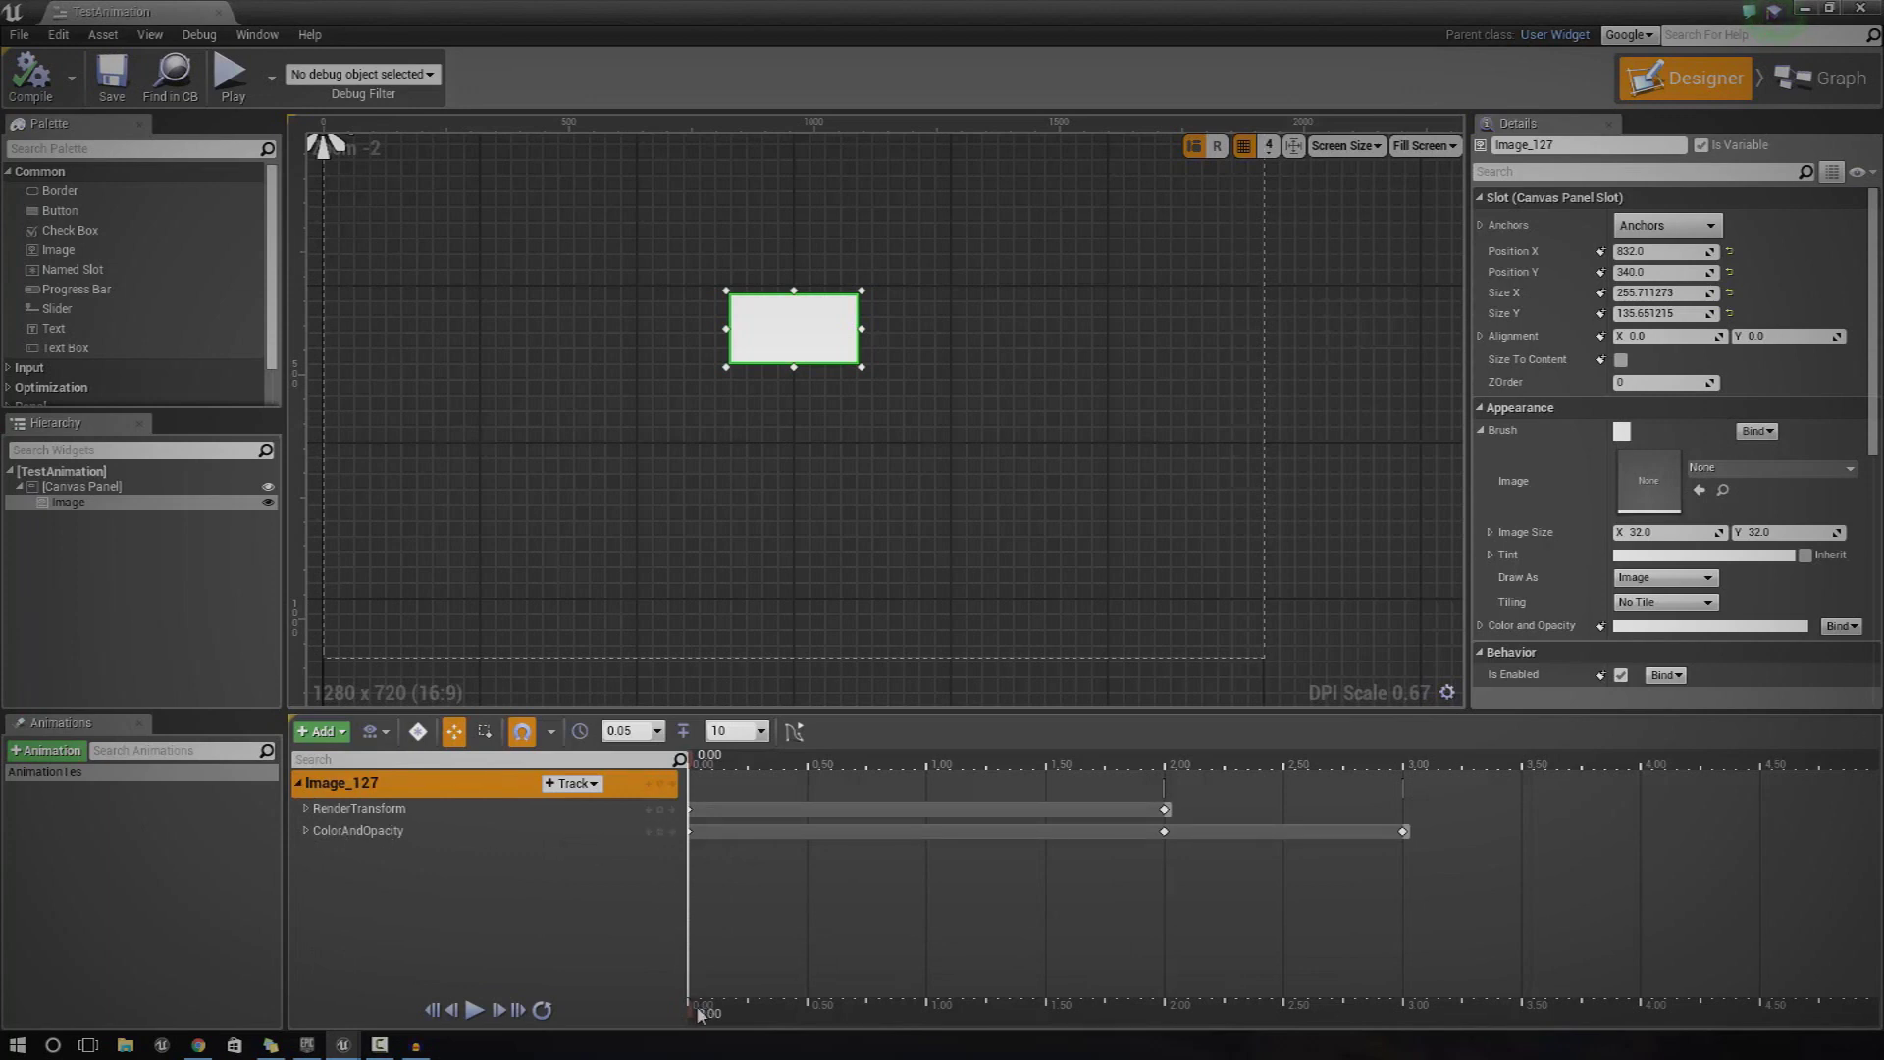
pyautogui.click(1165, 809)
pyautogui.click(1862, 11)
# Delete the TestAnimation widget from the Blueprints folder and confirm the deletion.
pyautogui.rightClick(683, 934)
pyautogui.moveTo(699, 926)
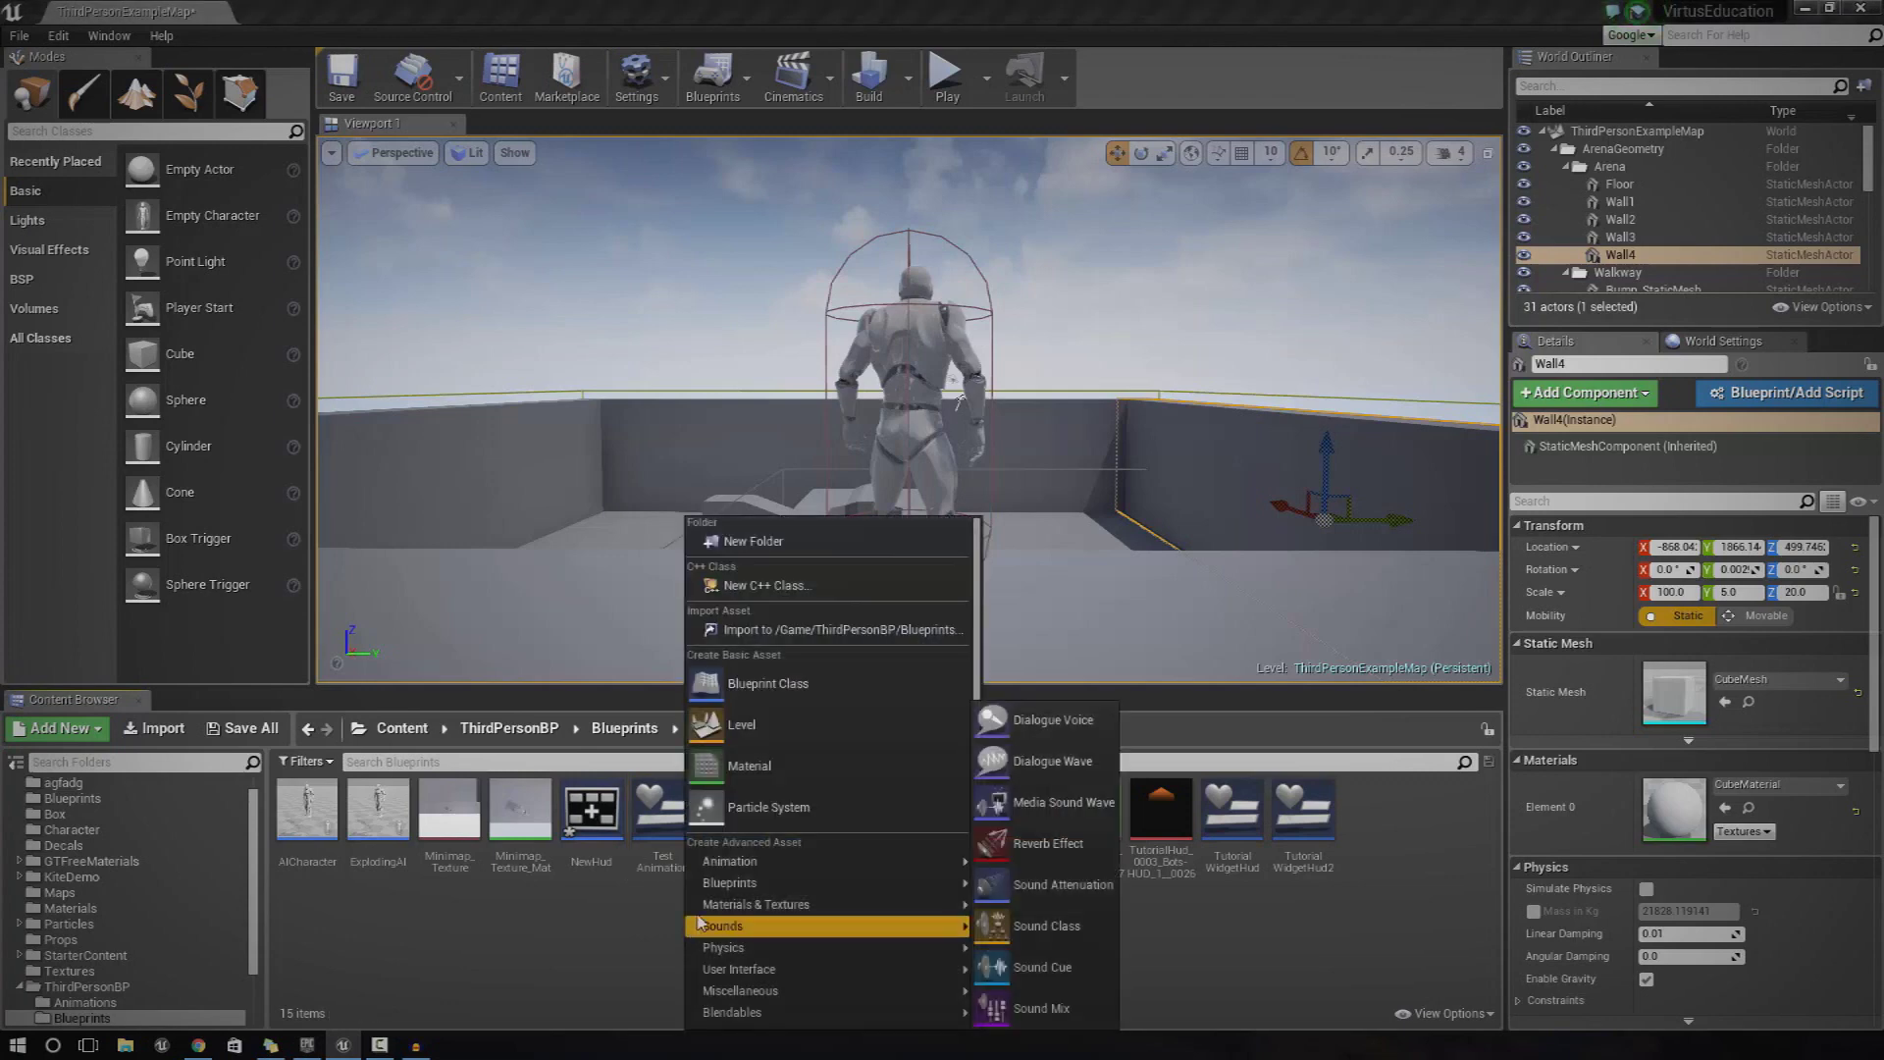
pyautogui.click(658, 814)
pyautogui.rightClick(657, 814)
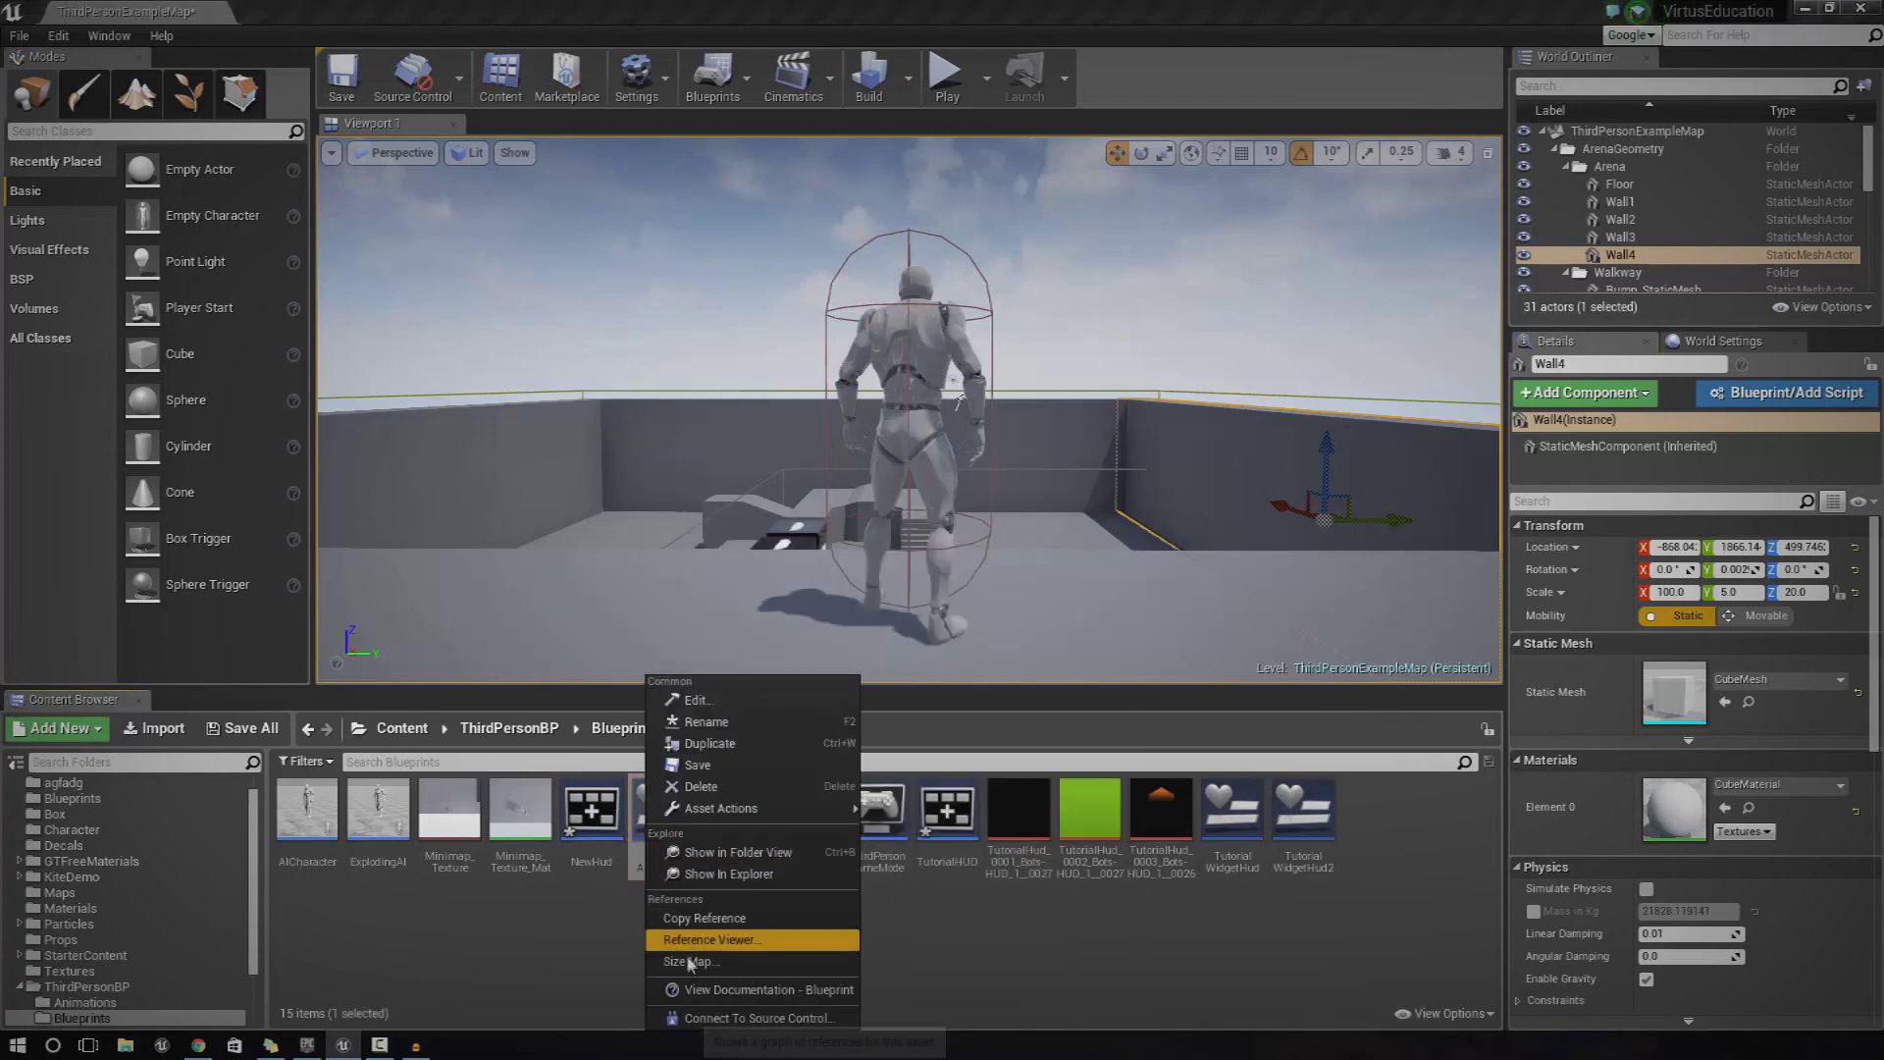
pyautogui.click(699, 786)
pyautogui.click(880, 872)
# Create a Widget Blueprint named TestWidgetAnimation in the Blueprints folder and open it for editing.
pyautogui.rightClick(691, 905)
pyautogui.moveTo(776, 976)
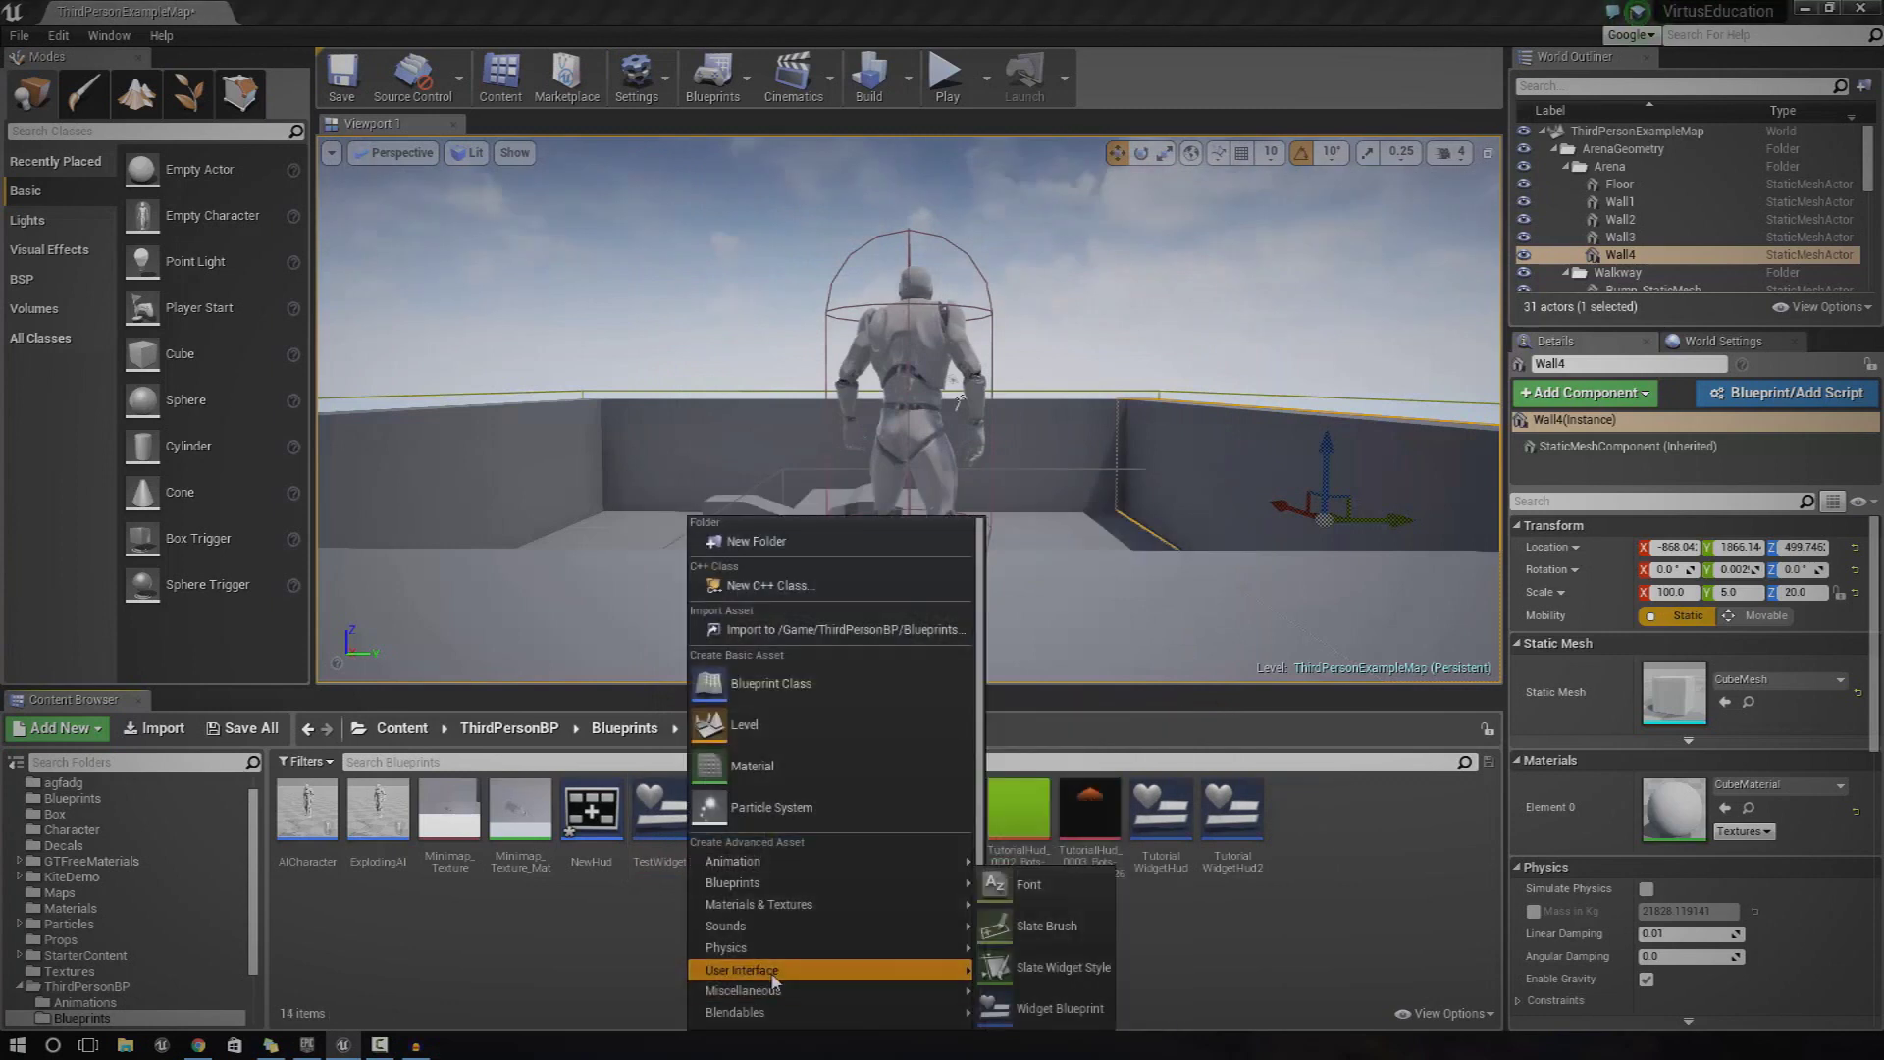
pyautogui.click(1046, 1003)
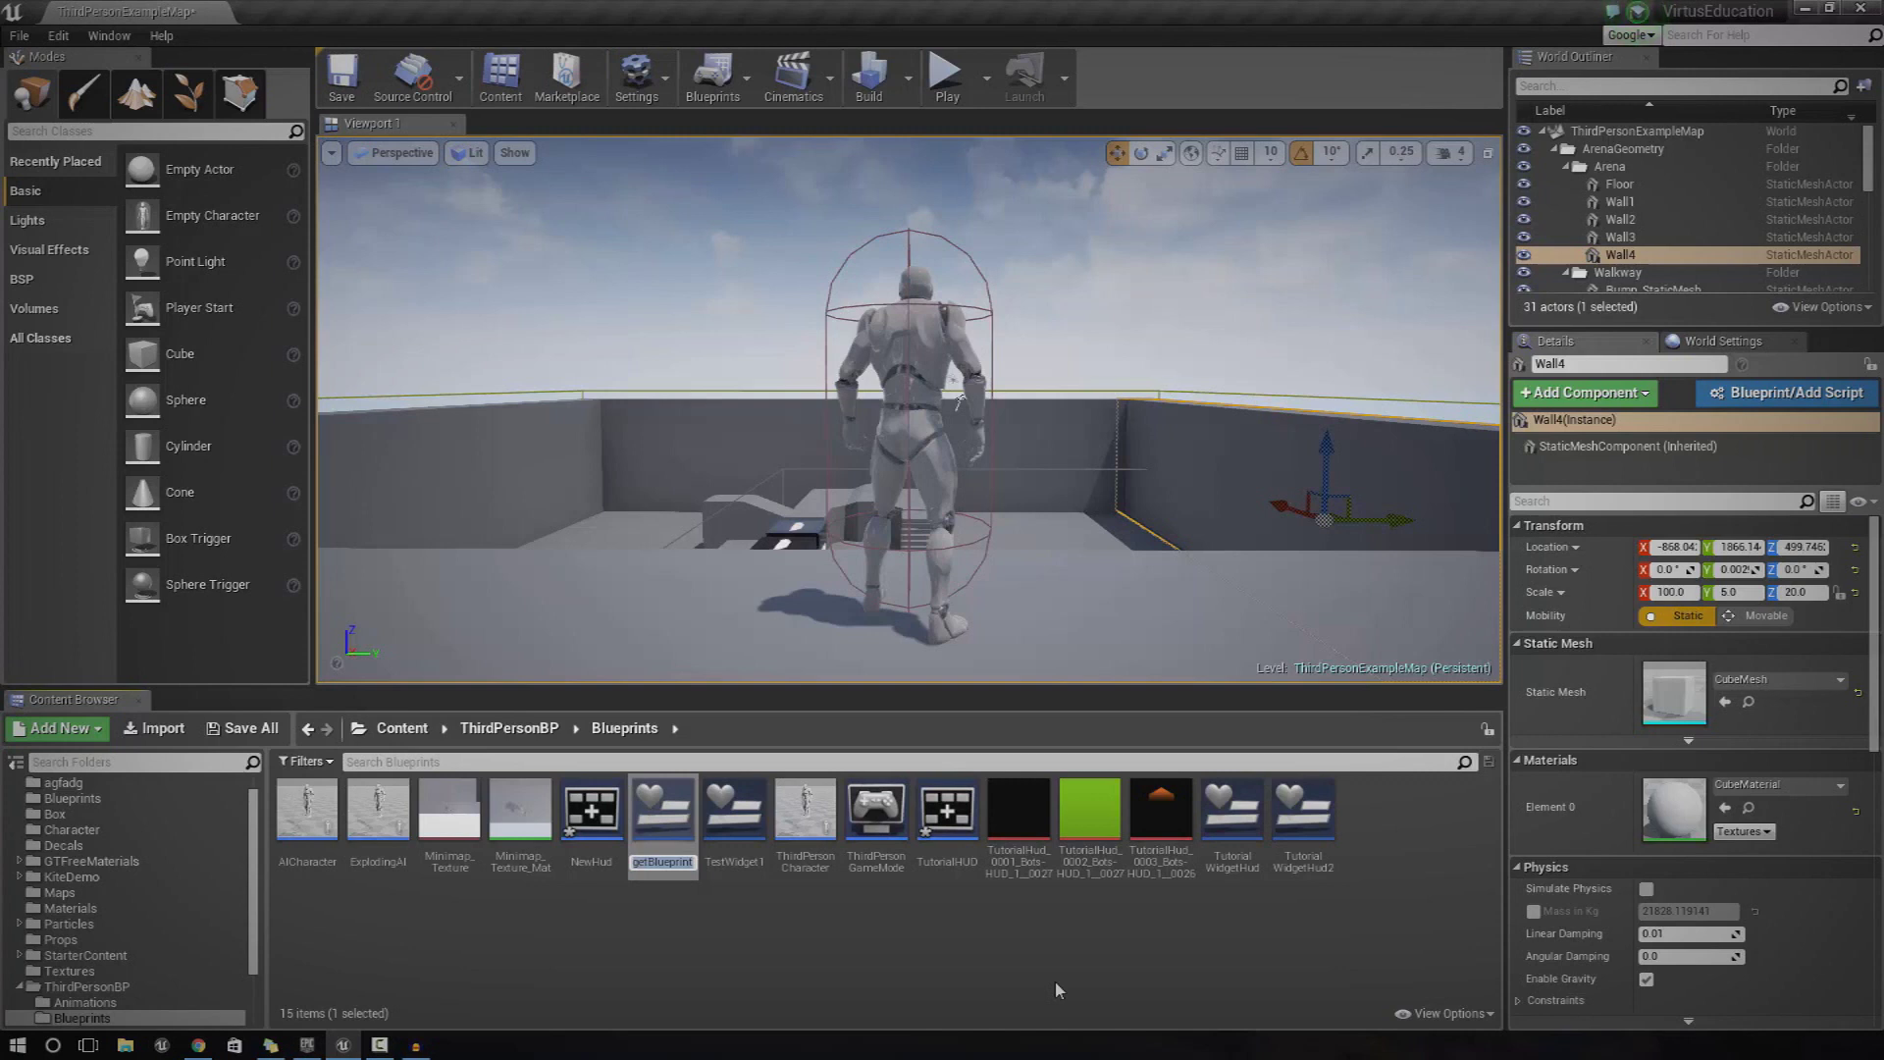
pyautogui.write('tES')
pyautogui.press('BackSpace')
pyautogui.press('BackSpace')
pyautogui.press('BackSpace')
pyautogui.write('TestW')
pyautogui.press('BackSpace')
pyautogui.press('BackSpace')
pyautogui.press('BackSpace')
pyautogui.press('BackSpace')
pyautogui.press('BackSpace')
pyautogui.write('Animation')
pyautogui.press('Return')
pyautogui.press('Return')
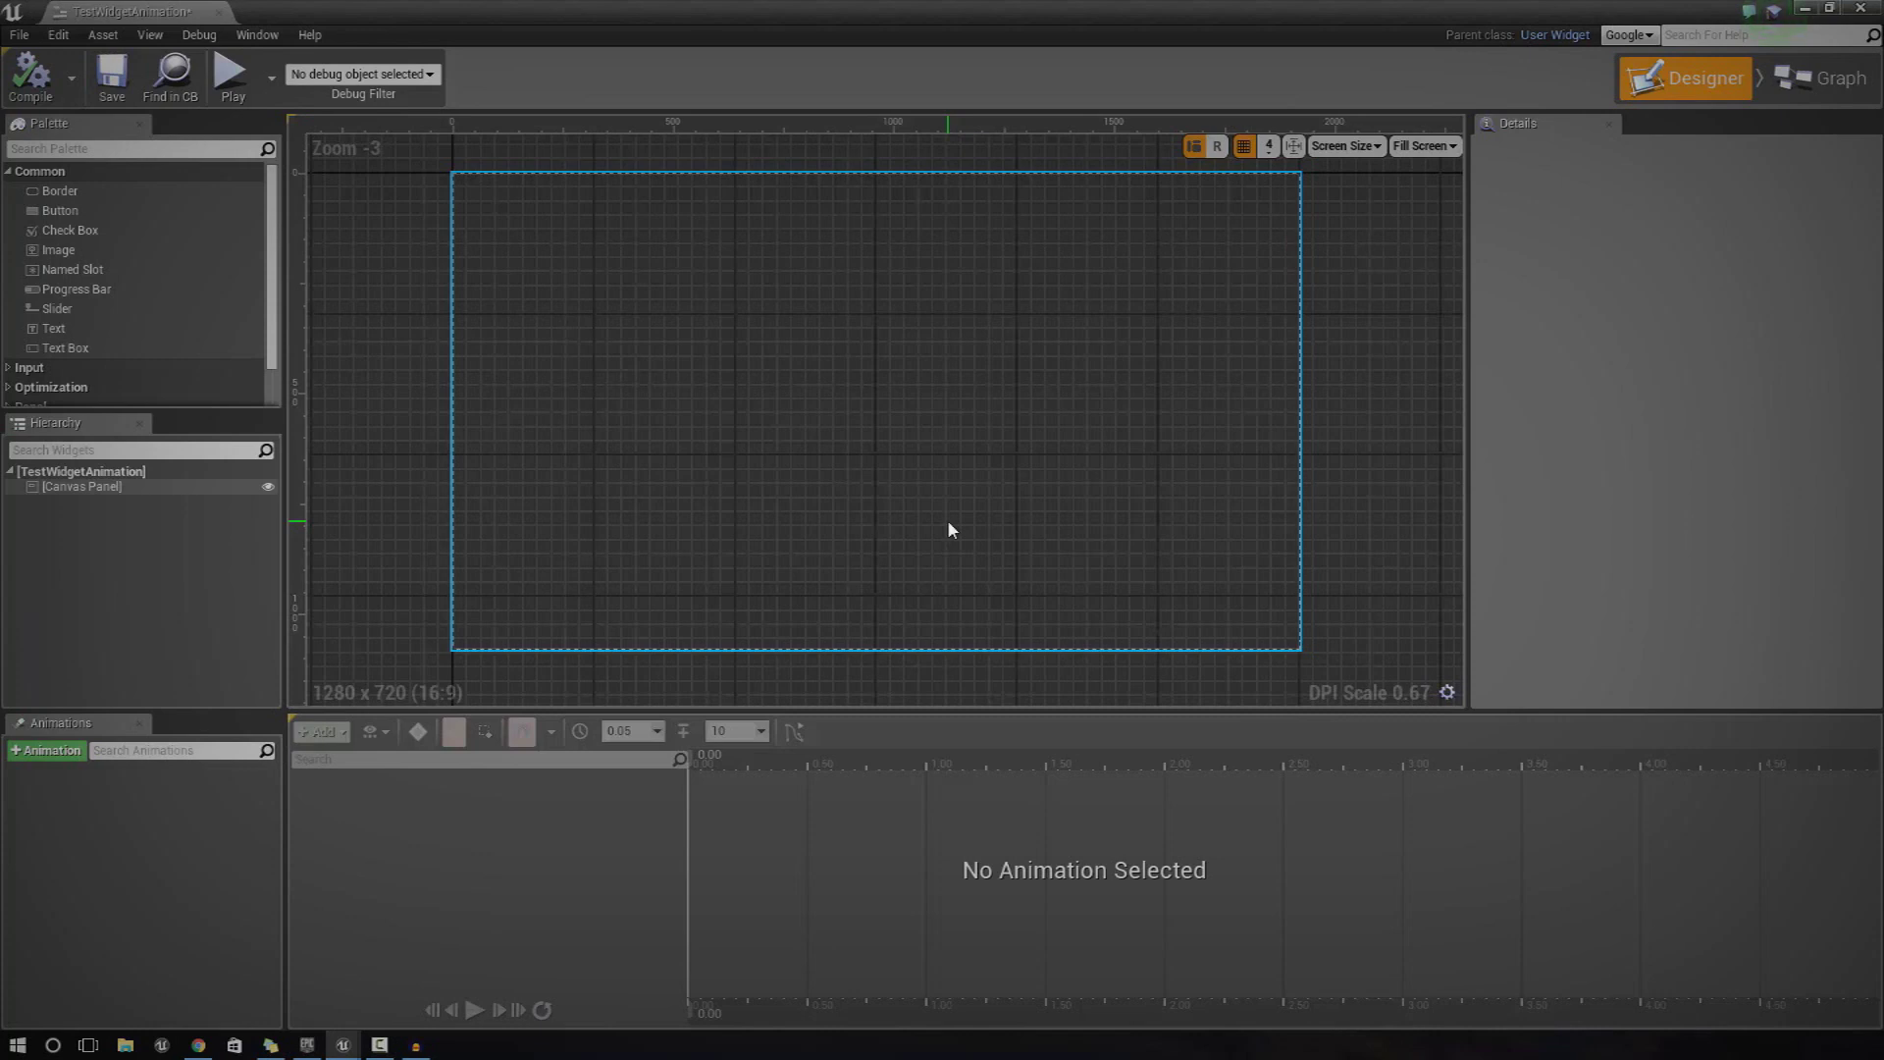
# Add an Image about 182 by 96 units near the canvas's upper middle, at about X 856, Y 124.
pyautogui.click(373, 295)
pyautogui.click(112, 251)
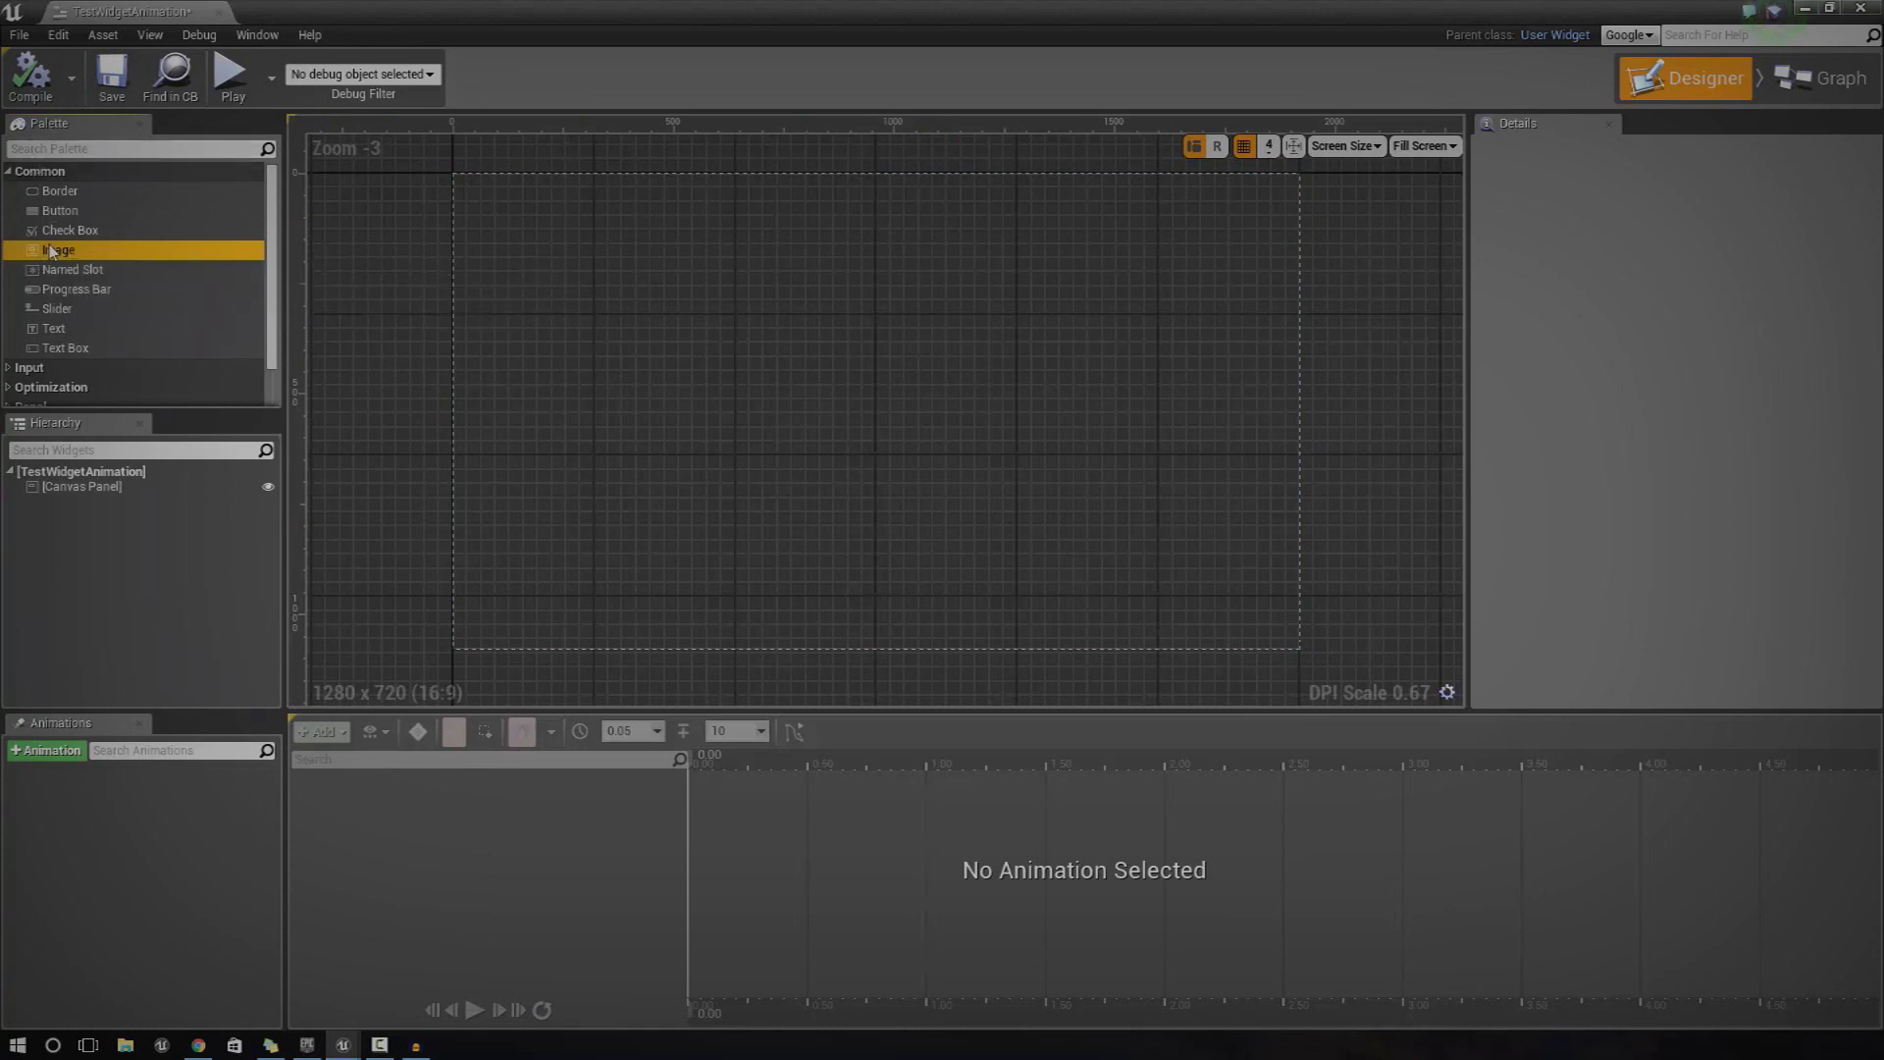
pyautogui.moveTo(61, 253); pyautogui.dragTo(891, 267)
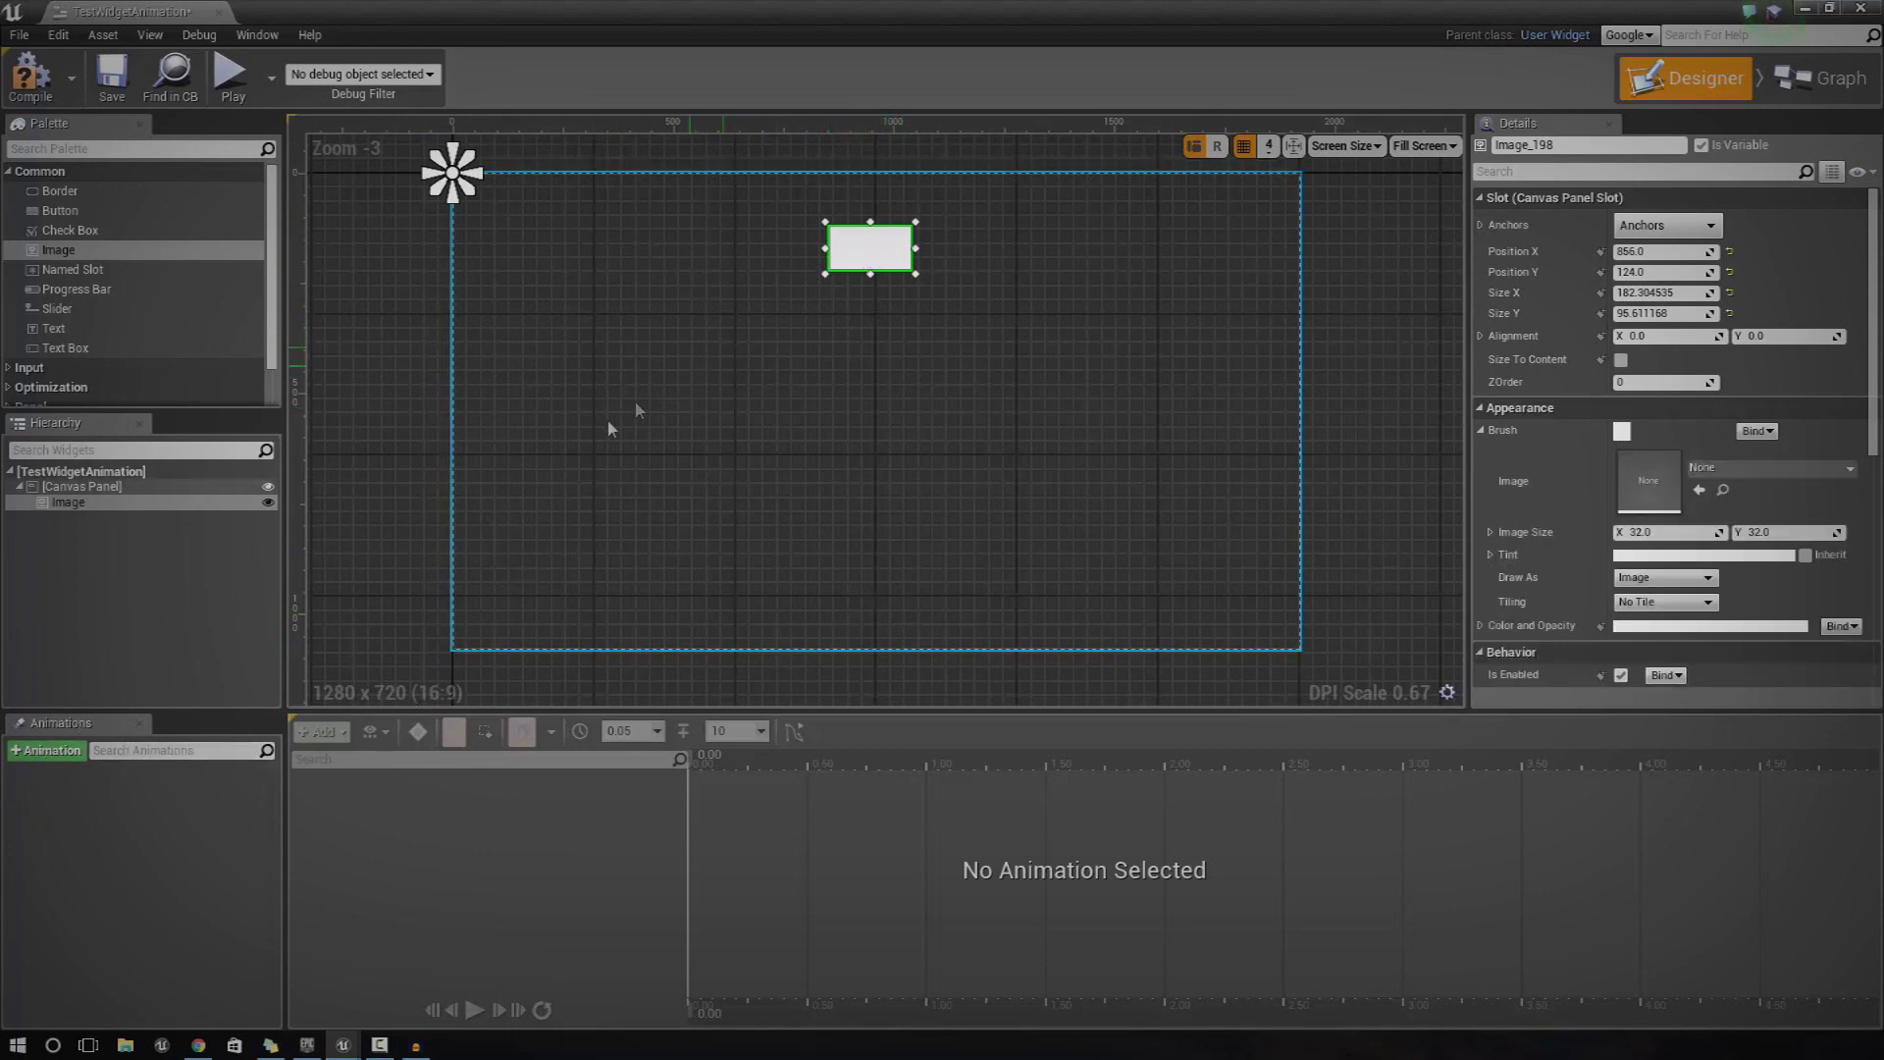
# Create a widget animation named Test1 and select it for editing in the timeline.
pyautogui.click(54, 752)
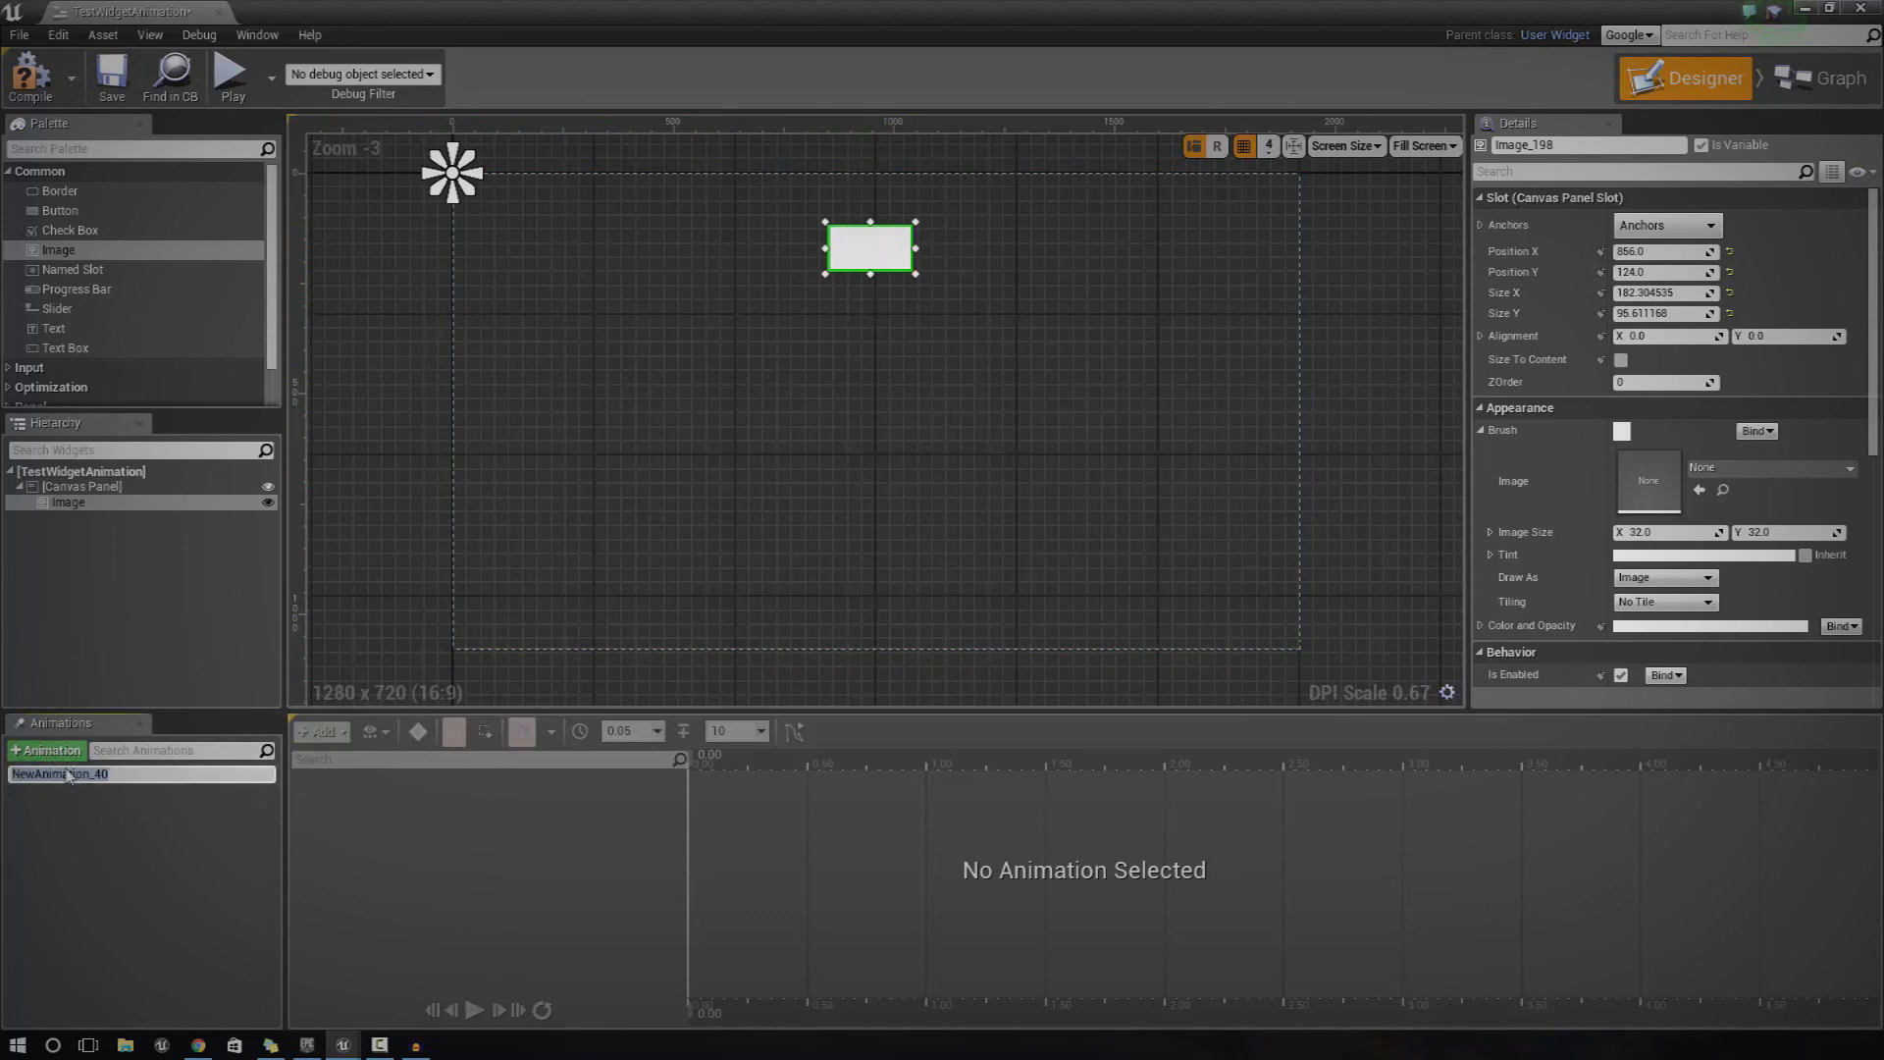
pyautogui.write('Test1')
pyautogui.press('Return')
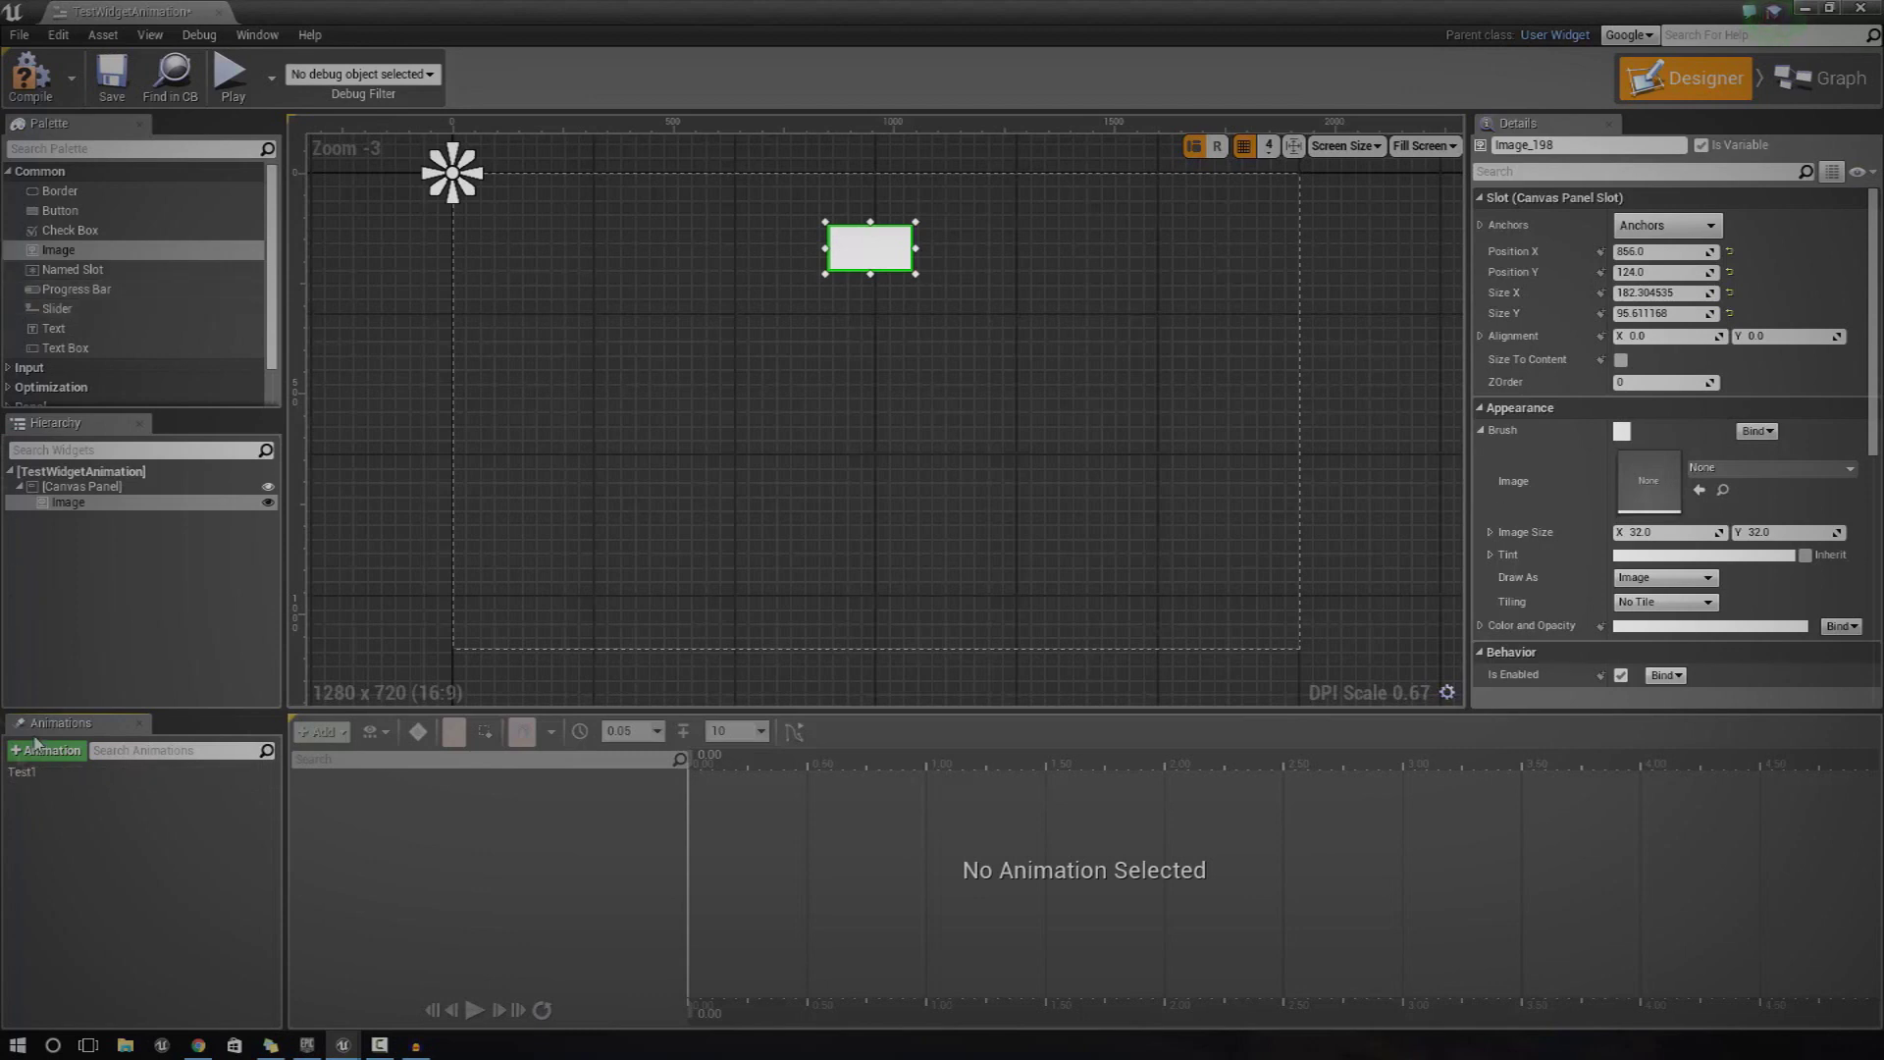
pyautogui.click(52, 774)
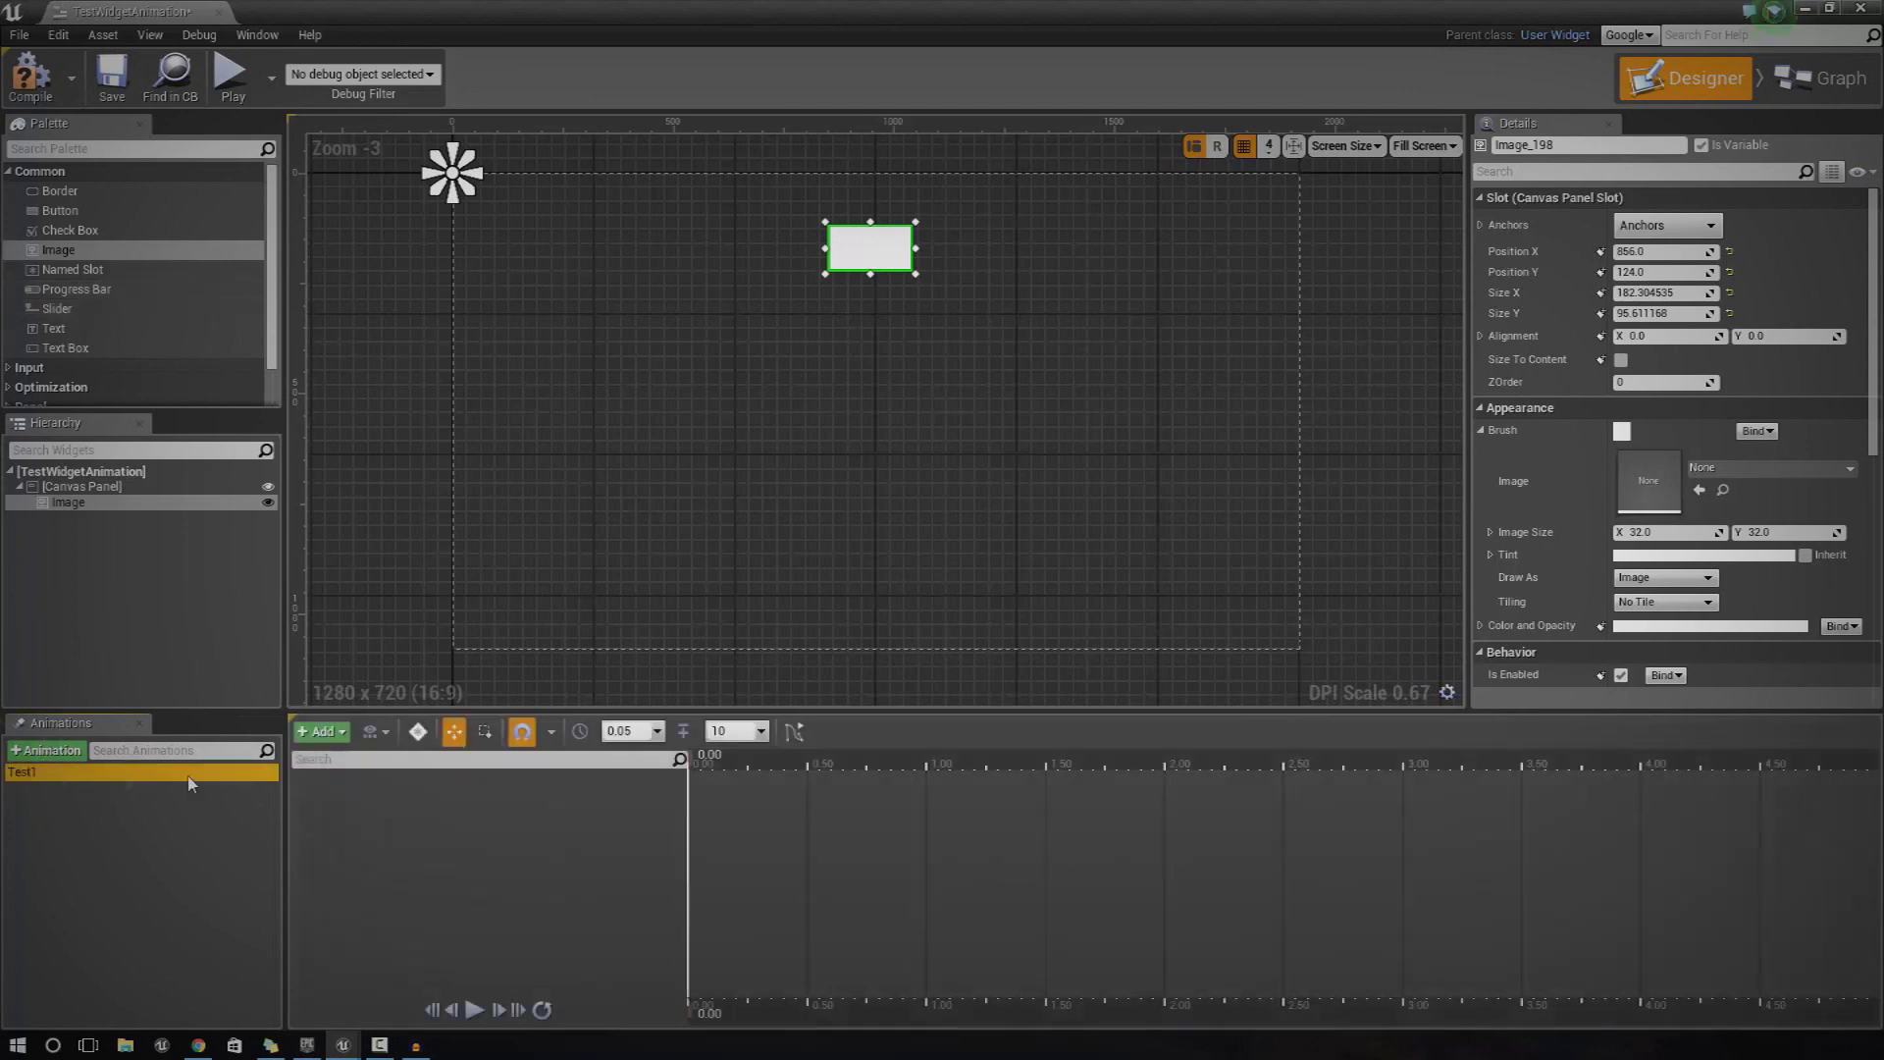
# Add the Image_198 widget to the Test1 animation timeline.
pyautogui.click(334, 732)
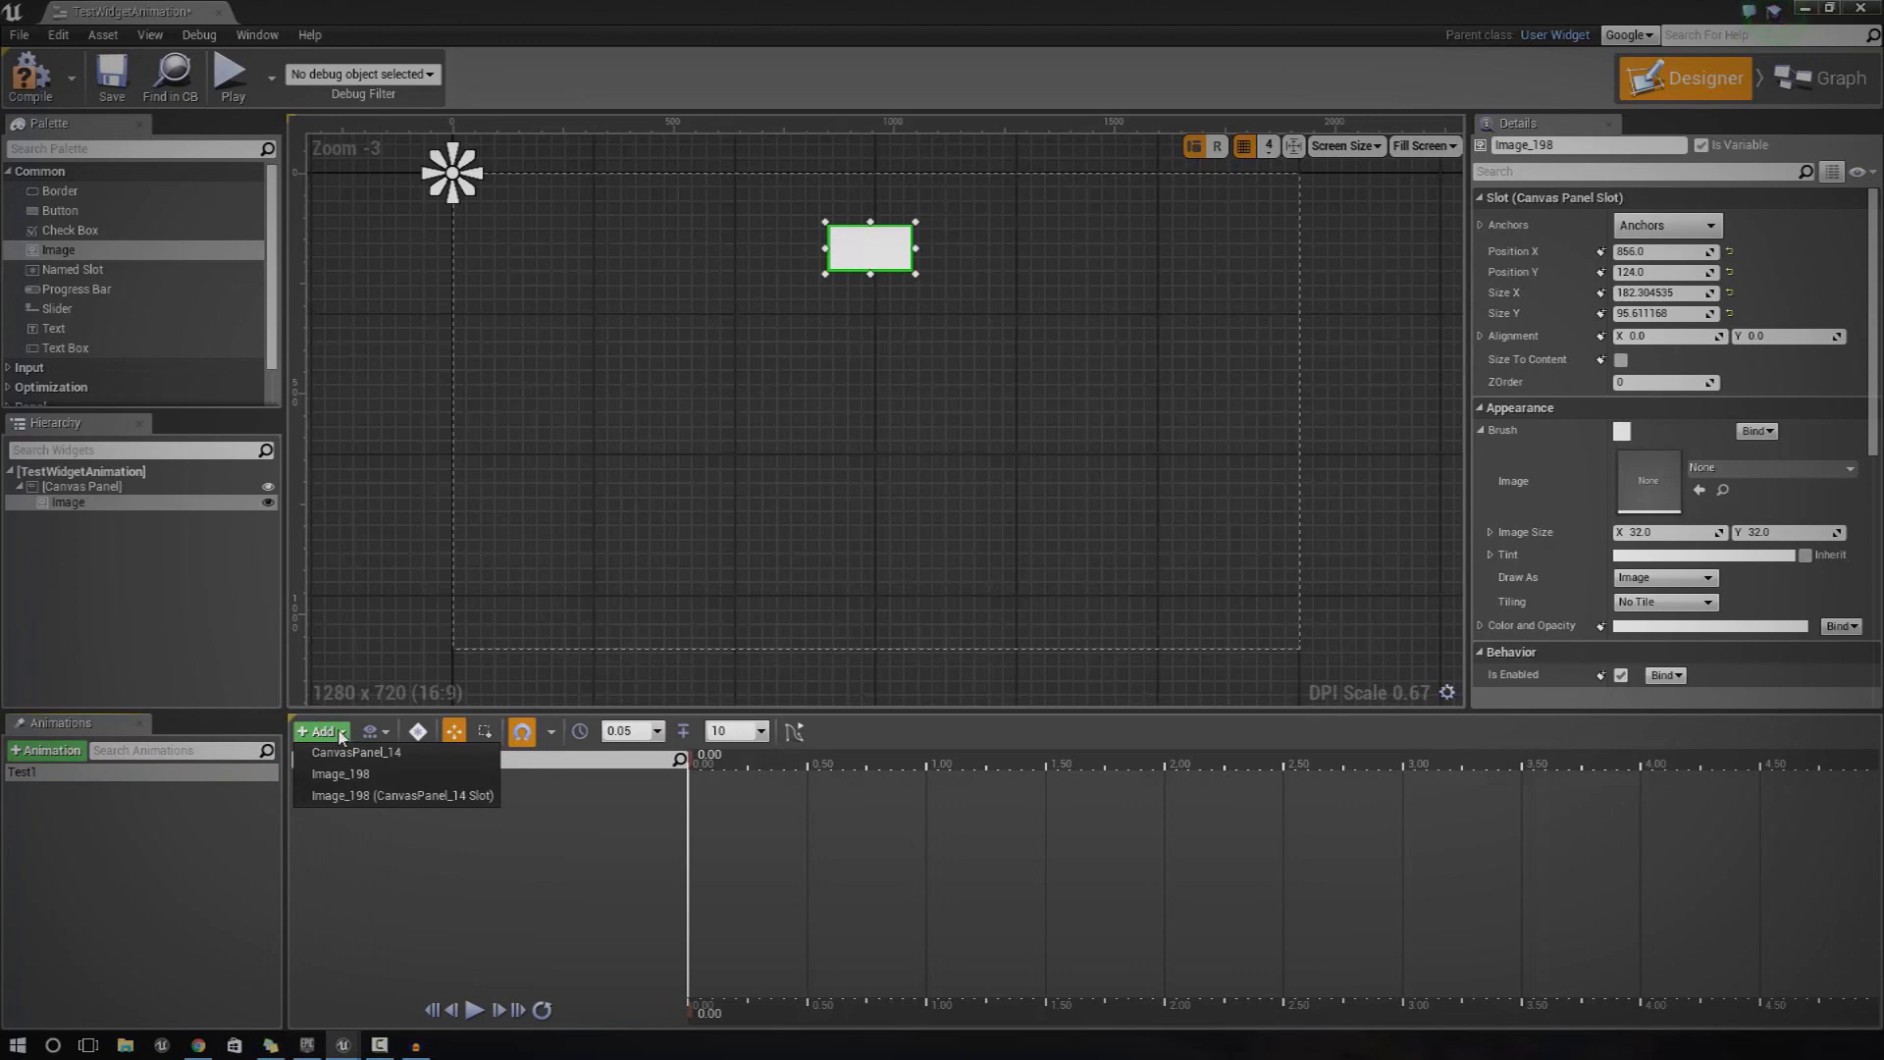
pyautogui.click(74, 500)
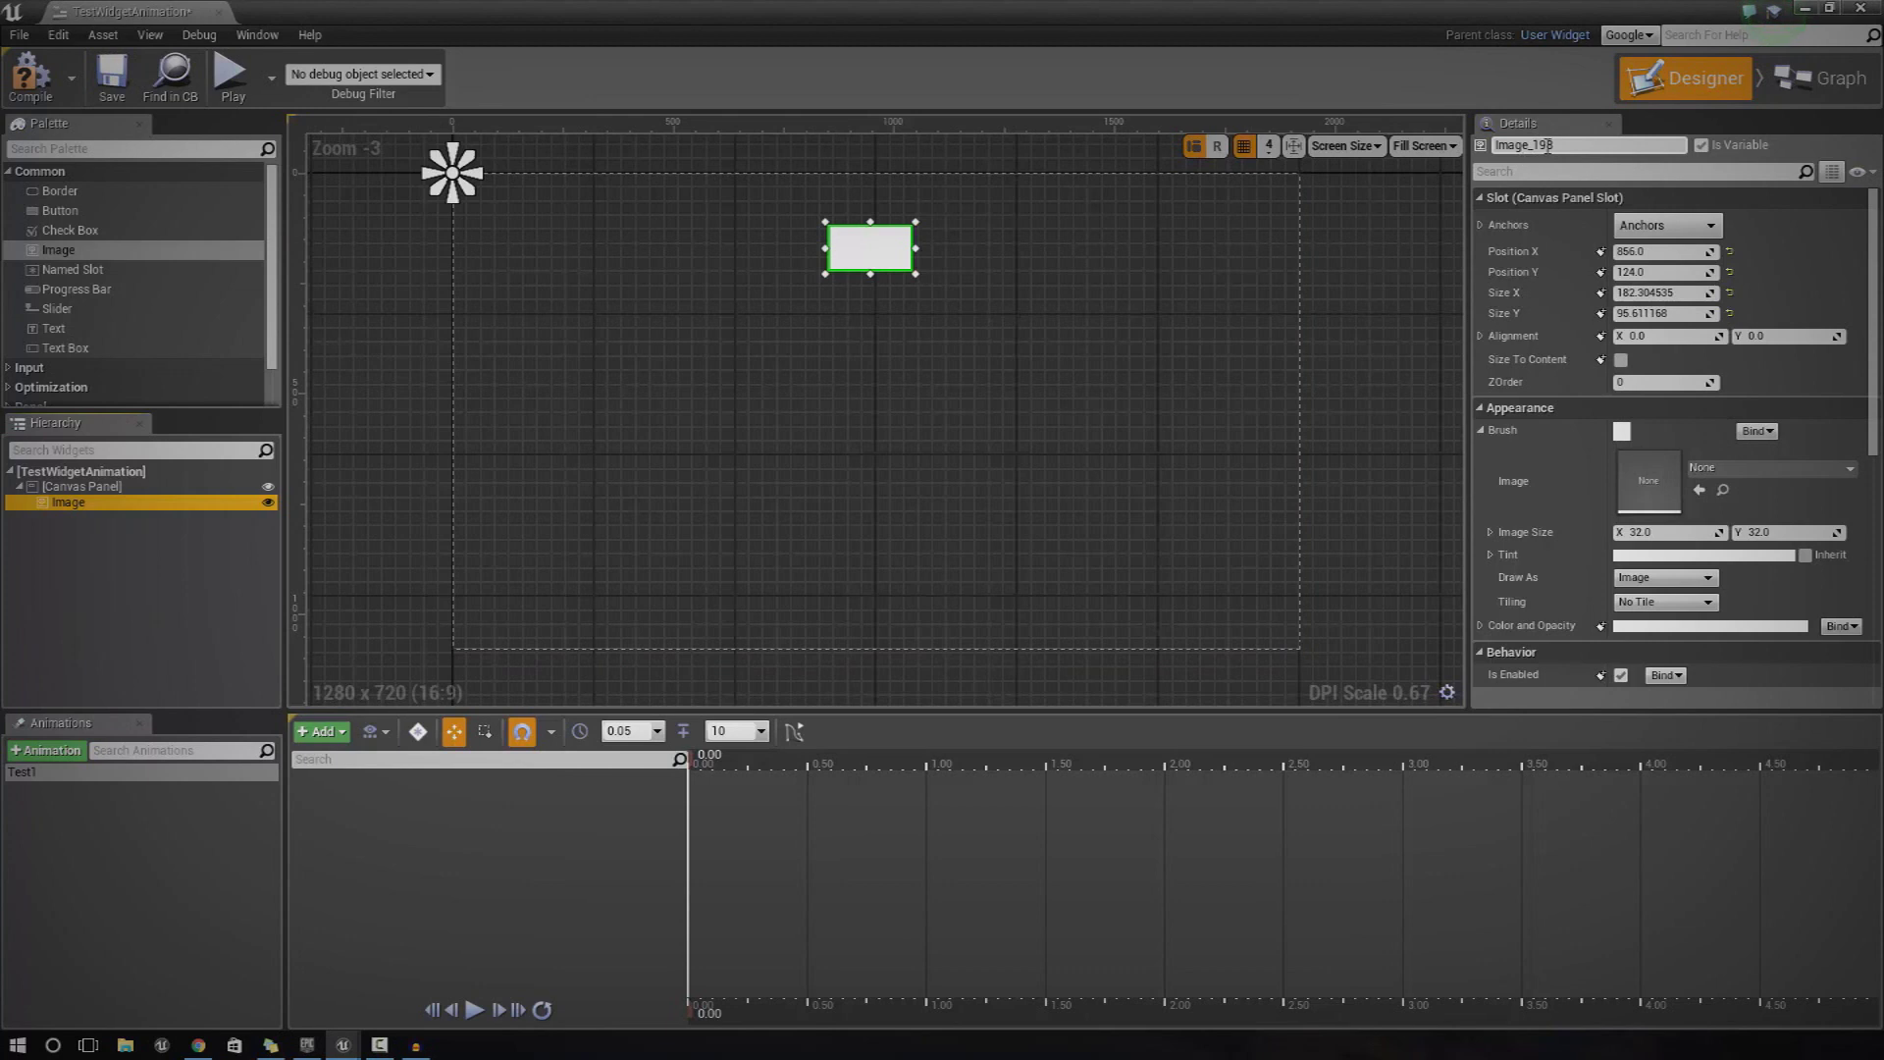
pyautogui.click(317, 736)
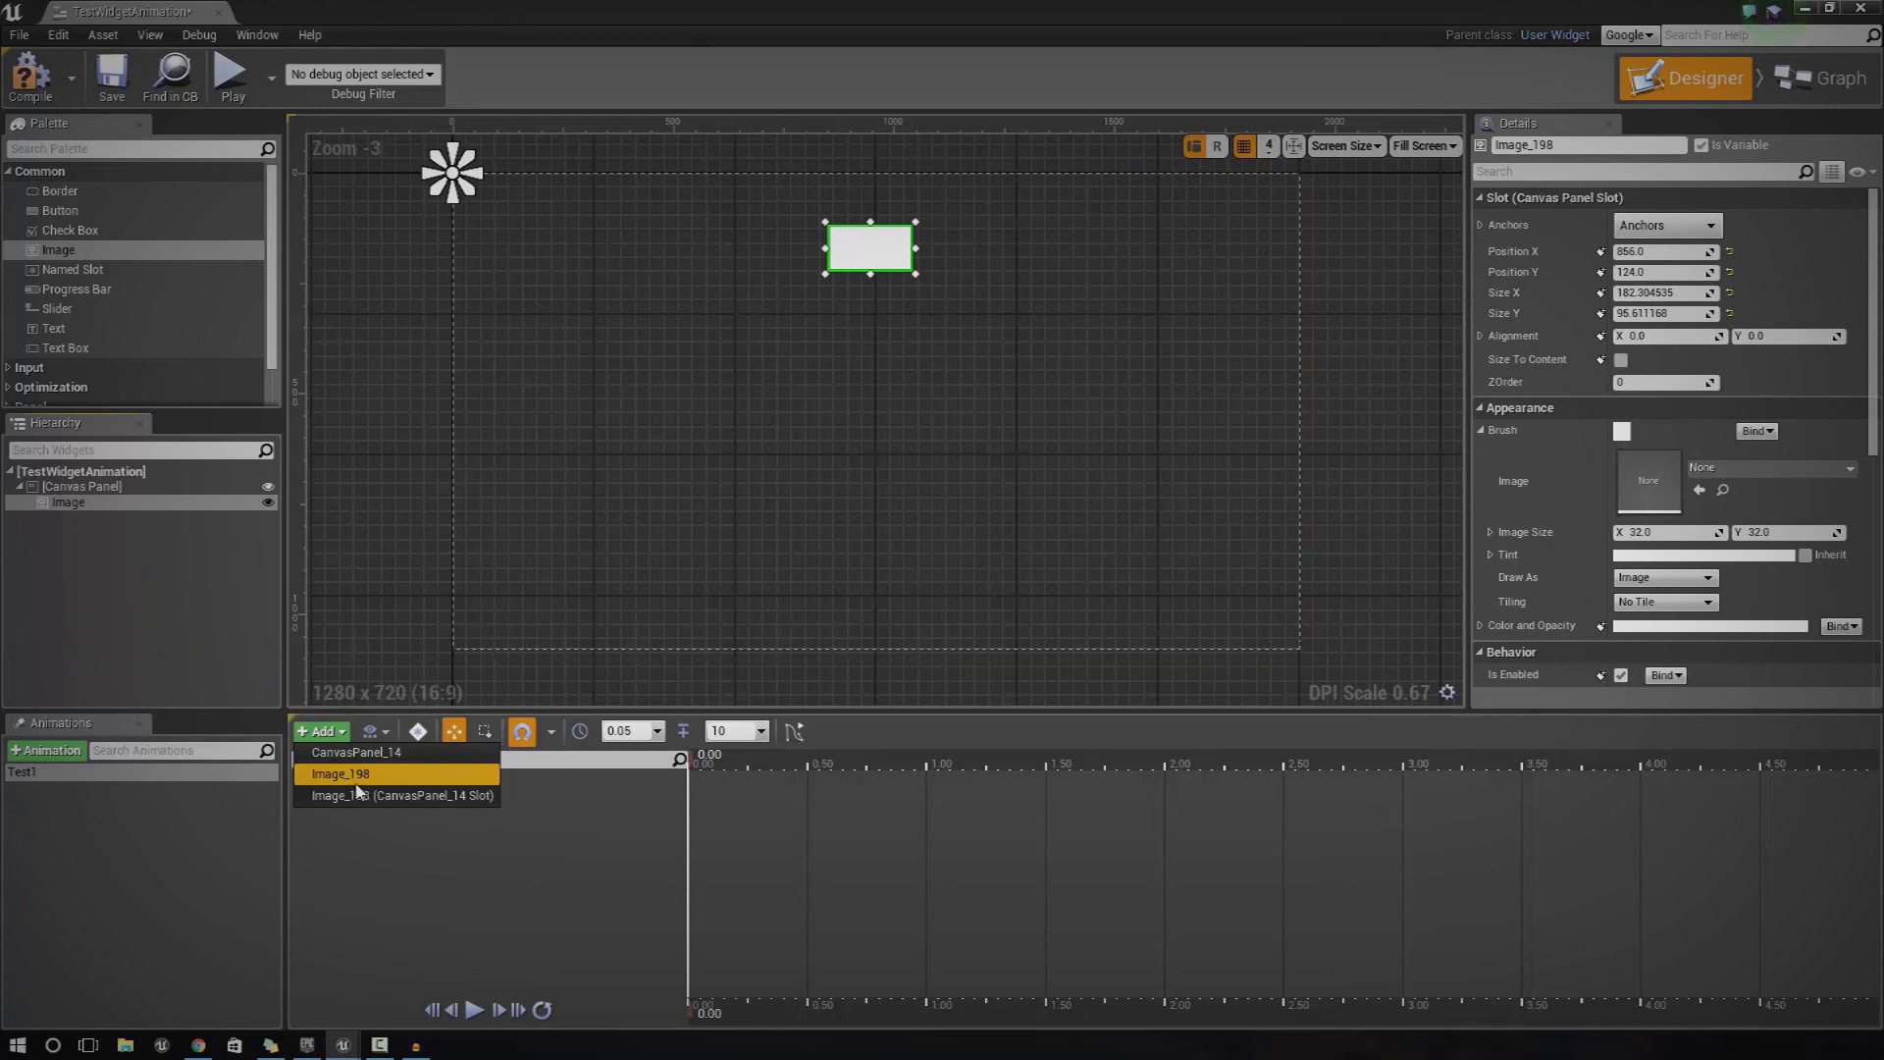
pyautogui.click(348, 780)
pyautogui.click(344, 784)
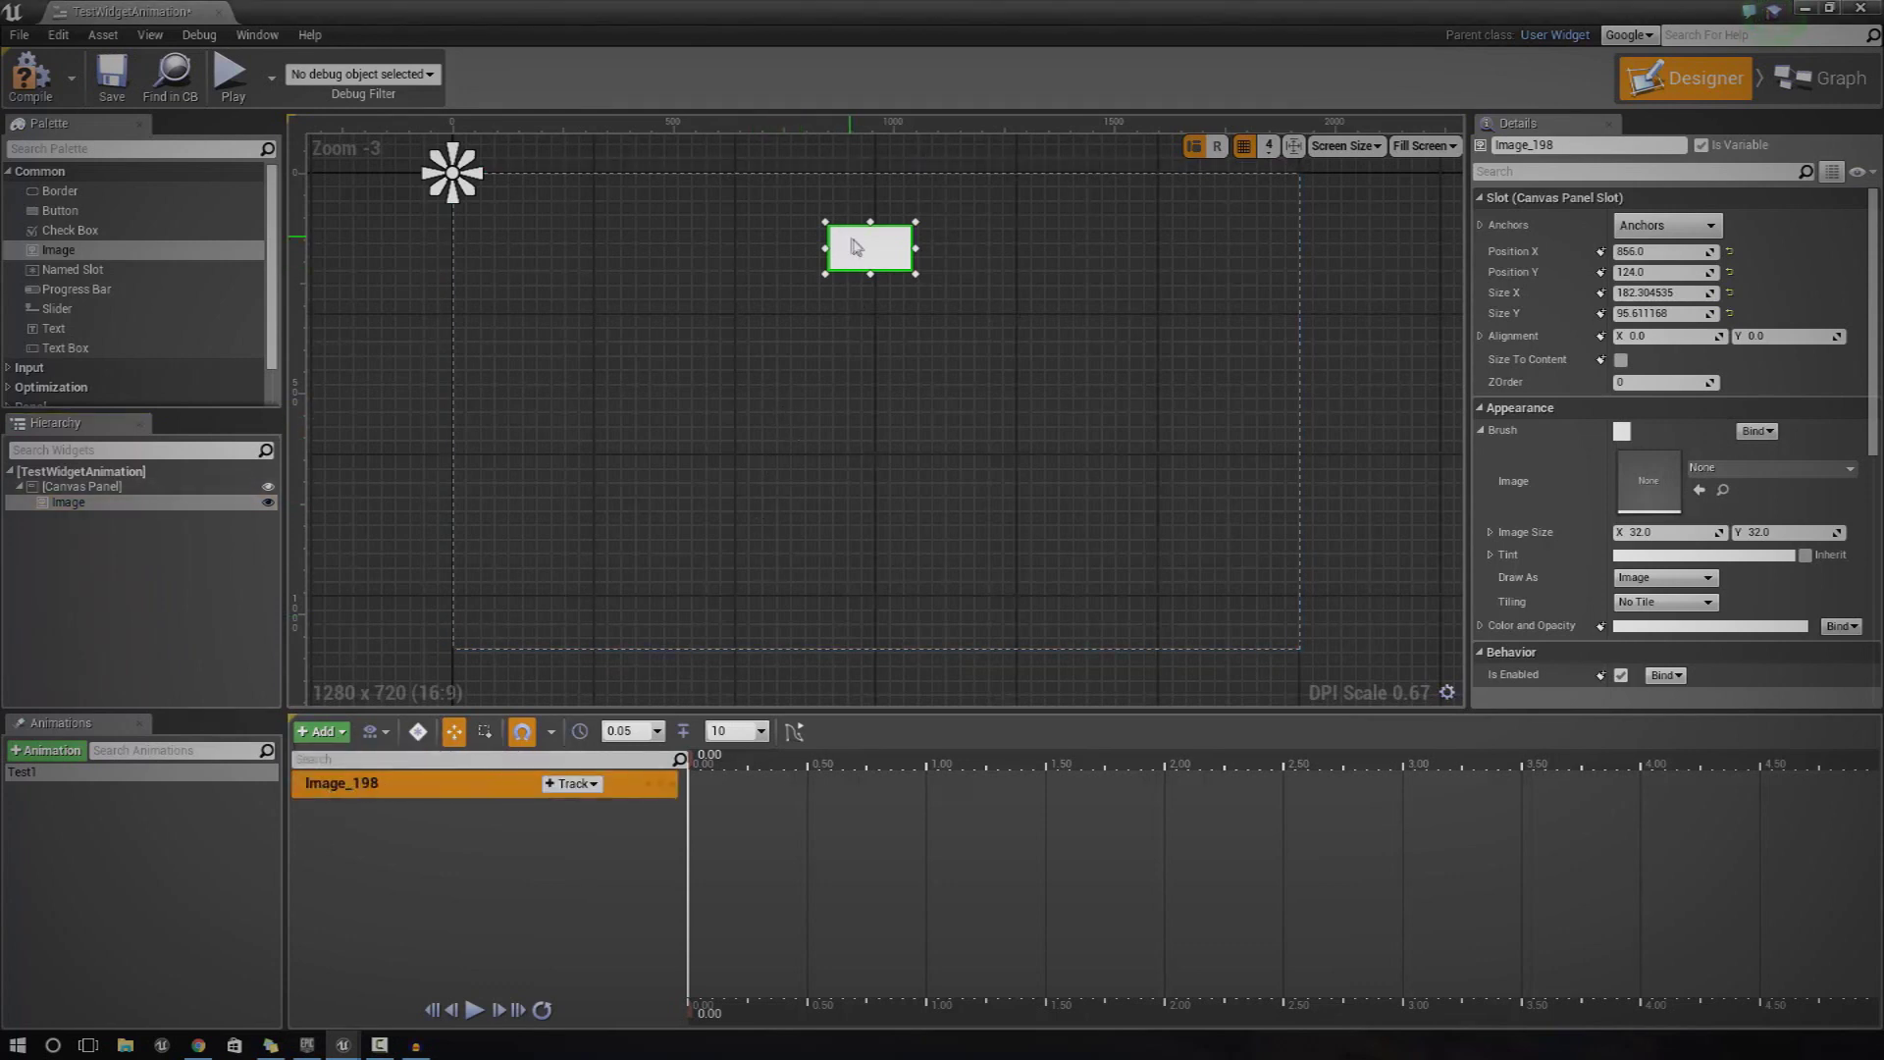
# Add a Transform track to the image in the timeline and extend its section to 2.00 seconds.
pyautogui.click(566, 785)
pyautogui.click(562, 784)
pyautogui.click(572, 783)
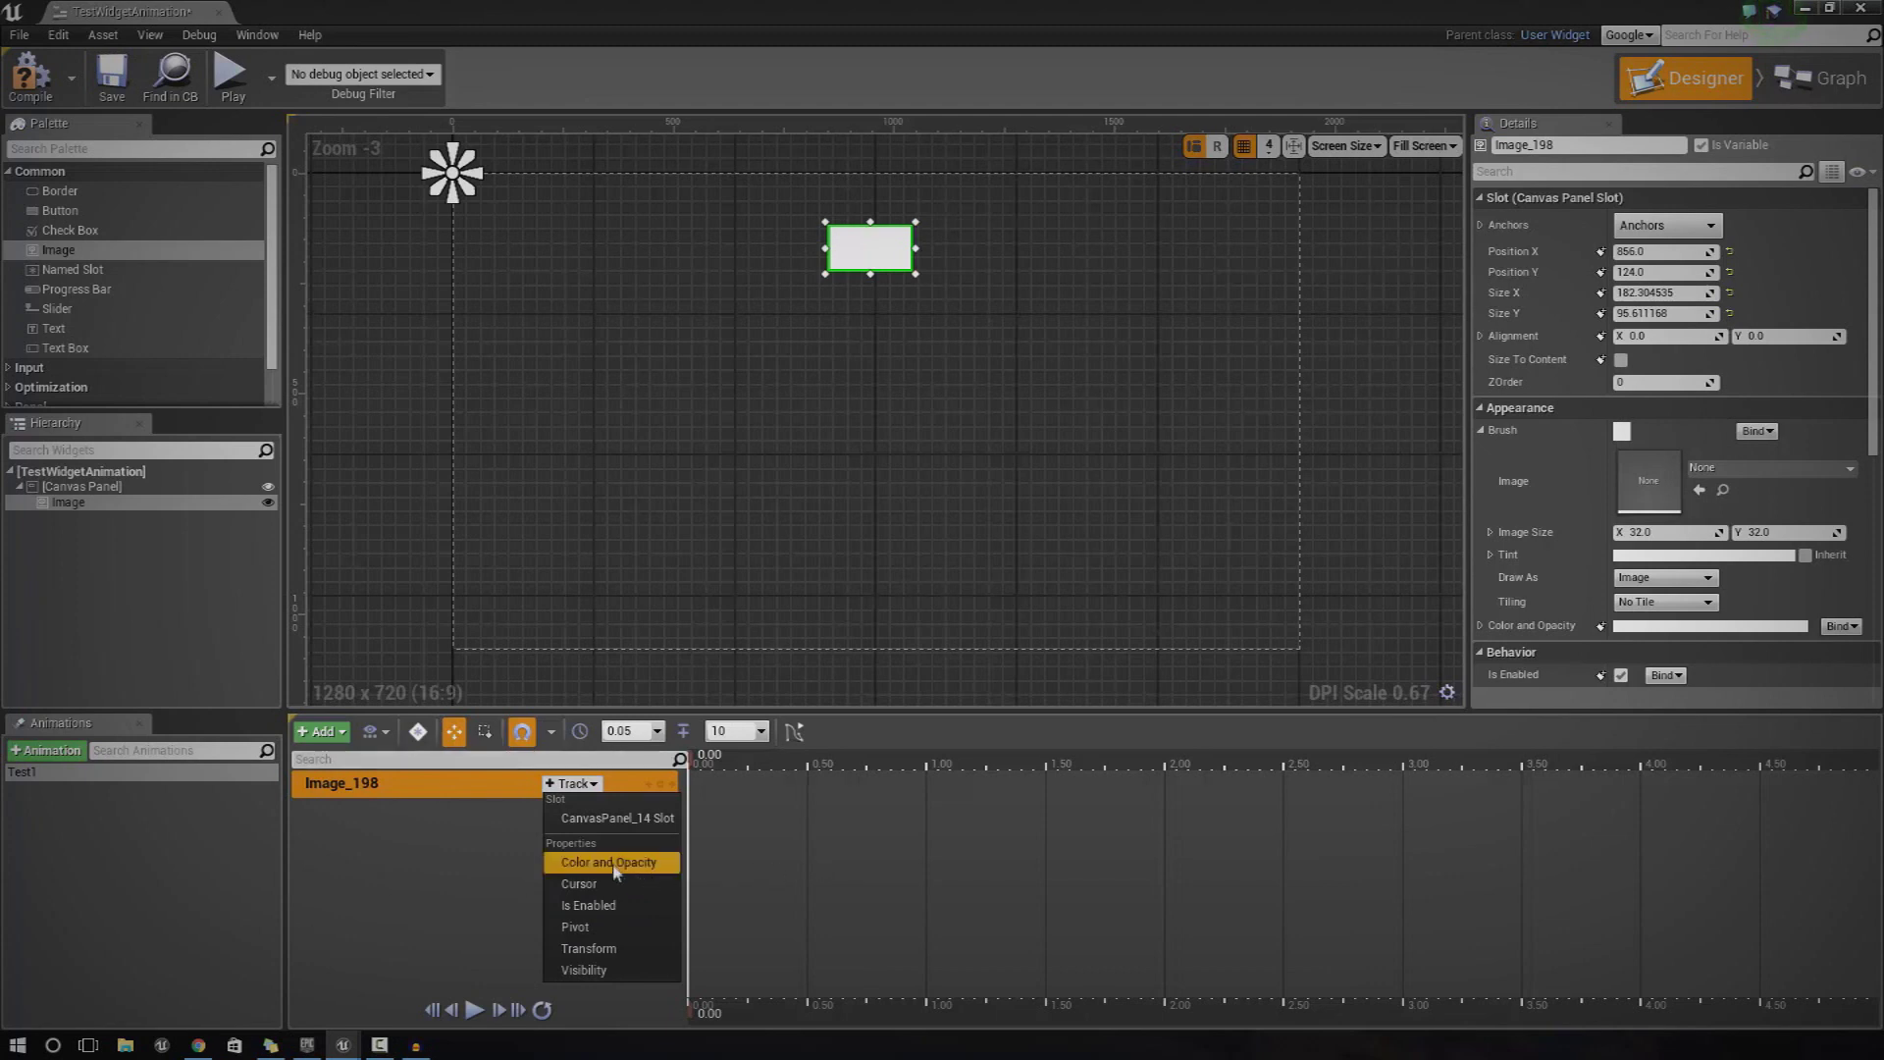
pyautogui.click(589, 950)
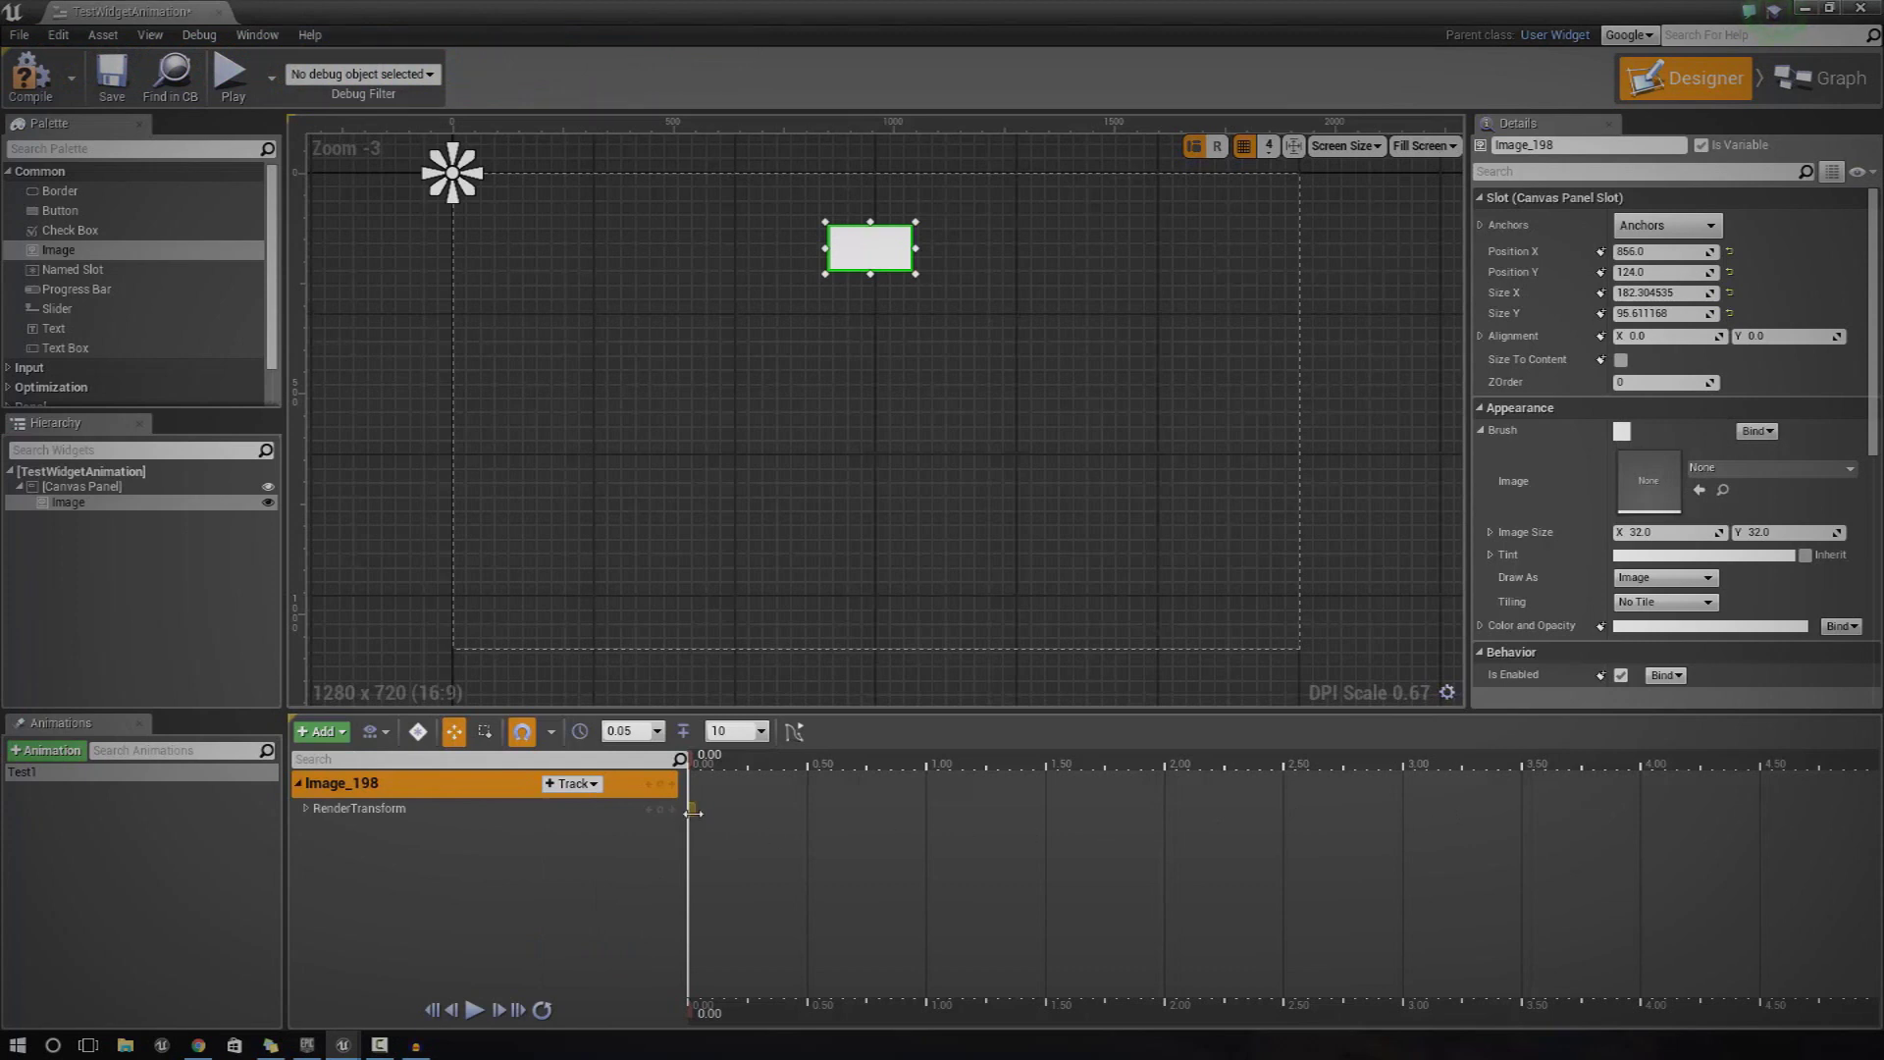
pyautogui.moveTo(692, 812); pyautogui.dragTo(1168, 825)
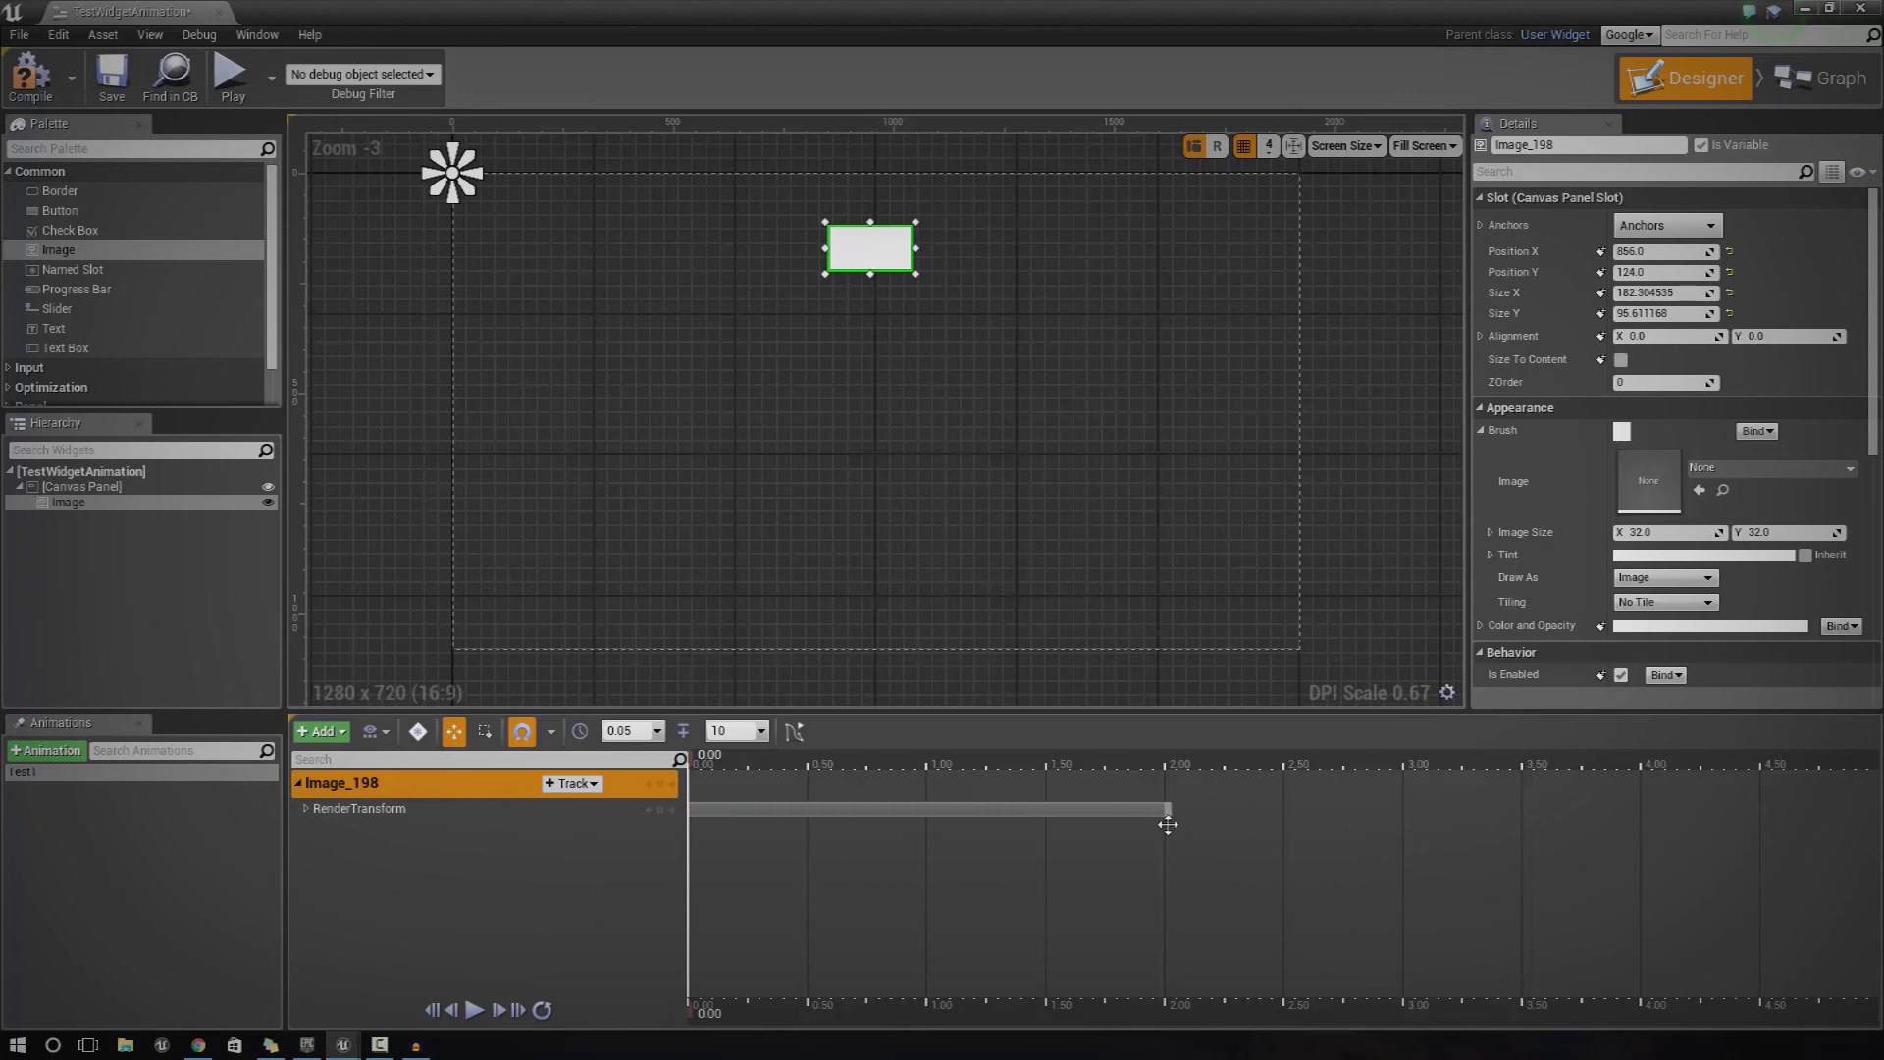
# Expand the image's RenderTransform and its Location values, and add a transform key at 0.00 seconds.
pyautogui.click(307, 809)
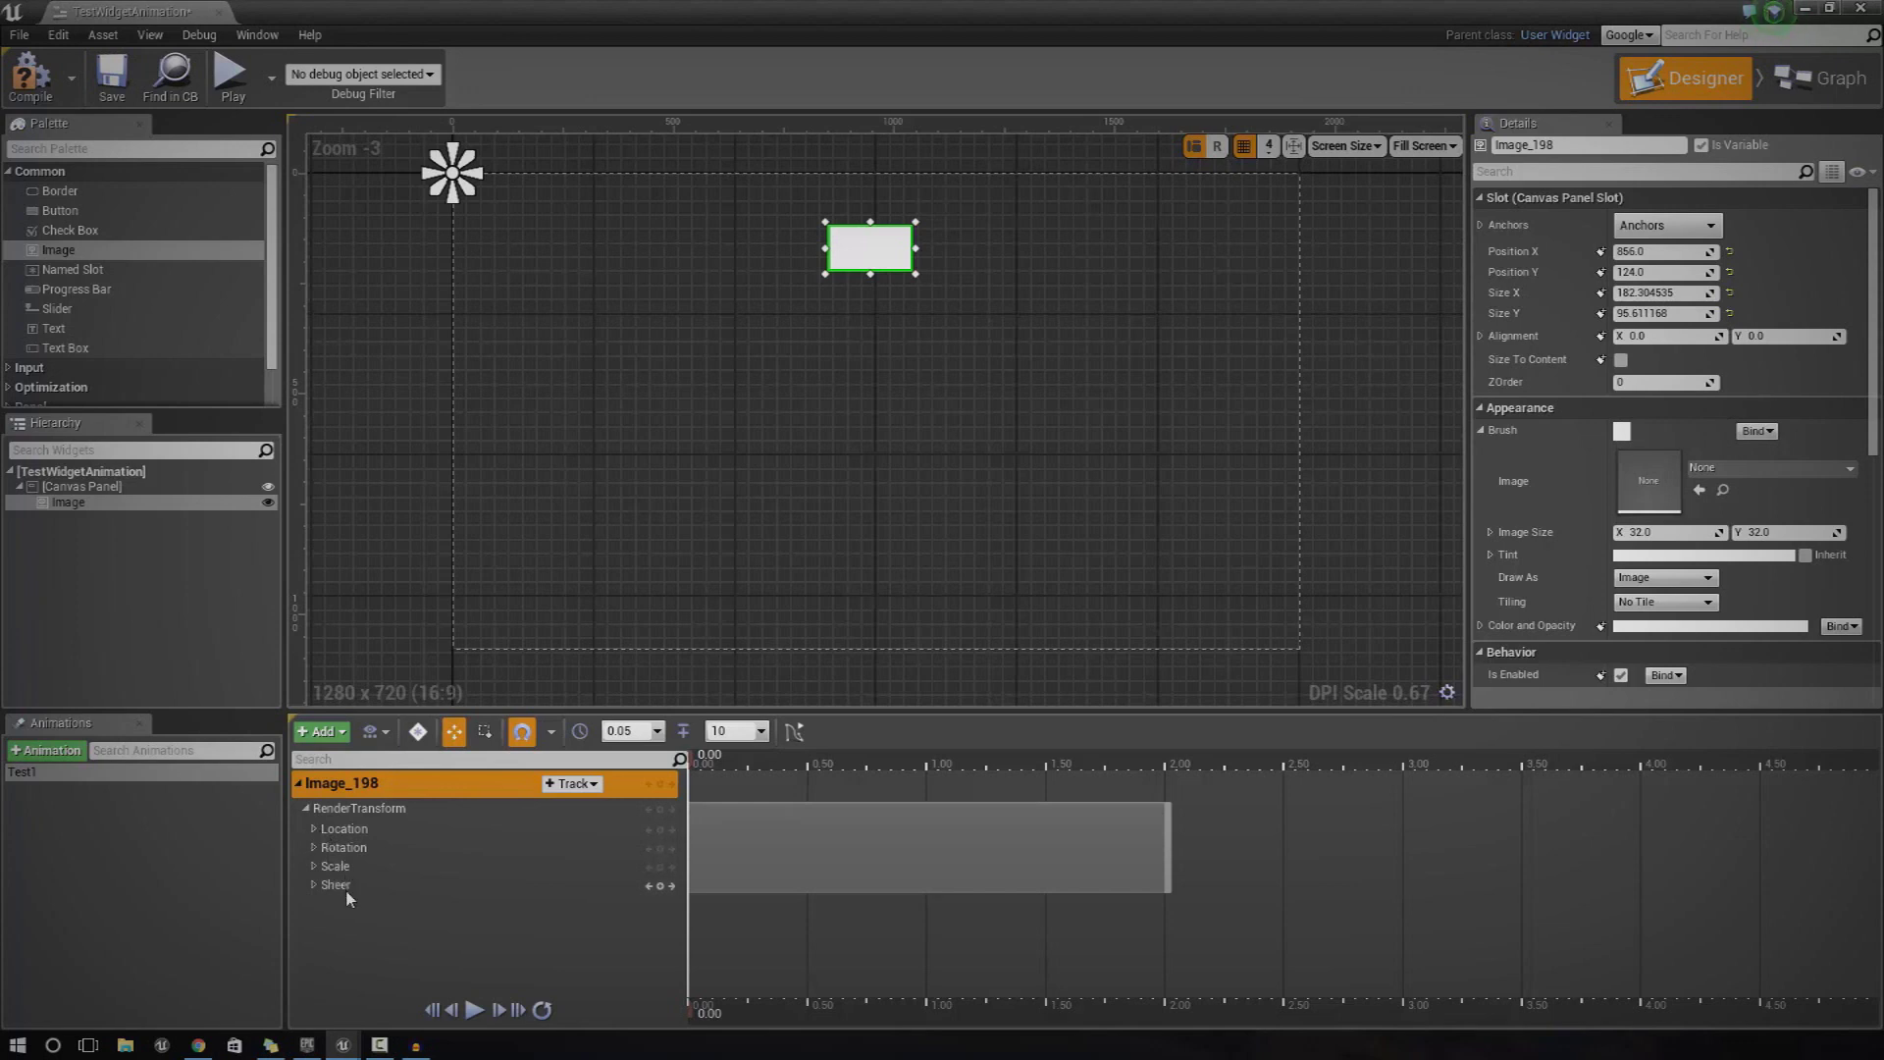
pyautogui.click(355, 832)
pyautogui.click(316, 829)
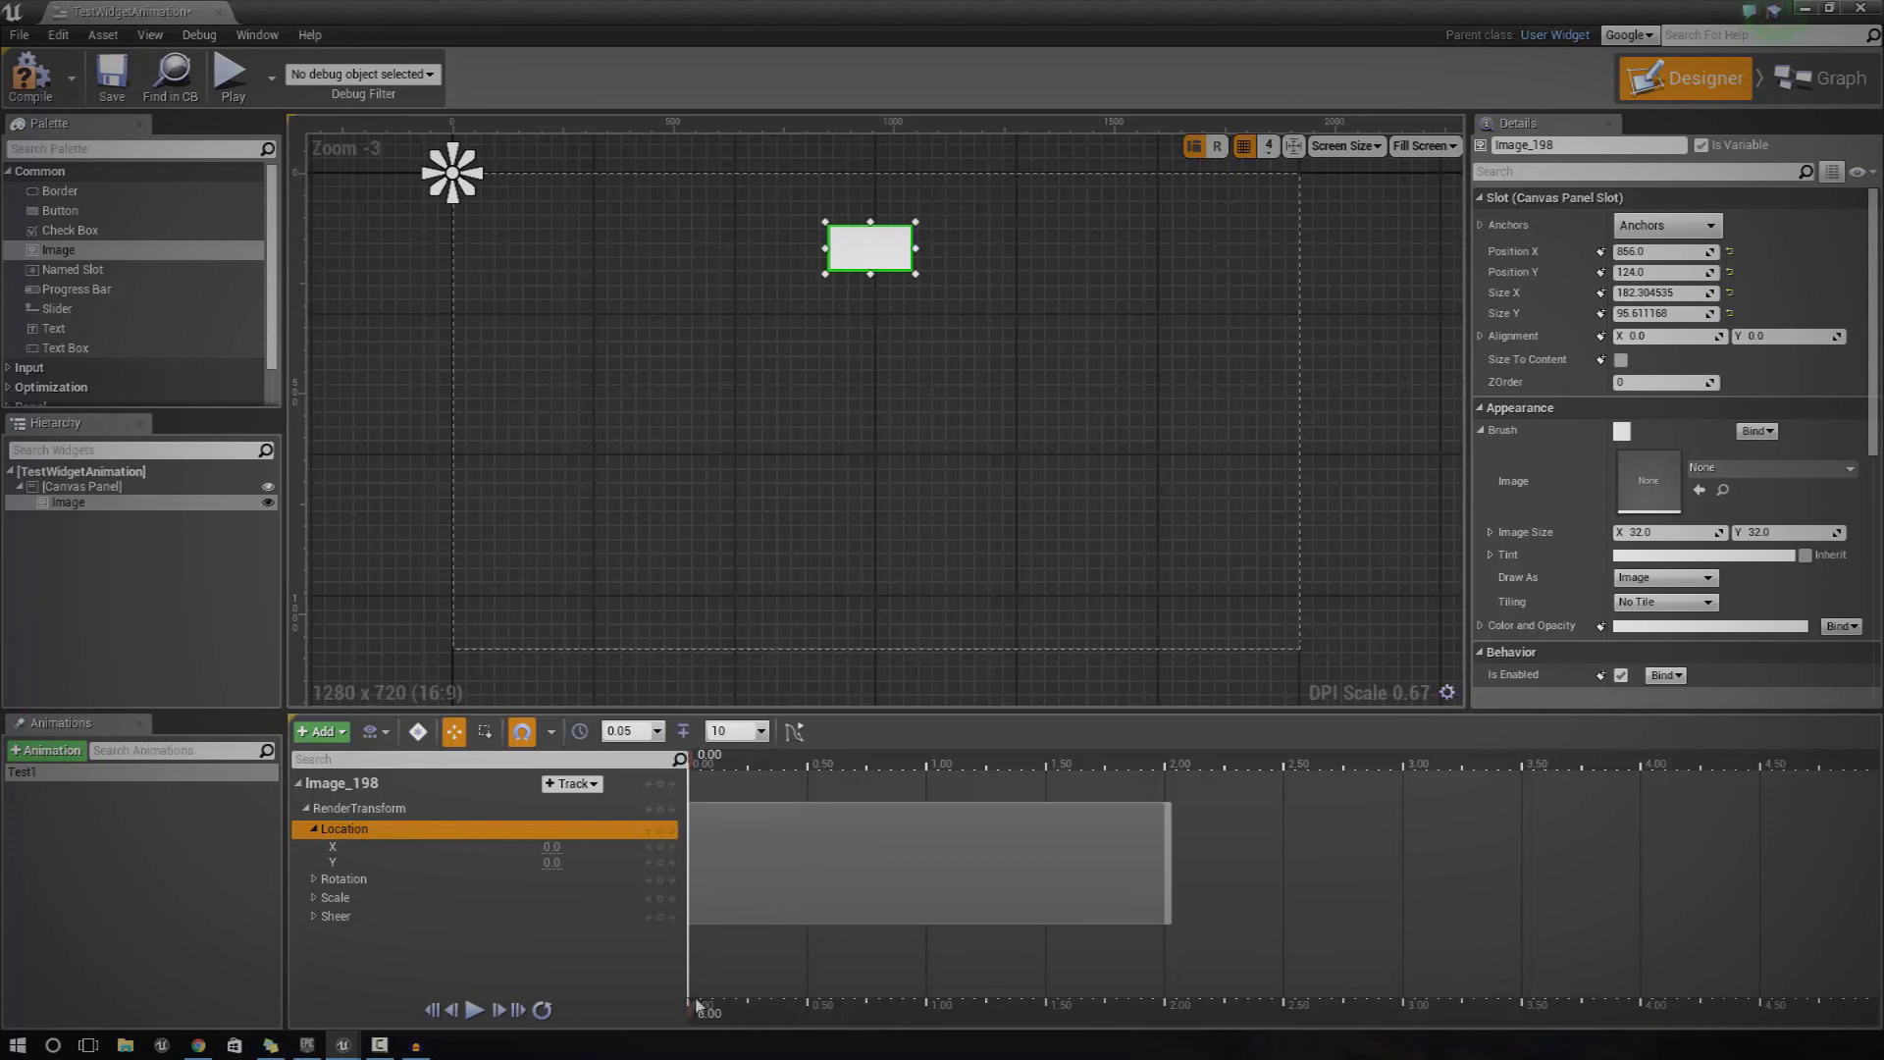
pyautogui.click(659, 812)
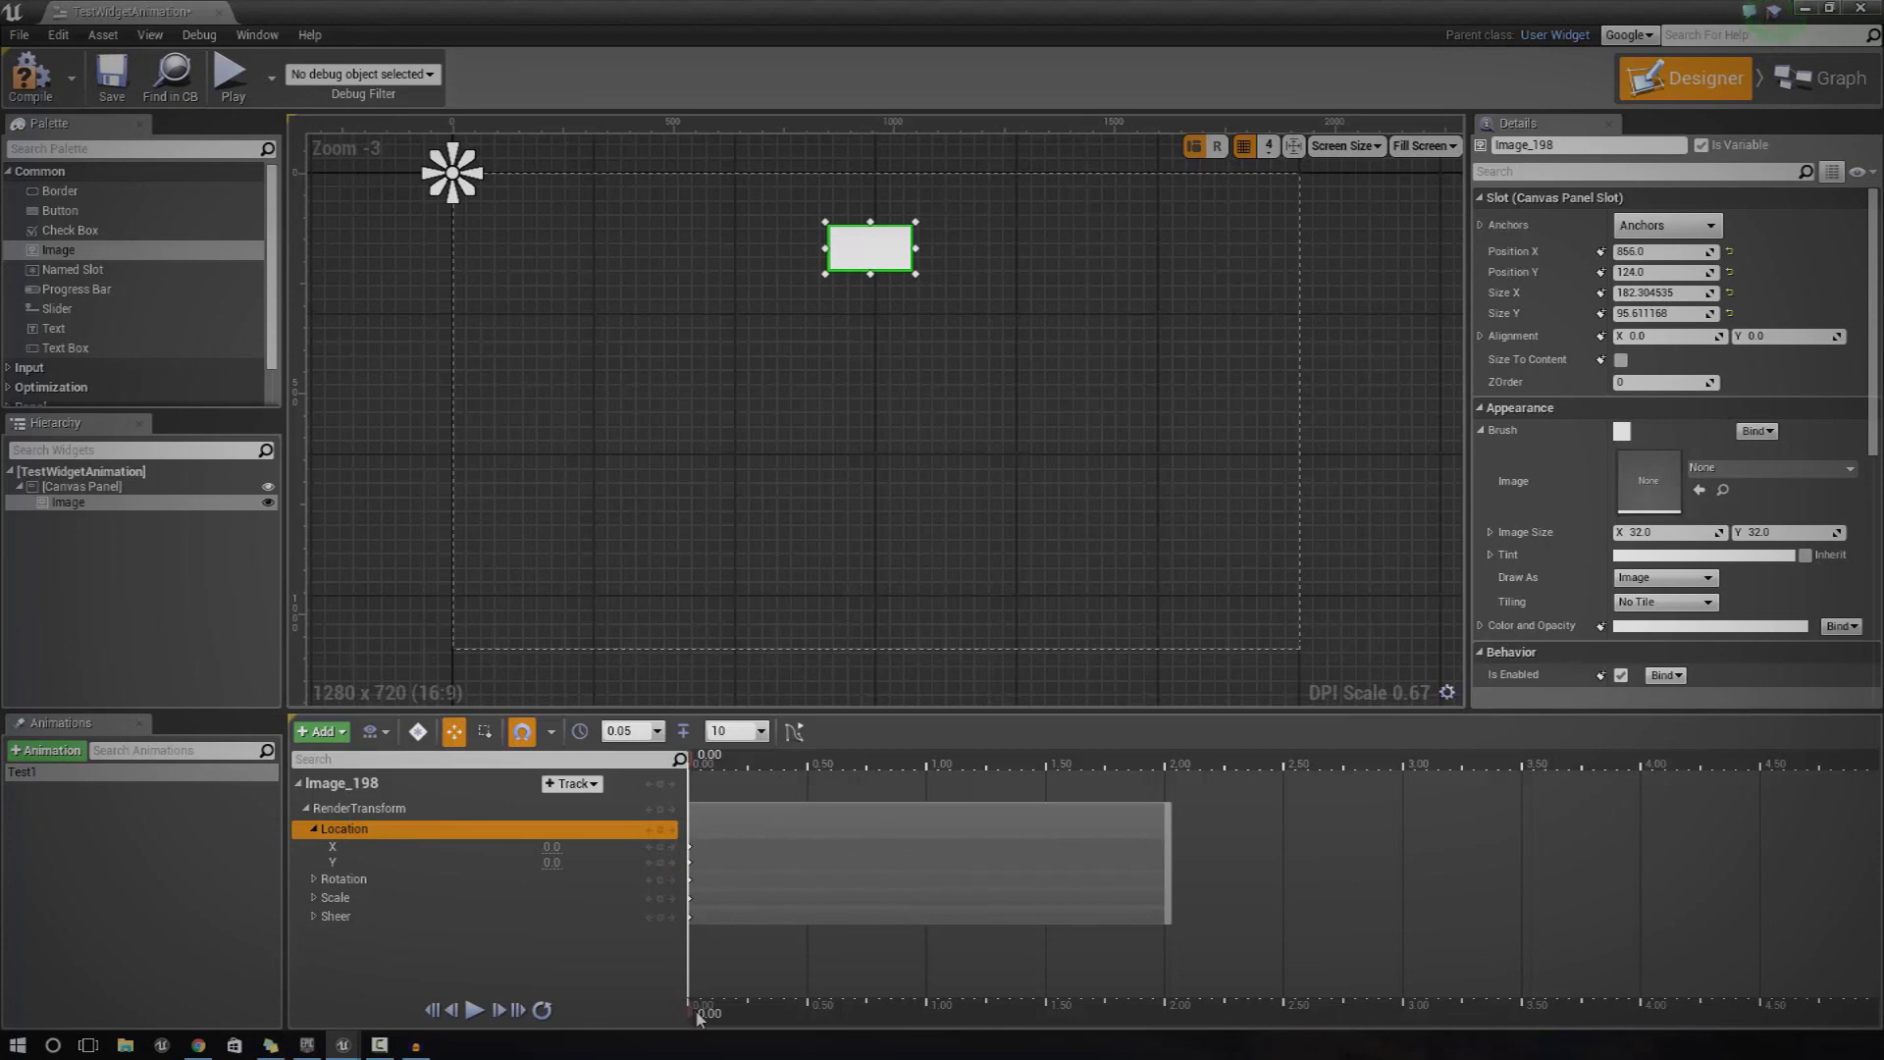
# Keyframe the image's Location Y at about 668 at 2.00 seconds.
pyautogui.moveTo(700, 1018); pyautogui.dragTo(1404, 1017)
pyautogui.moveTo(1187, 1011); pyautogui.dragTo(690, 1006)
pyautogui.moveTo(699, 1016); pyautogui.dragTo(1166, 984)
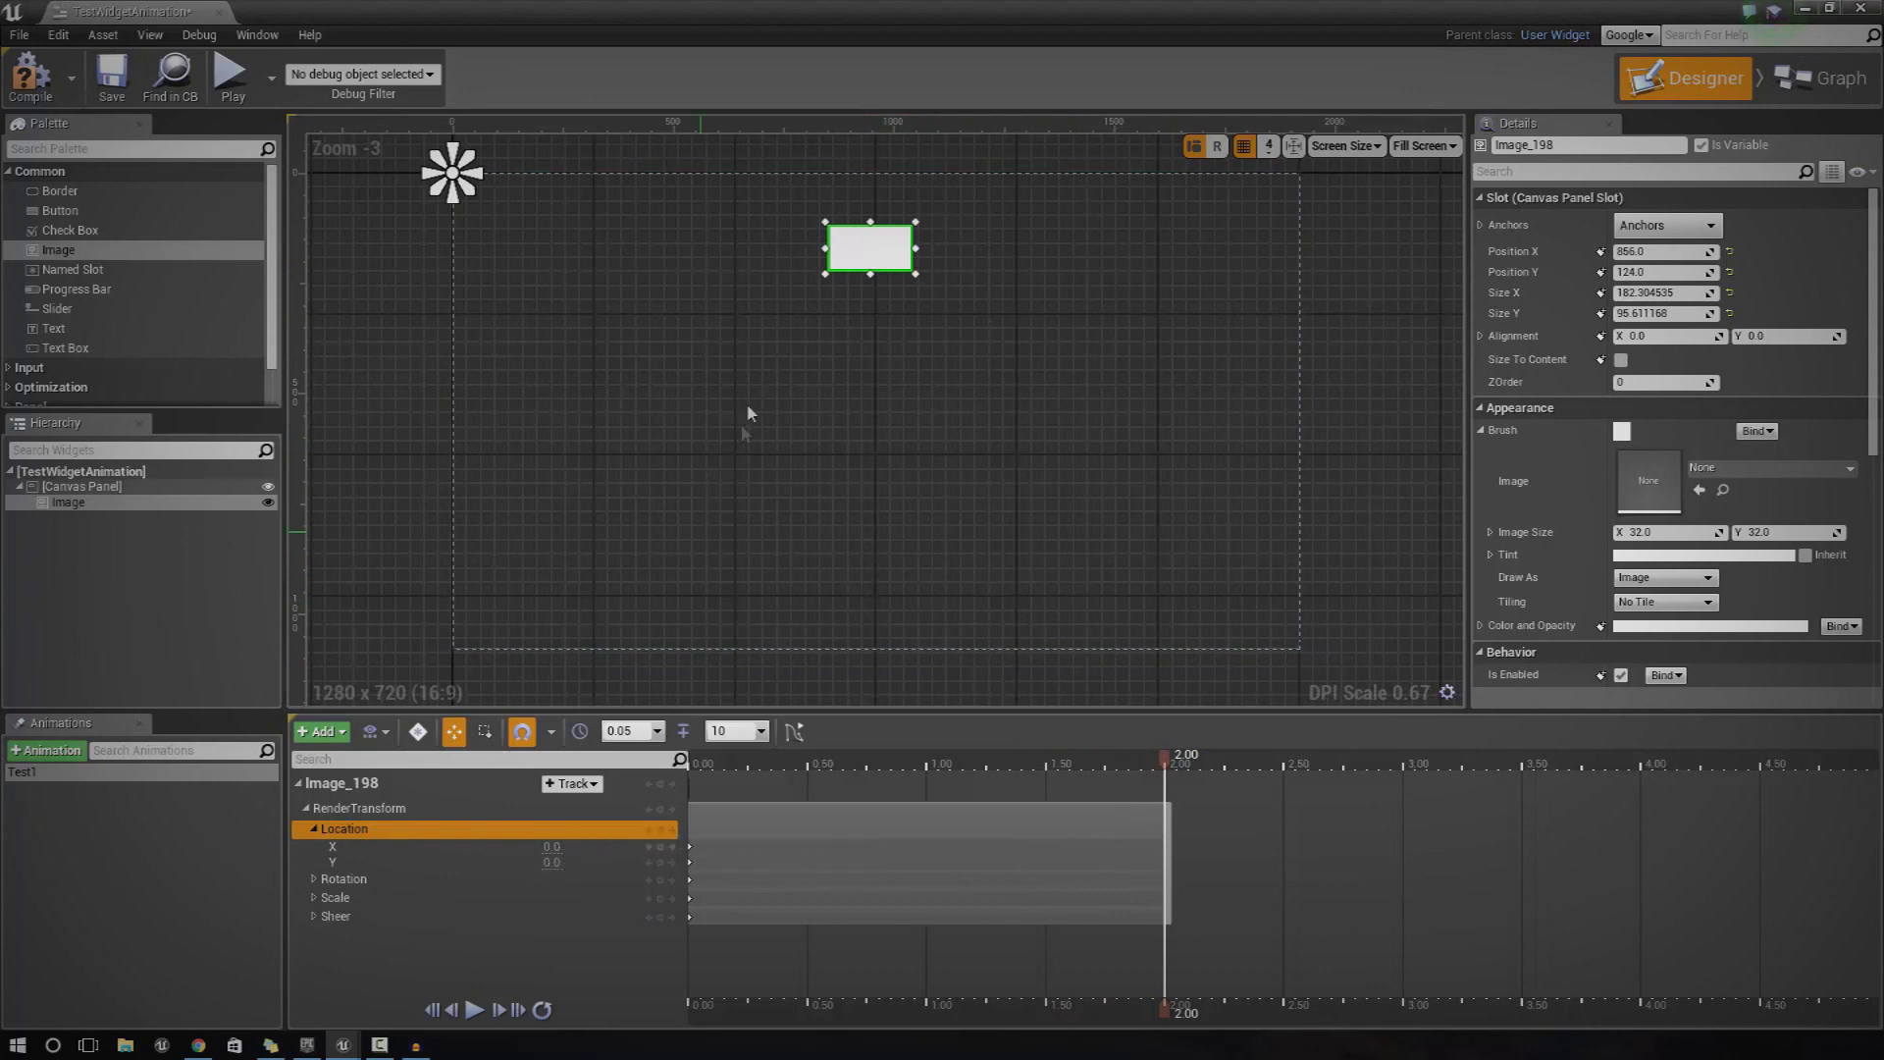
pyautogui.moveTo(554, 863); pyautogui.dragTo(617, 862)
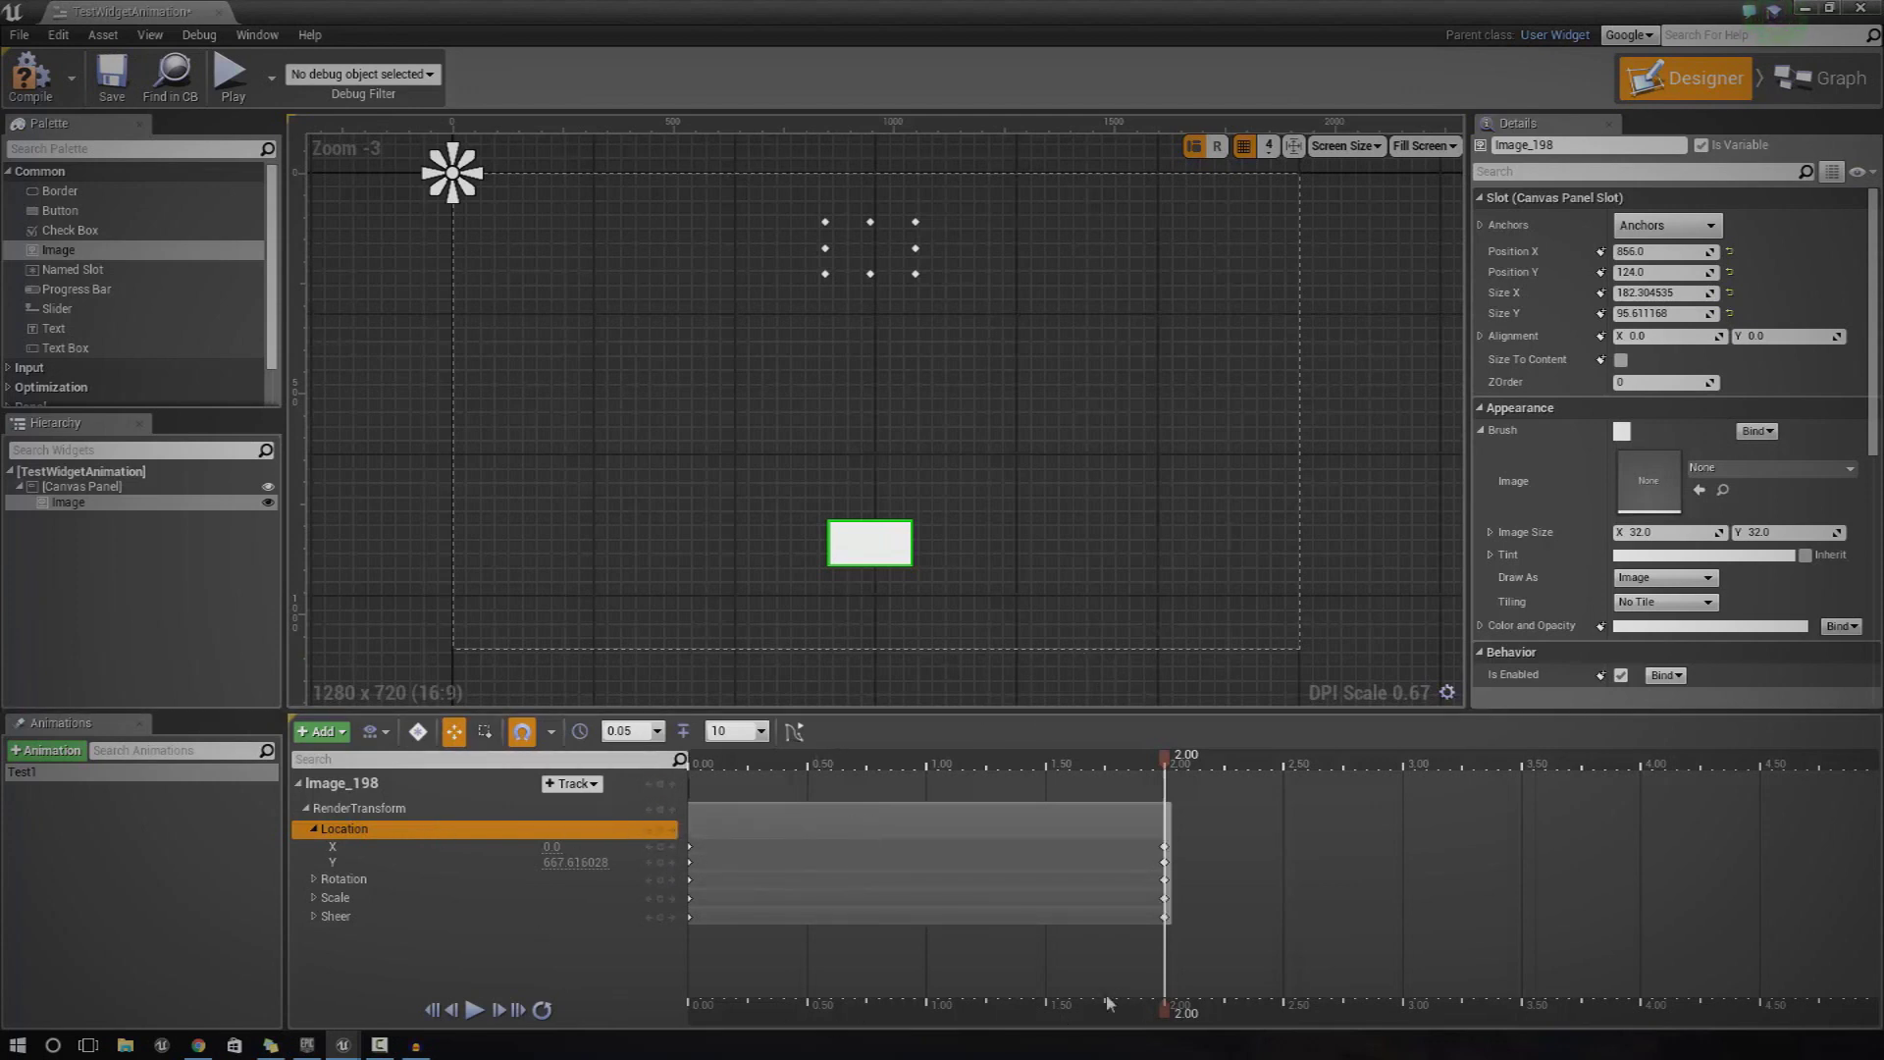
# Play the animation from its start to preview the image's movement, and return to 0.00 seconds.
pyautogui.moveTo(1166, 1011); pyautogui.dragTo(687, 1011)
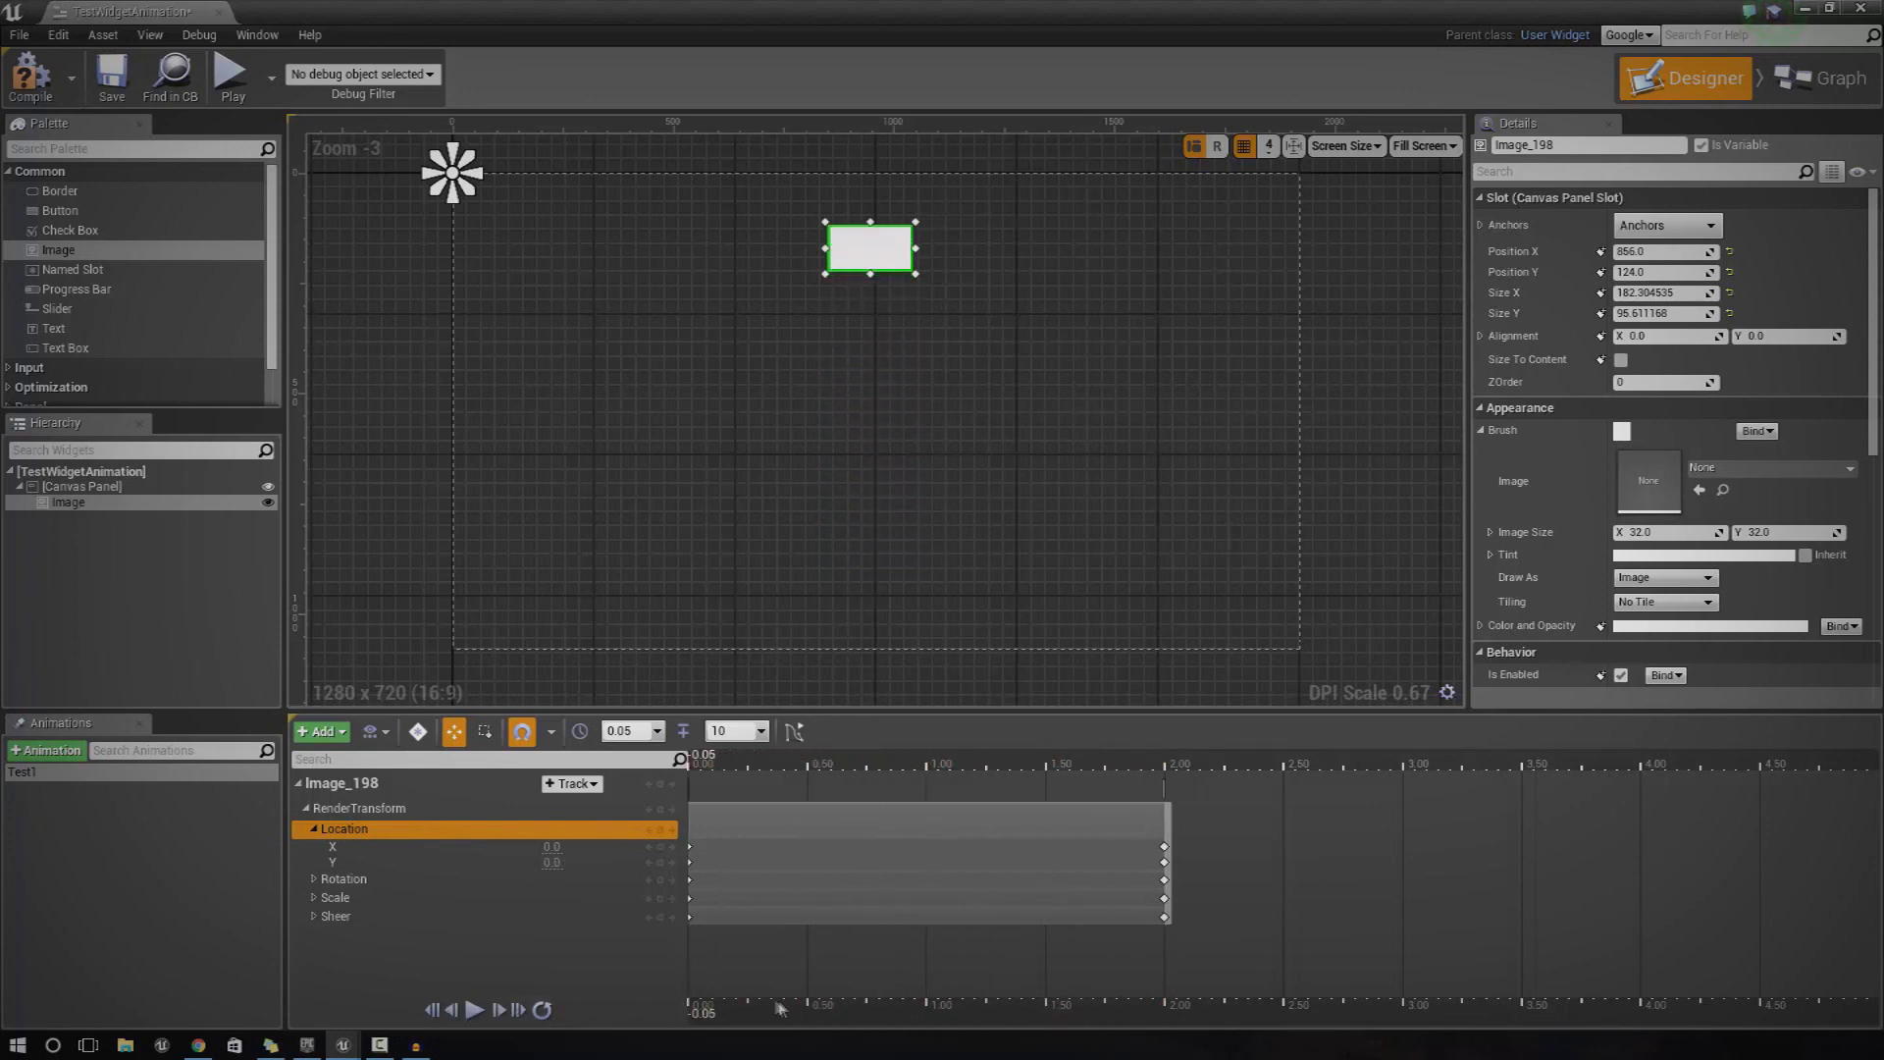
pyautogui.click(474, 1010)
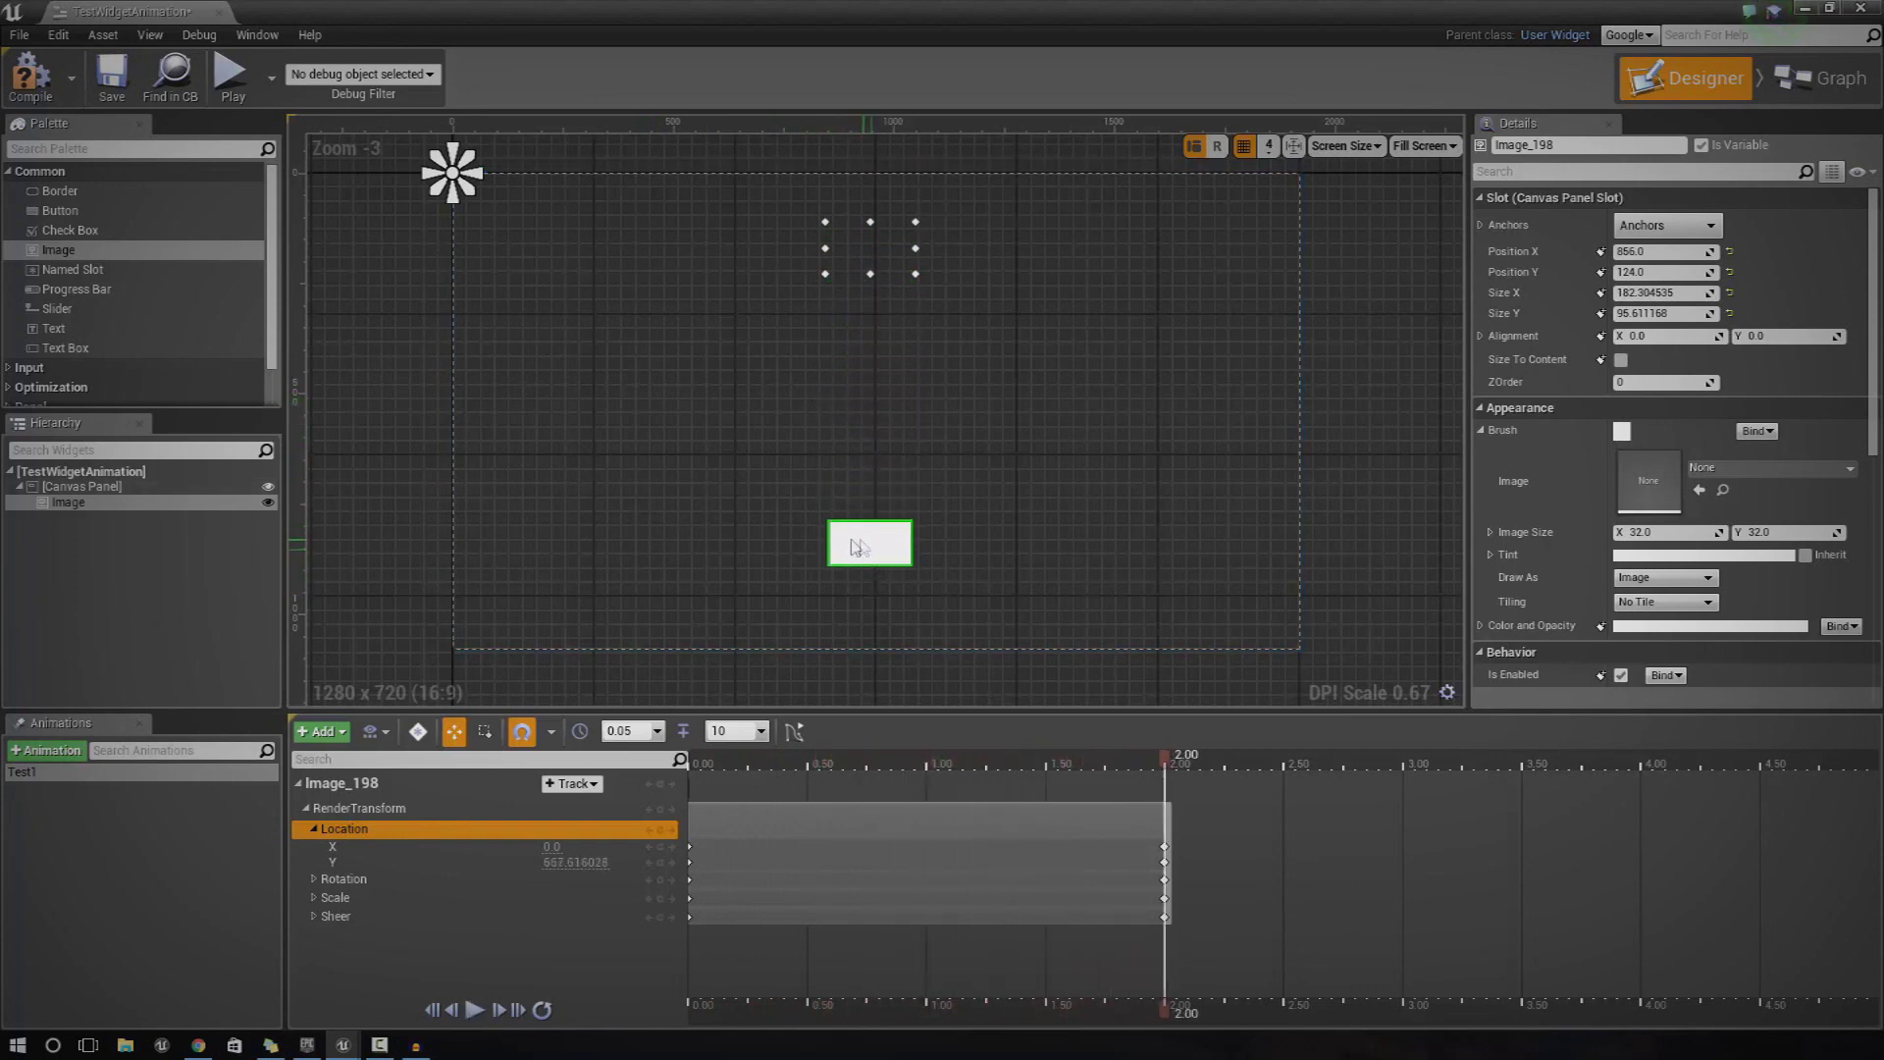
pyautogui.moveTo(1164, 1011); pyautogui.dragTo(691, 978)
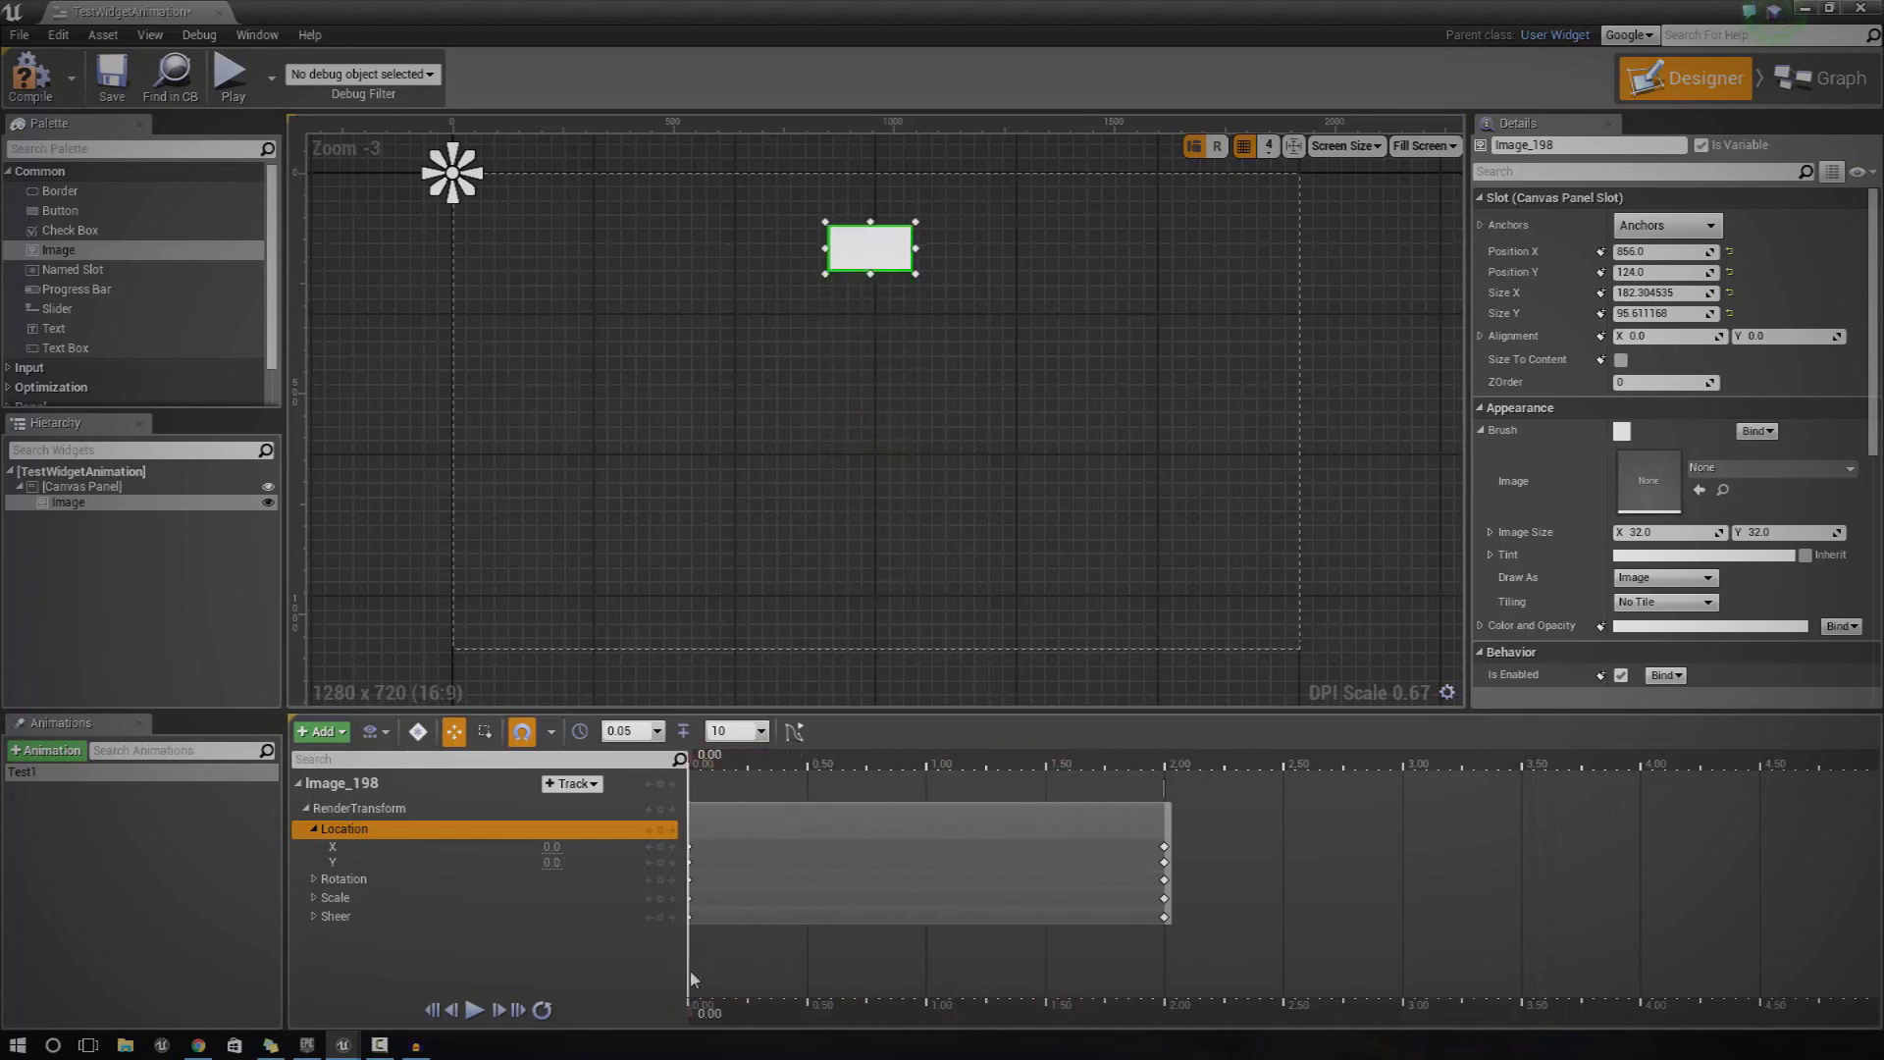
# Keyframe the image's Scale X and Y at 2.0 at 2.00 seconds and preview the animation from the start.
pyautogui.click(310, 899)
pyautogui.click(315, 898)
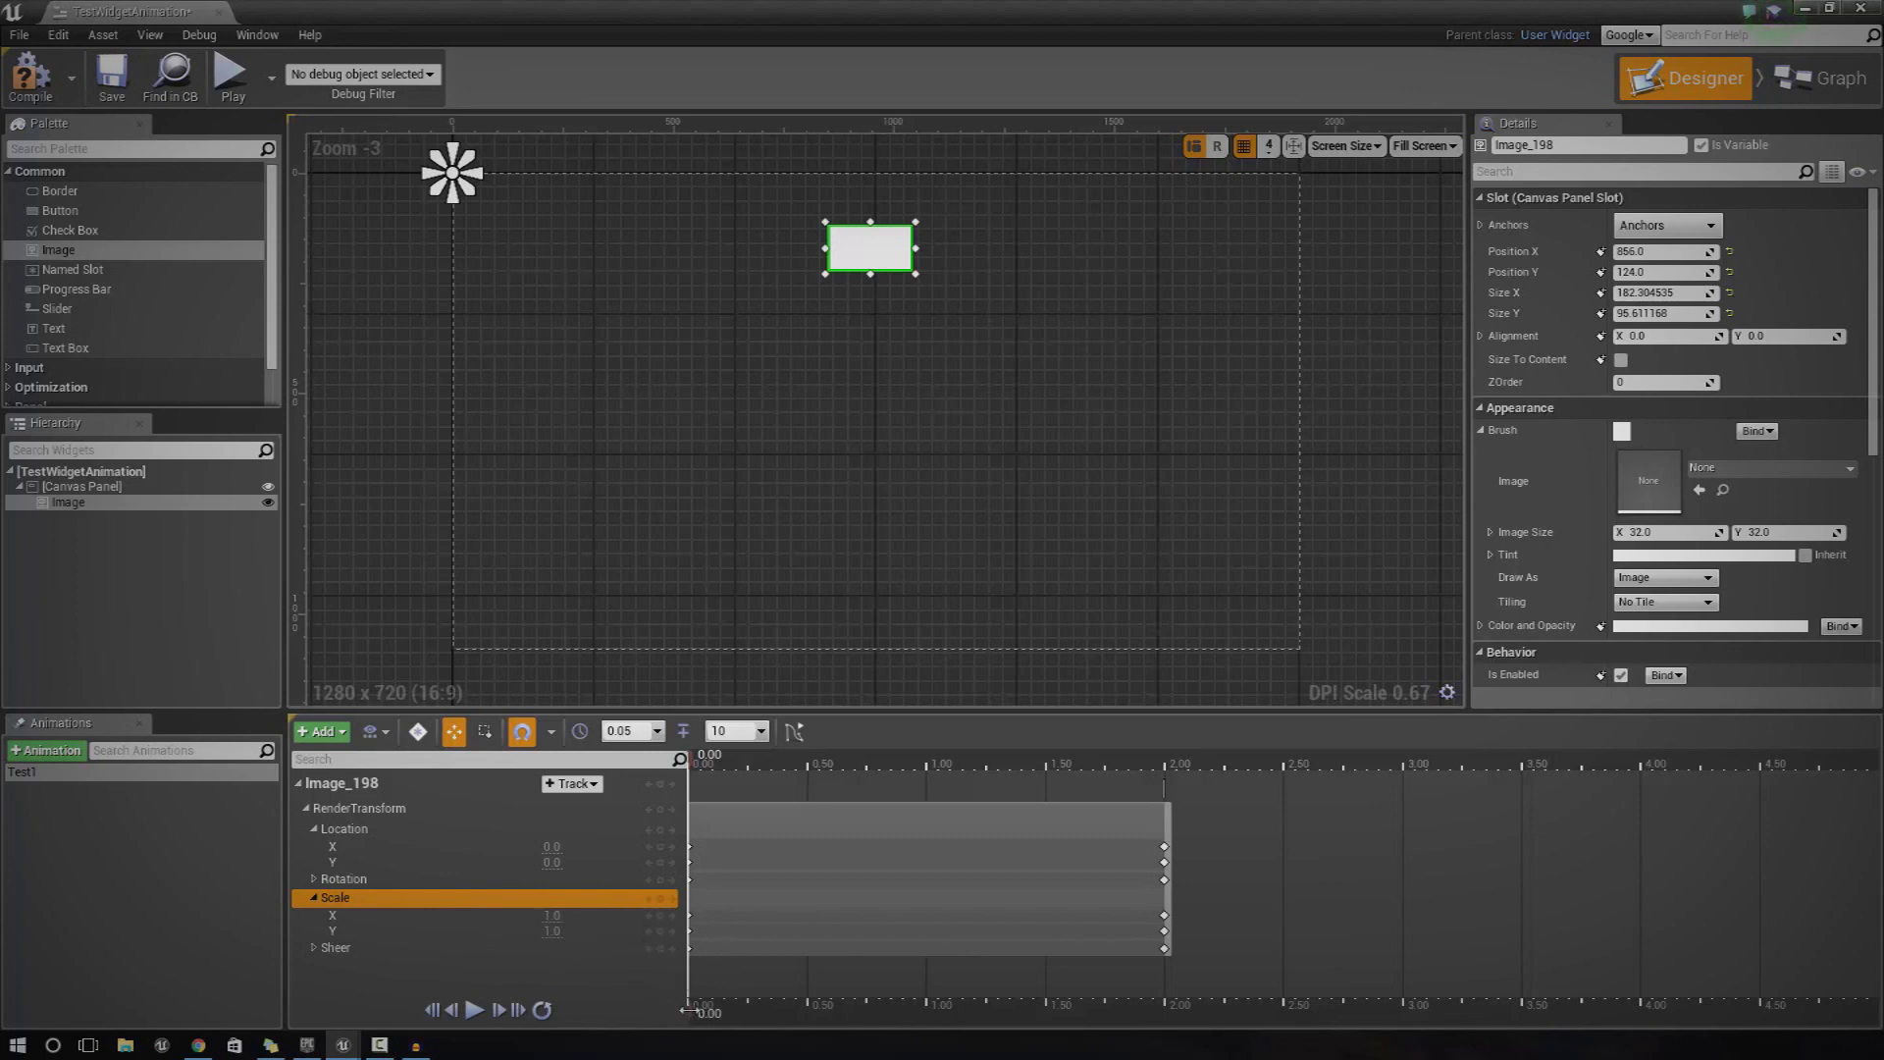
pyautogui.moveTo(690, 1008); pyautogui.dragTo(1166, 972)
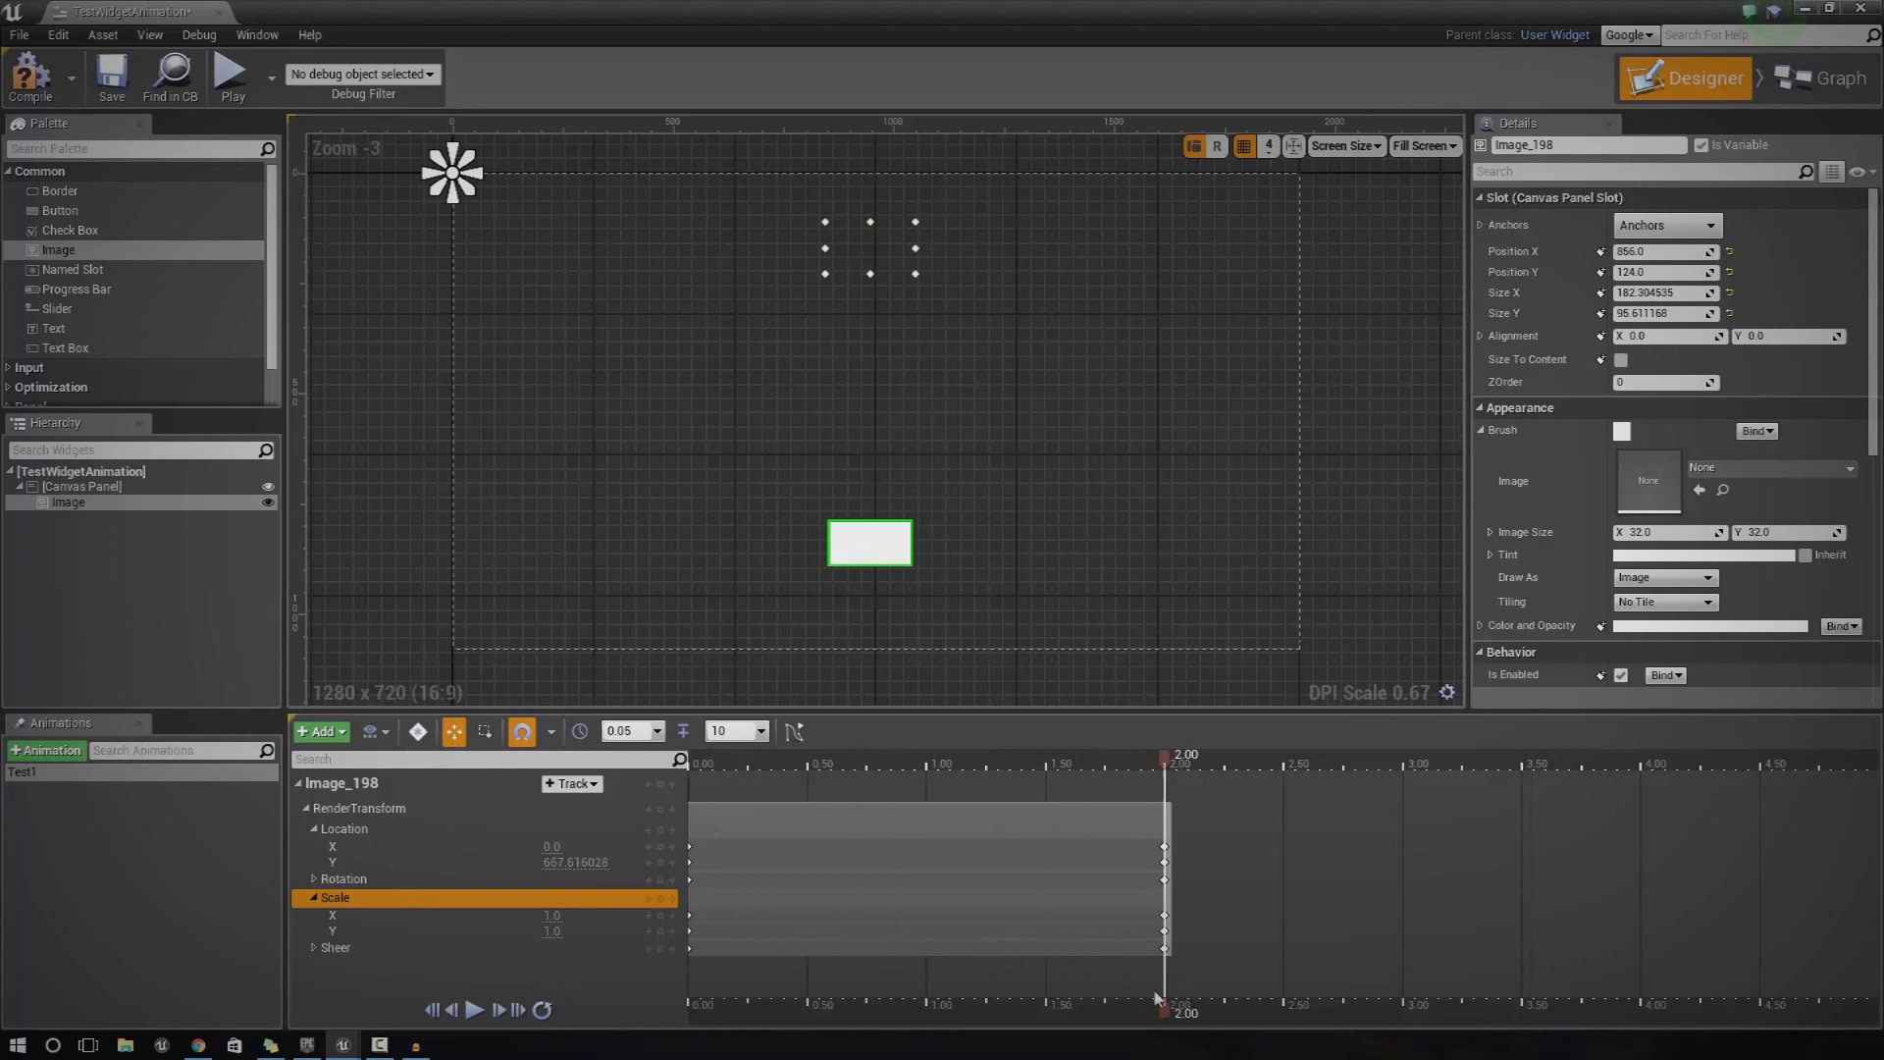
pyautogui.write('2')
pyautogui.press('Return')
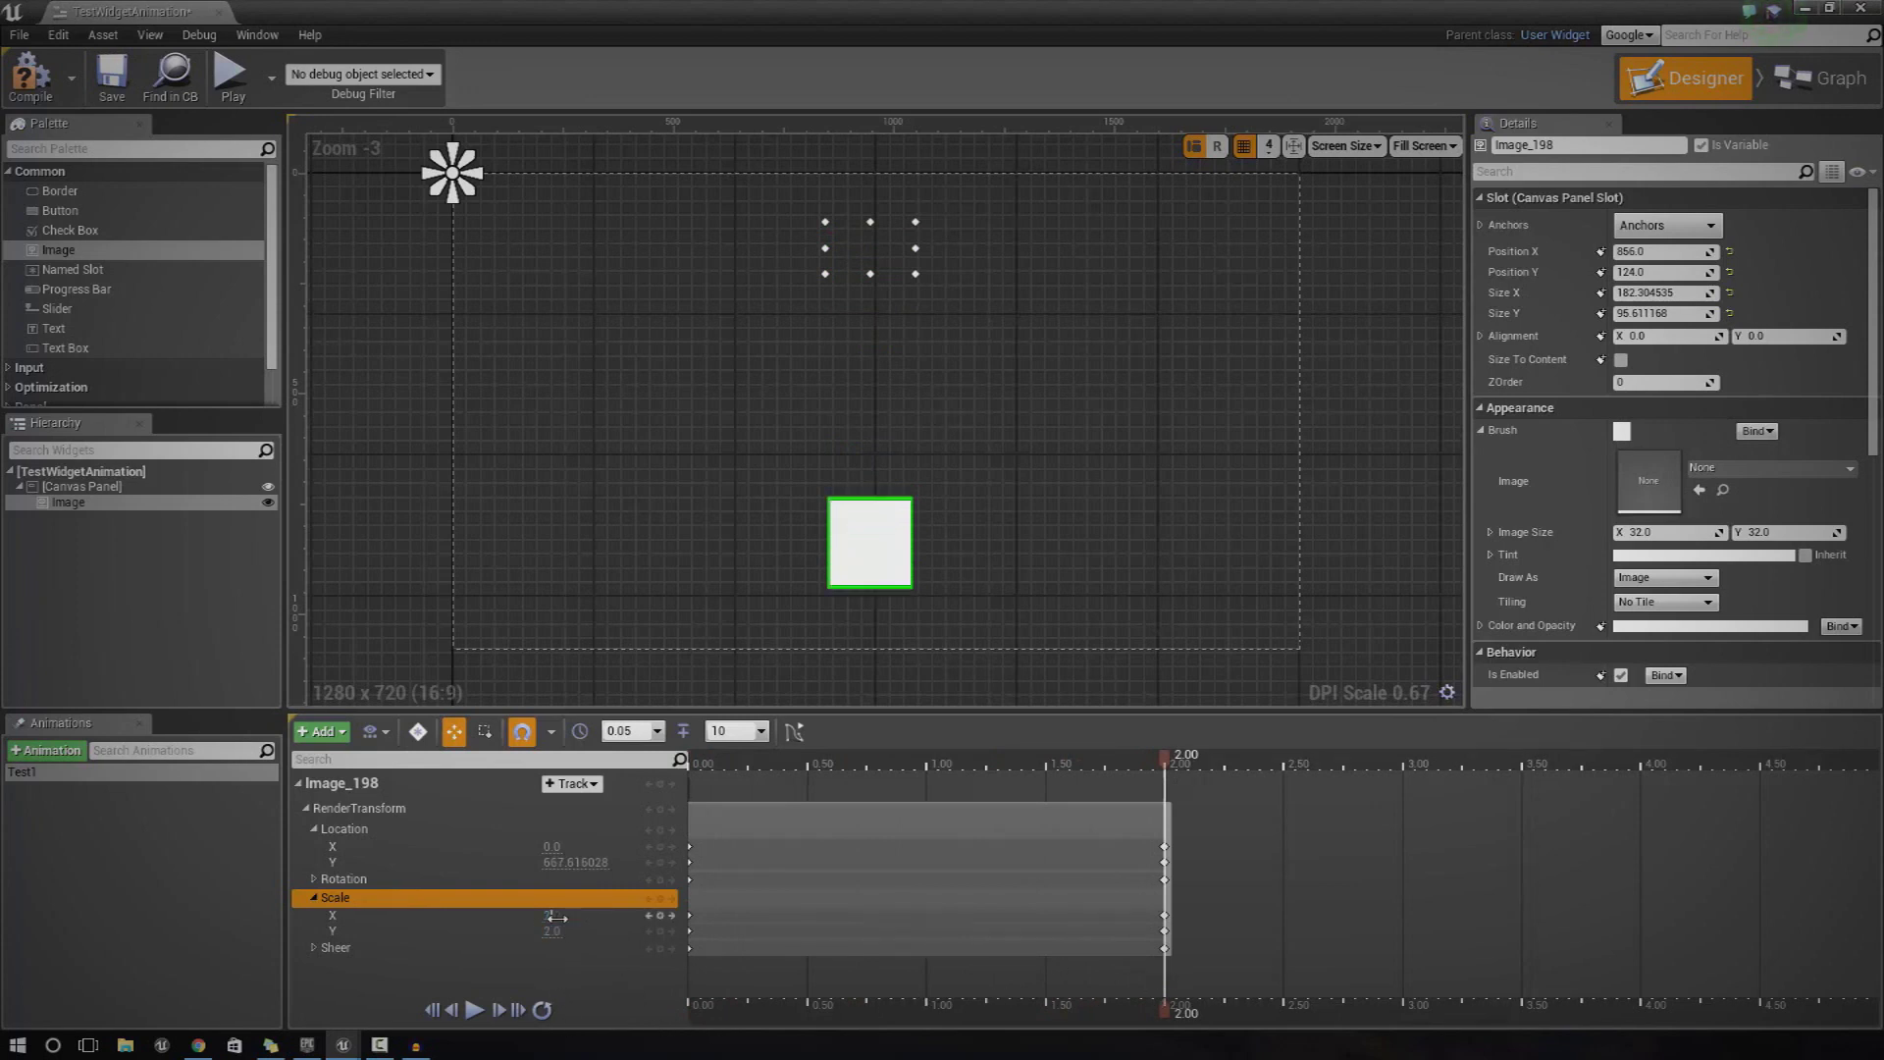
pyautogui.click(593, 915)
pyautogui.write('2')
pyautogui.press('Return')
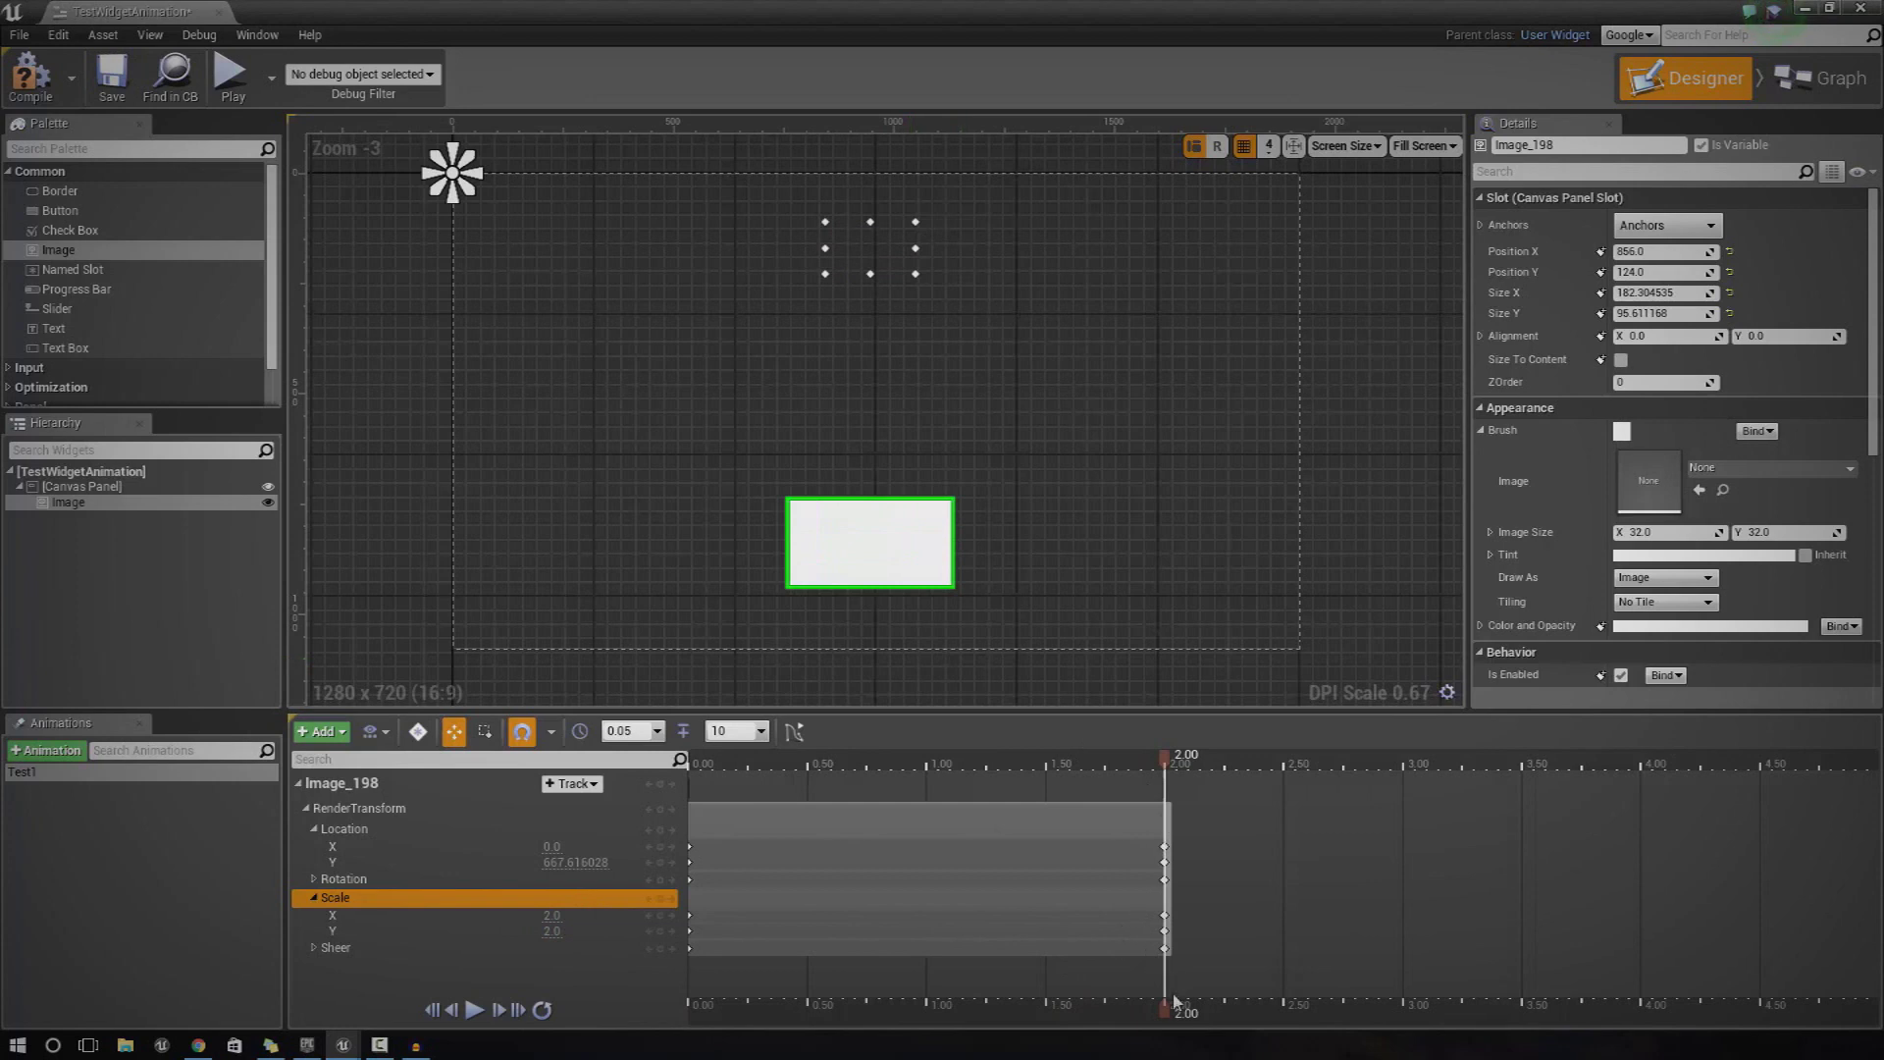
pyautogui.moveTo(1016, 1021); pyautogui.dragTo(690, 1048)
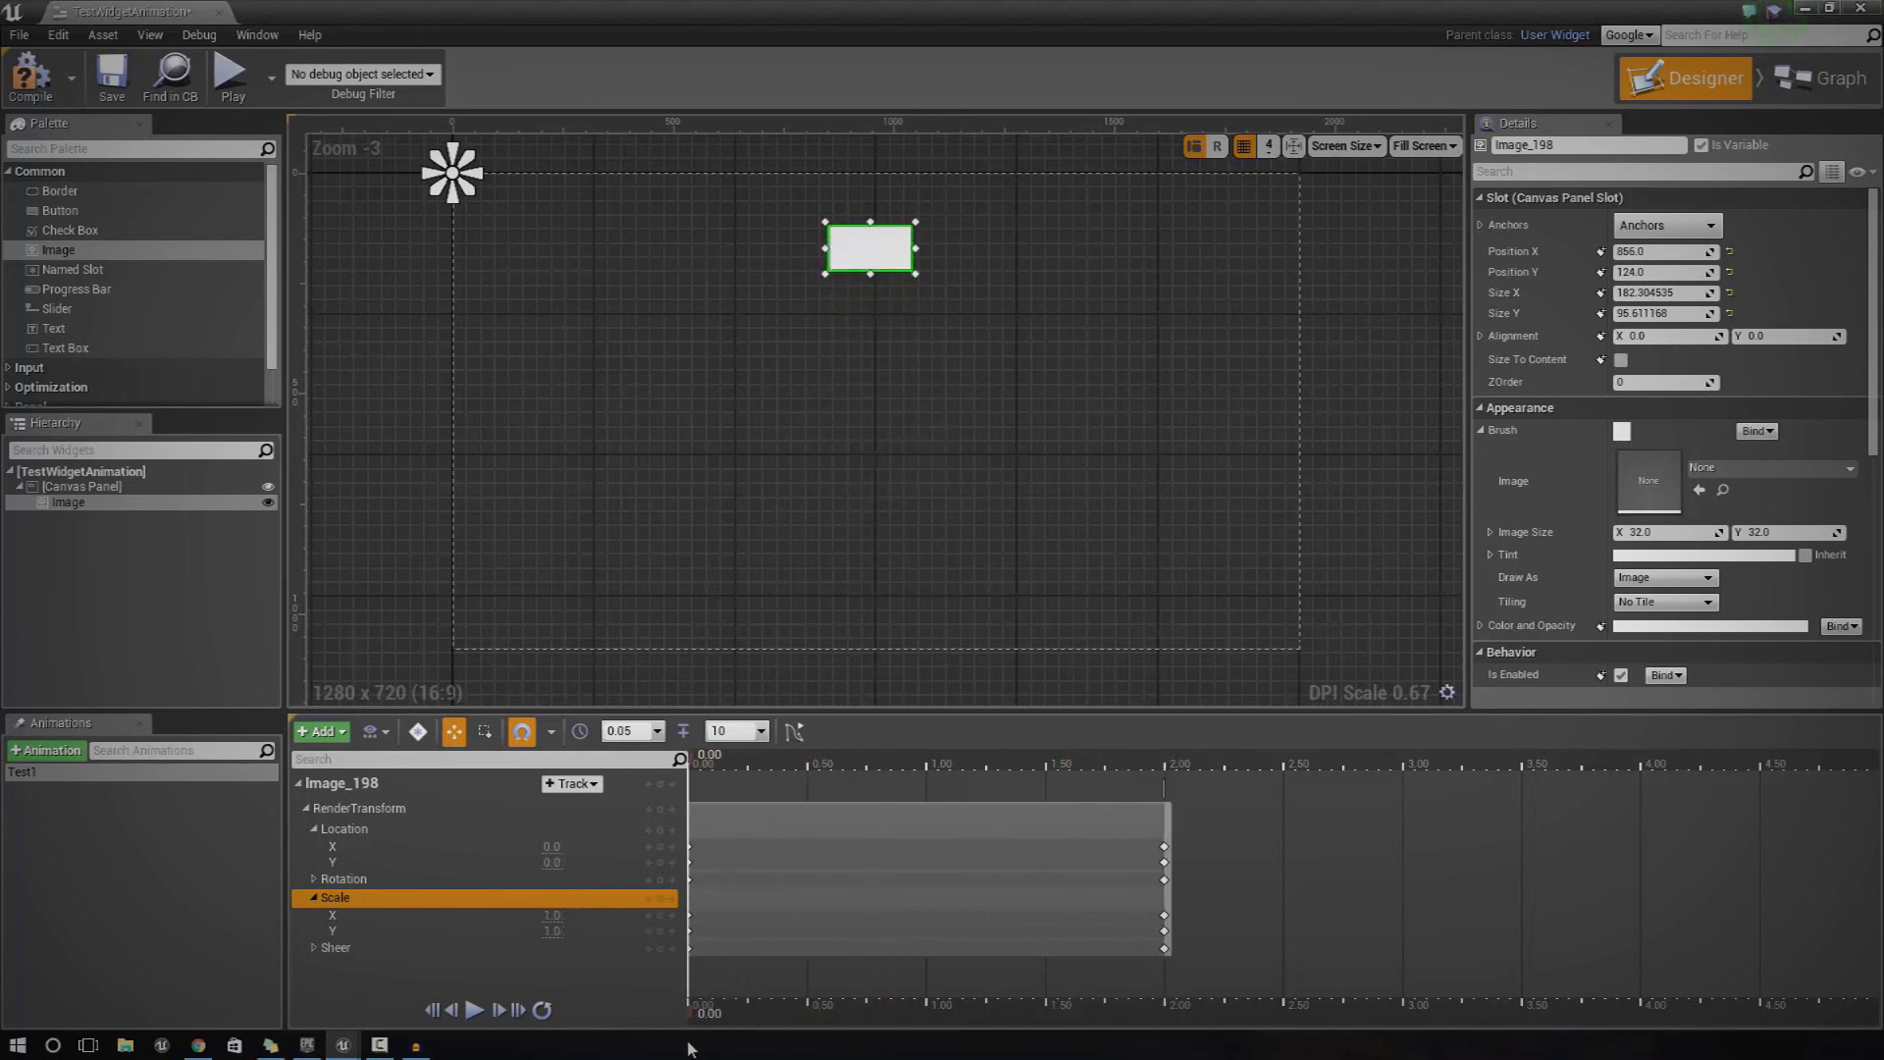
pyautogui.click(474, 1010)
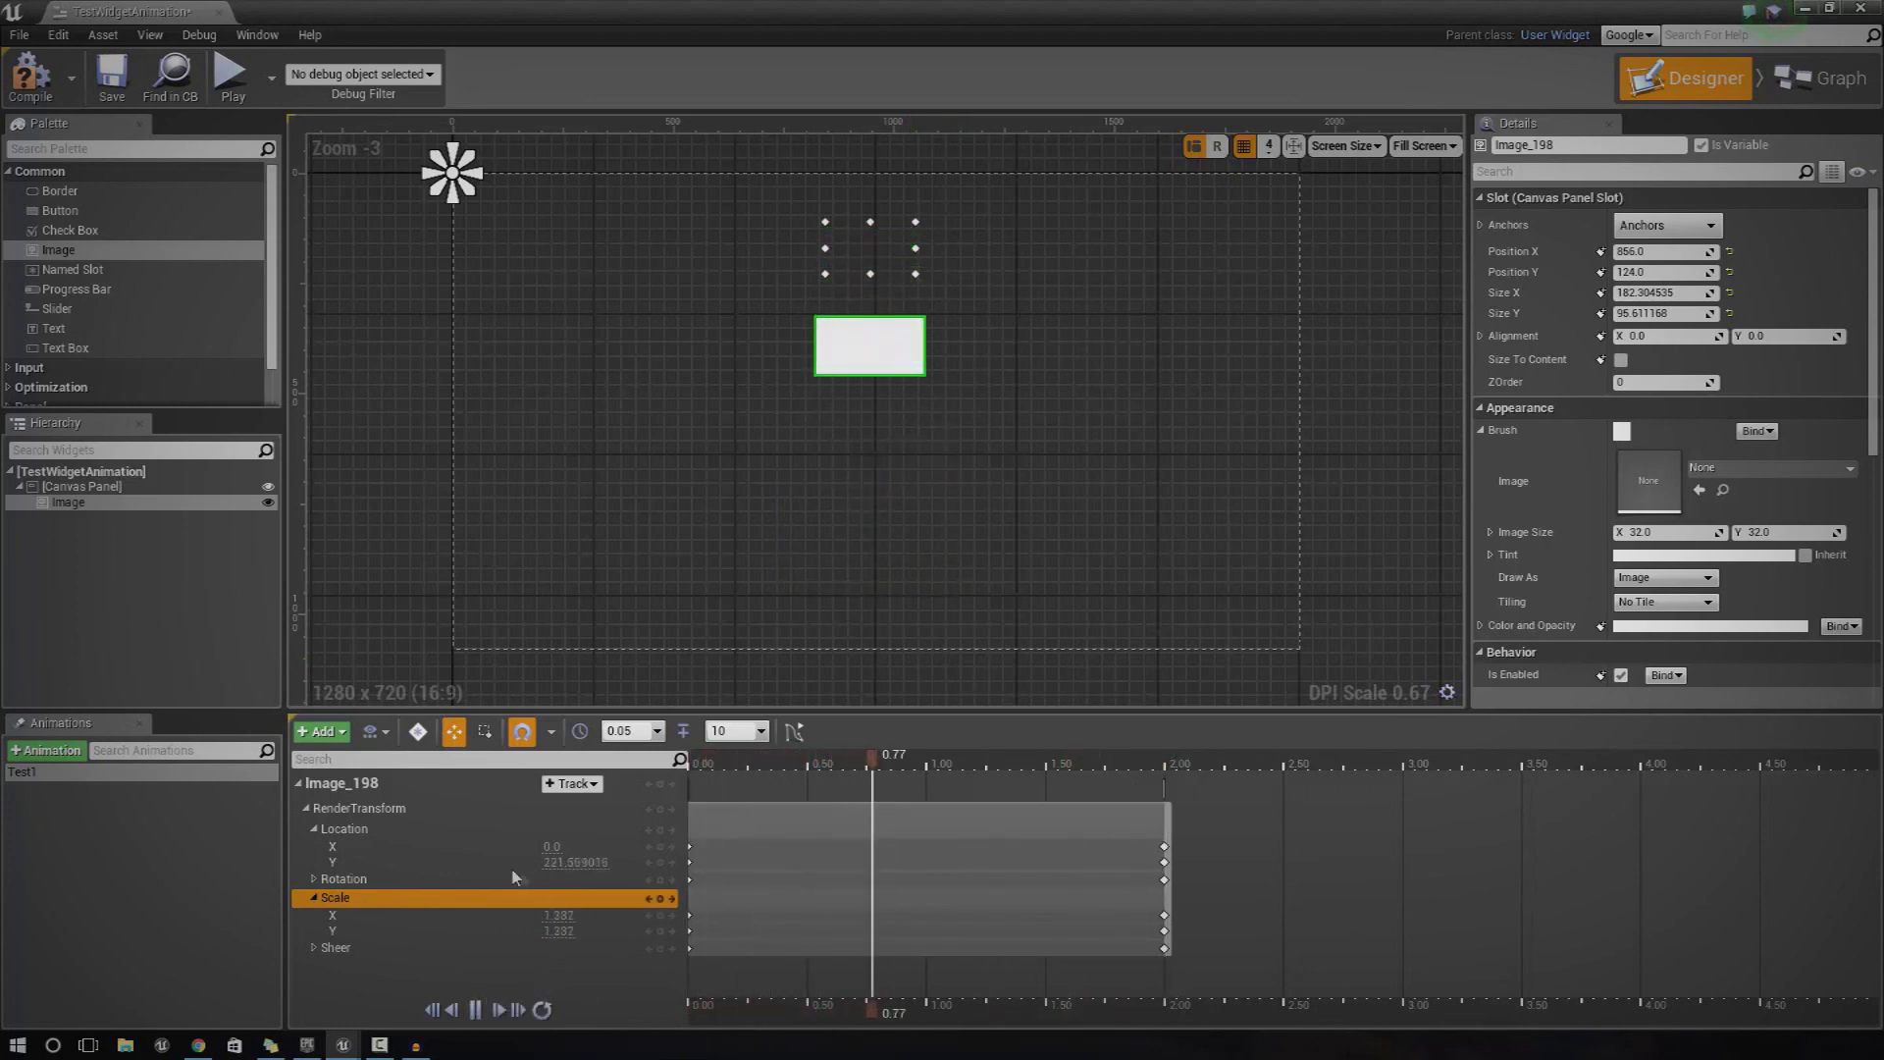
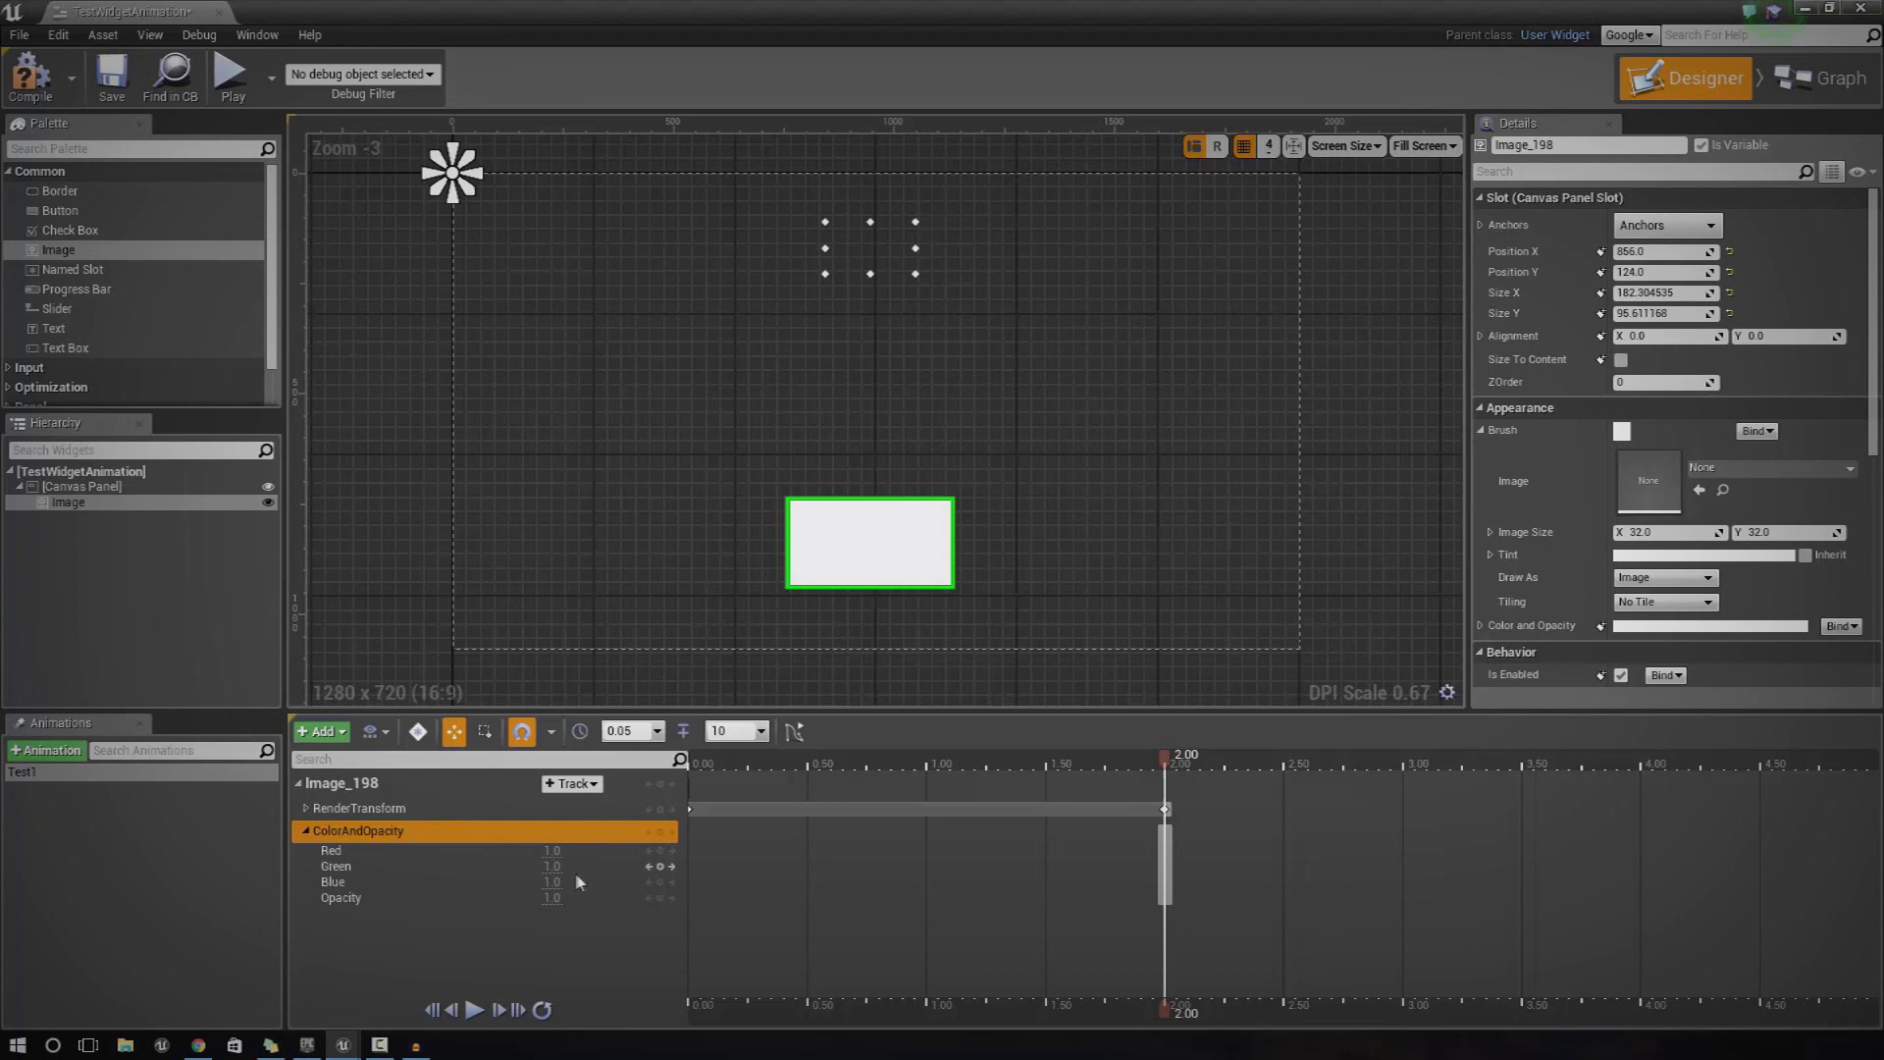
# Set Red to 1.0 in the ColorAndOpacity track at 2.00 seconds and add a key for that track at 0.00.
pyautogui.moveTo(552, 851); pyautogui.dragTo(609, 851)
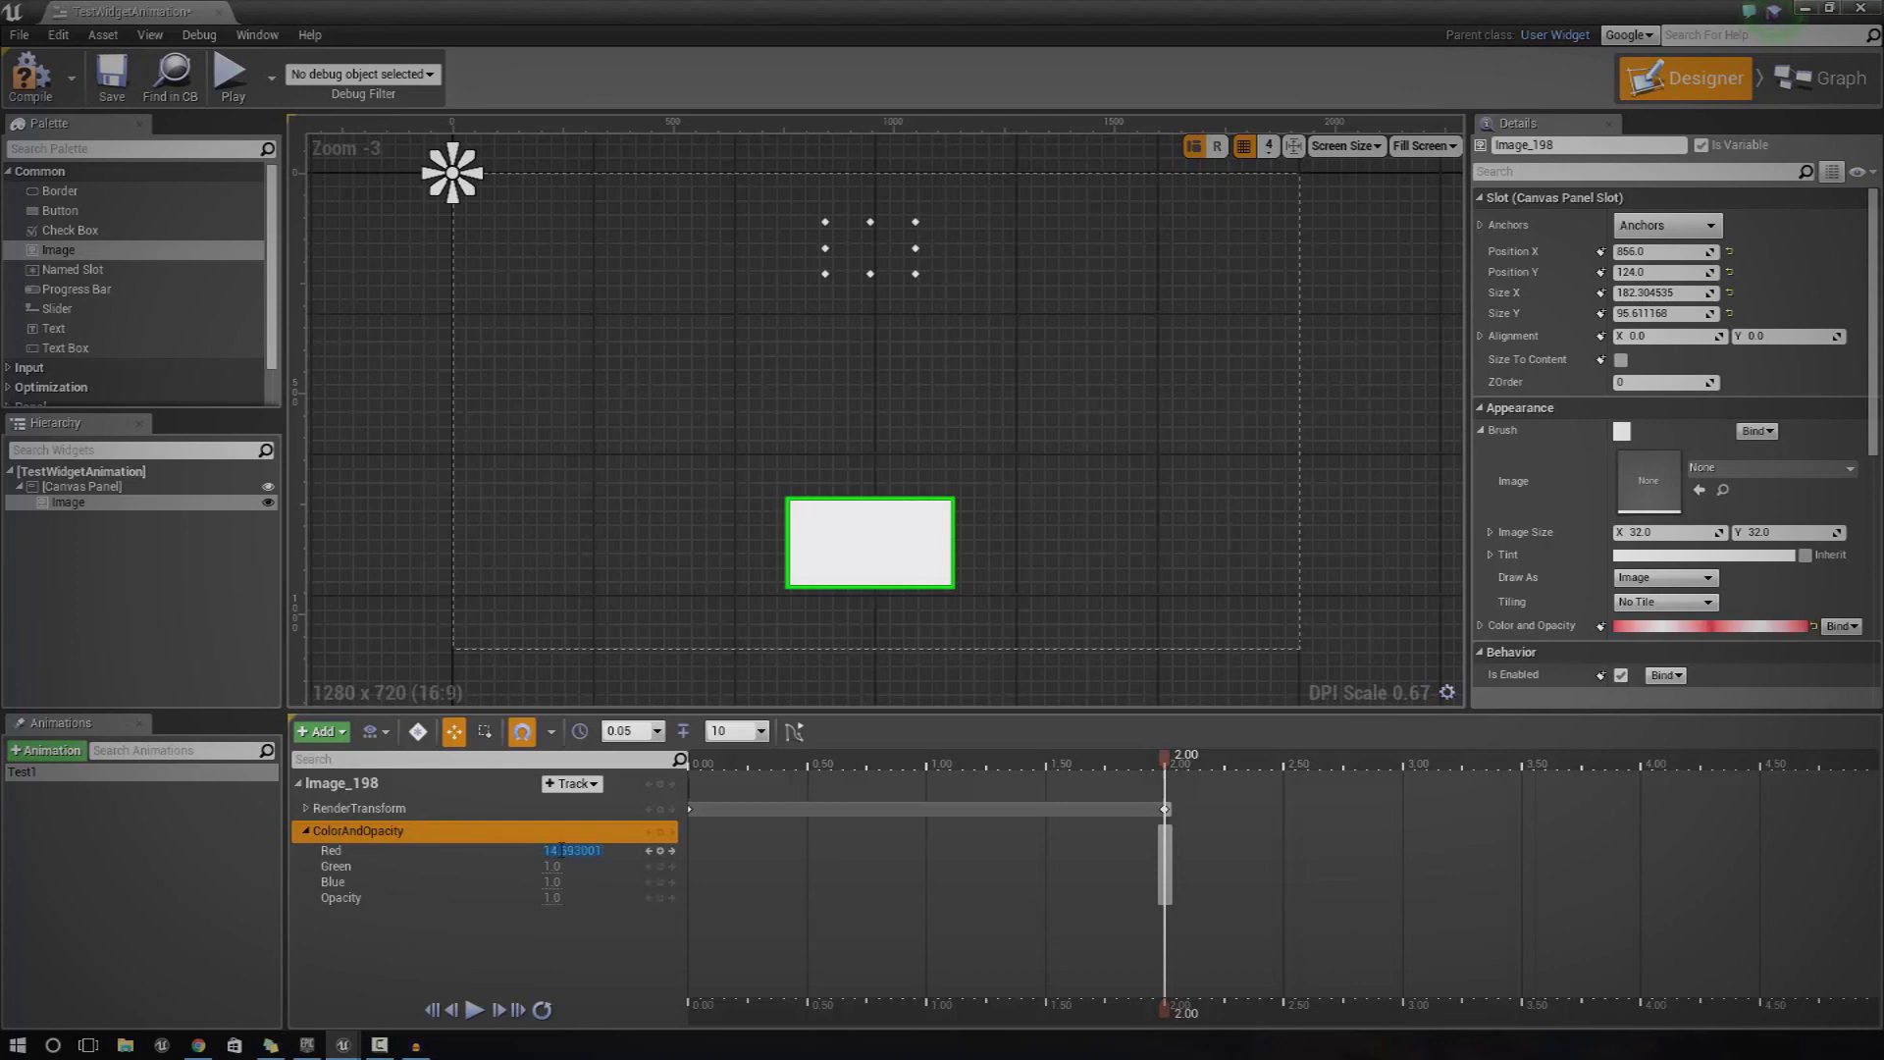
pyautogui.press('Return')
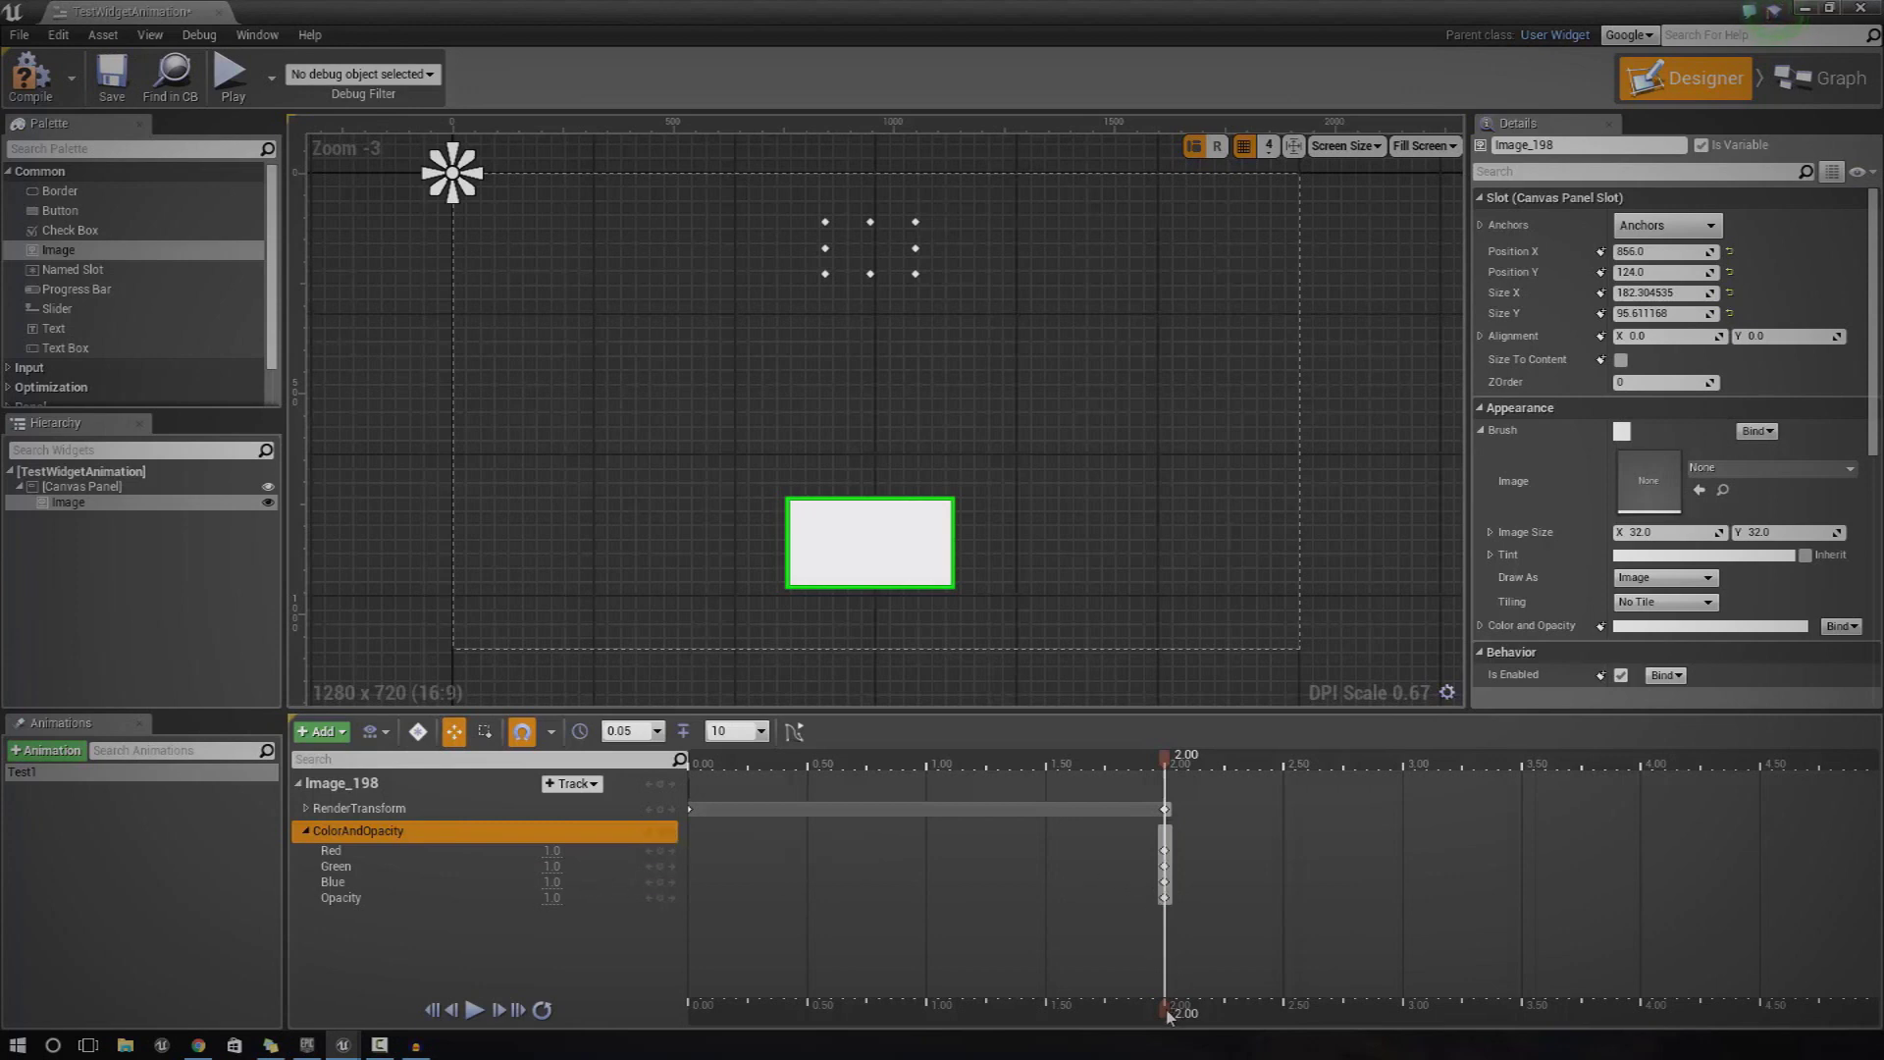
pyautogui.moveTo(1168, 1016); pyautogui.dragTo(690, 1006)
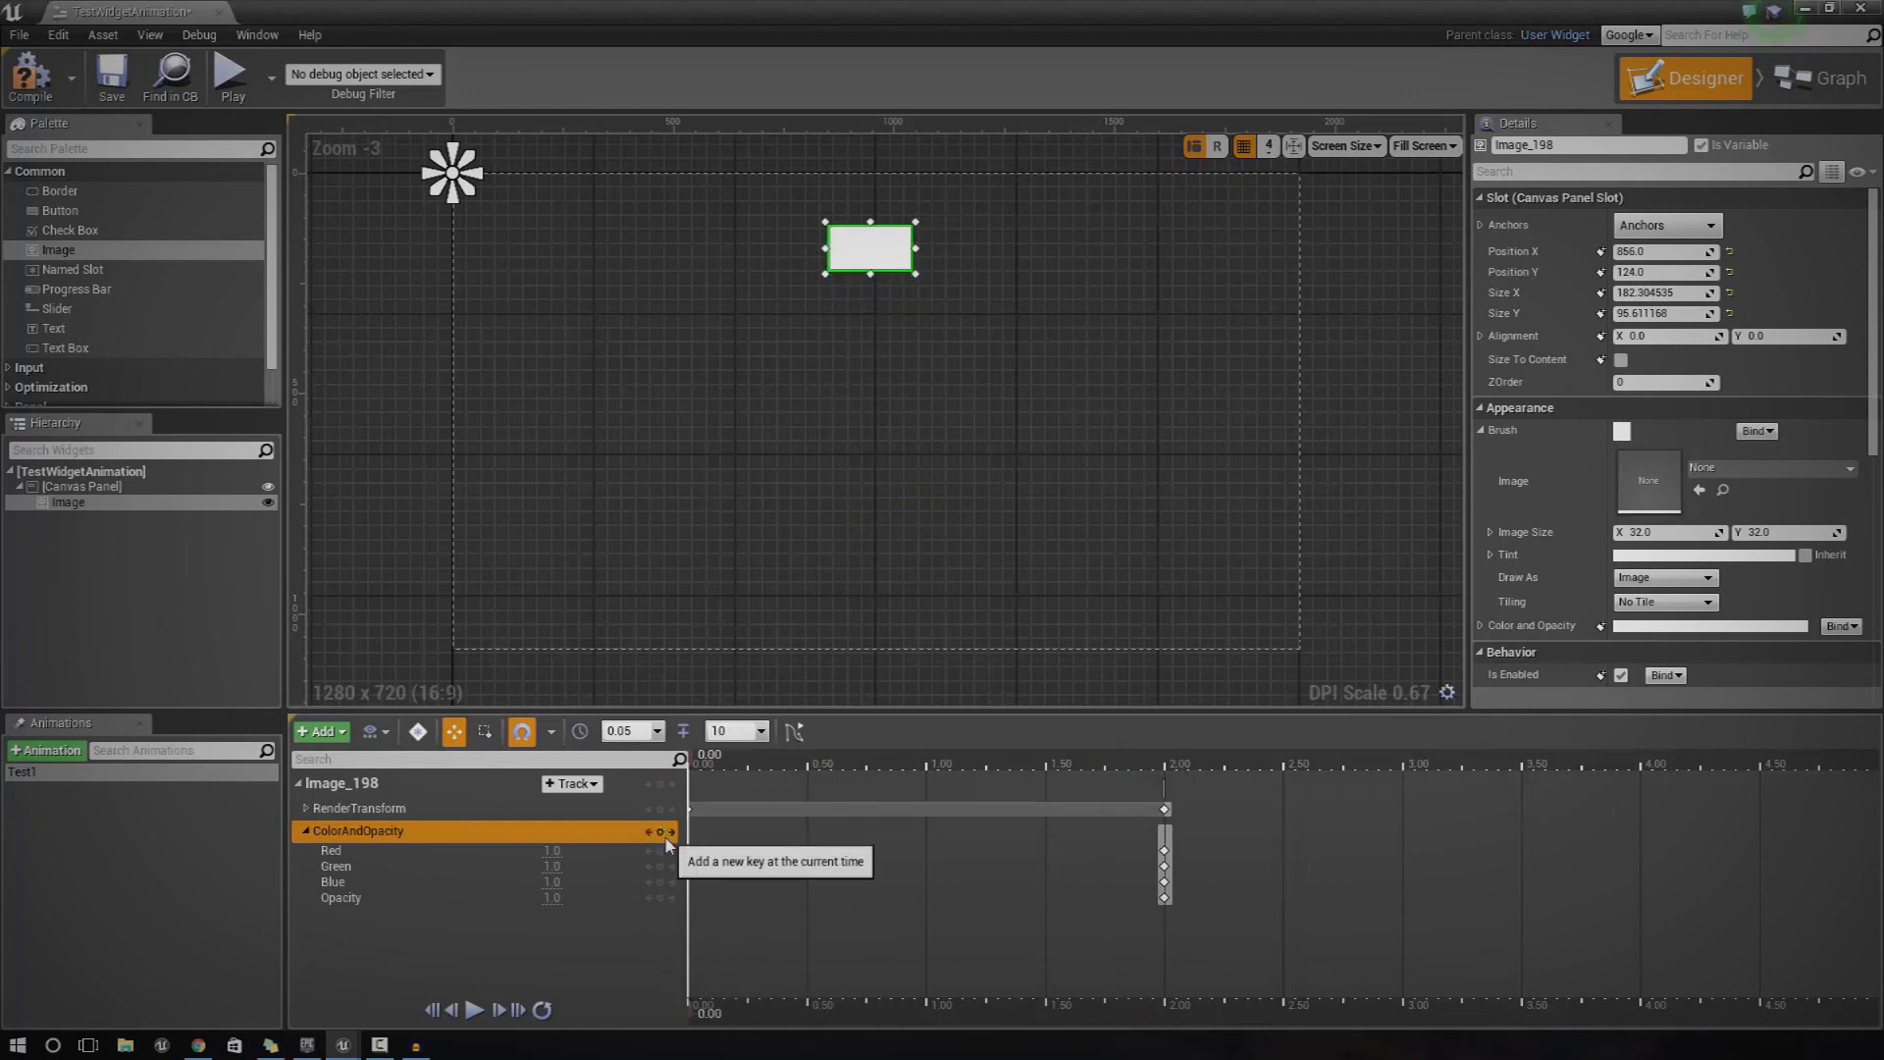
pyautogui.click(664, 831)
# Add a ColorAndOpacity key at 3.00 seconds and set its Opacity to 0.
pyautogui.moveTo(700, 1020); pyautogui.dragTo(1405, 993)
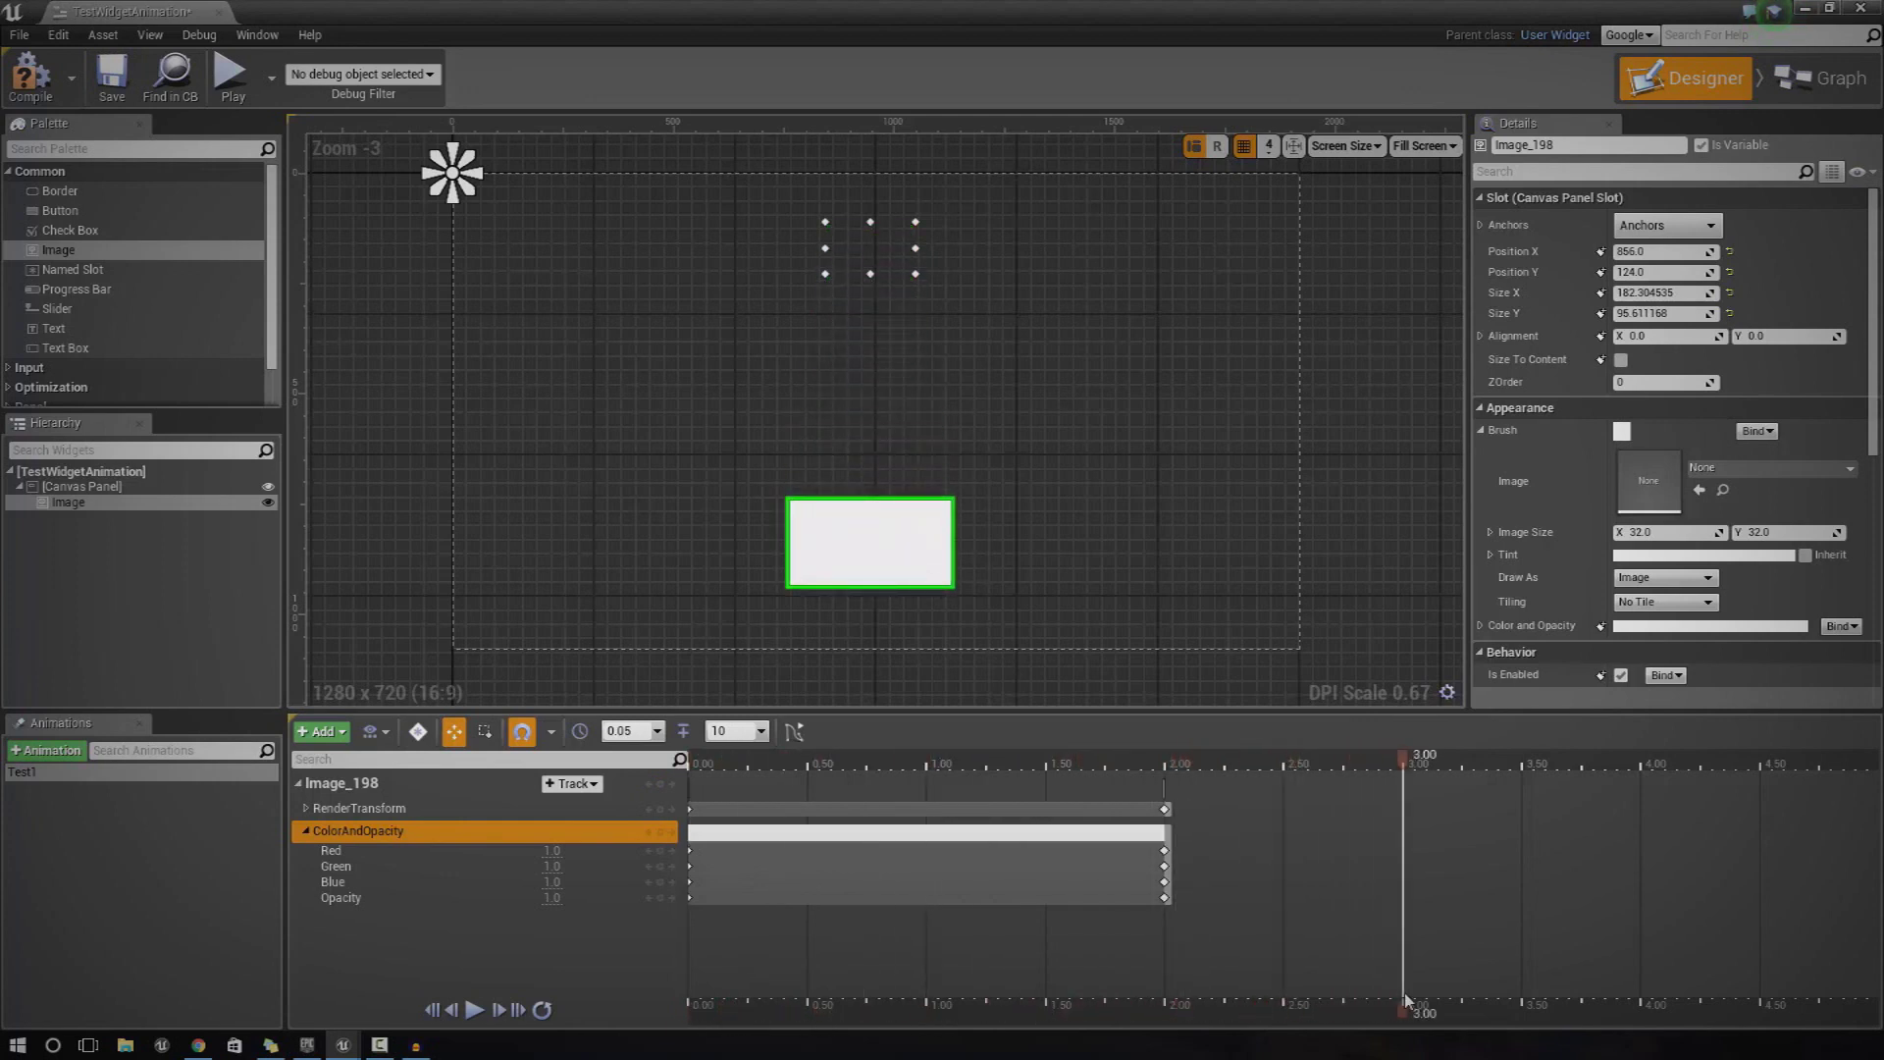
pyautogui.click(672, 830)
pyautogui.moveTo(1401, 1016)
pyautogui.mouseDown()
pyautogui.moveTo(1166, 1020)
pyautogui.moveTo(1407, 1002)
pyautogui.mouseUp()
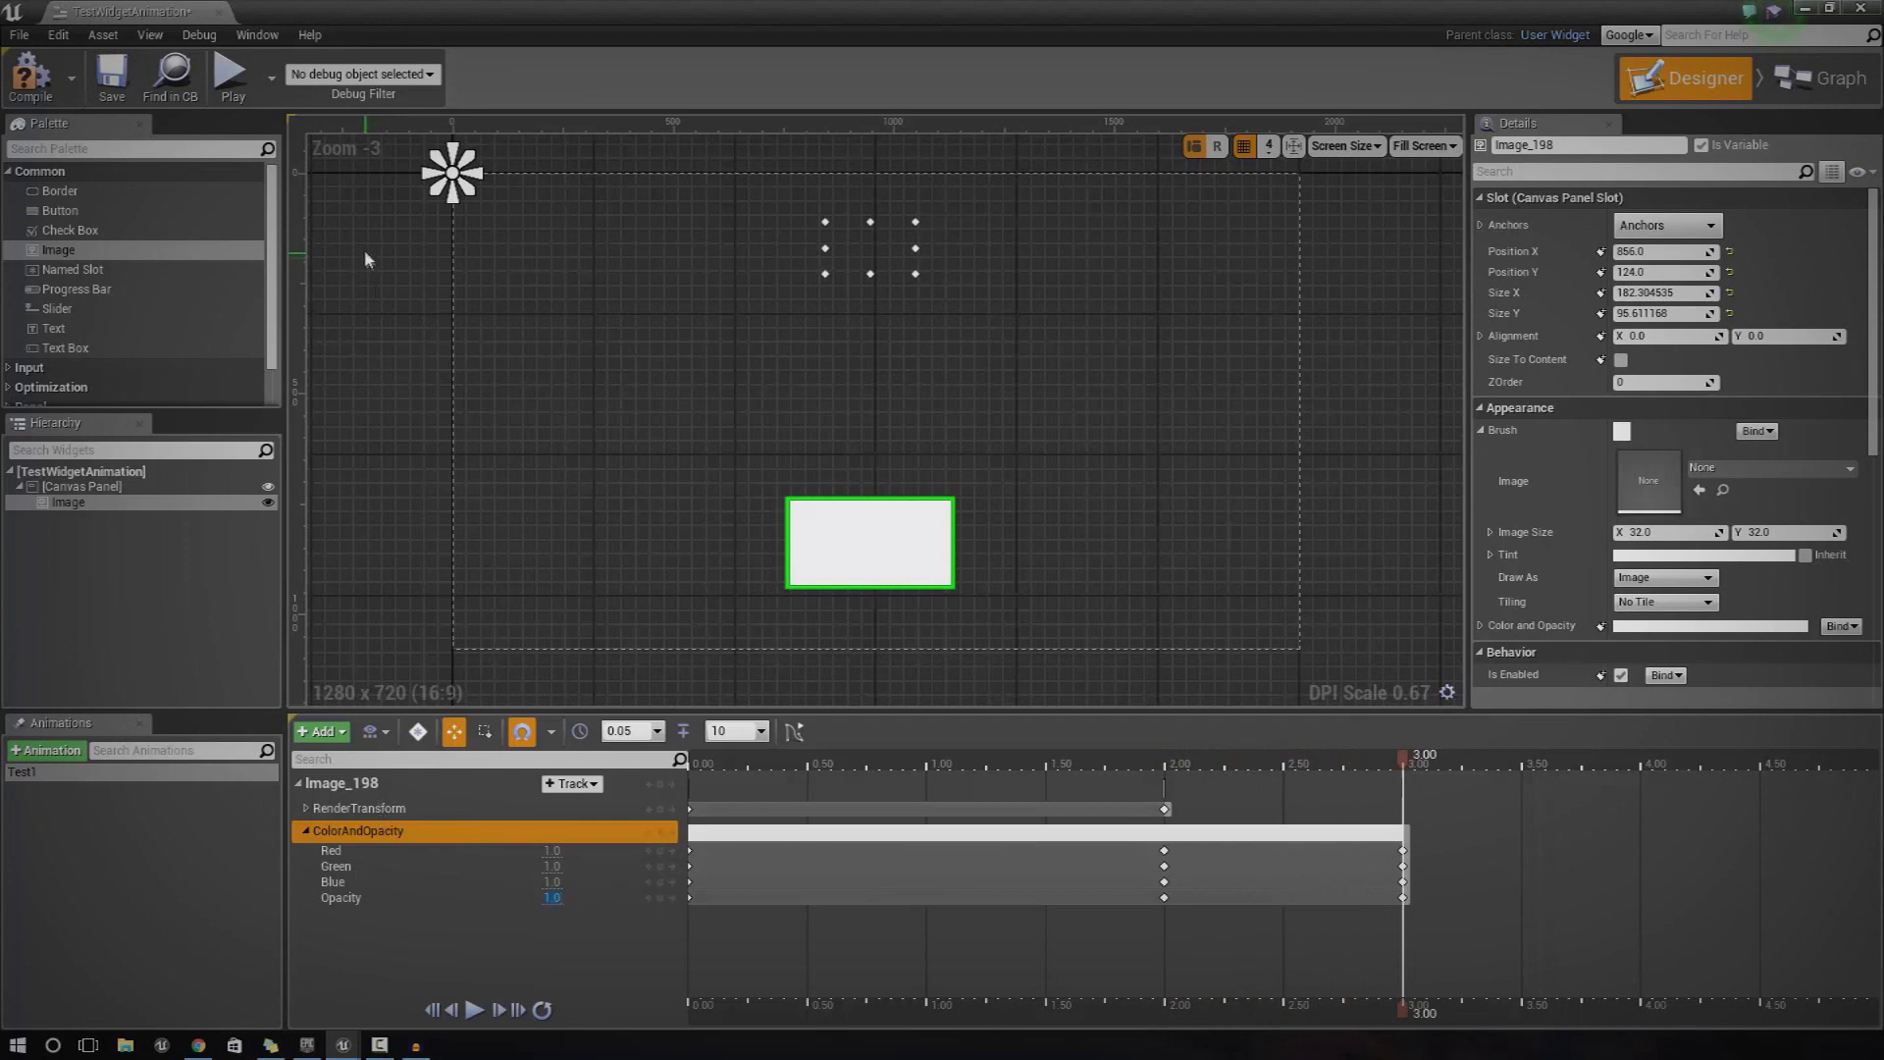
pyautogui.press('Return')
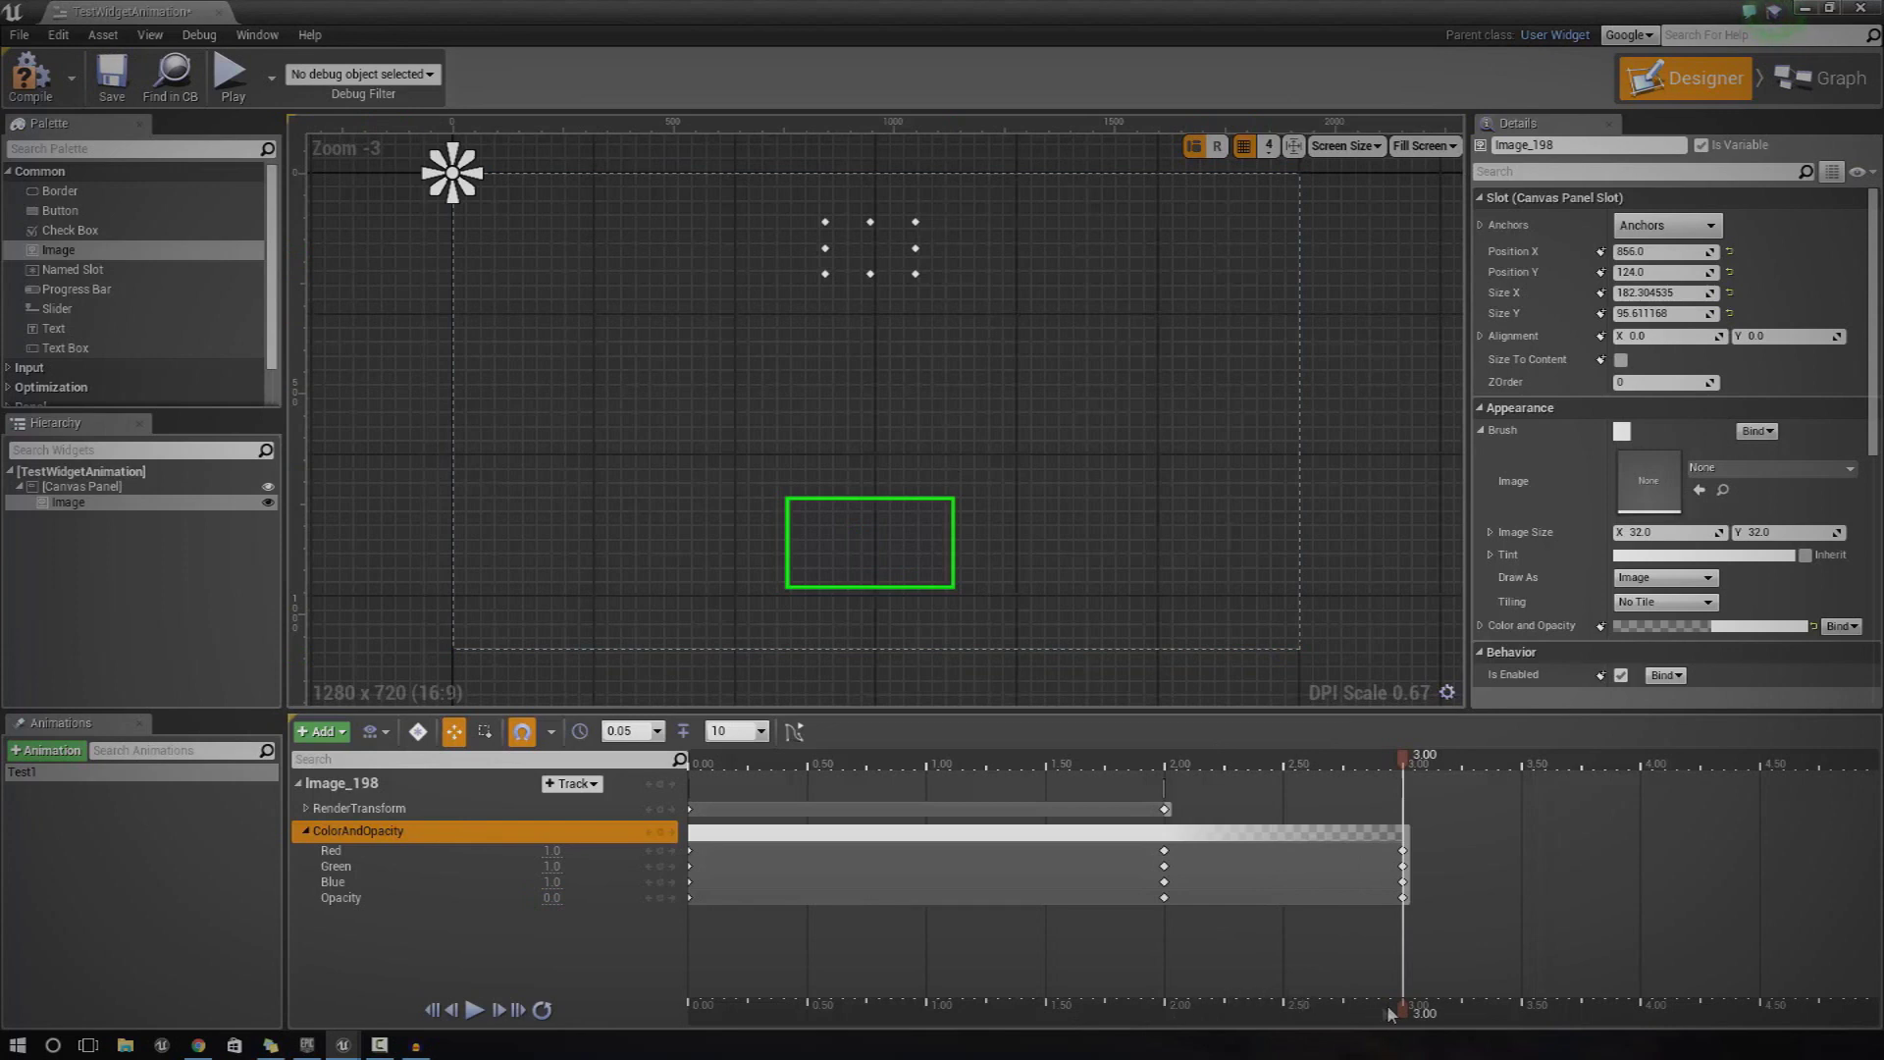
# Scrub back through the fade and play the whole animation from the start.
pyautogui.moveTo(1400, 1013); pyautogui.dragTo(1166, 1021)
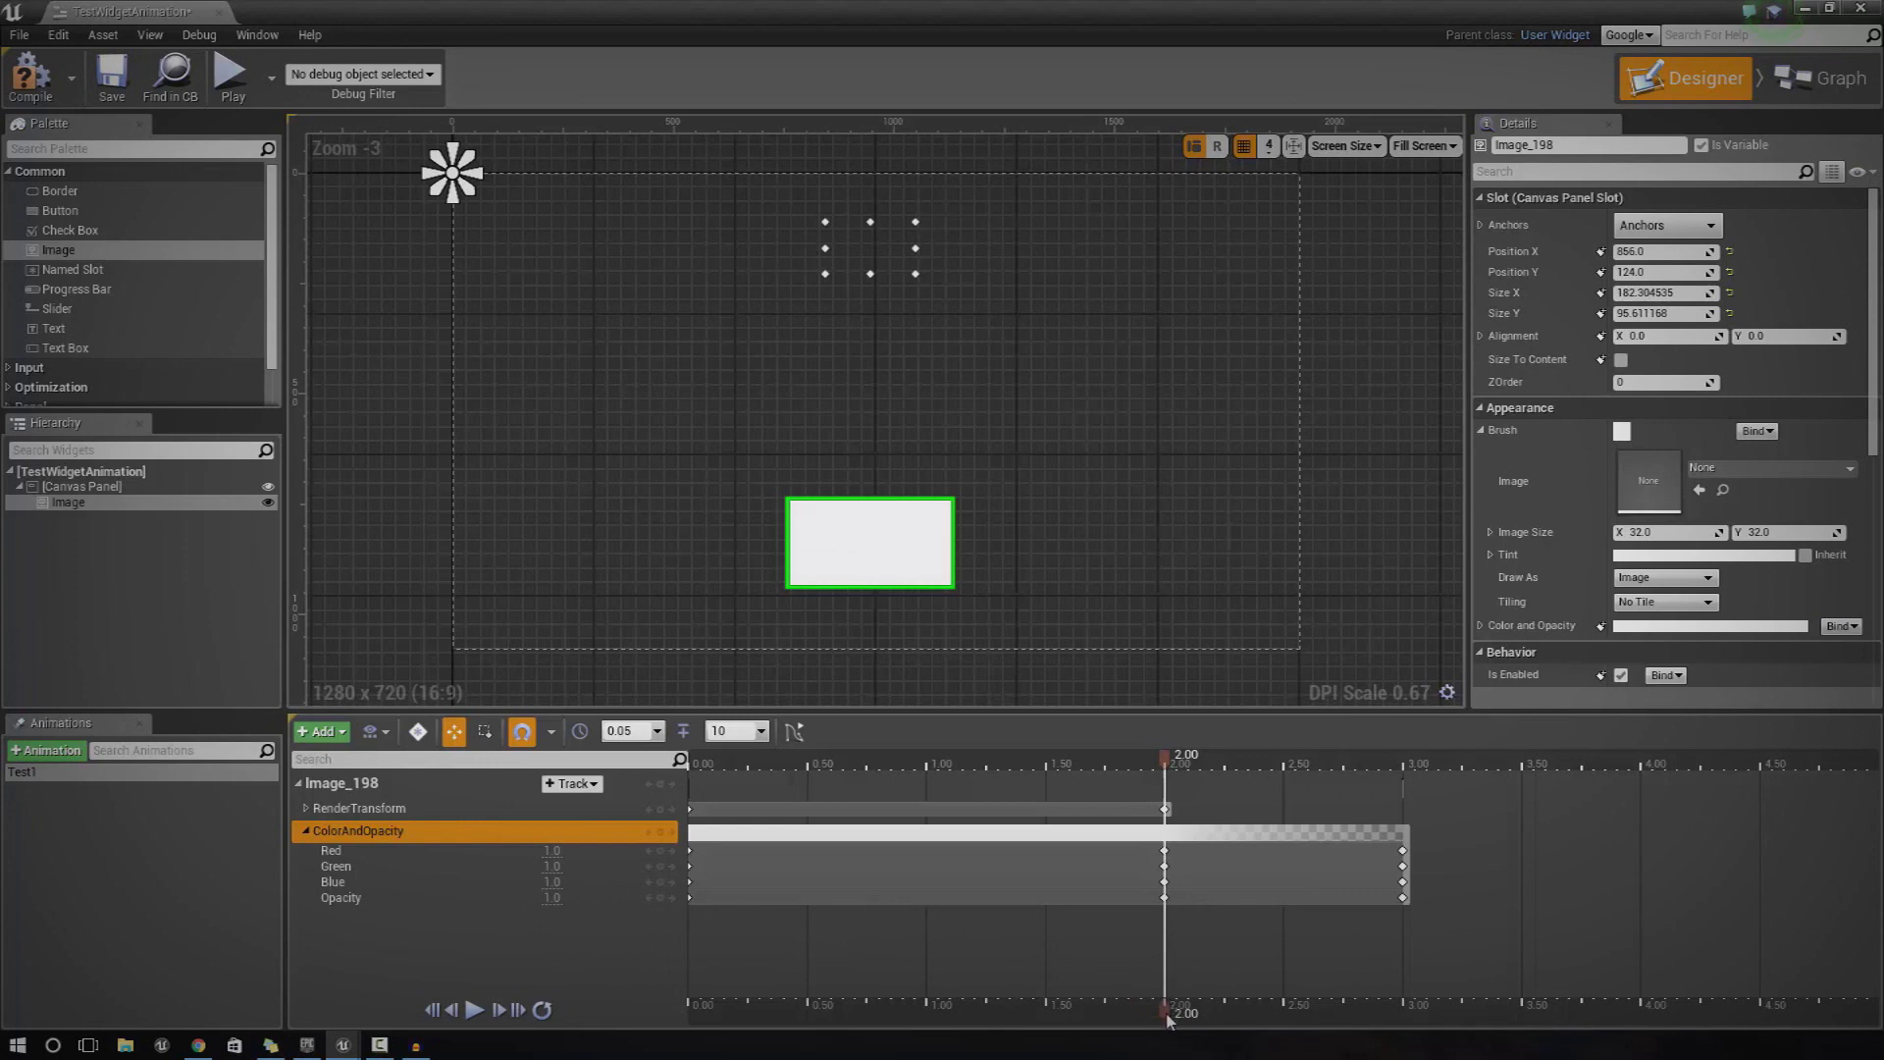
pyautogui.moveTo(1173, 1018); pyautogui.dragTo(685, 1017)
pyautogui.click(478, 1014)
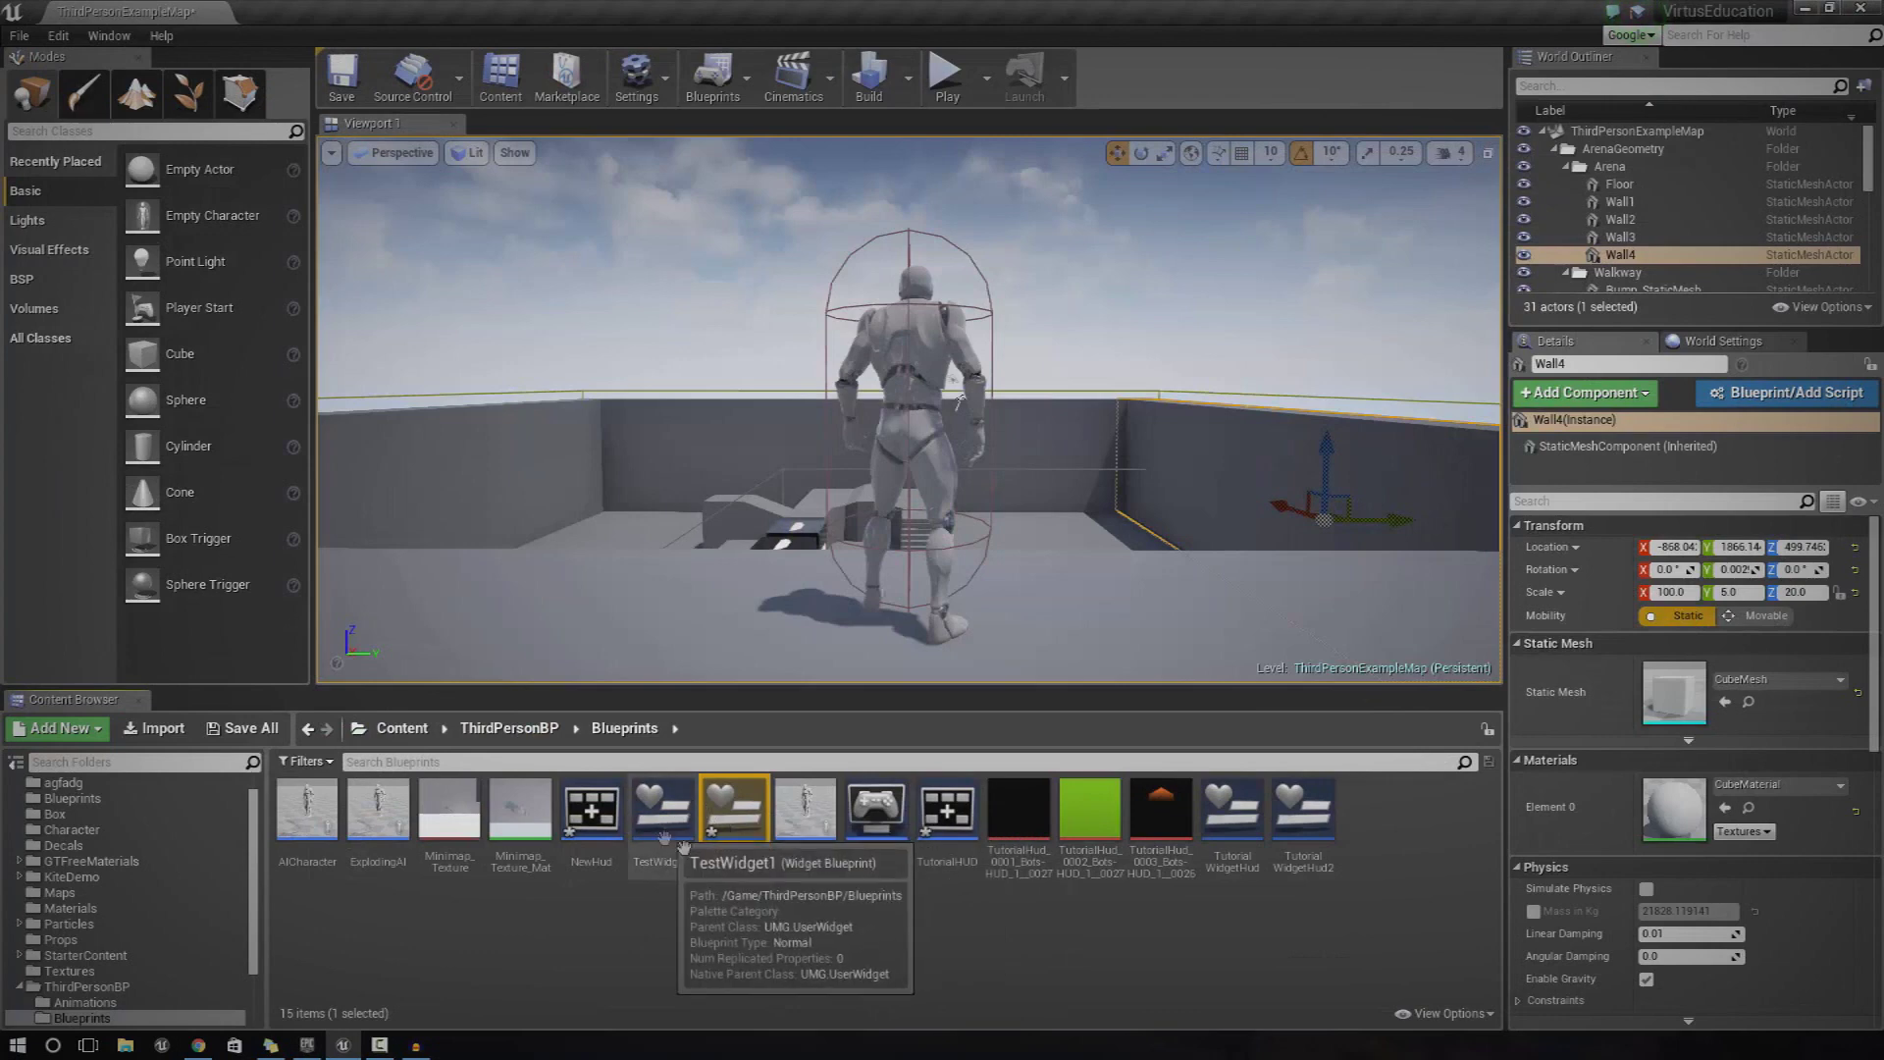
# In the TutorialHUD event graph, set the Construct node's class to TestWidgetAnimation and move the final Add to Viewport node slightly up and right.
pyautogui.doubleClick(947, 829)
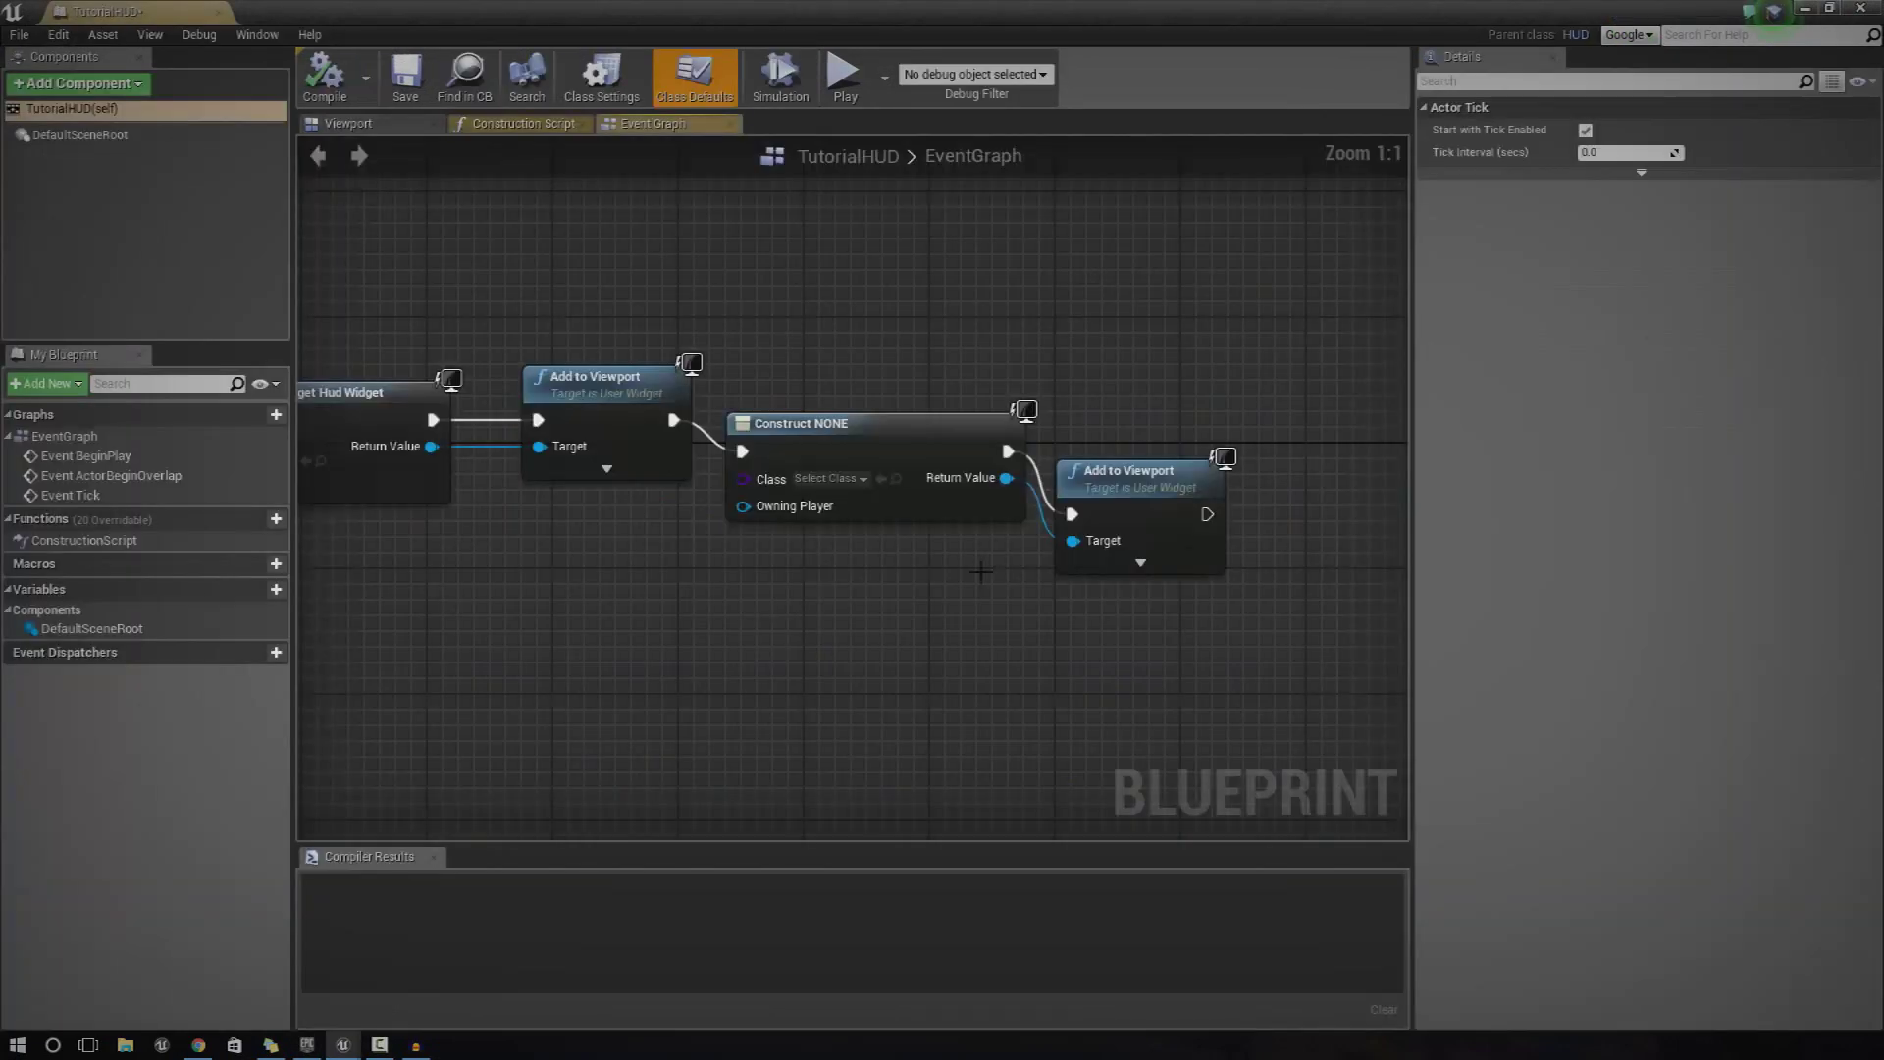
pyautogui.moveTo(947, 573); pyautogui.dragTo(857, 269, button='right')
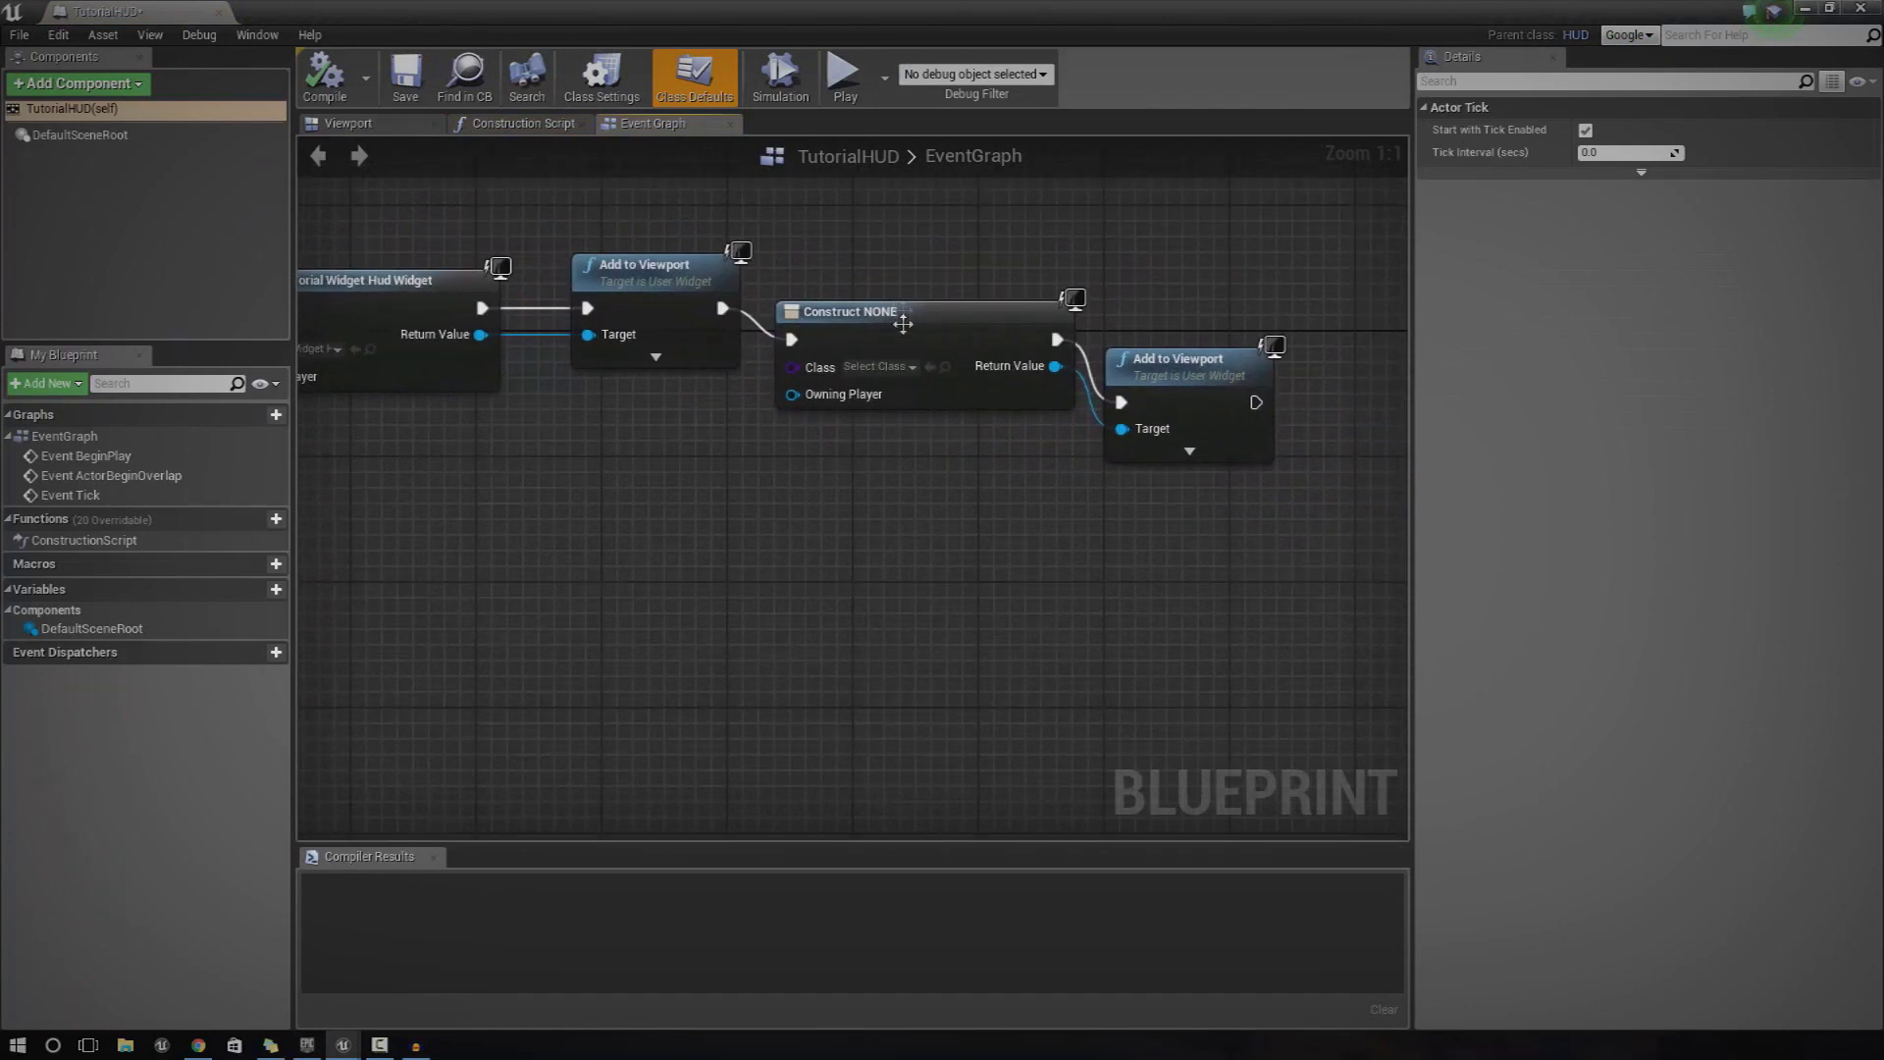
pyautogui.click(879, 366)
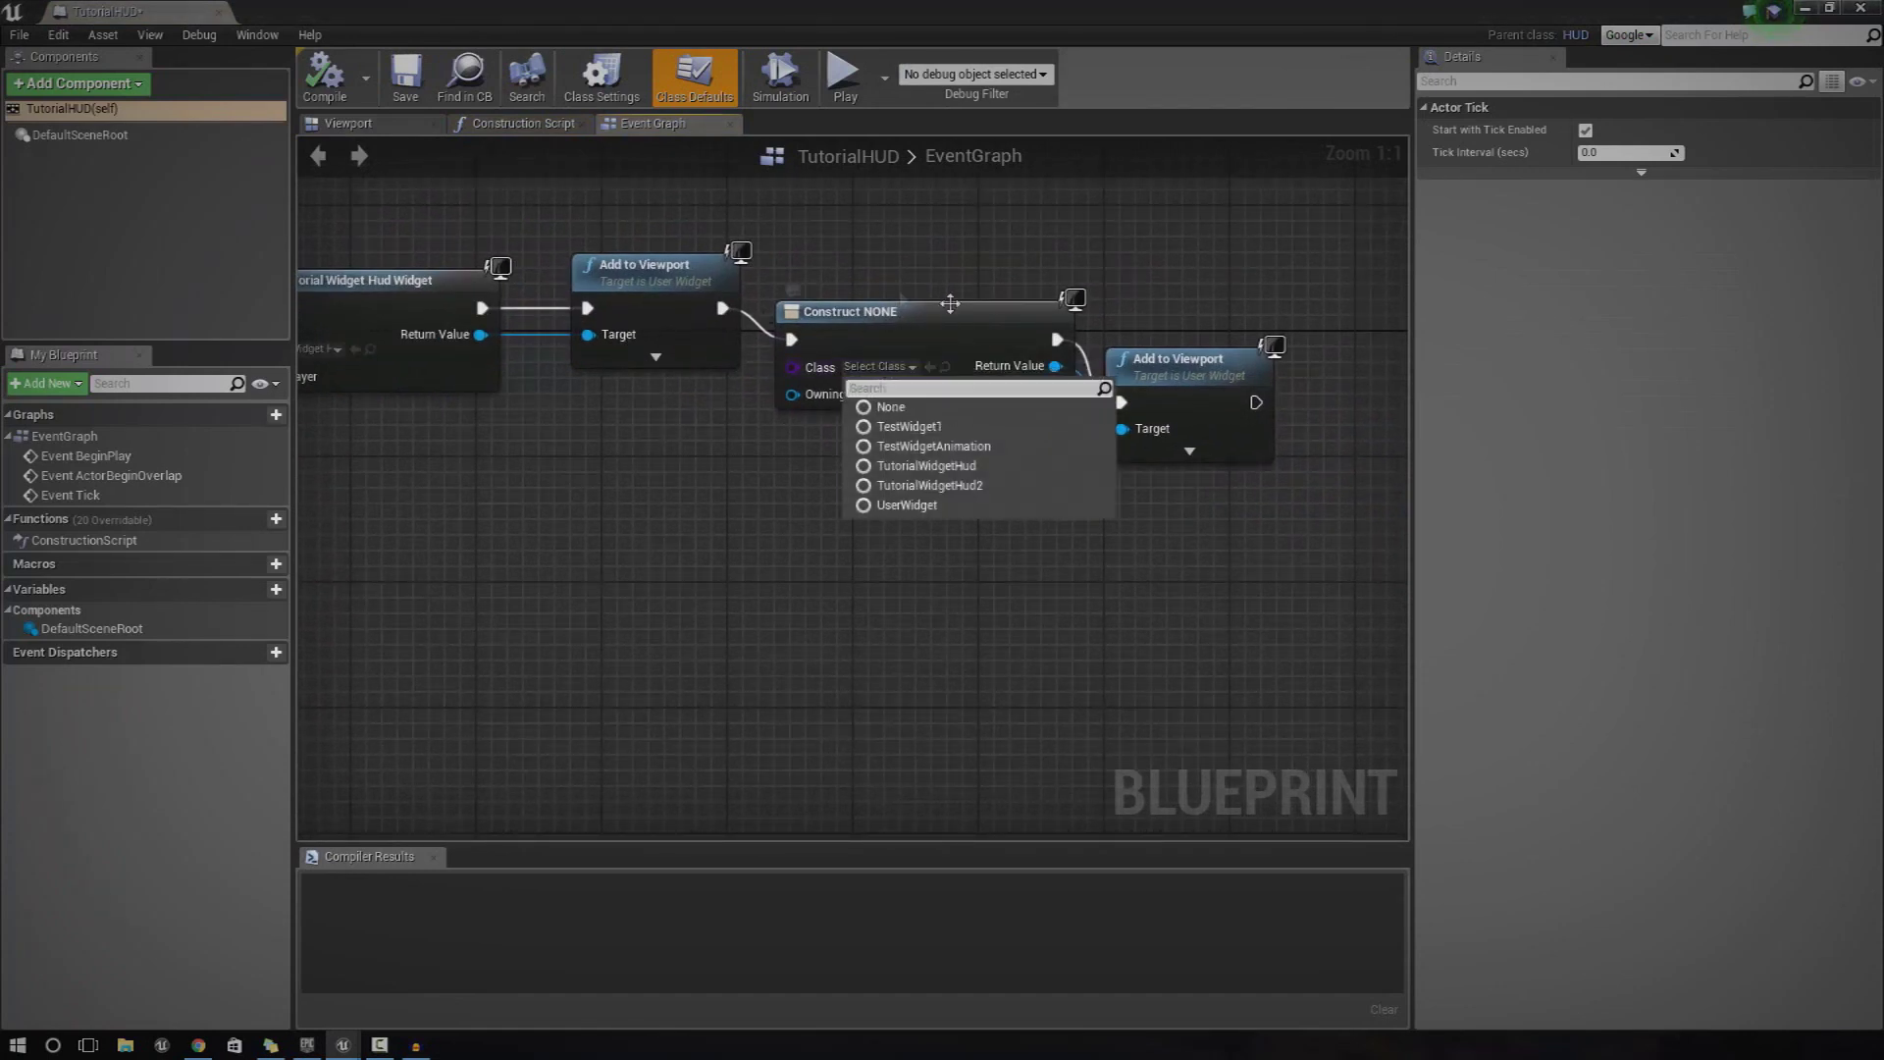
pyautogui.click(913, 447)
pyautogui.moveTo(1143, 364); pyautogui.dragTo(1191, 238)
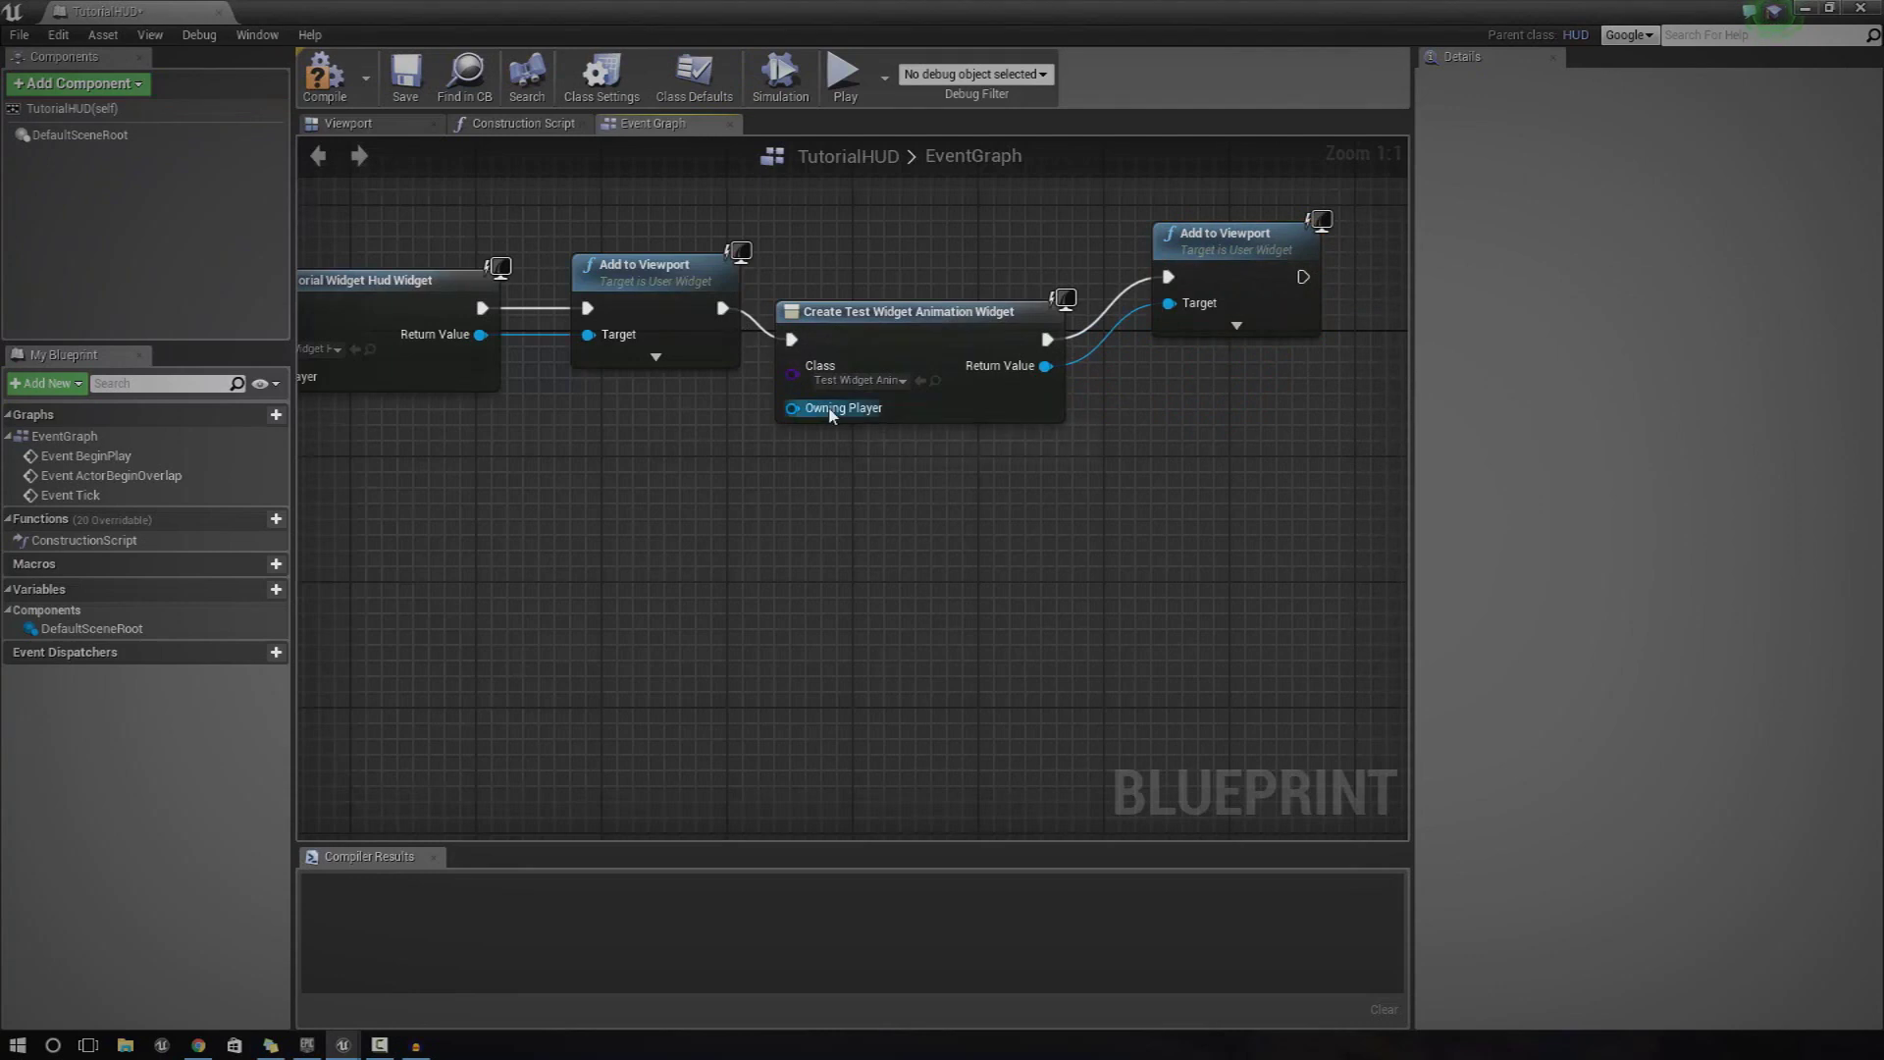
pyautogui.moveTo(830, 414); pyautogui.dragTo(714, 540, button='right')
pyautogui.click(799, 409)
pyautogui.click(1093, 302)
pyautogui.moveTo(543, 539); pyautogui.dragTo(756, 479, button='right')
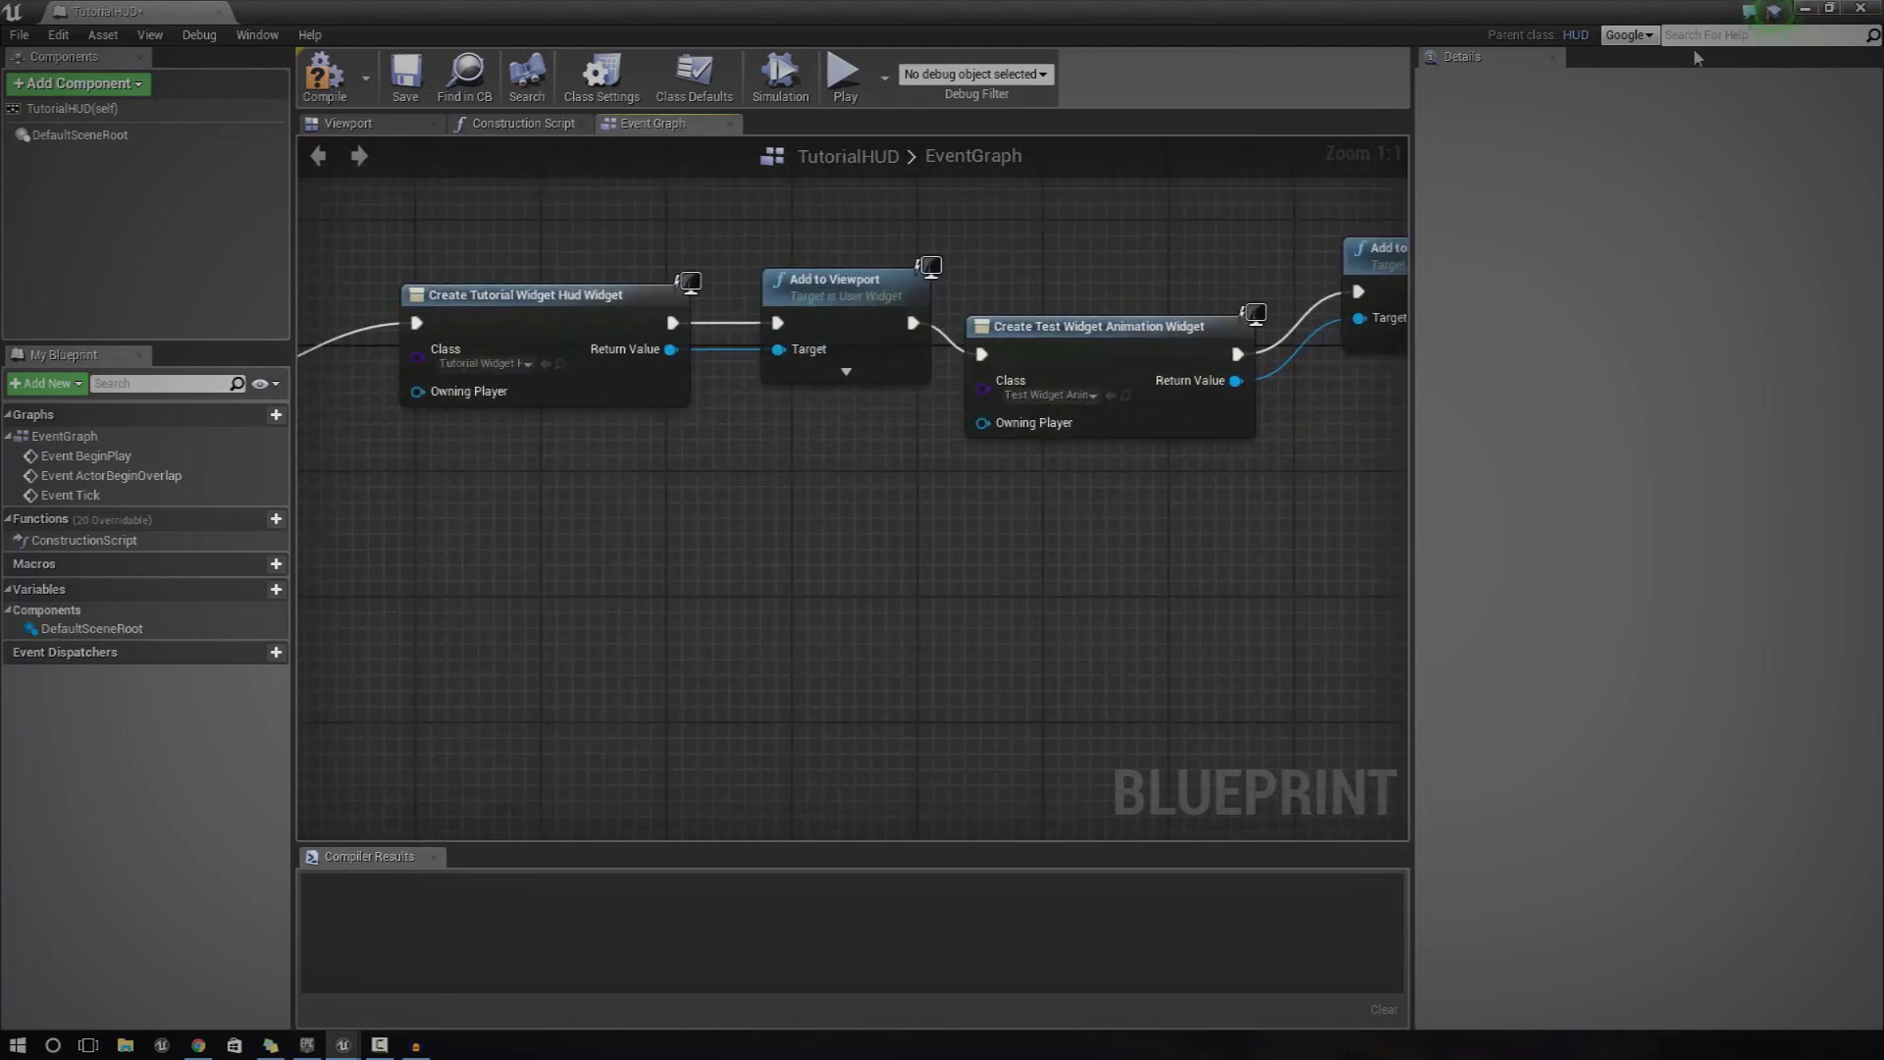
# Compile and close the TutorialHUD blueprint, and play-test the level to check that the widget is displayed.
pyautogui.click(334, 86)
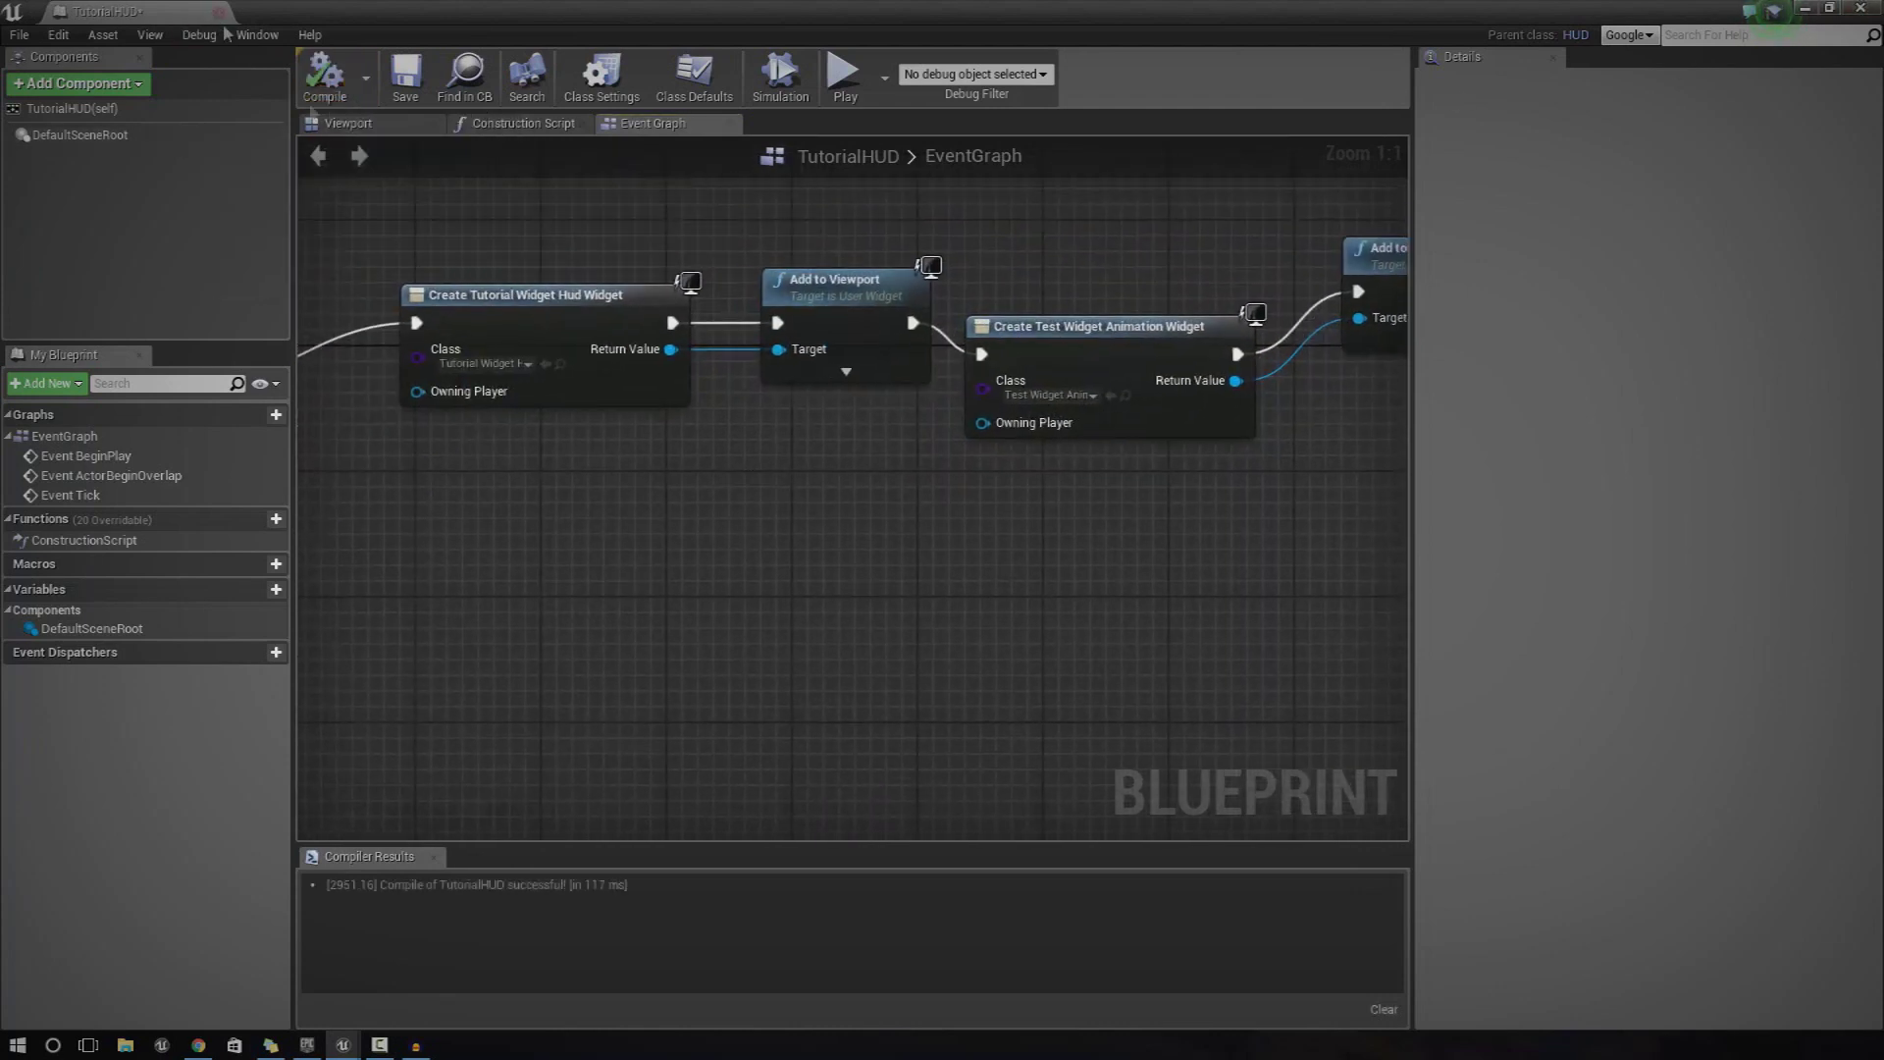
pyautogui.click(1860, 8)
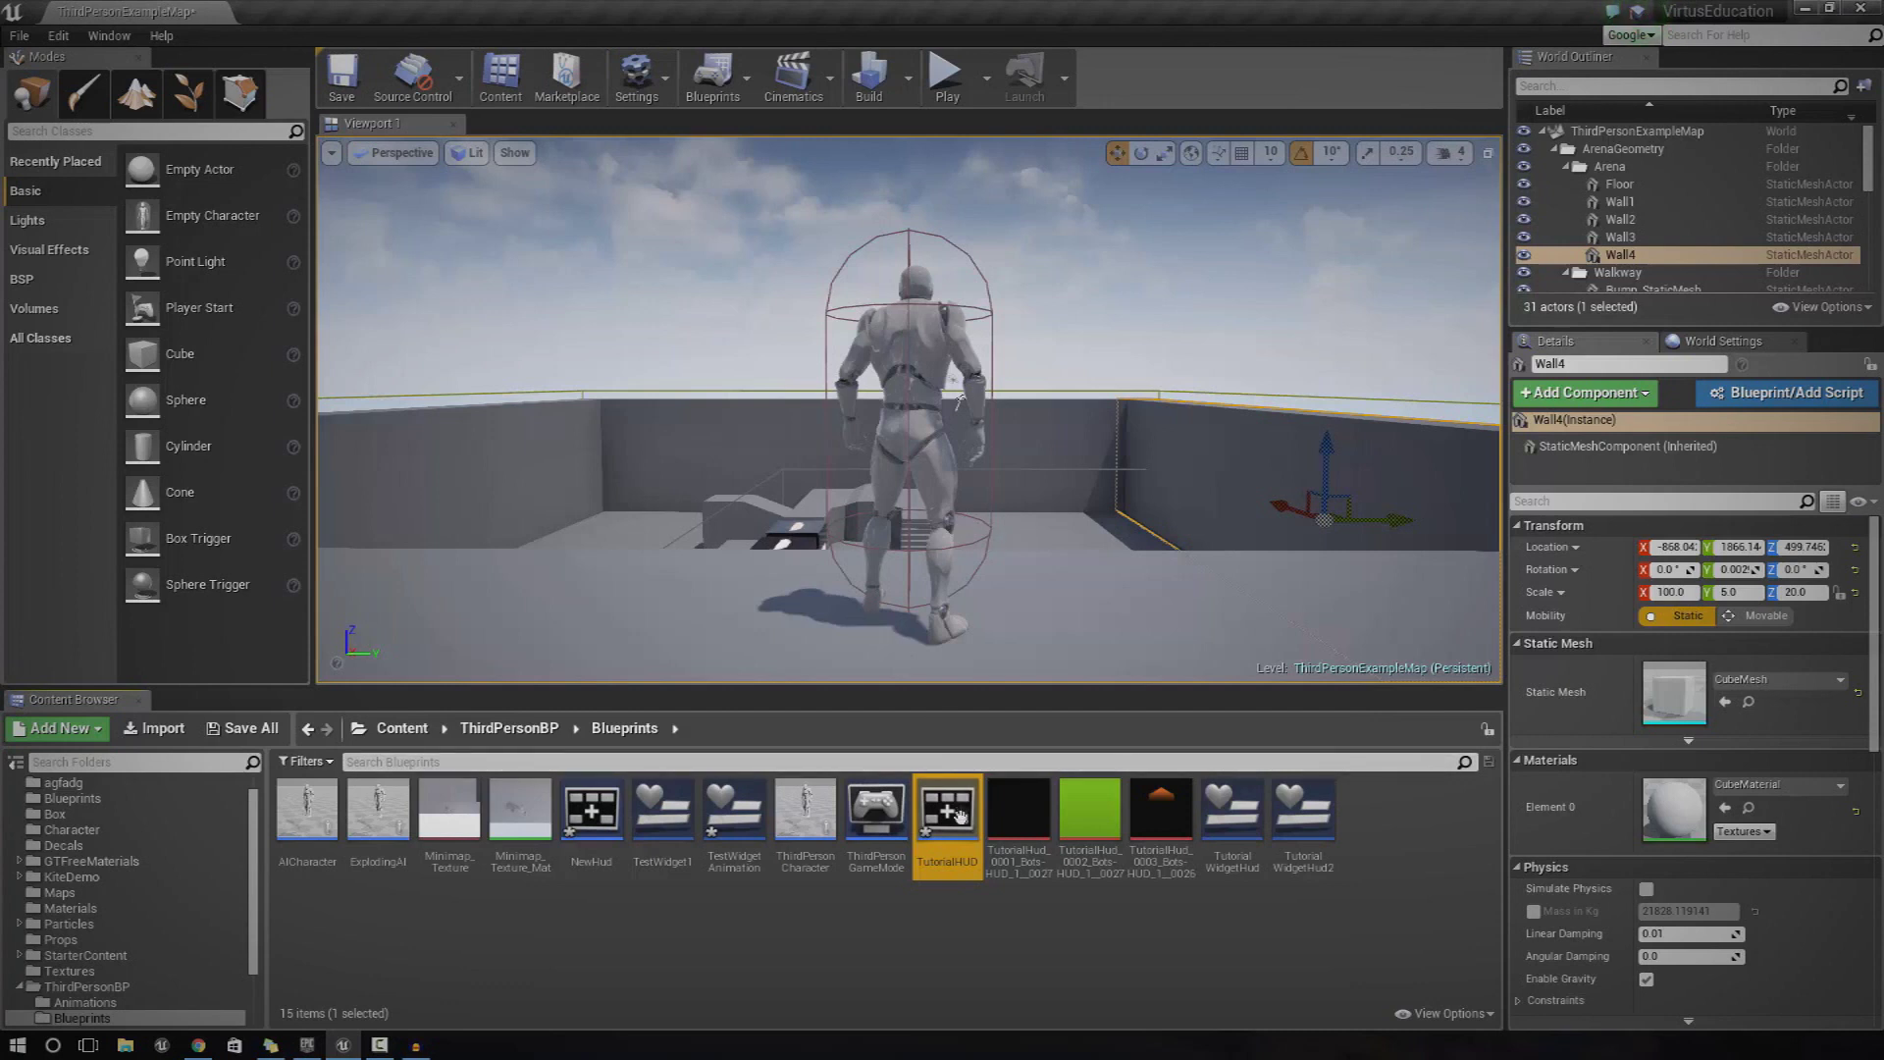
pyautogui.click(945, 73)
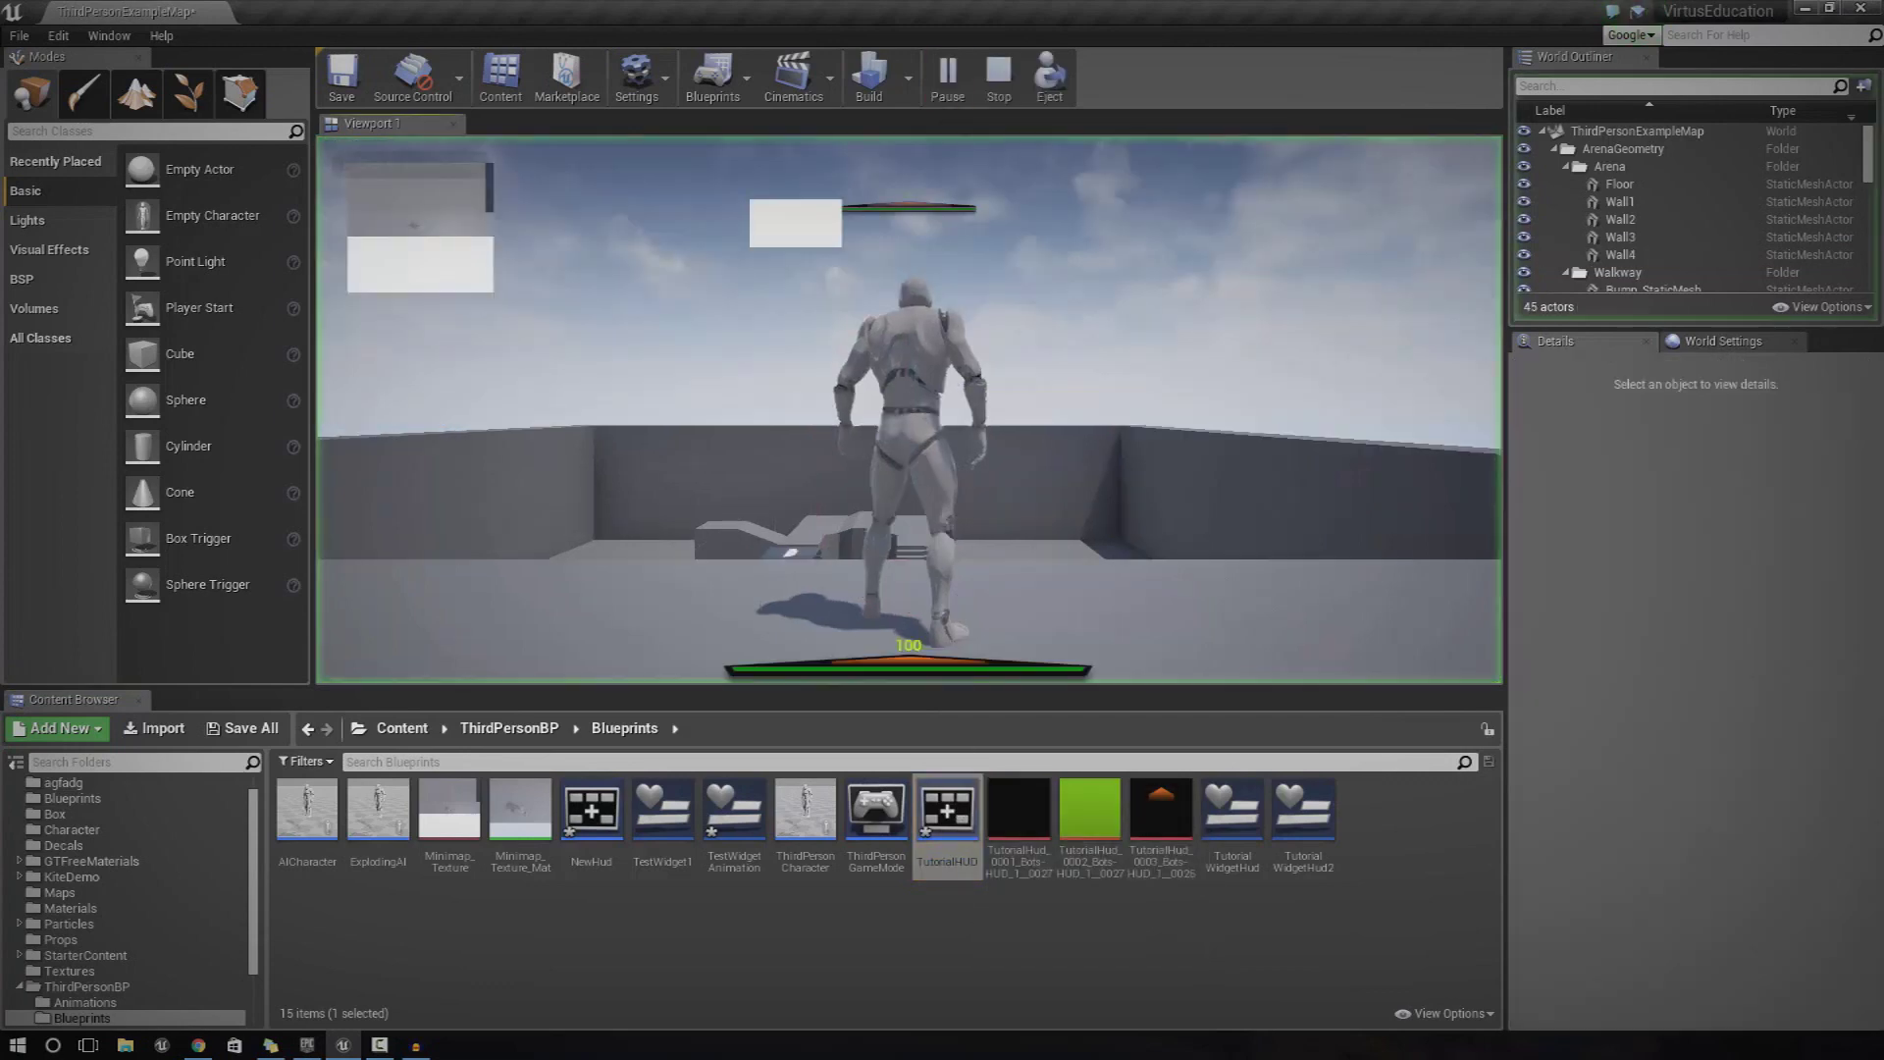
pyautogui.press('w')
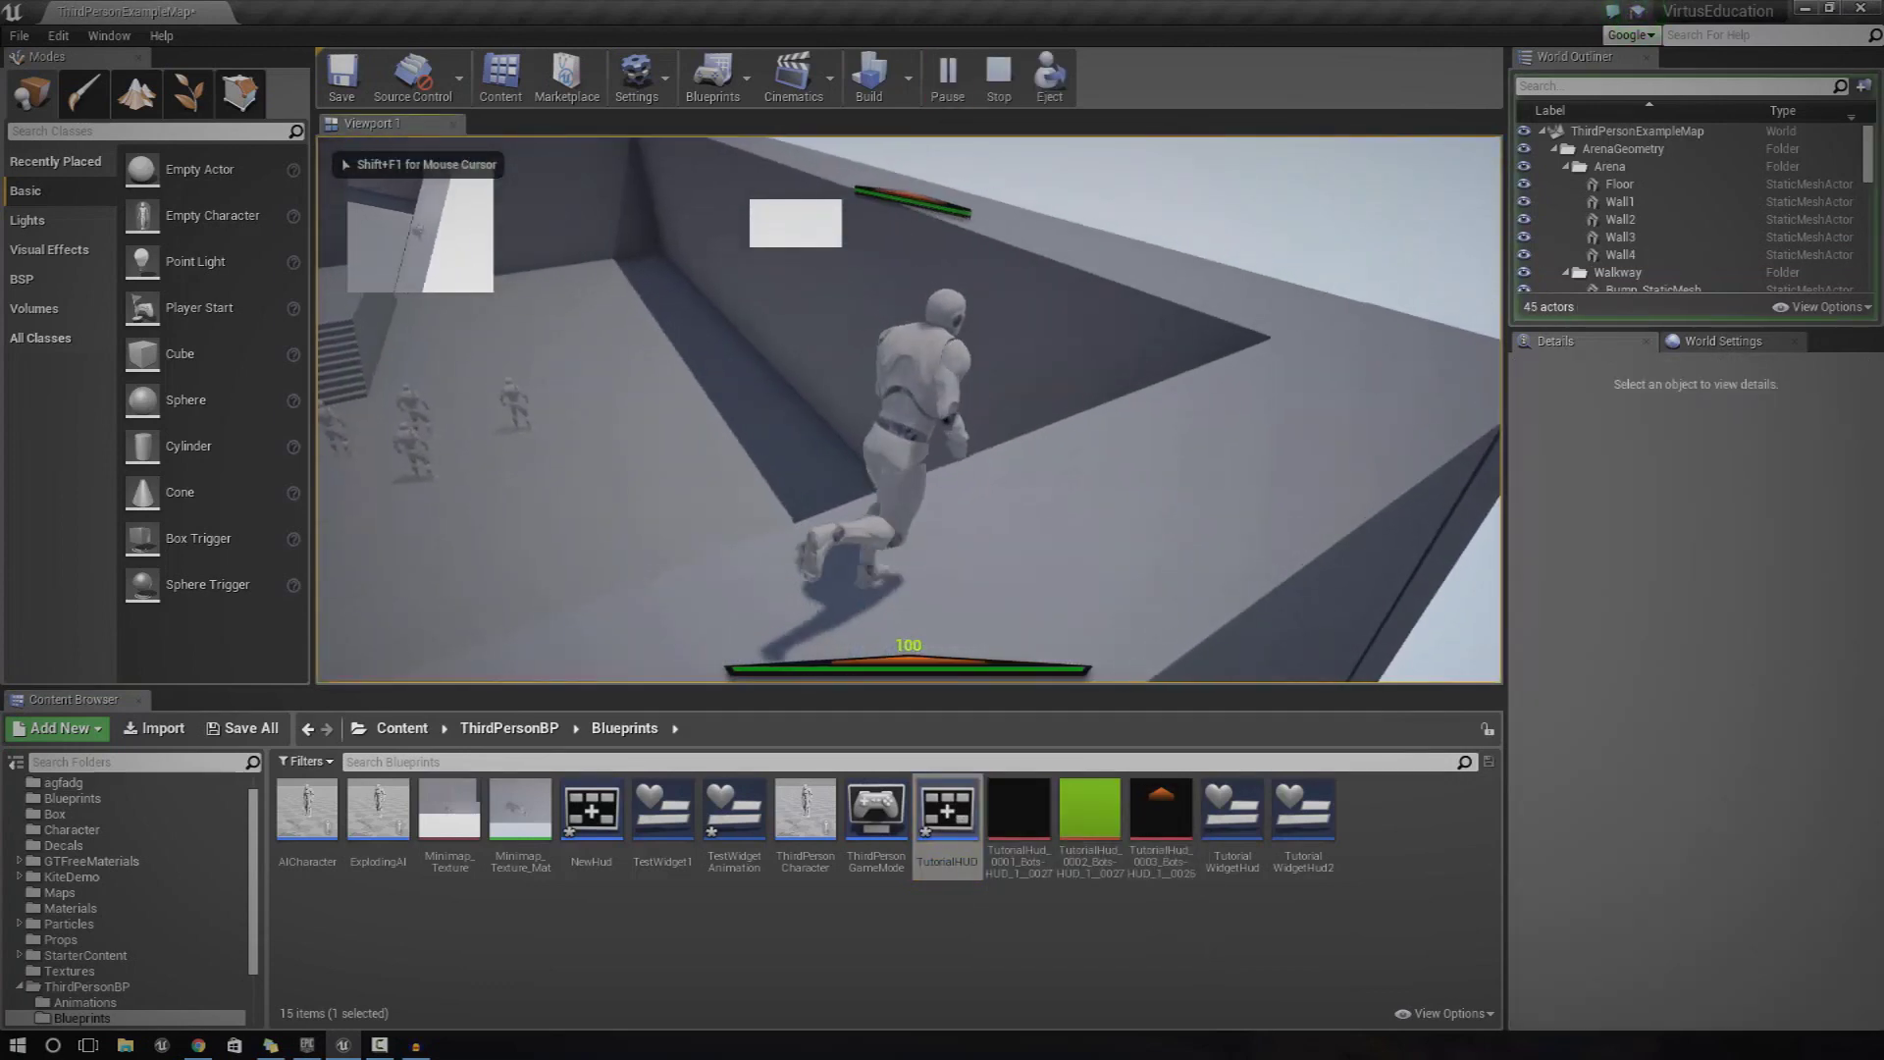
pyautogui.press('w')
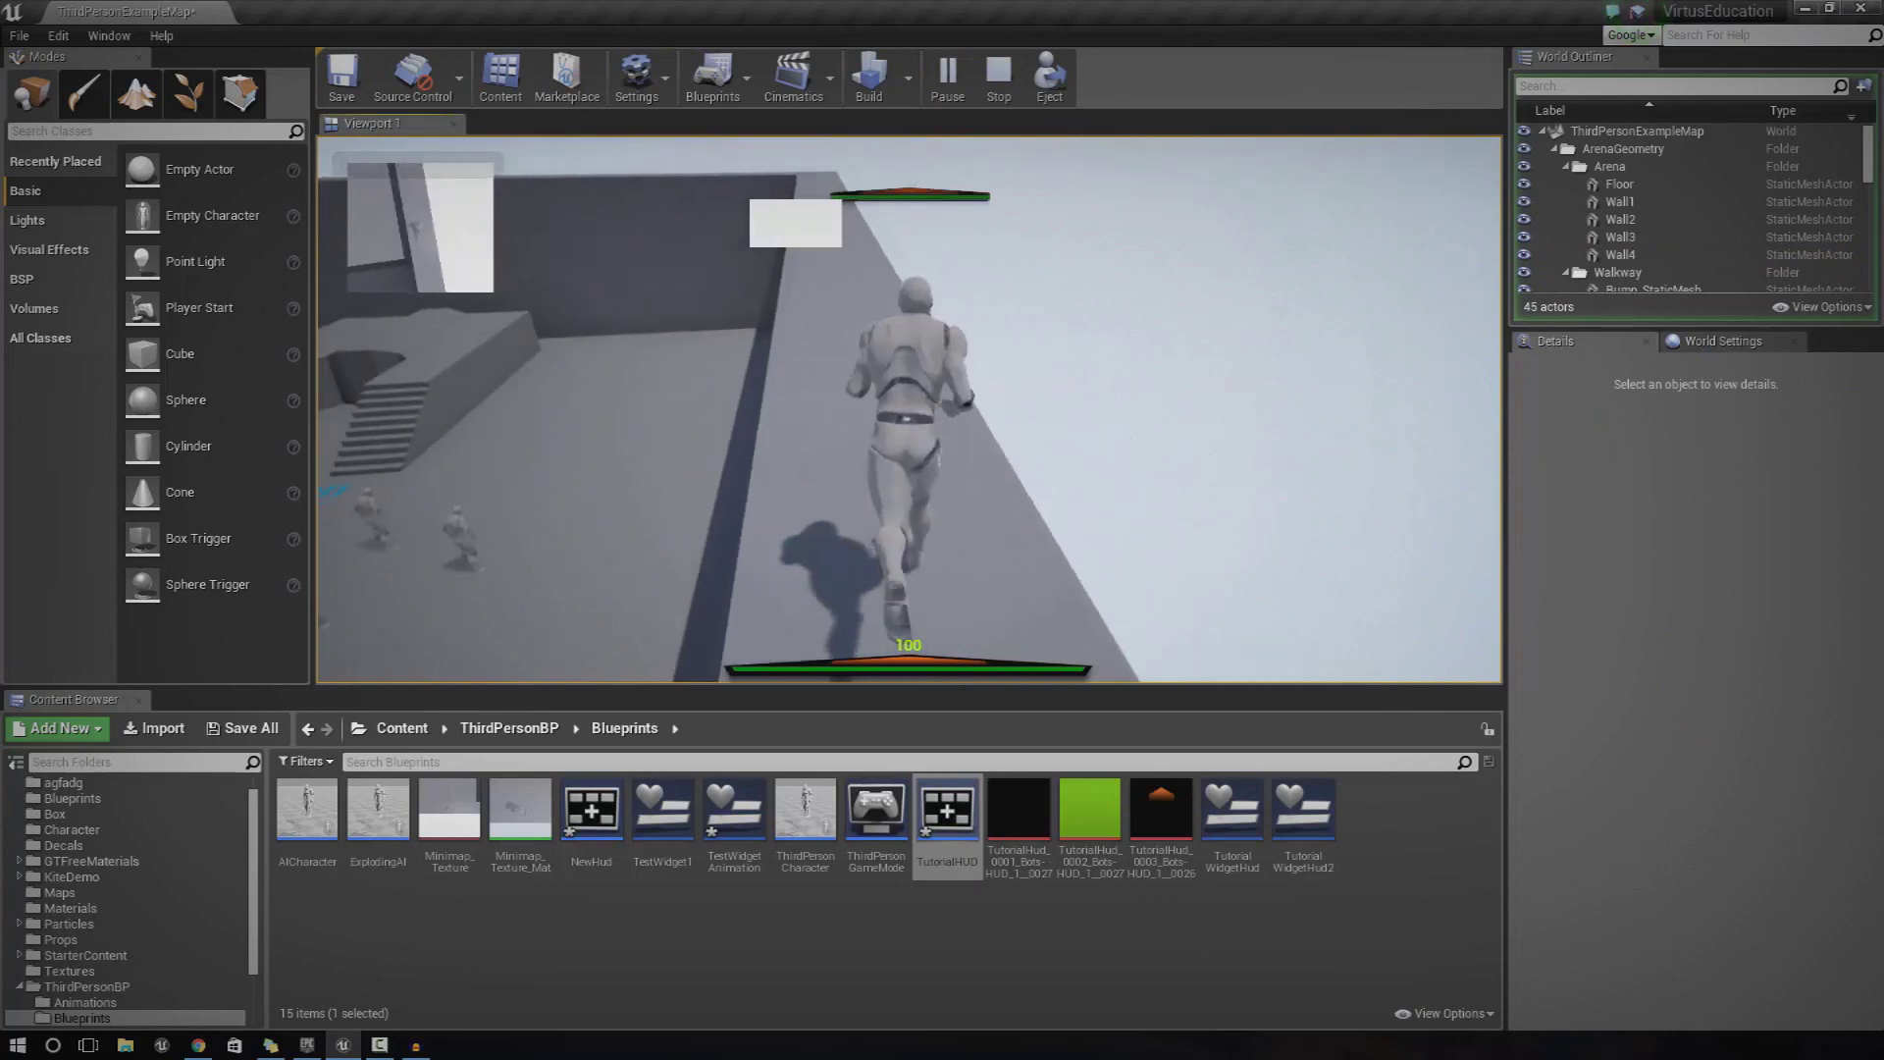
pyautogui.press('Escape')
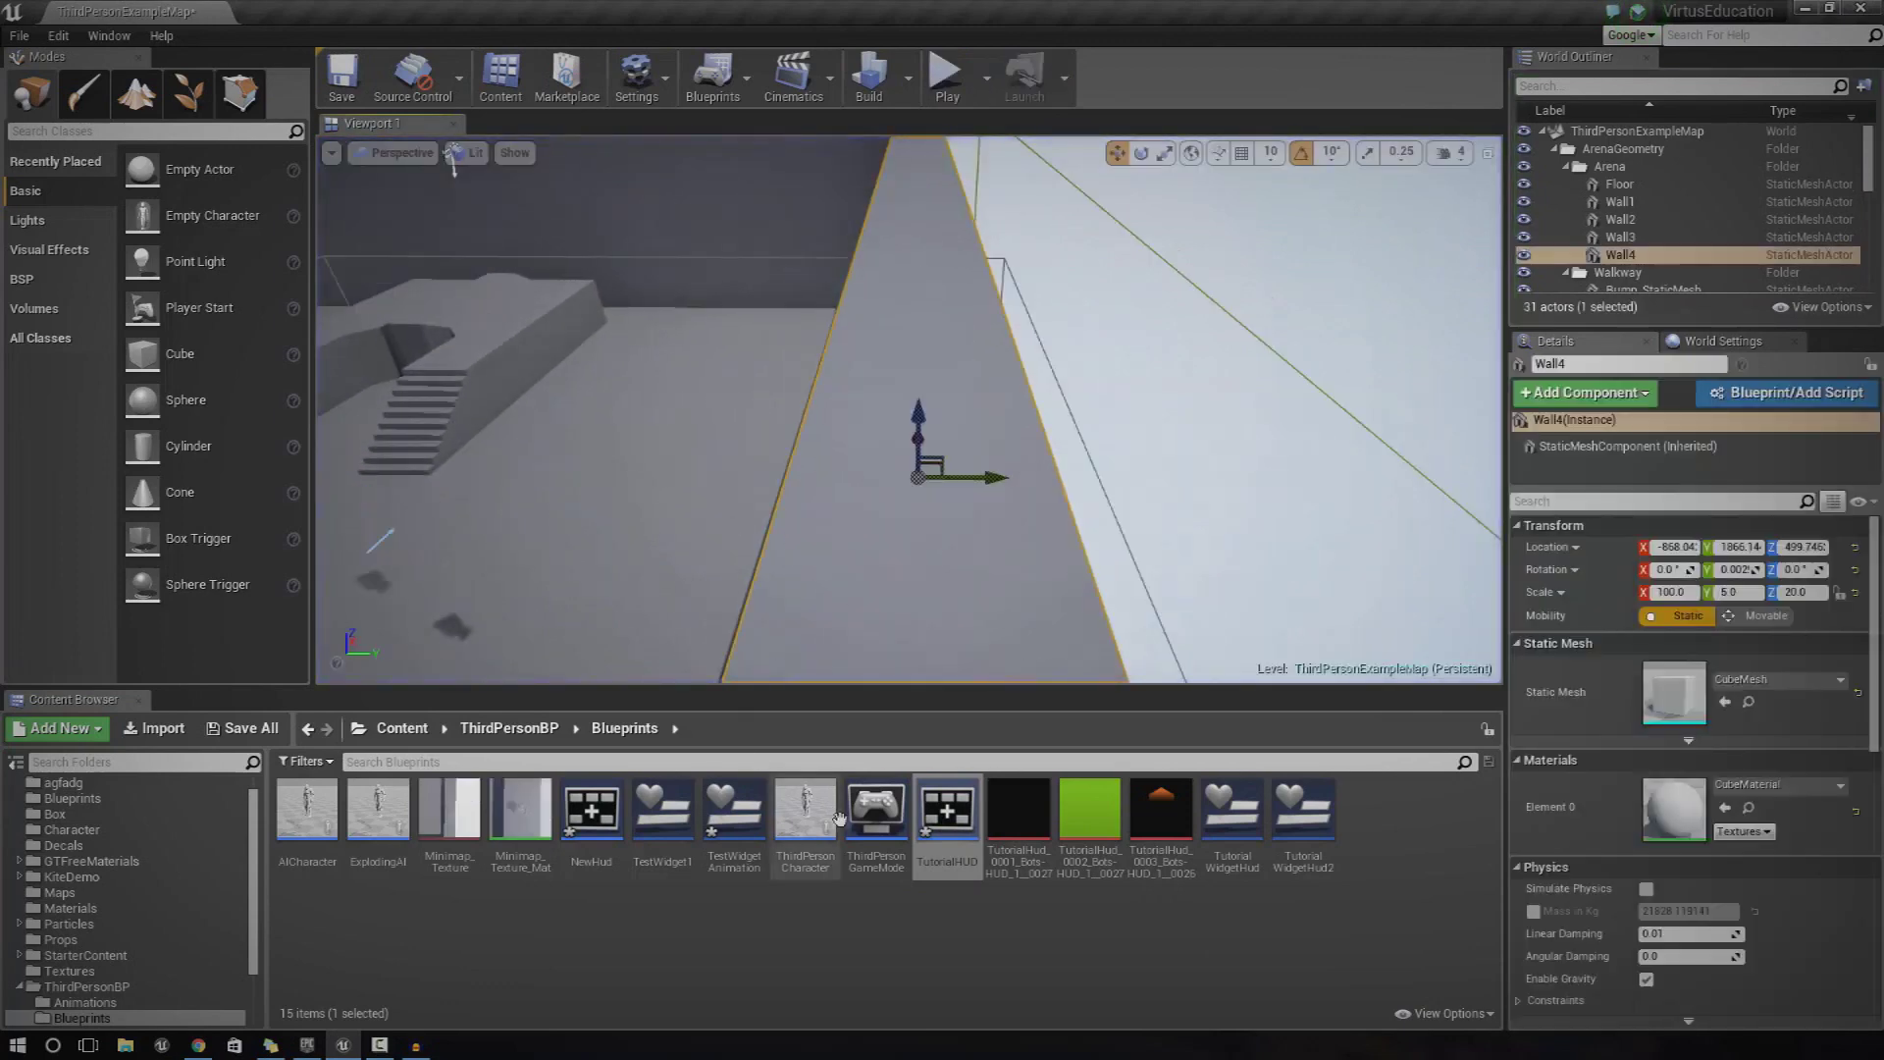
pyautogui.click(959, 821)
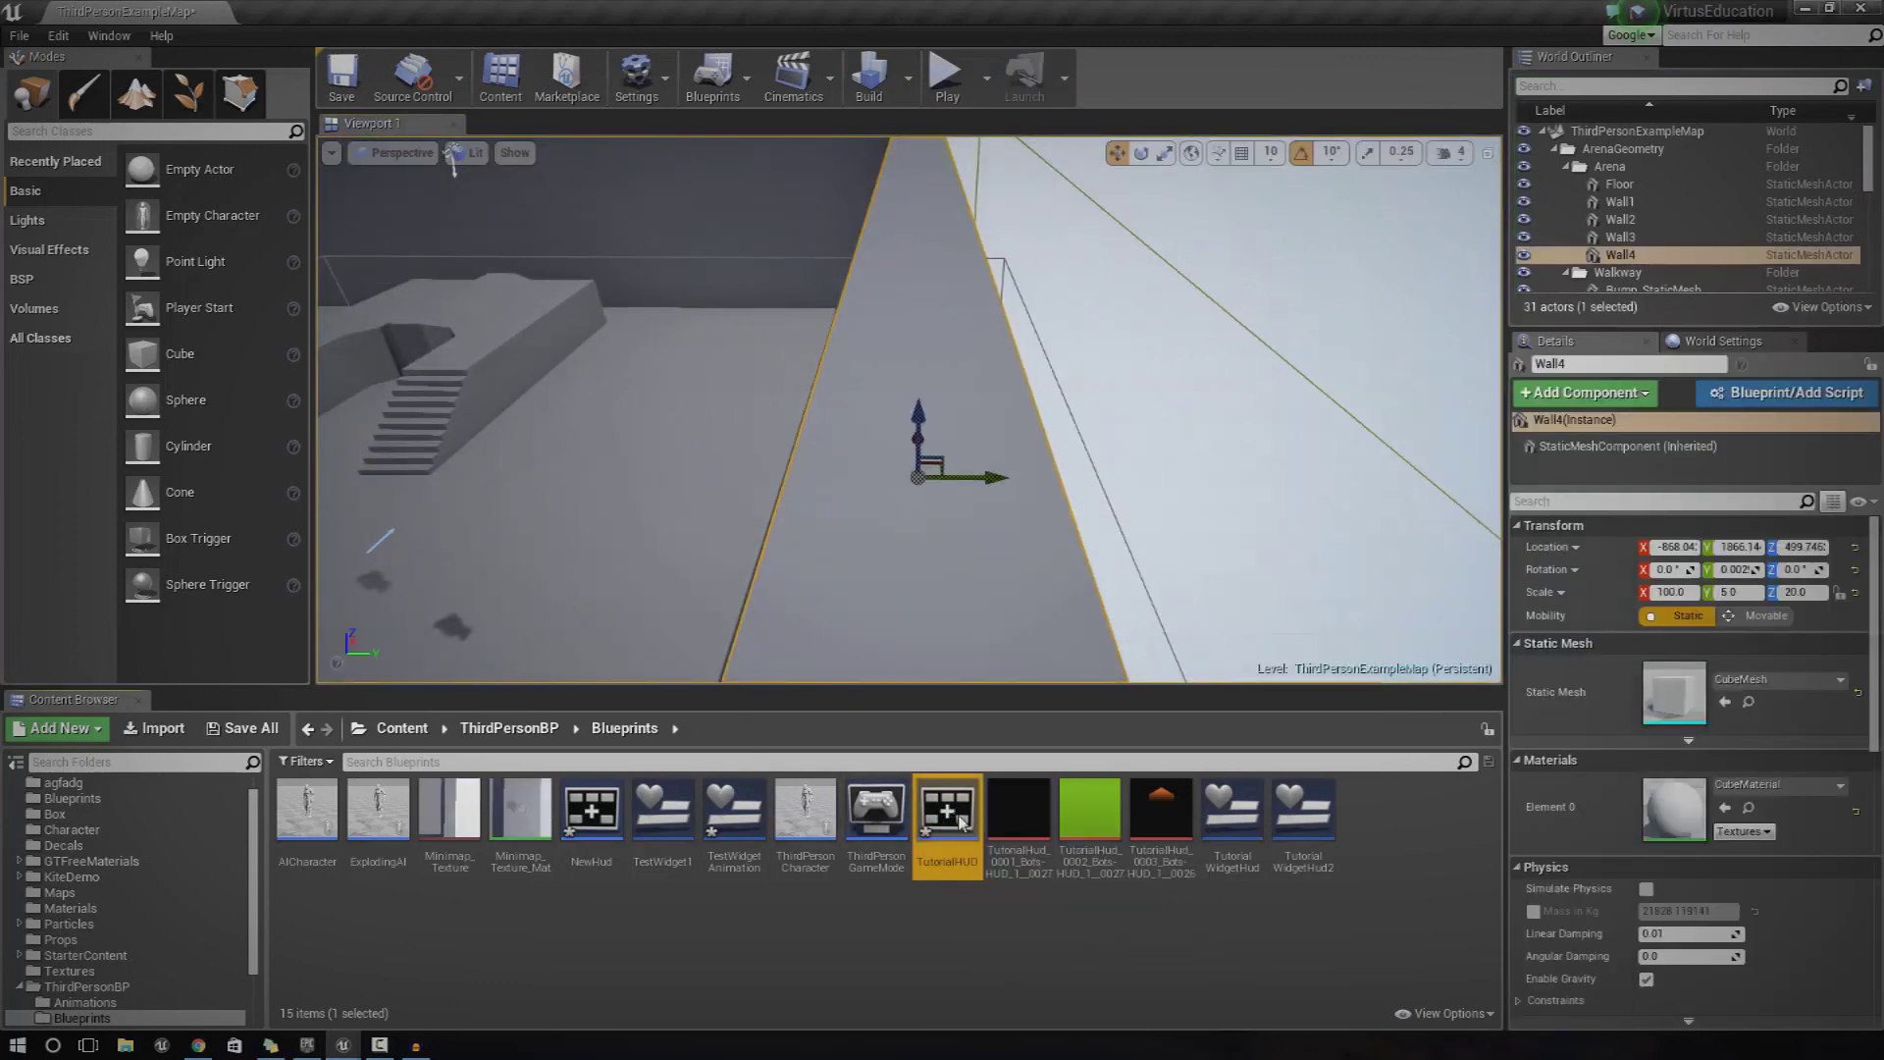
pyautogui.doubleClick(960, 821)
pyautogui.click(1804, 8)
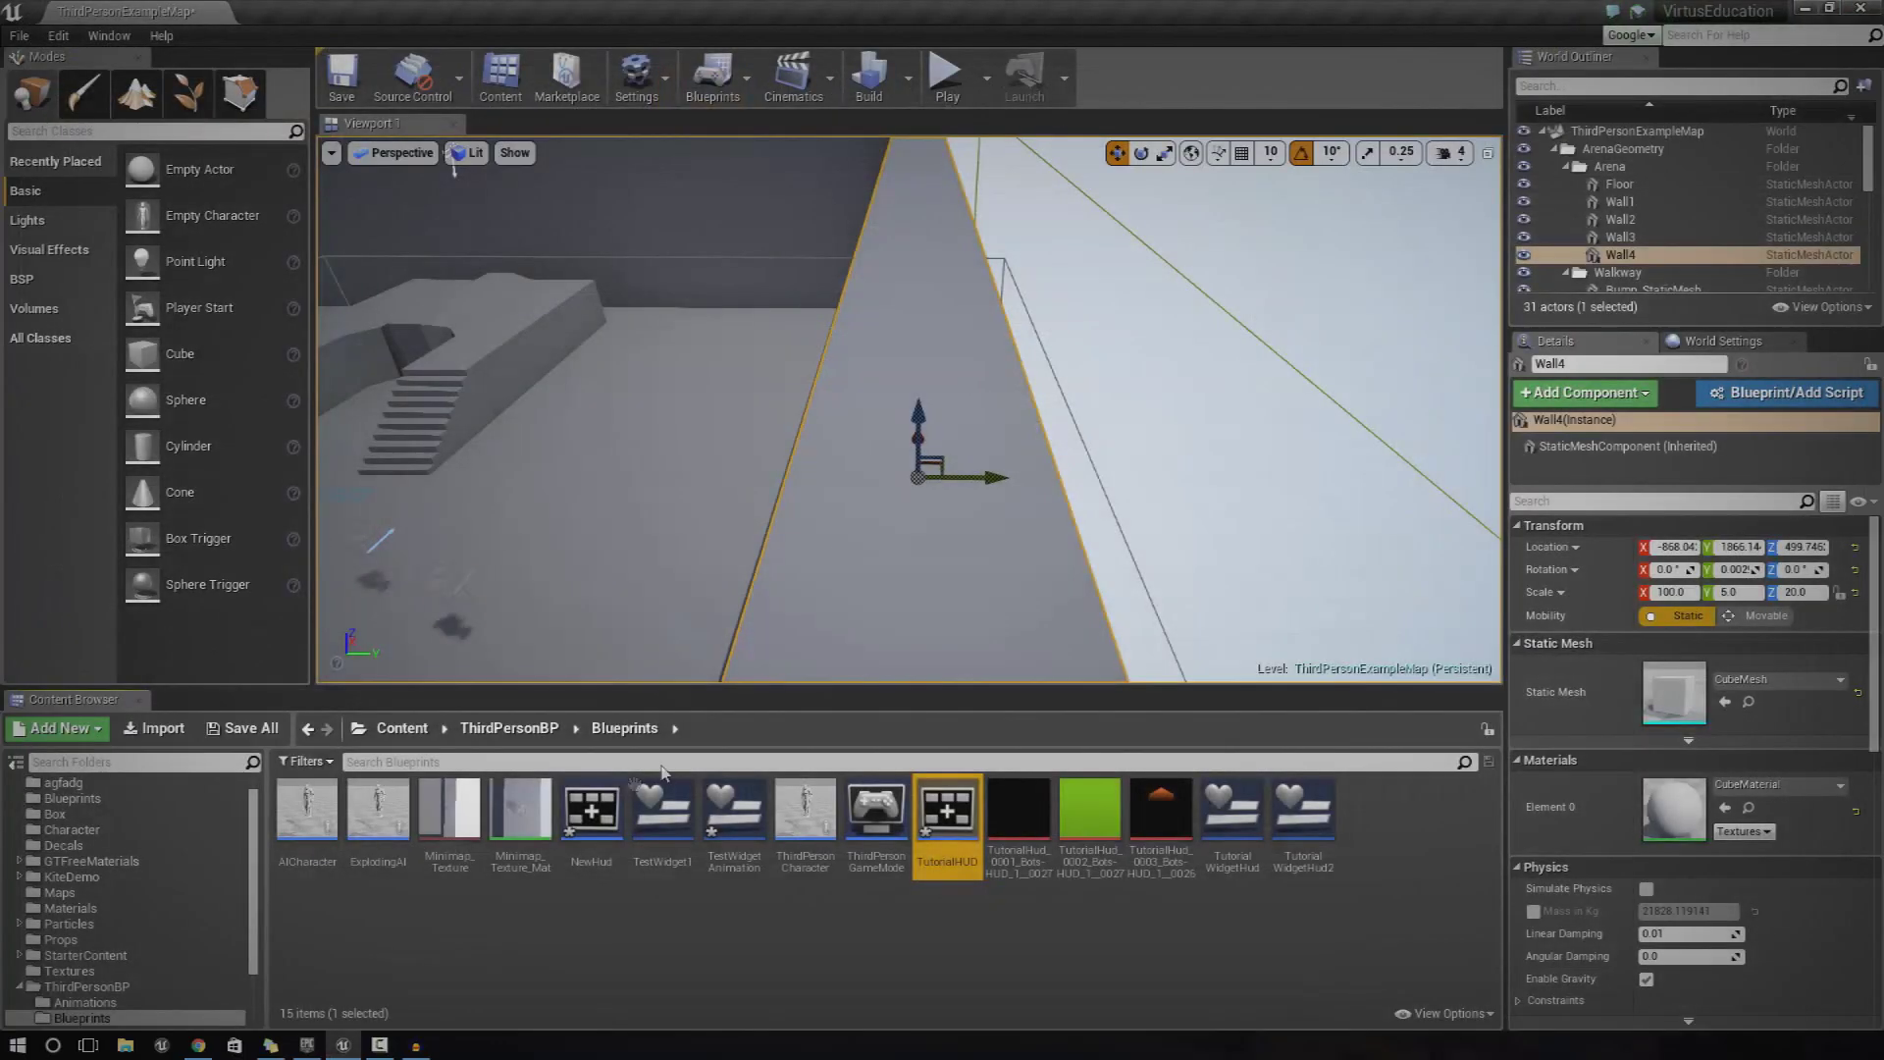
# Open the TestWidgetAnimation widget blueprint and switch to its event graph.
pyautogui.click(591, 814)
pyautogui.doubleClick(734, 821)
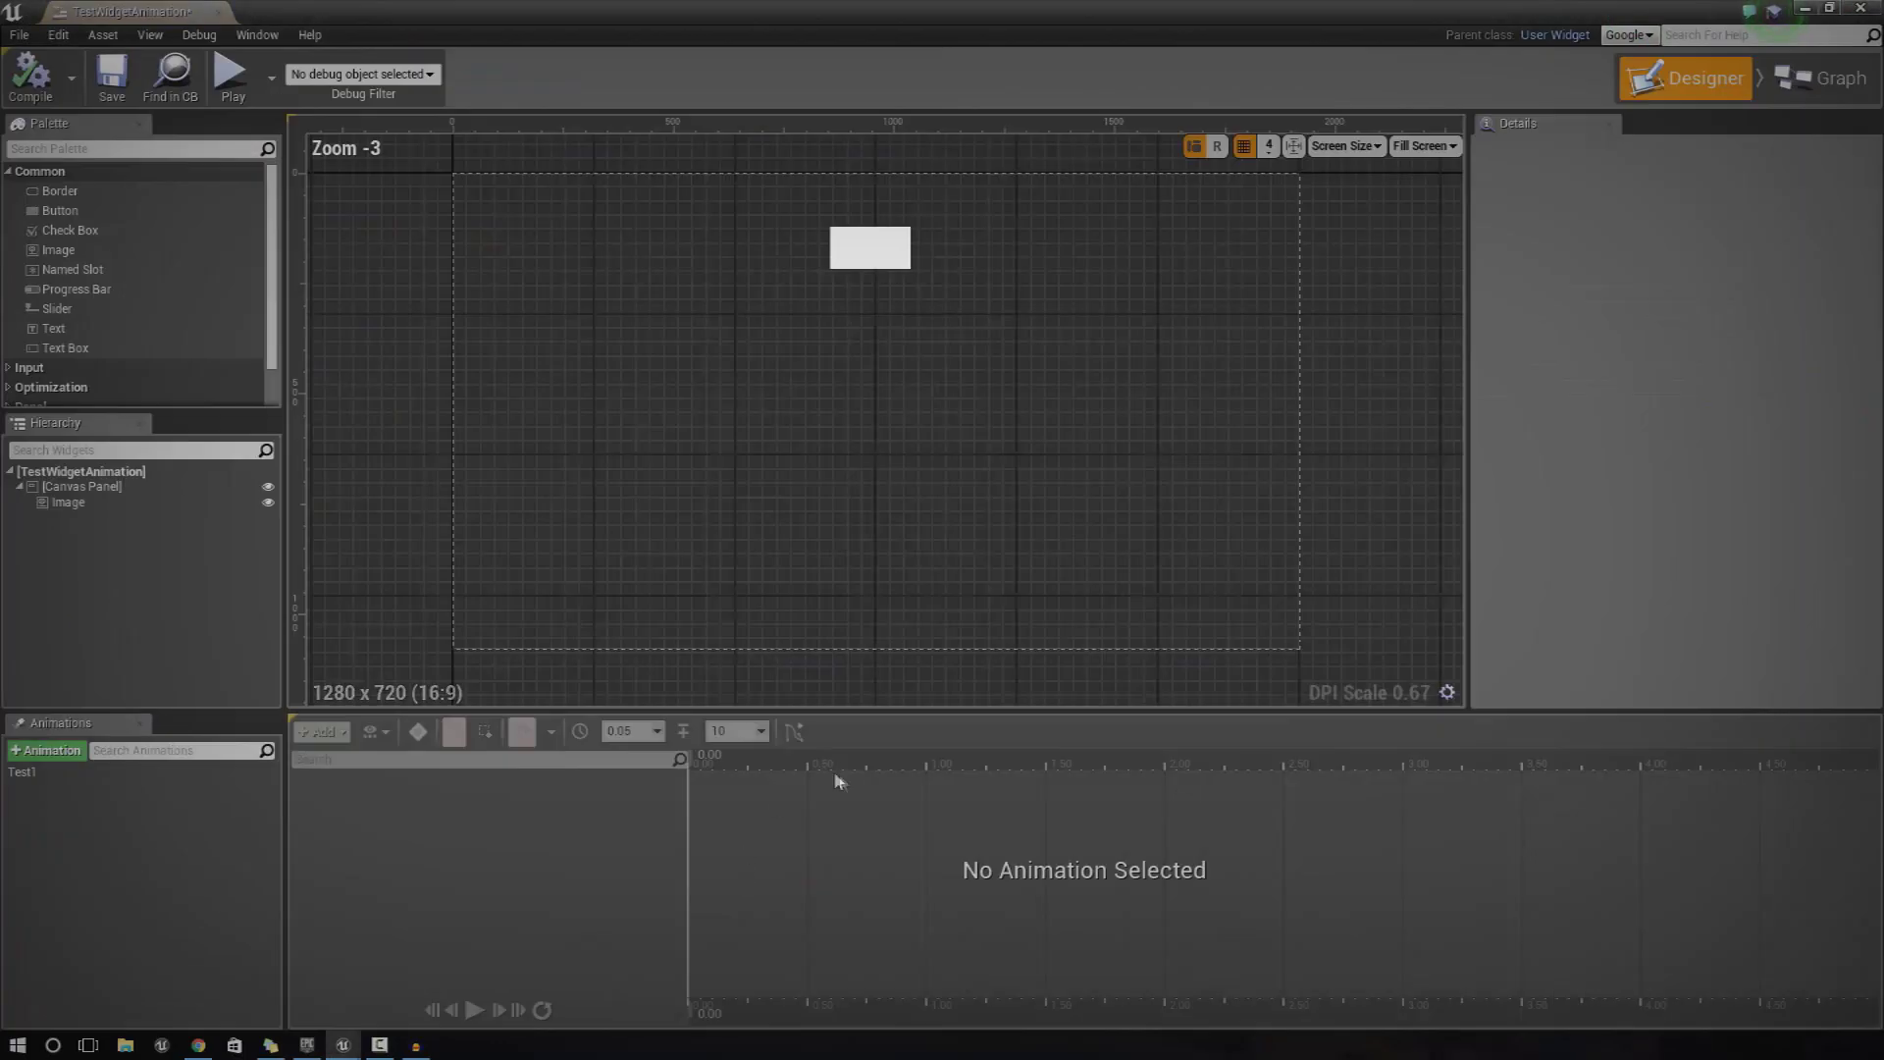
pyautogui.moveTo(921, 366); pyautogui.dragTo(881, 475, button='right')
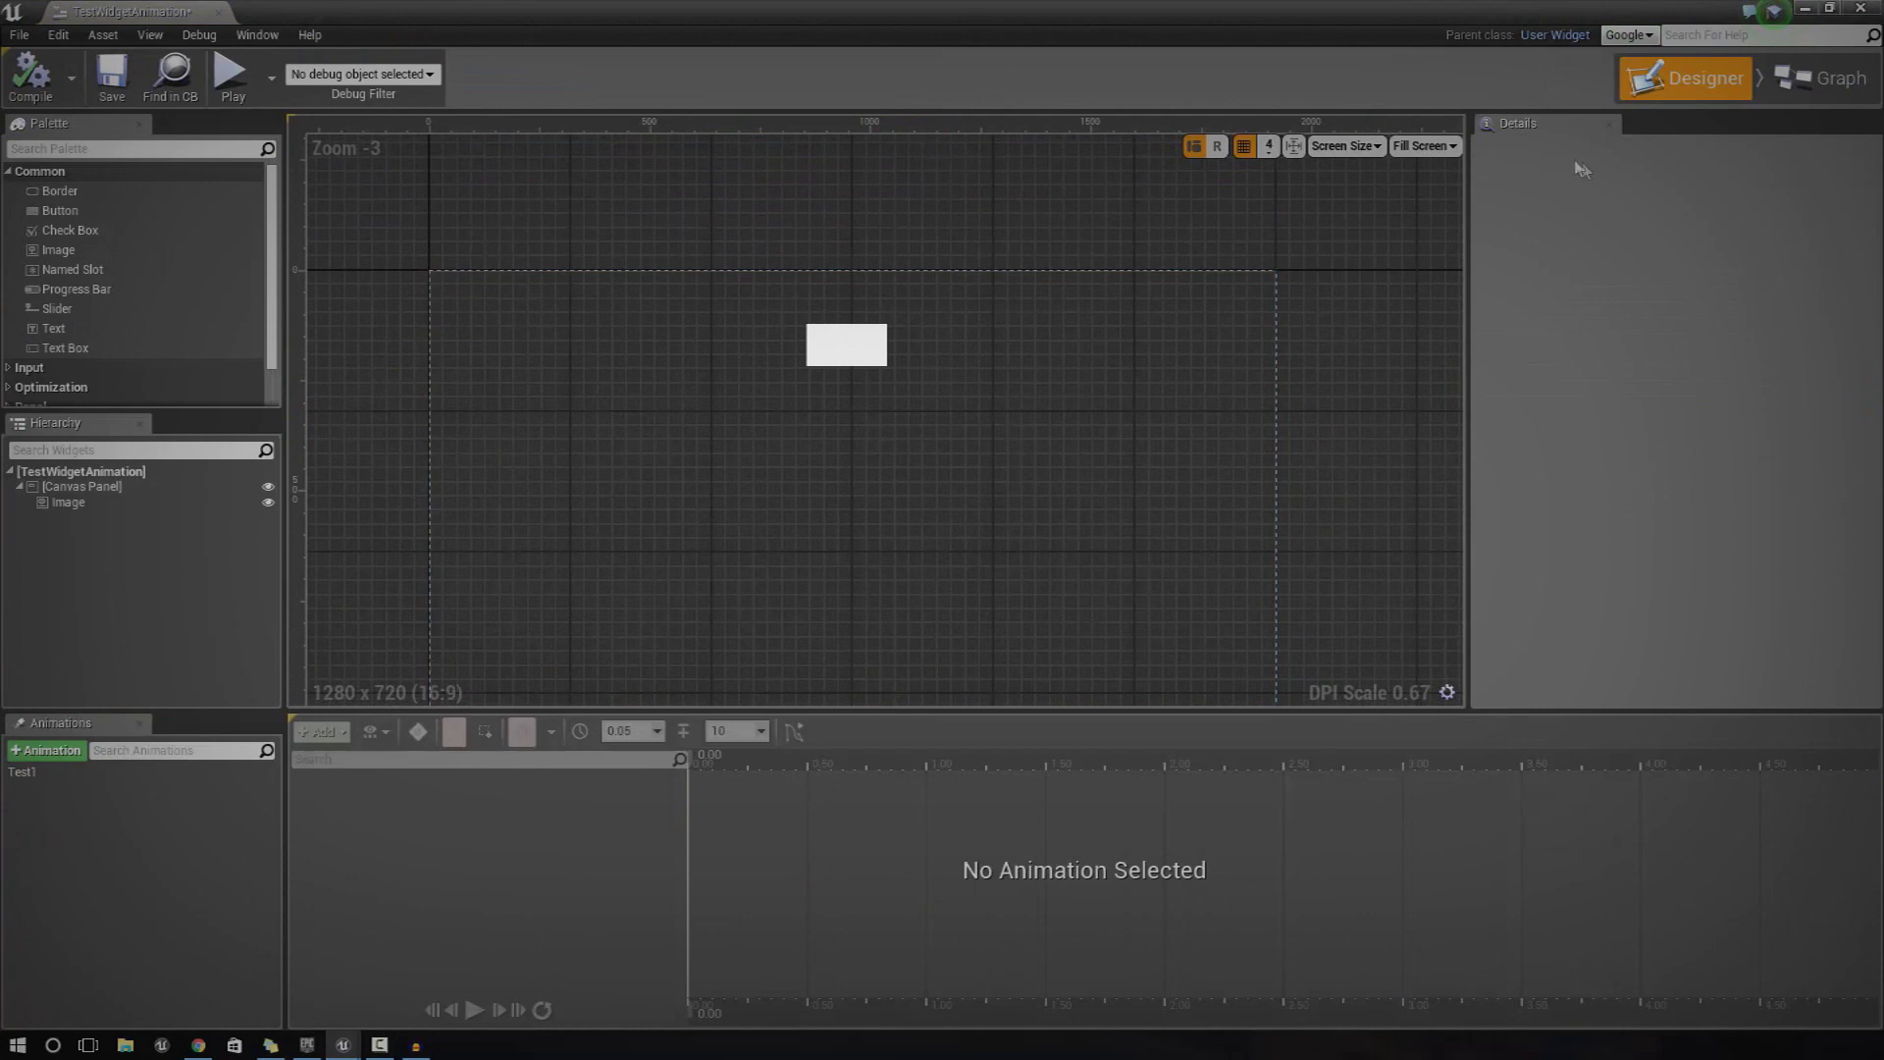
pyautogui.click(1839, 92)
pyautogui.moveTo(1043, 535); pyautogui.dragTo(1022, 534, button='right')
# Add a Play Animation node up and right of Event Construct and connect Event Construct's execution output to it.
pyautogui.rightClick(1046, 365)
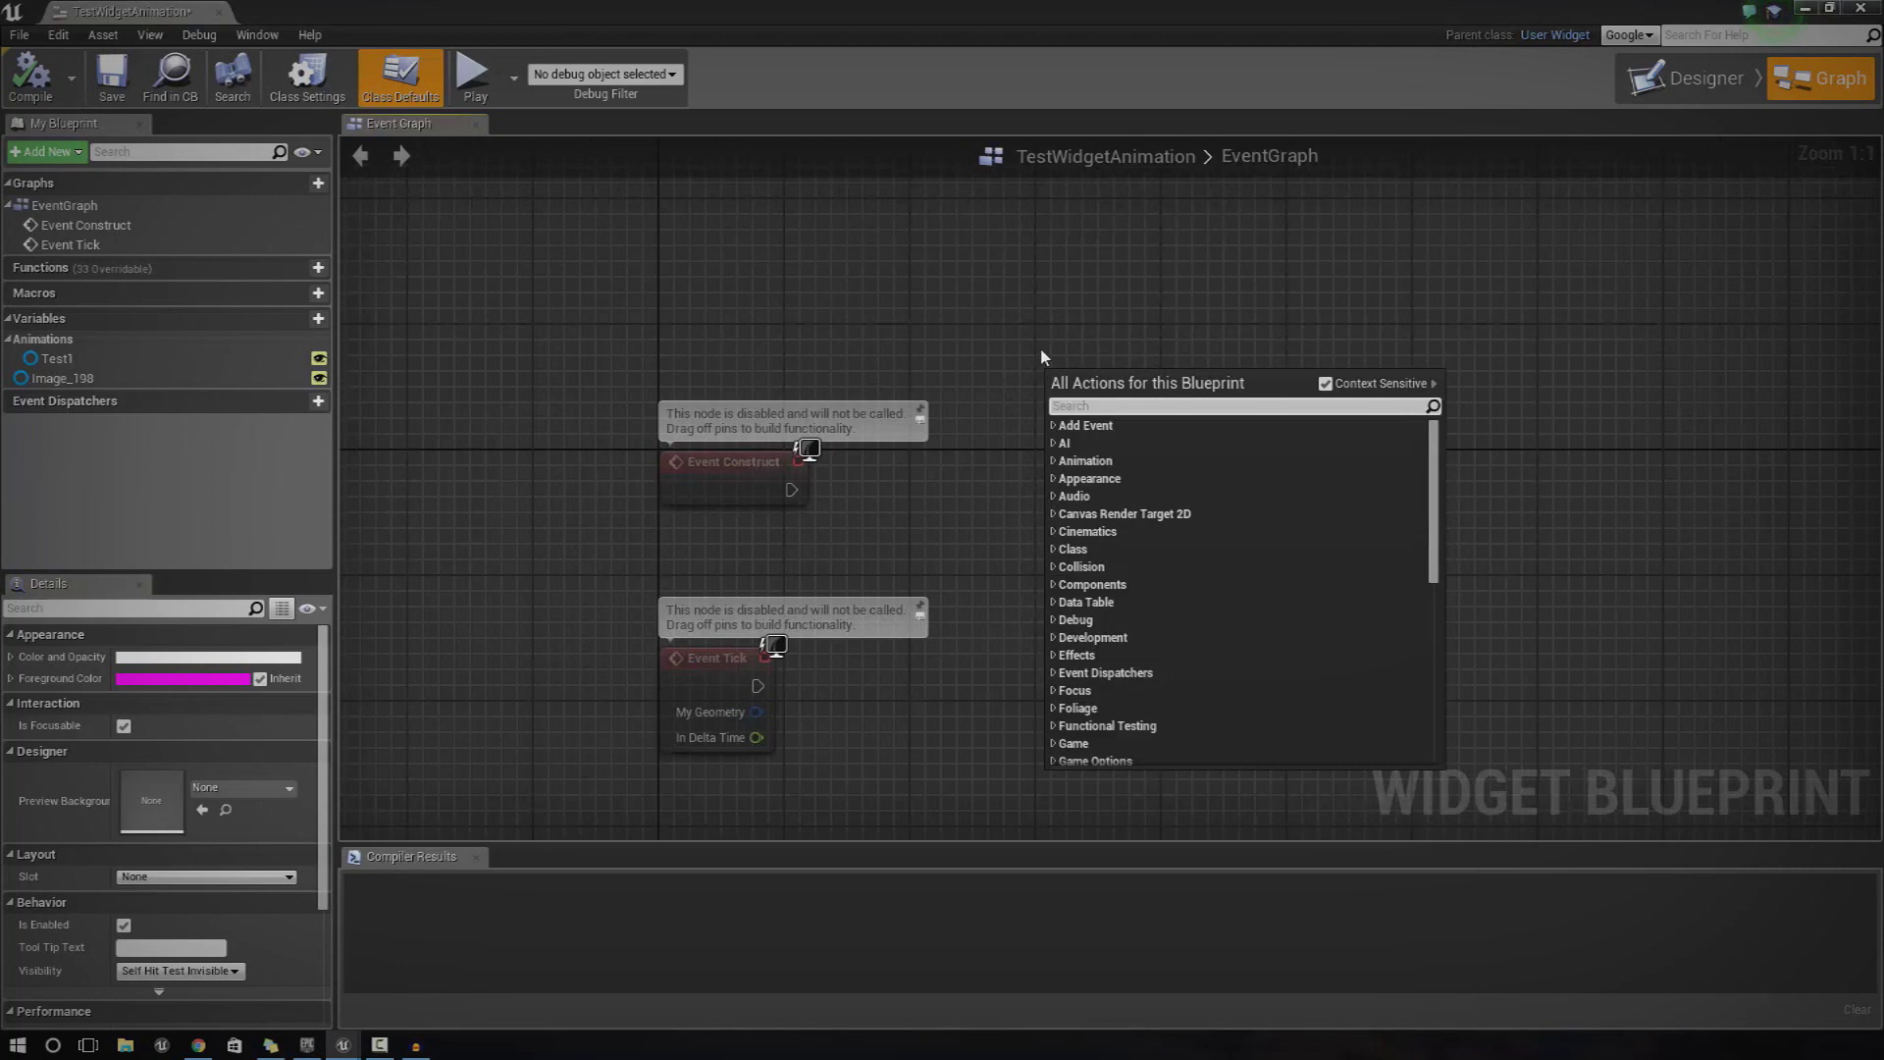
pyautogui.write('play')
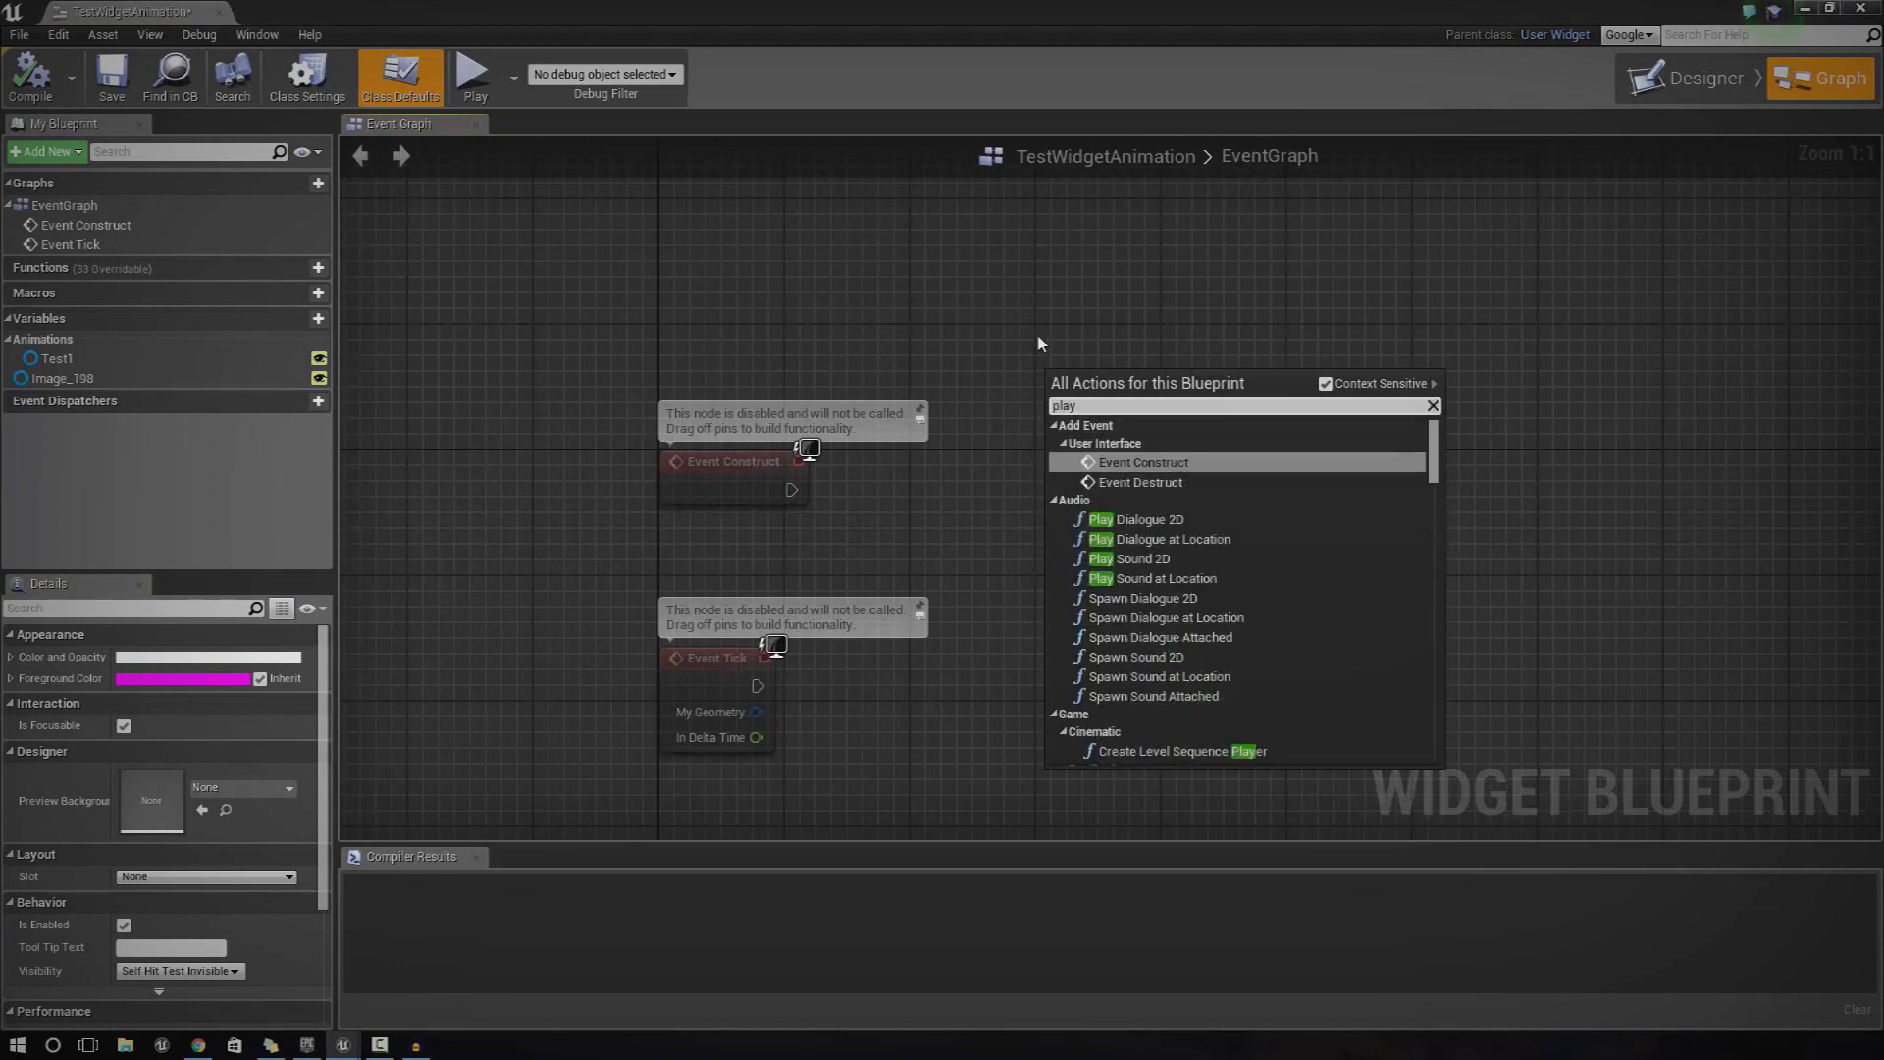
pyautogui.write(' animation')
pyautogui.press('Return')
pyautogui.moveTo(1138, 410); pyautogui.dragTo(1117, 306)
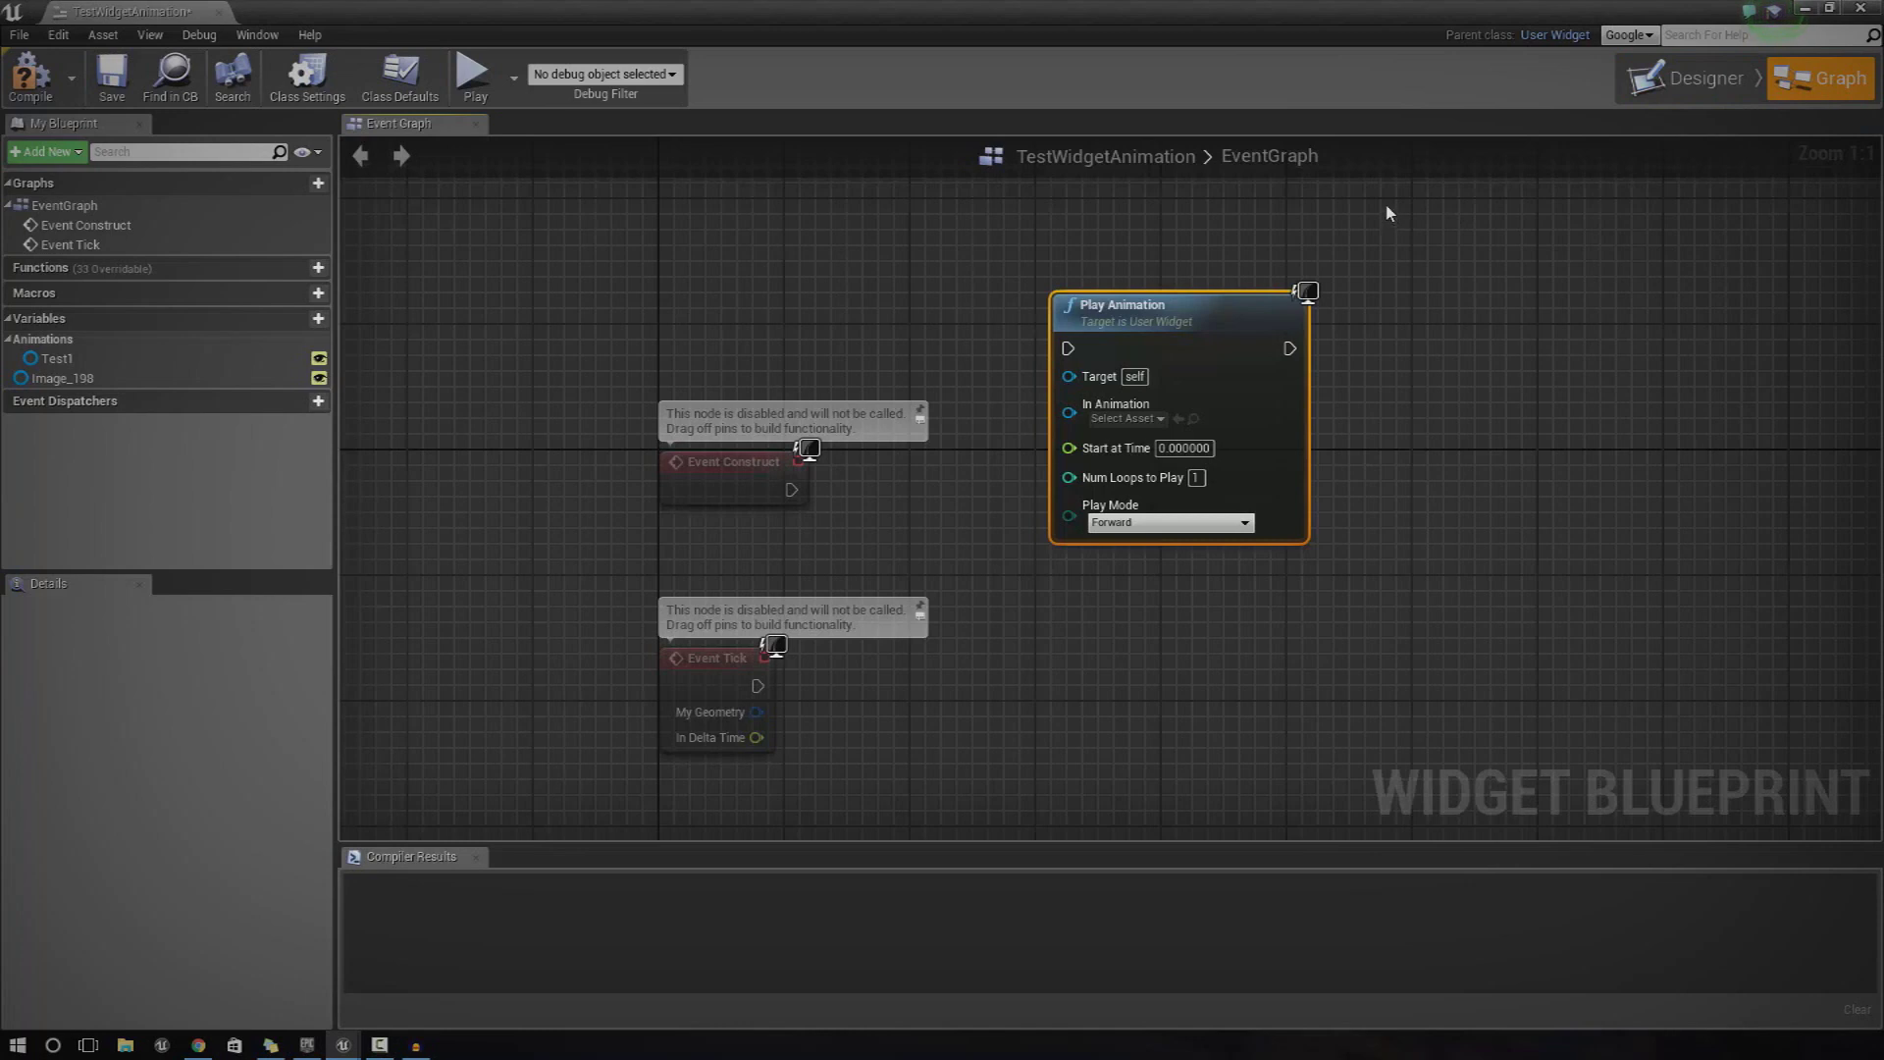
pyautogui.moveTo(791, 489); pyautogui.dragTo(1070, 350)
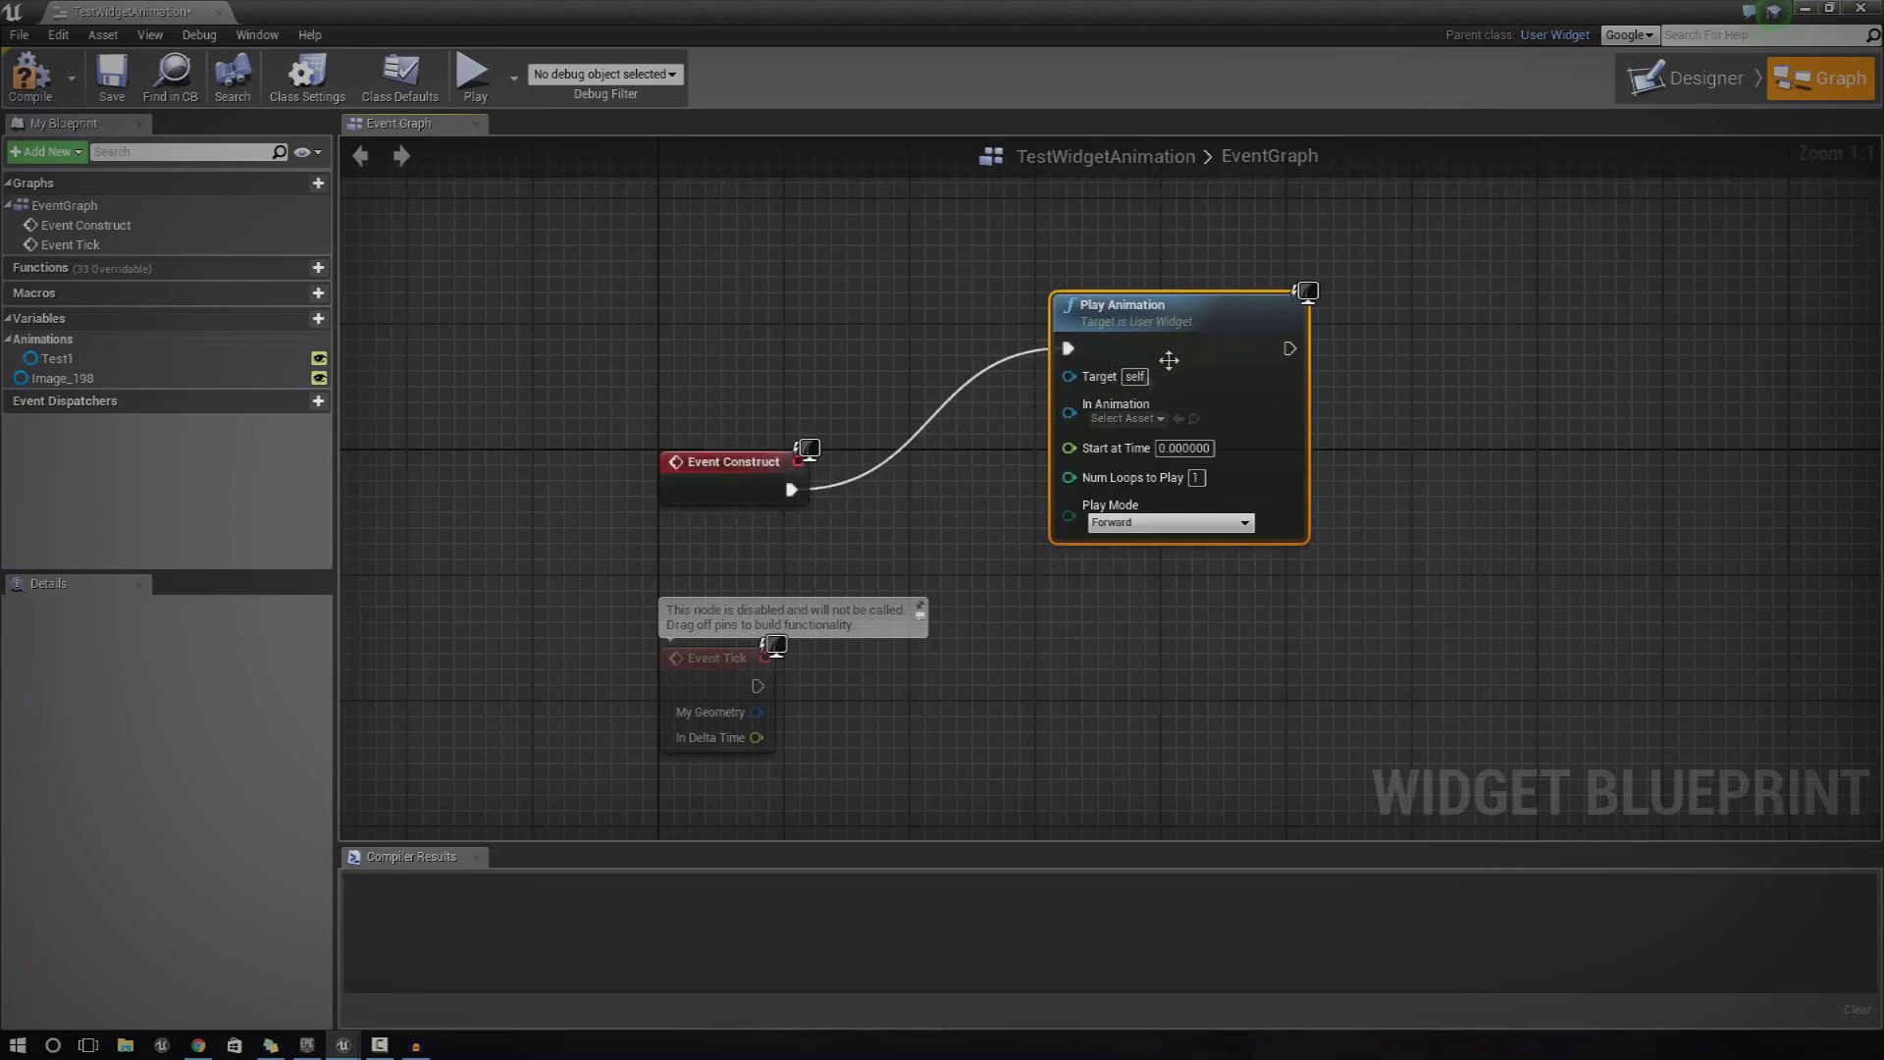
# Add the Test1 animation variable to the graph and connect it to the In Animation input of the Play Animation node.
pyautogui.click(1112, 420)
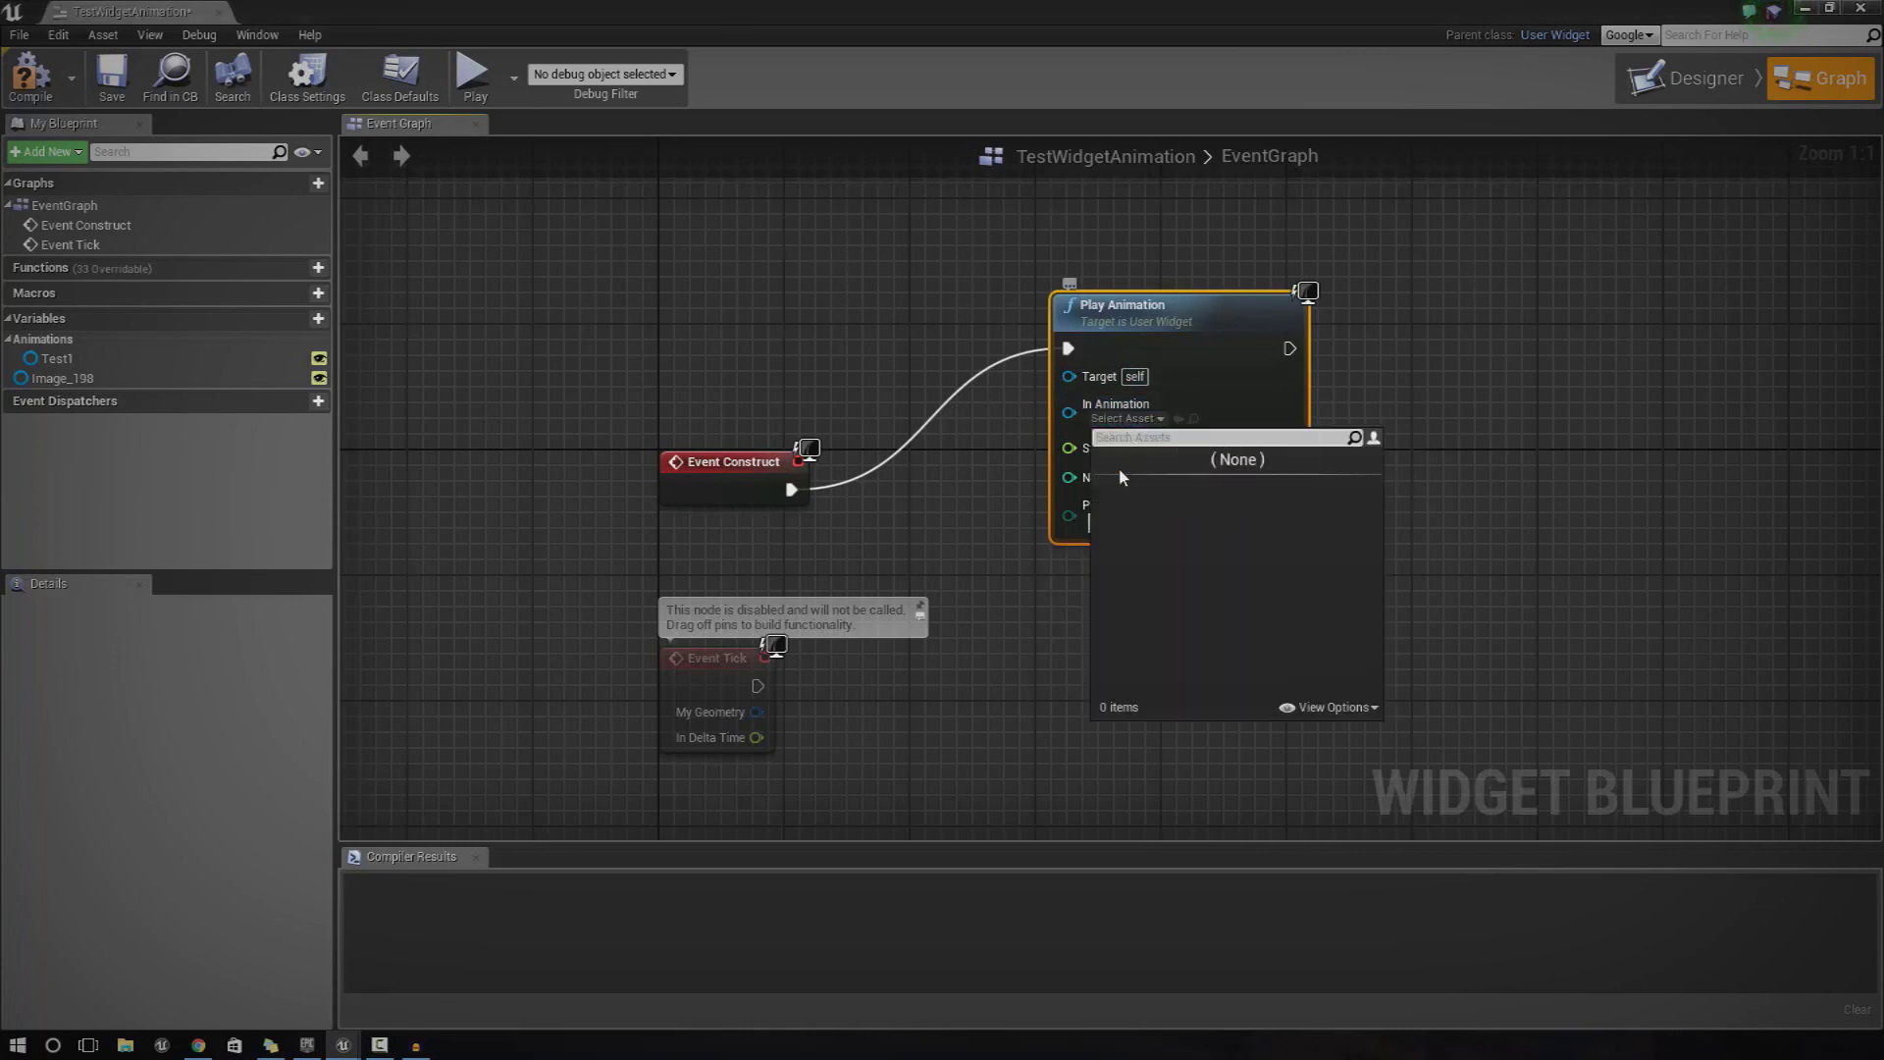
pyautogui.click(1146, 422)
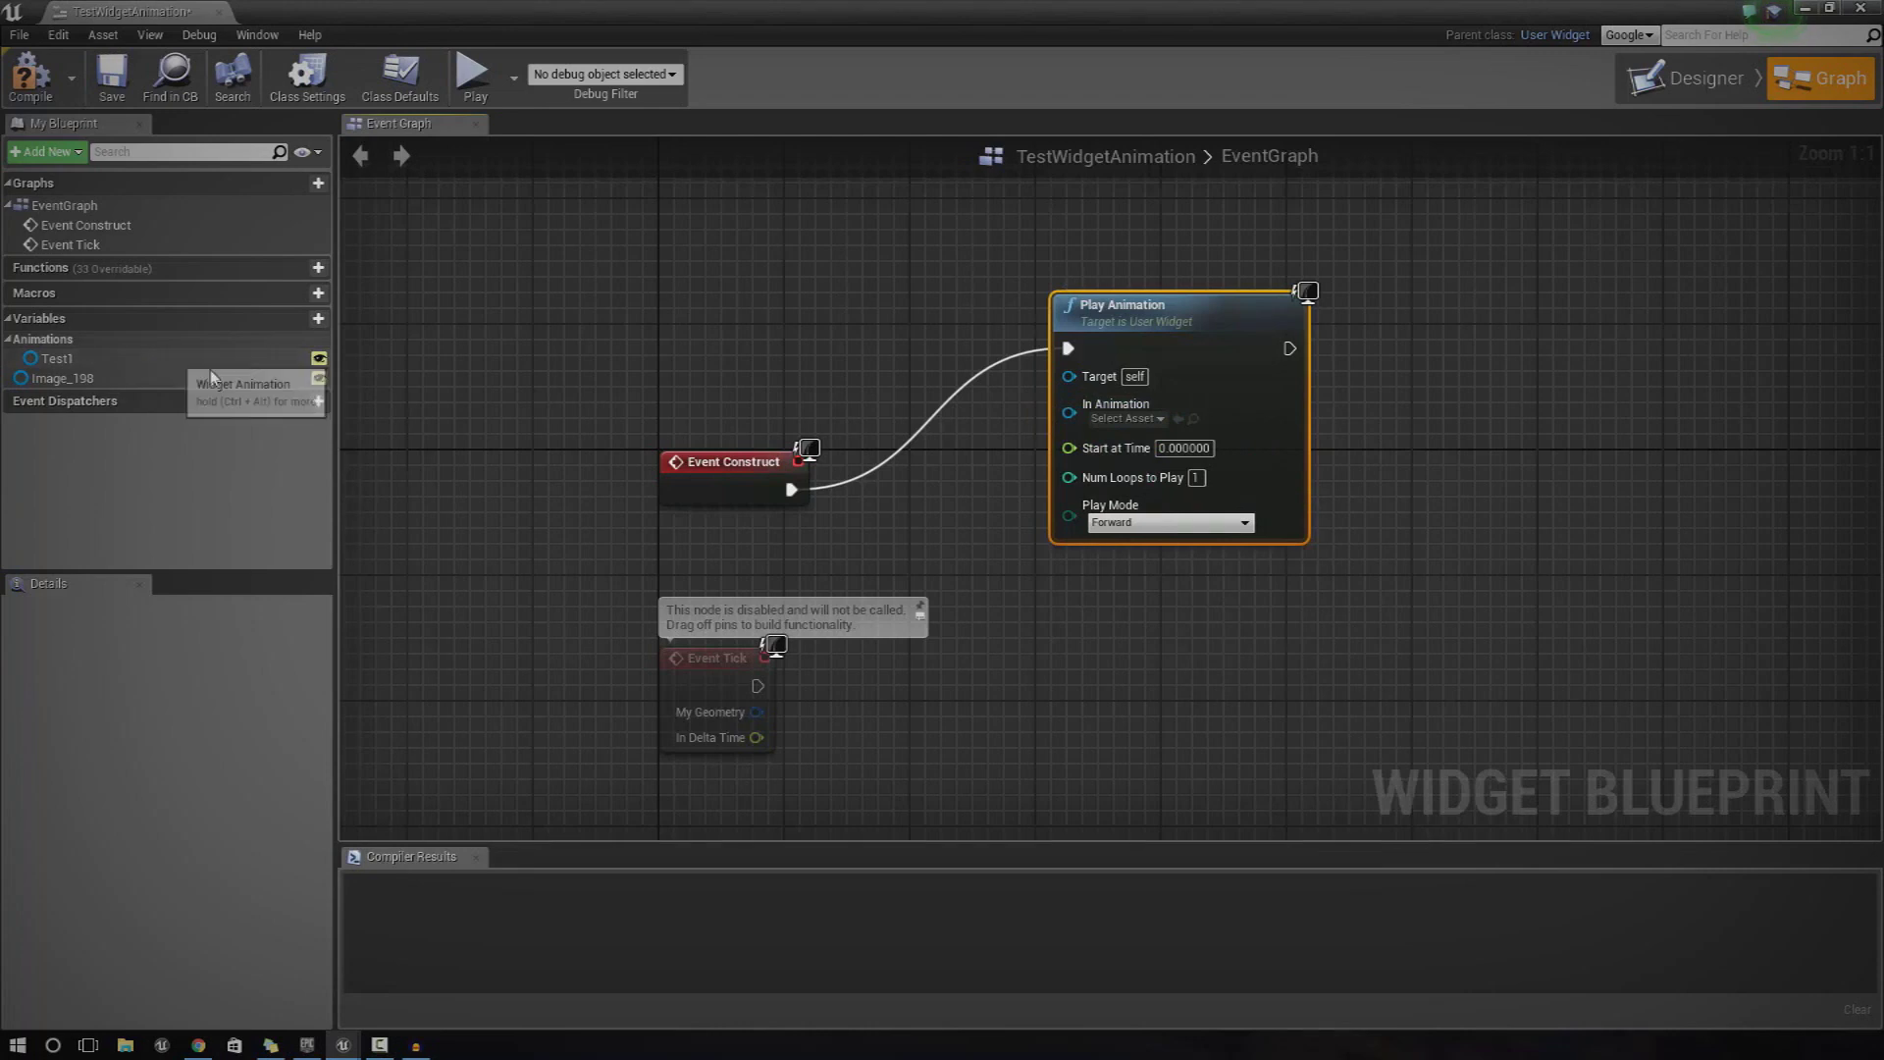
pyautogui.click(8, 340)
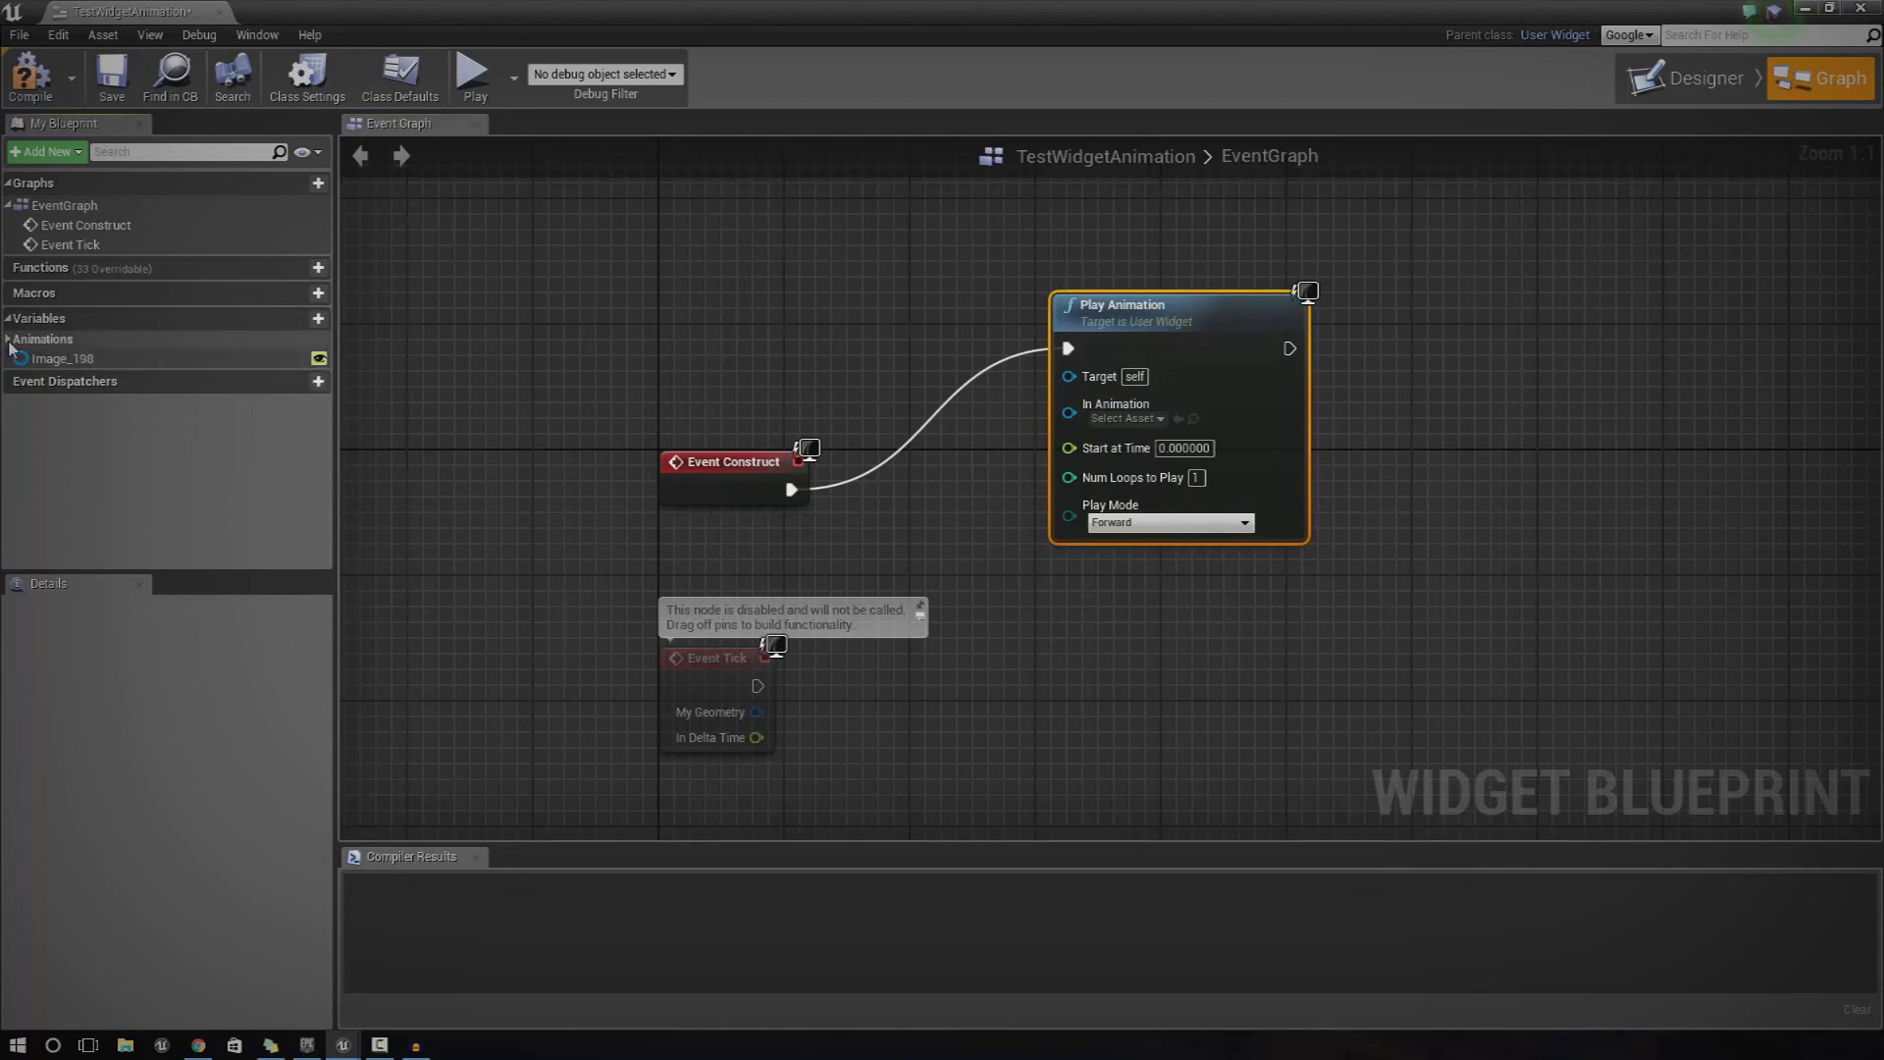
pyautogui.click(11, 346)
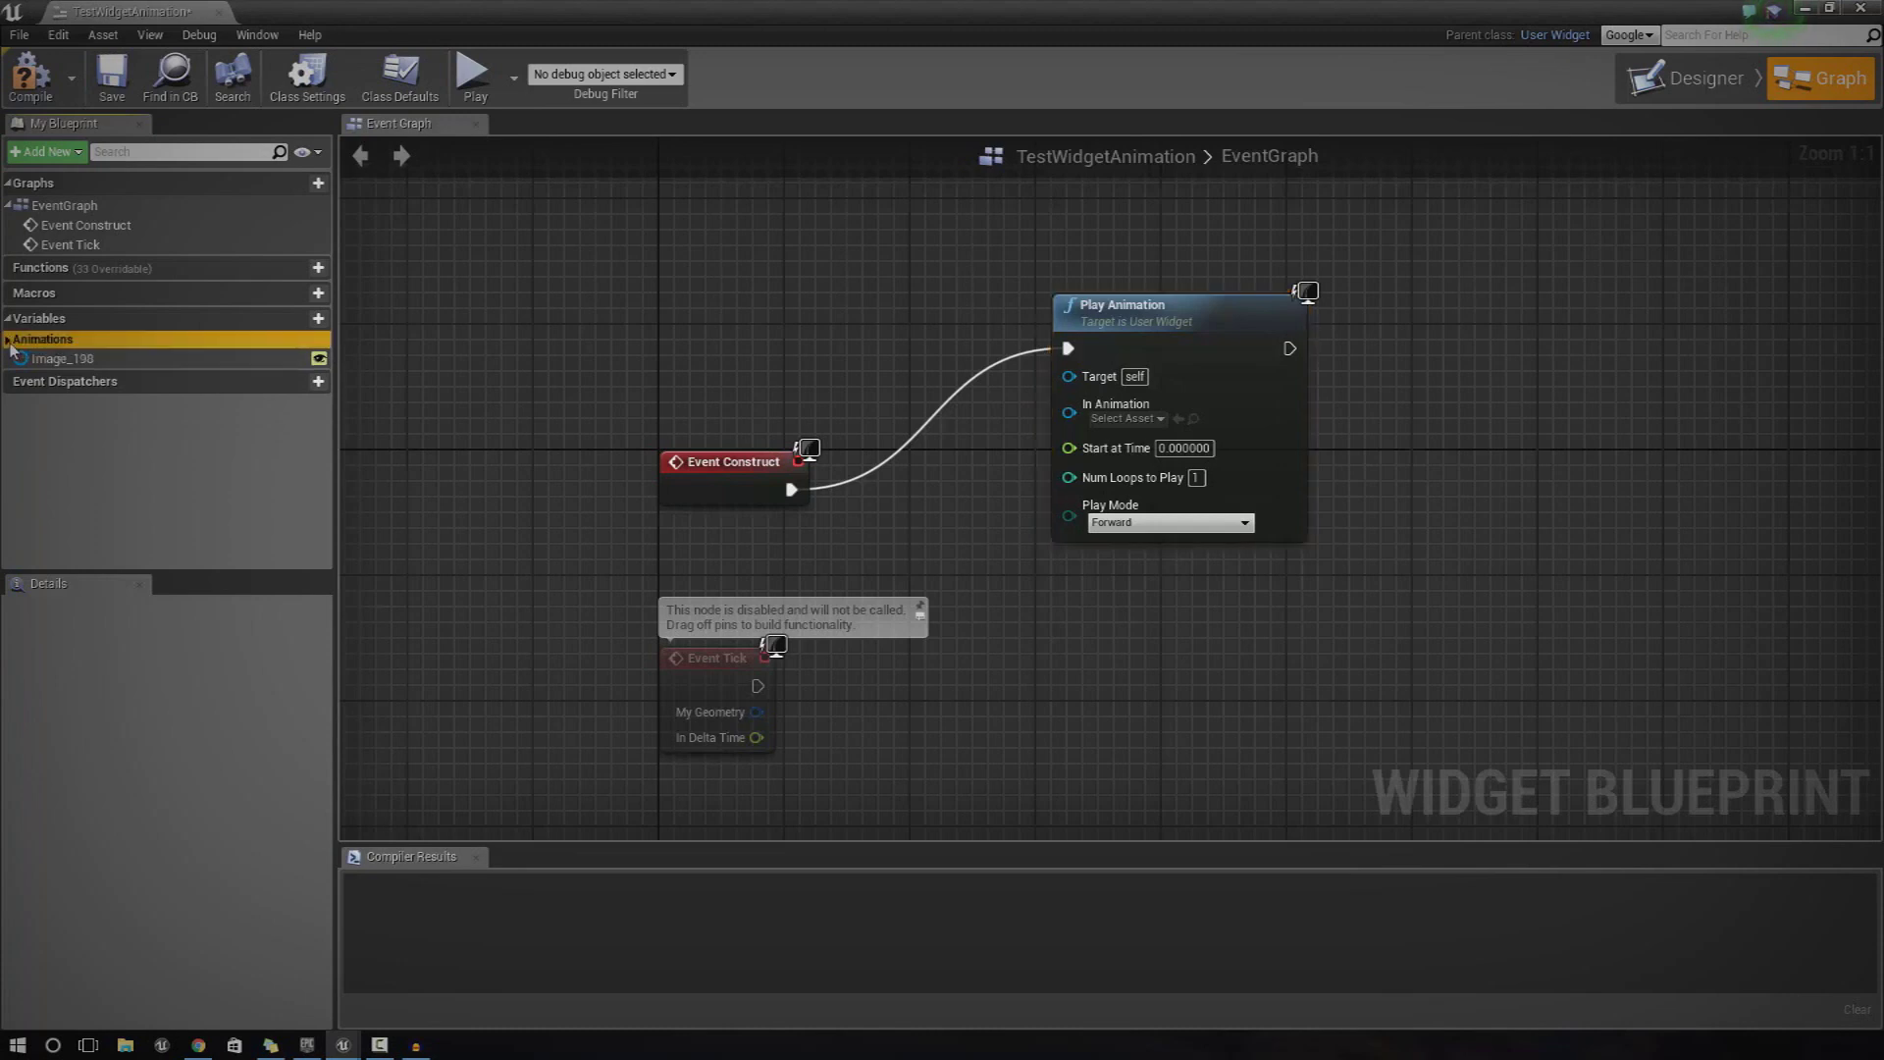
pyautogui.click(8, 339)
pyautogui.moveTo(57, 358); pyautogui.dragTo(1087, 418)
pyautogui.click(814, 341)
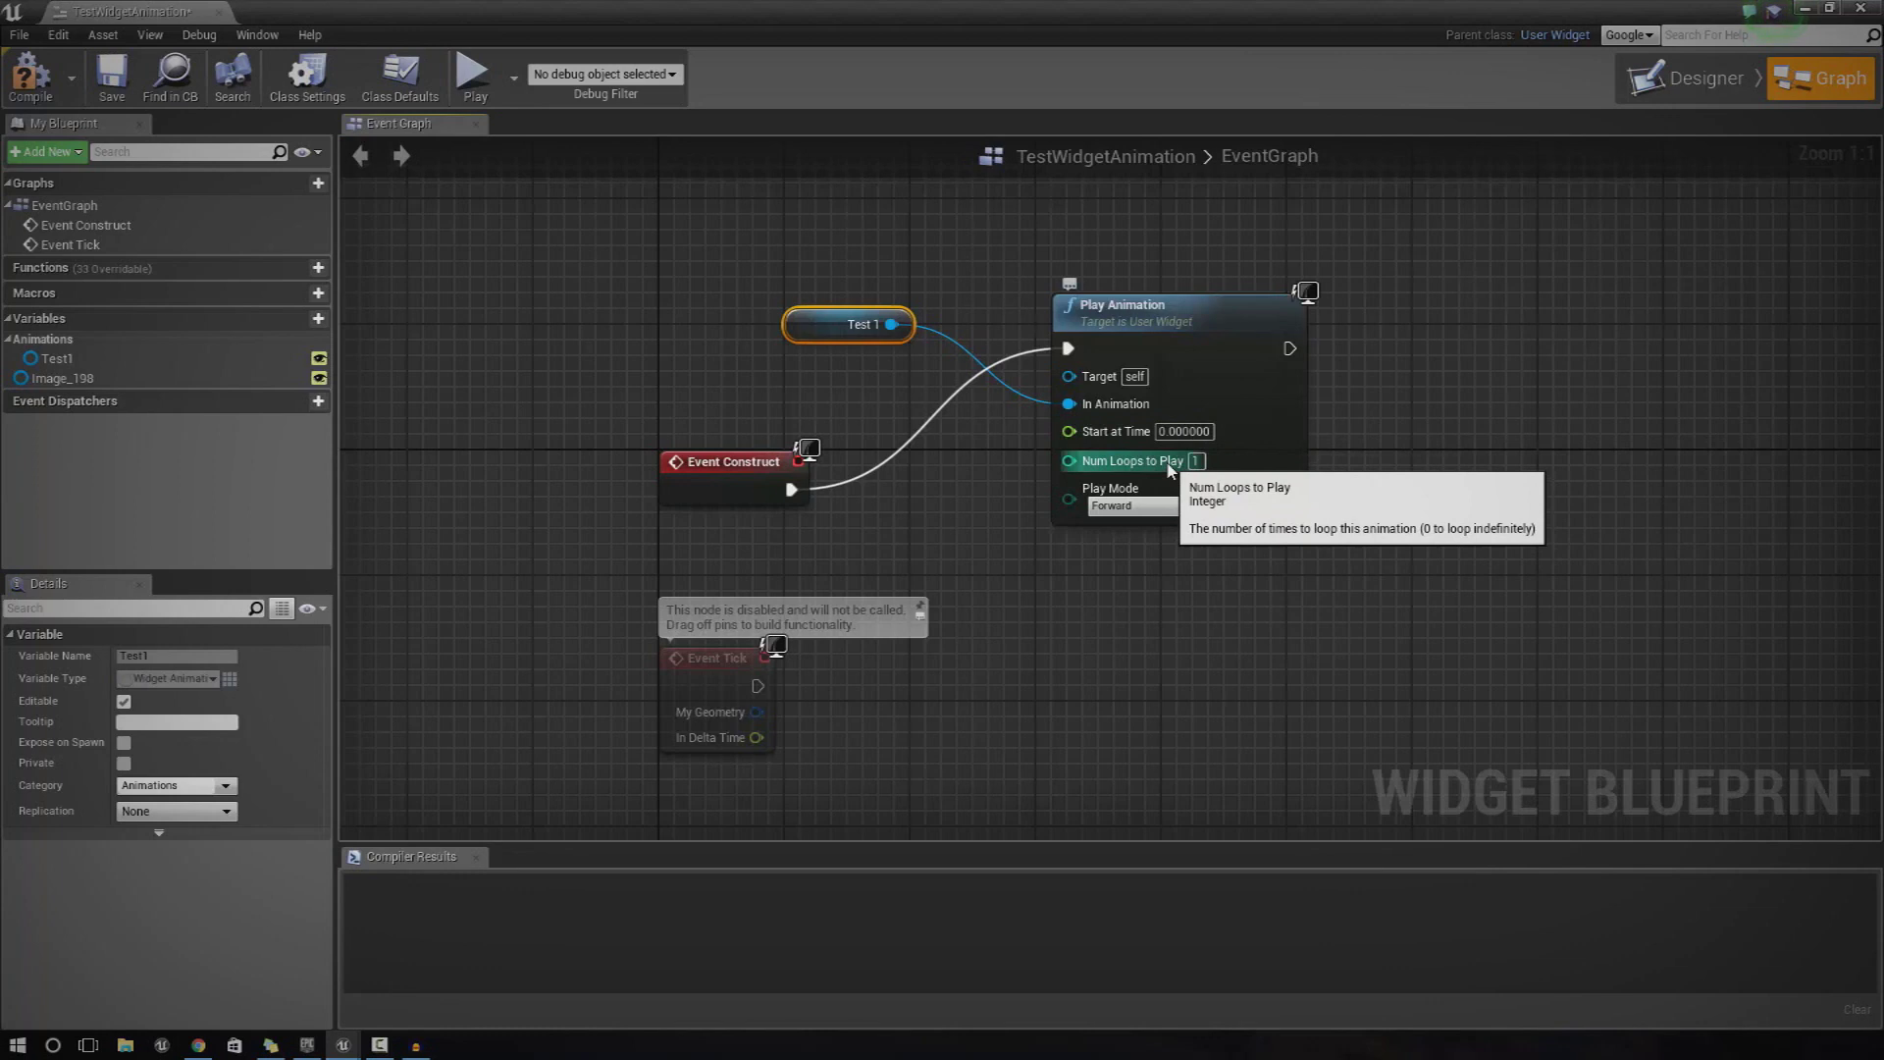
# On the Play Animation node, set Num Loops to Play to 2 and Play Mode to Ping Pong.
pyautogui.click(1197, 460)
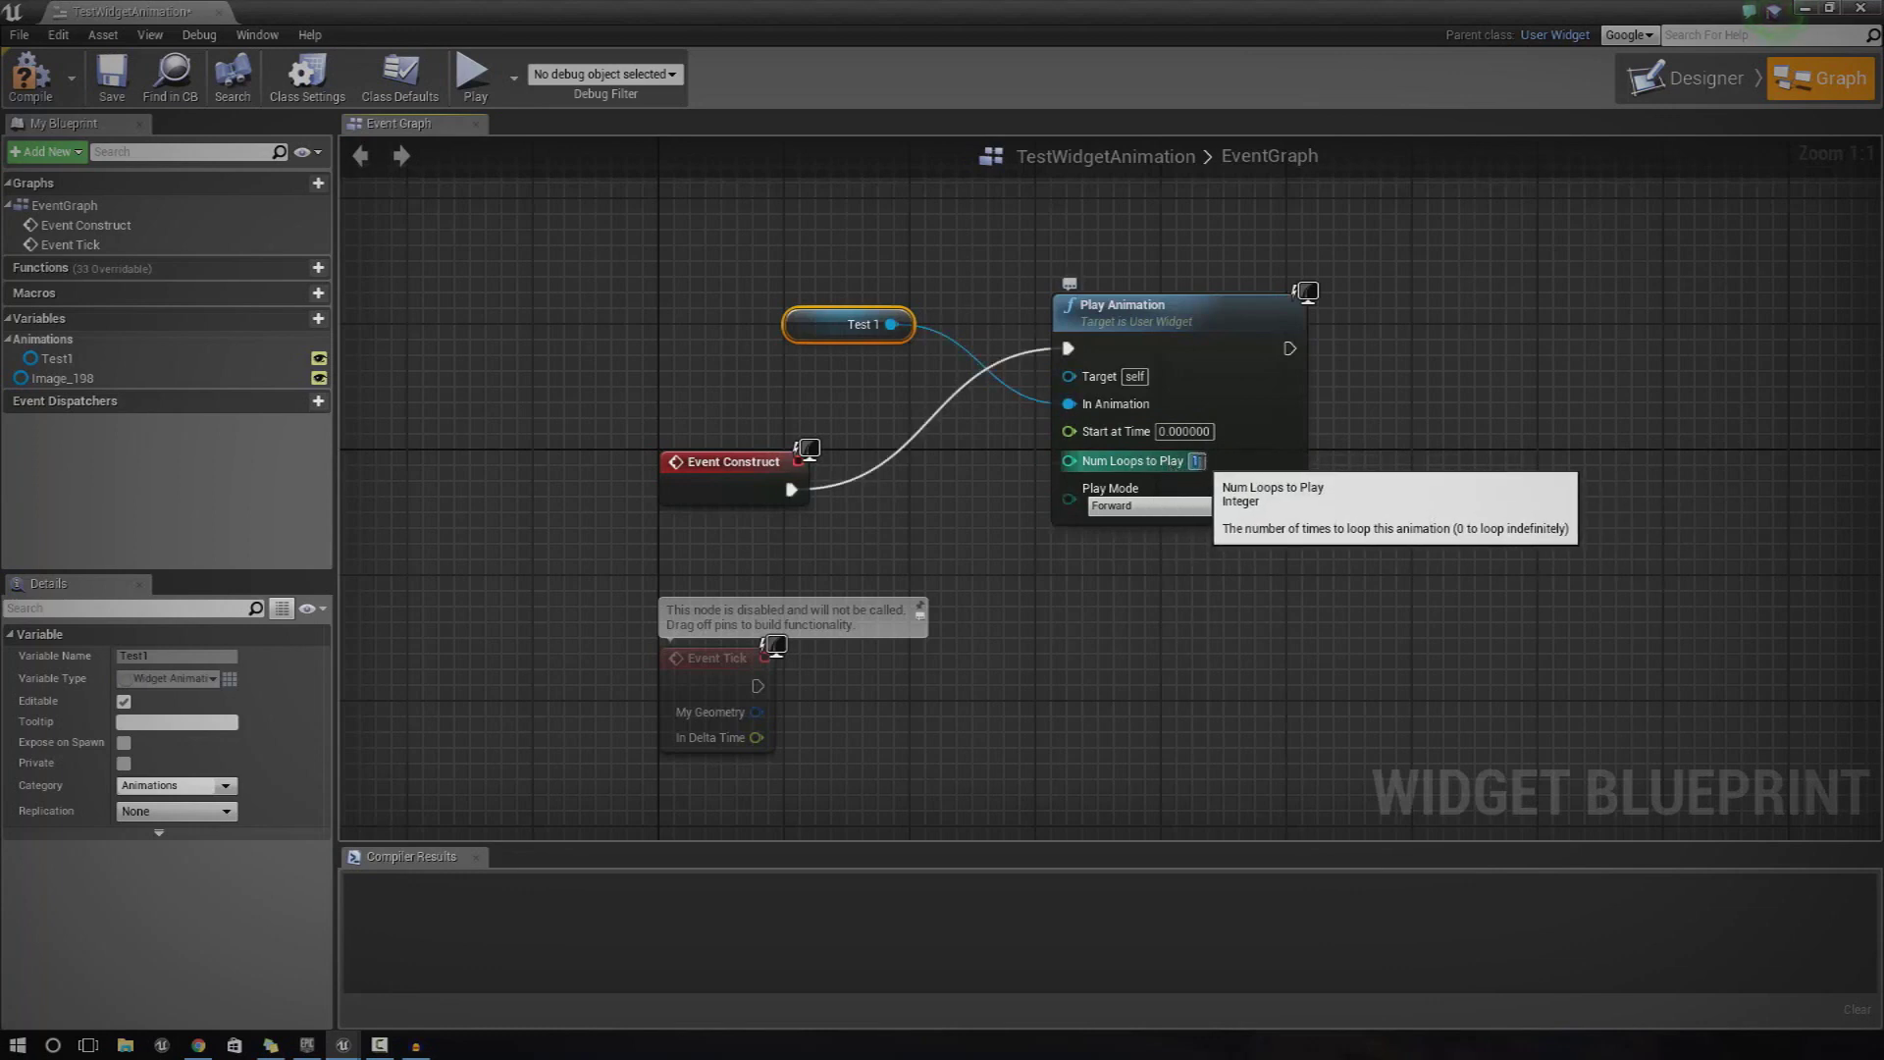
pyautogui.write('2')
pyautogui.click(1129, 506)
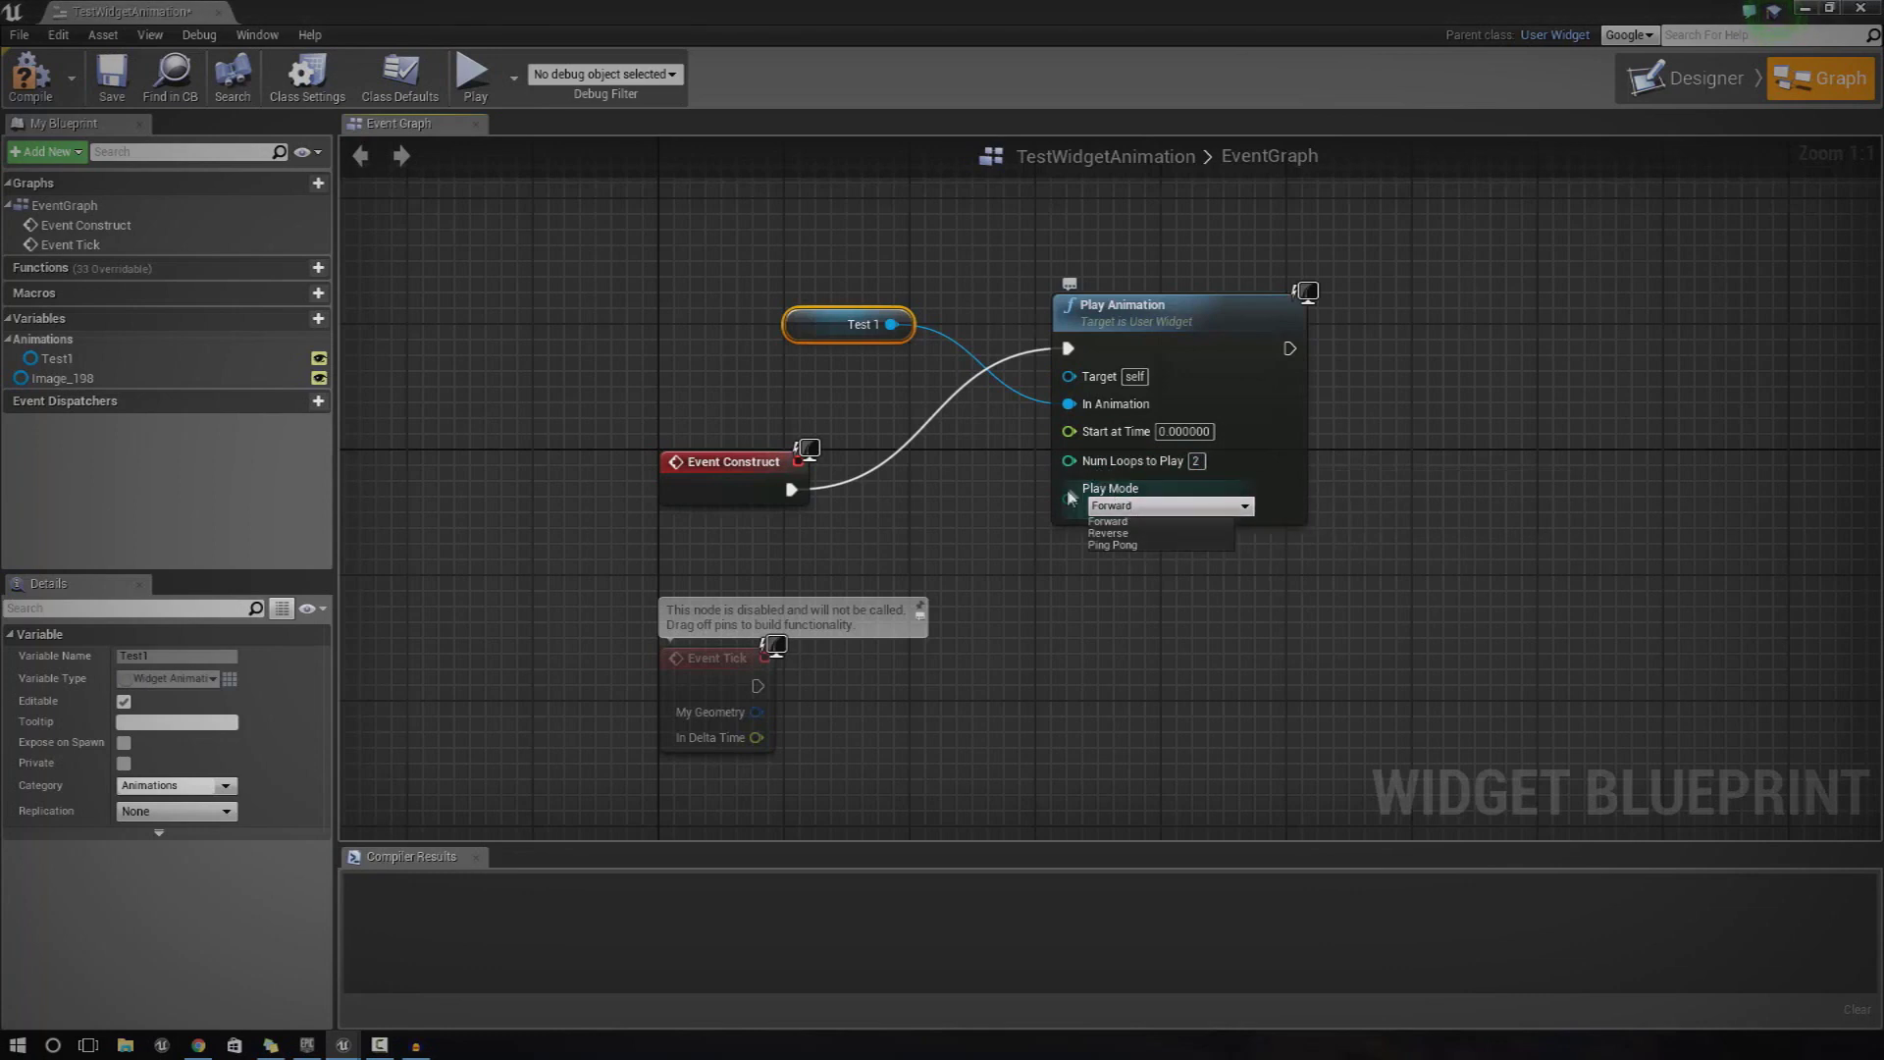
pyautogui.click(1118, 546)
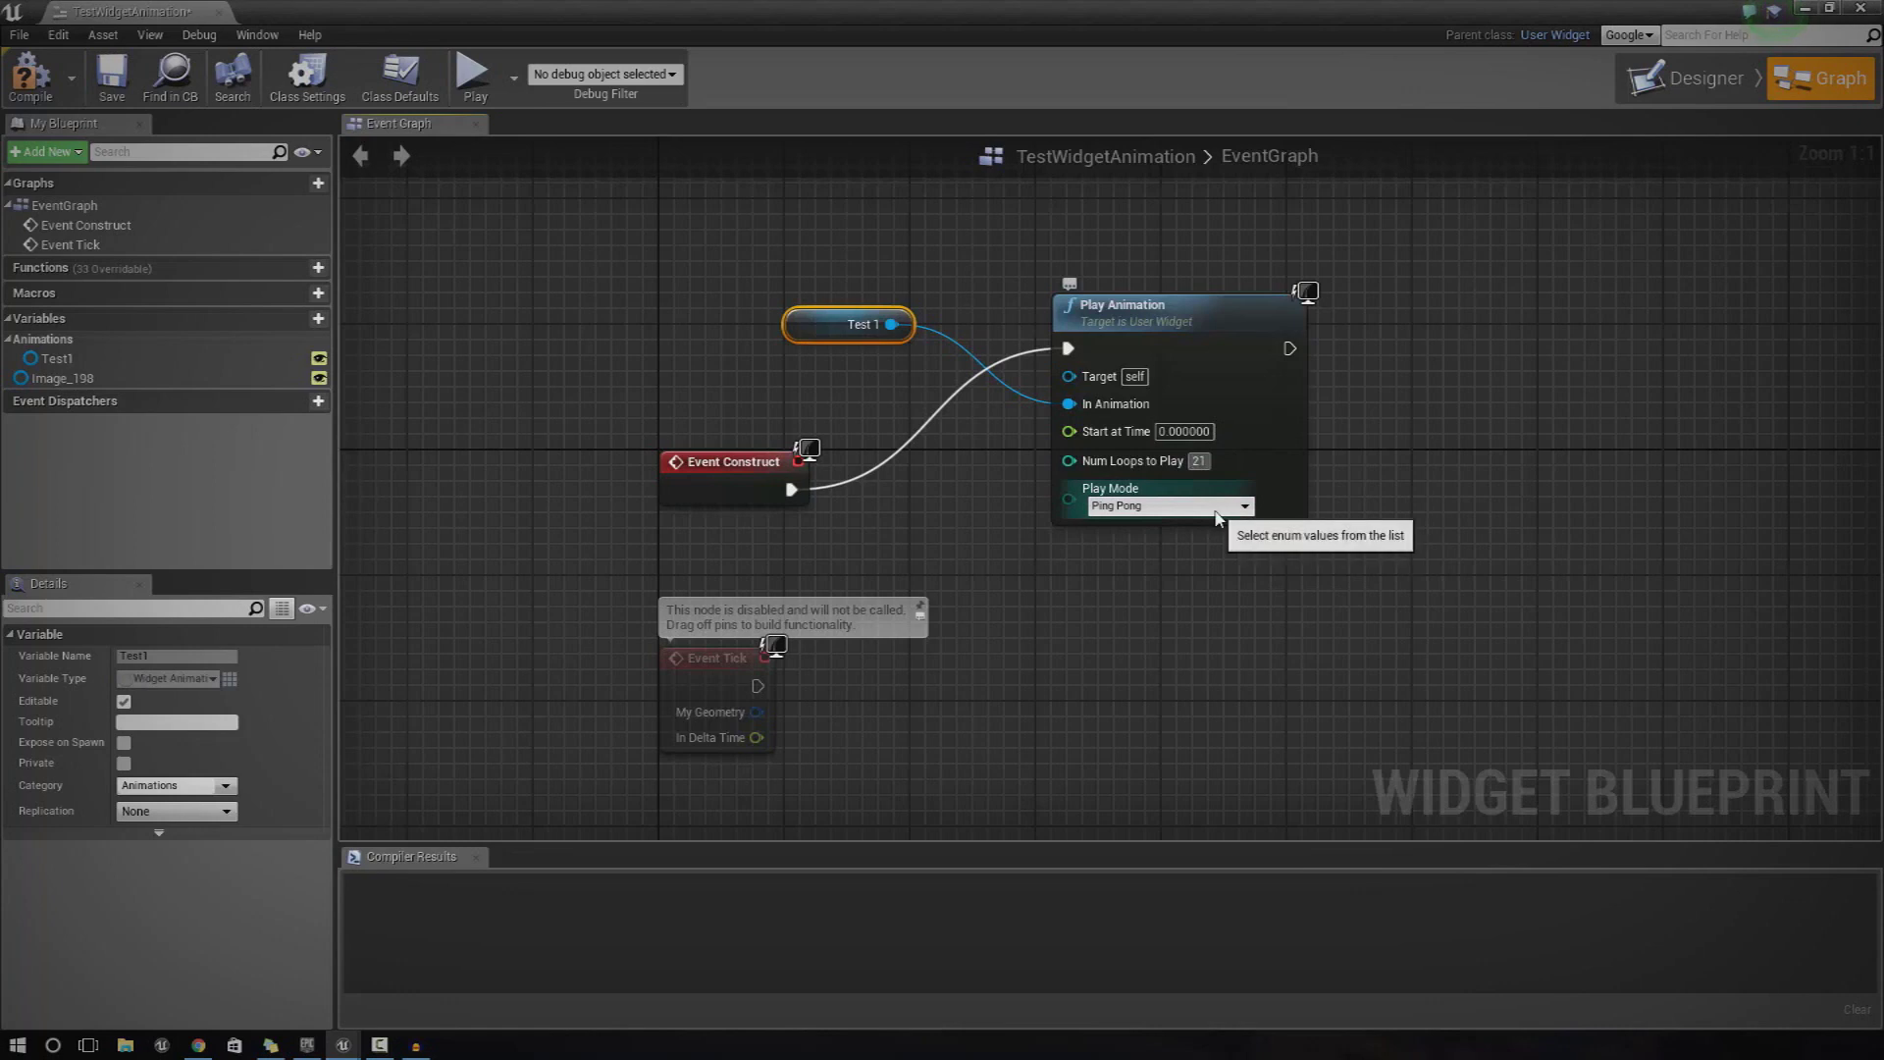
pyautogui.click(1217, 514)
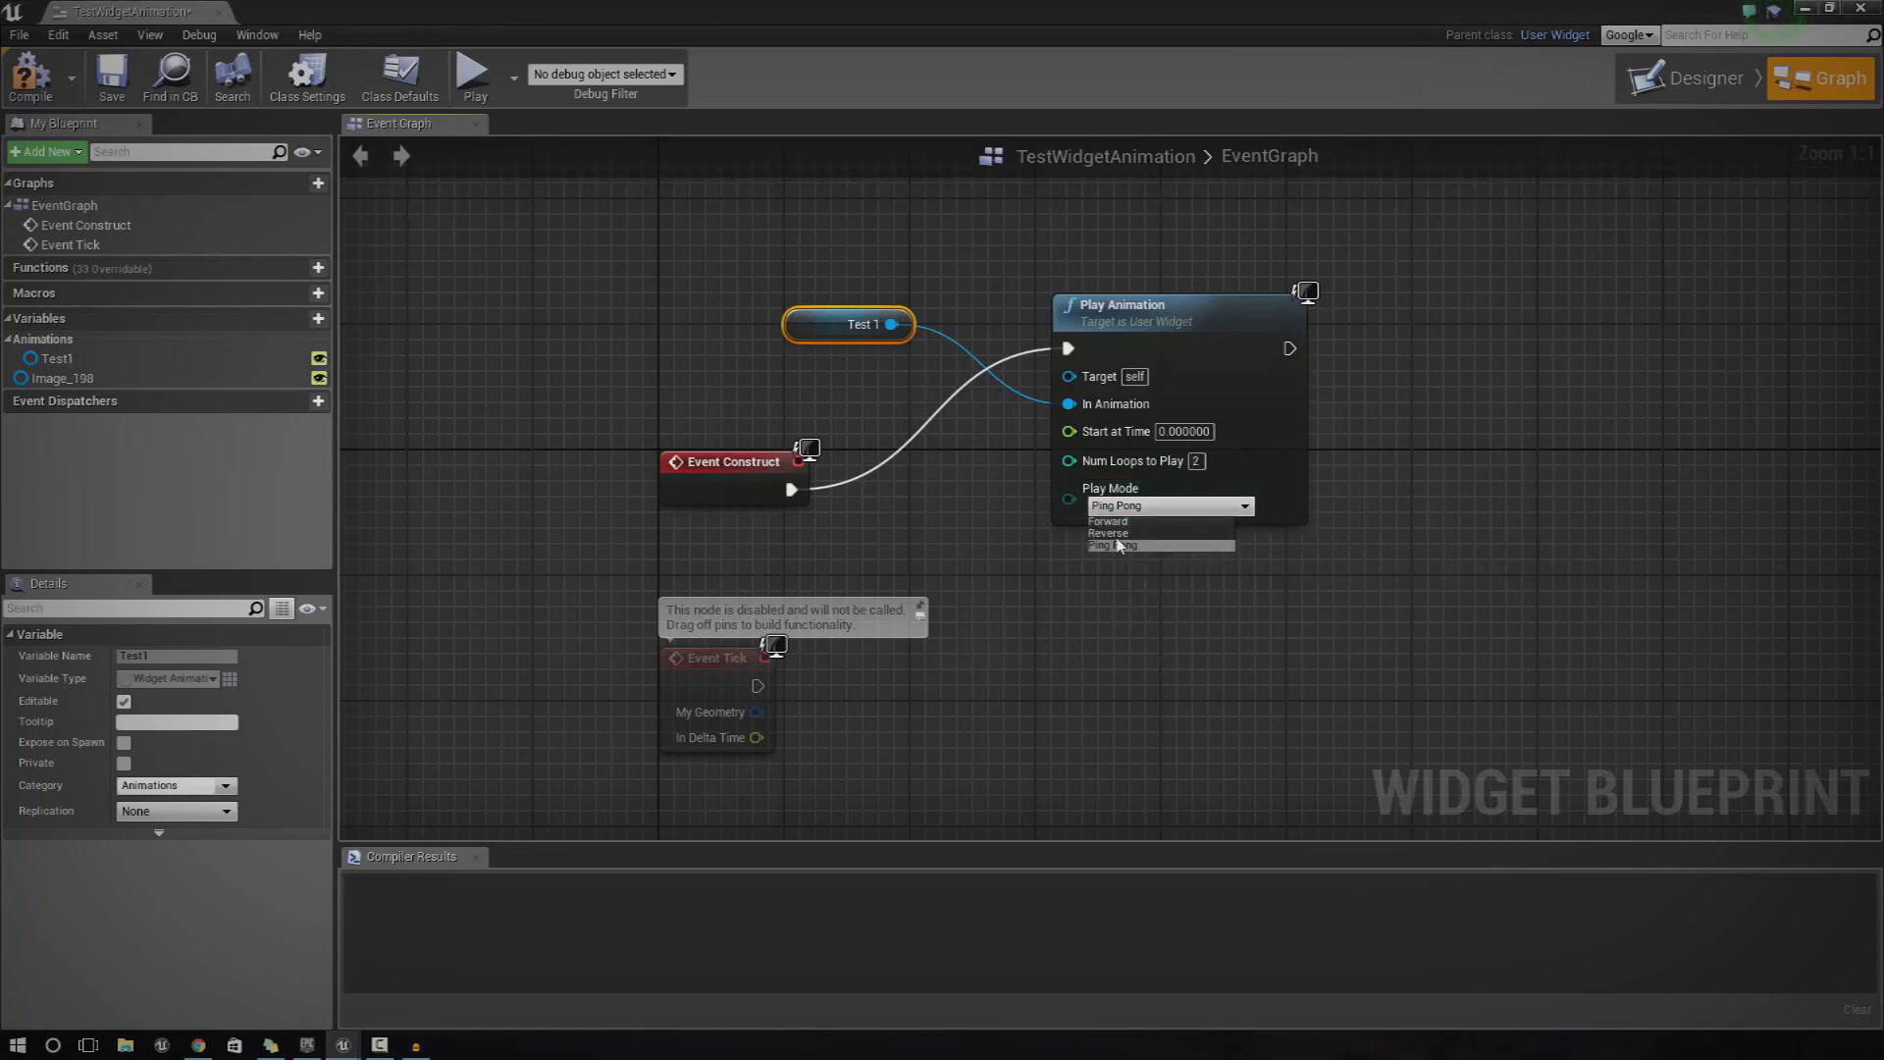
pyautogui.click(1198, 461)
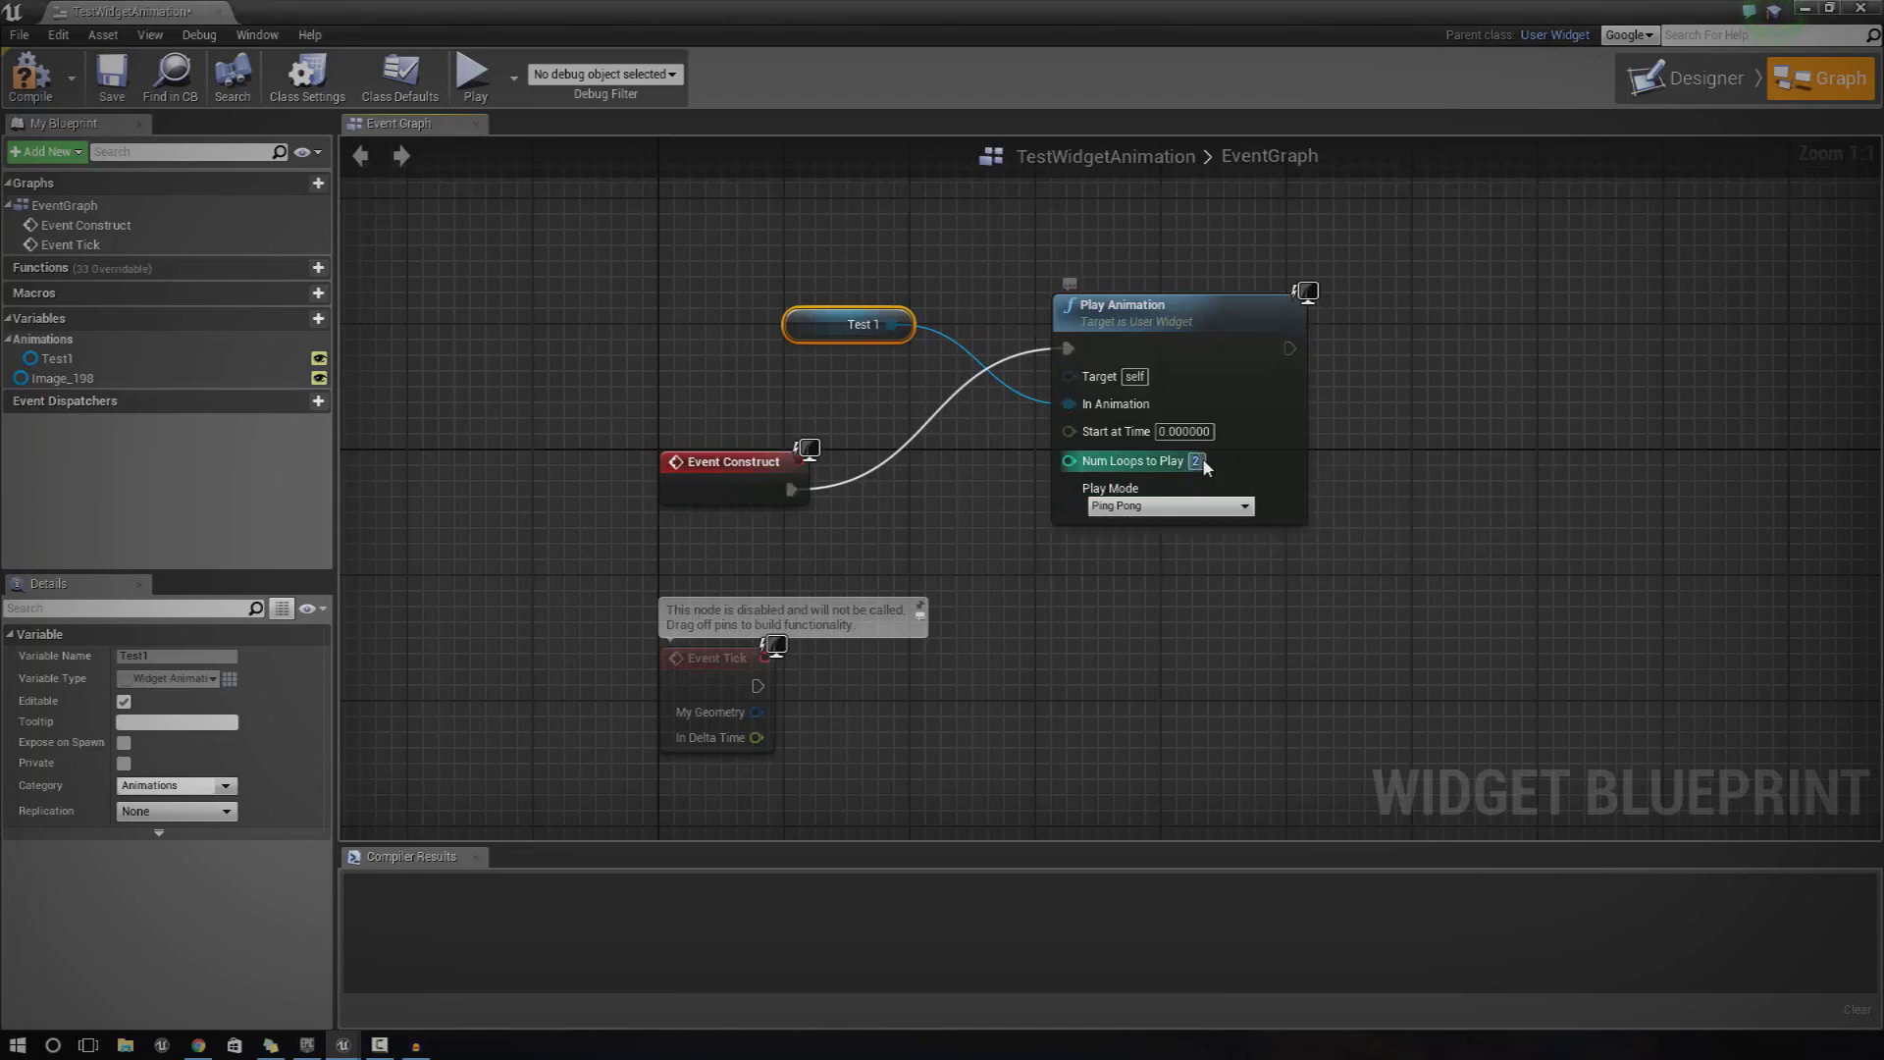
# Close the widget blueprint and play-test the level, running the character around while watching the image animation, and end the play session.
pyautogui.click(219, 13)
pyautogui.click(947, 77)
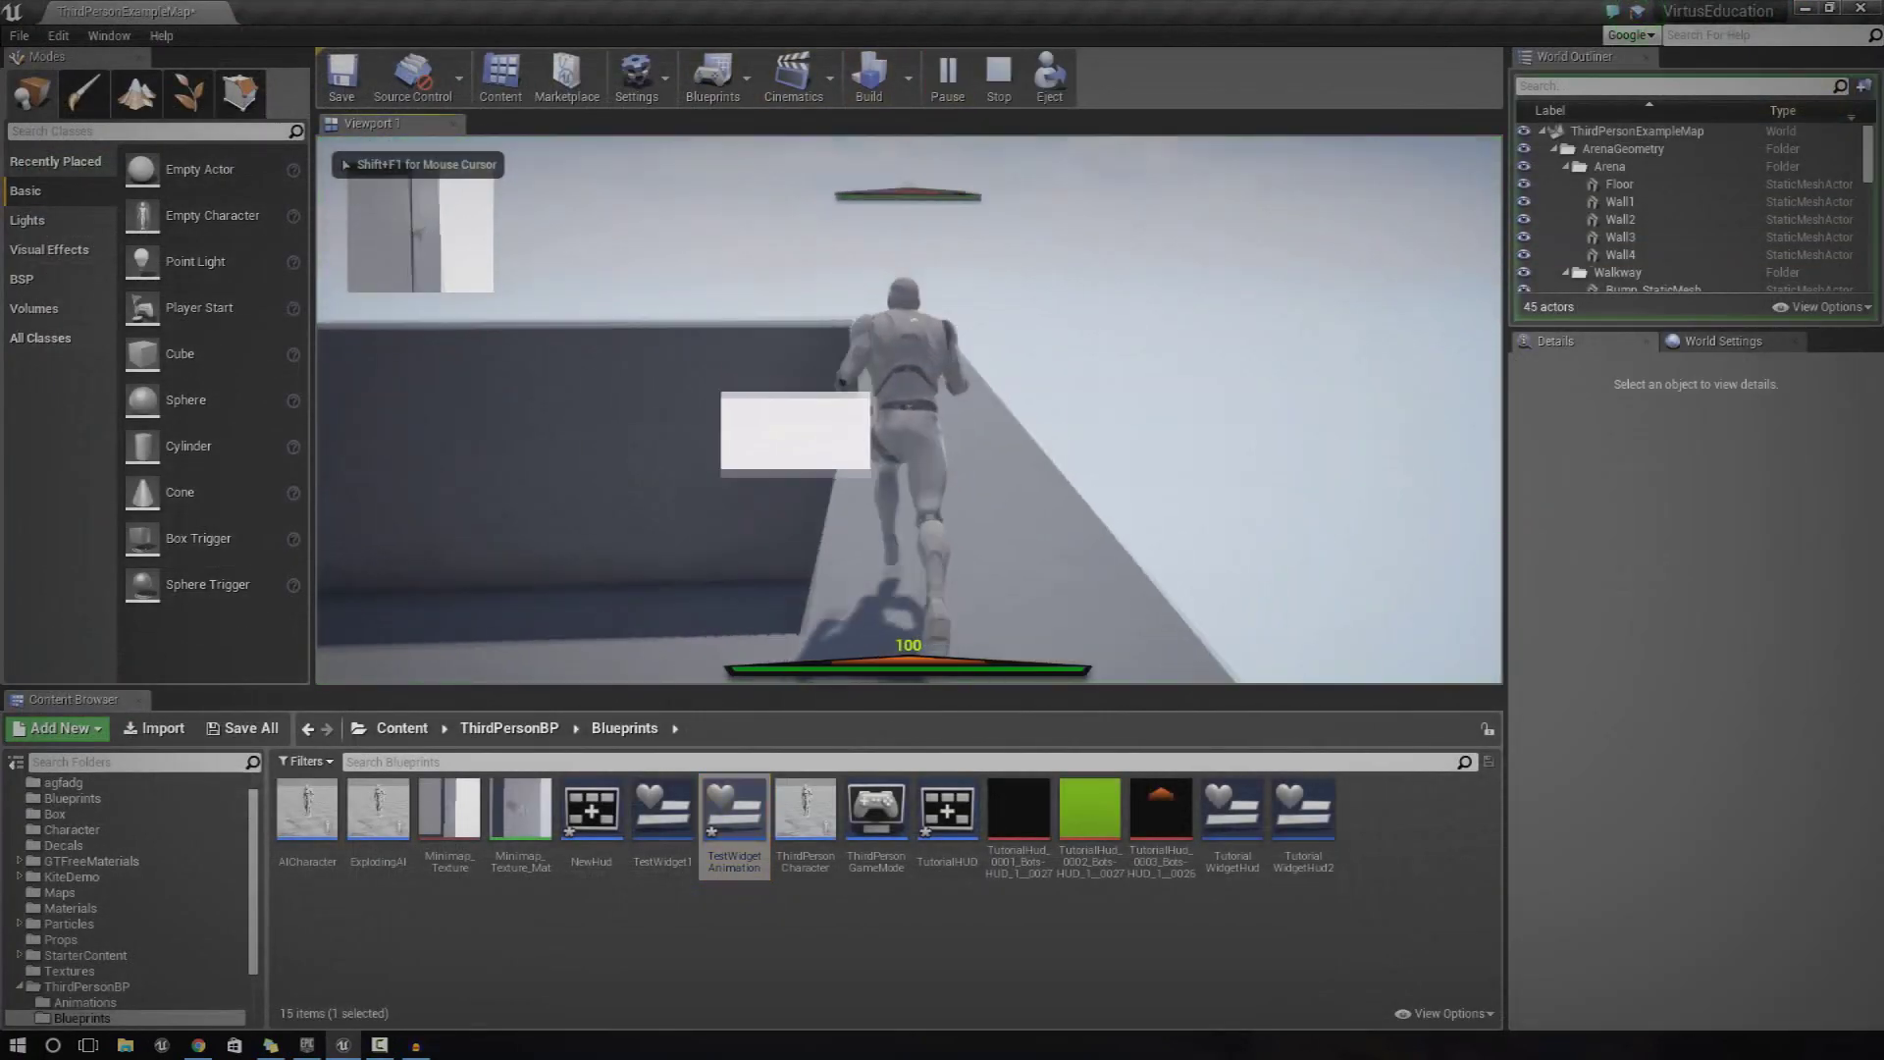
pyautogui.press('w')
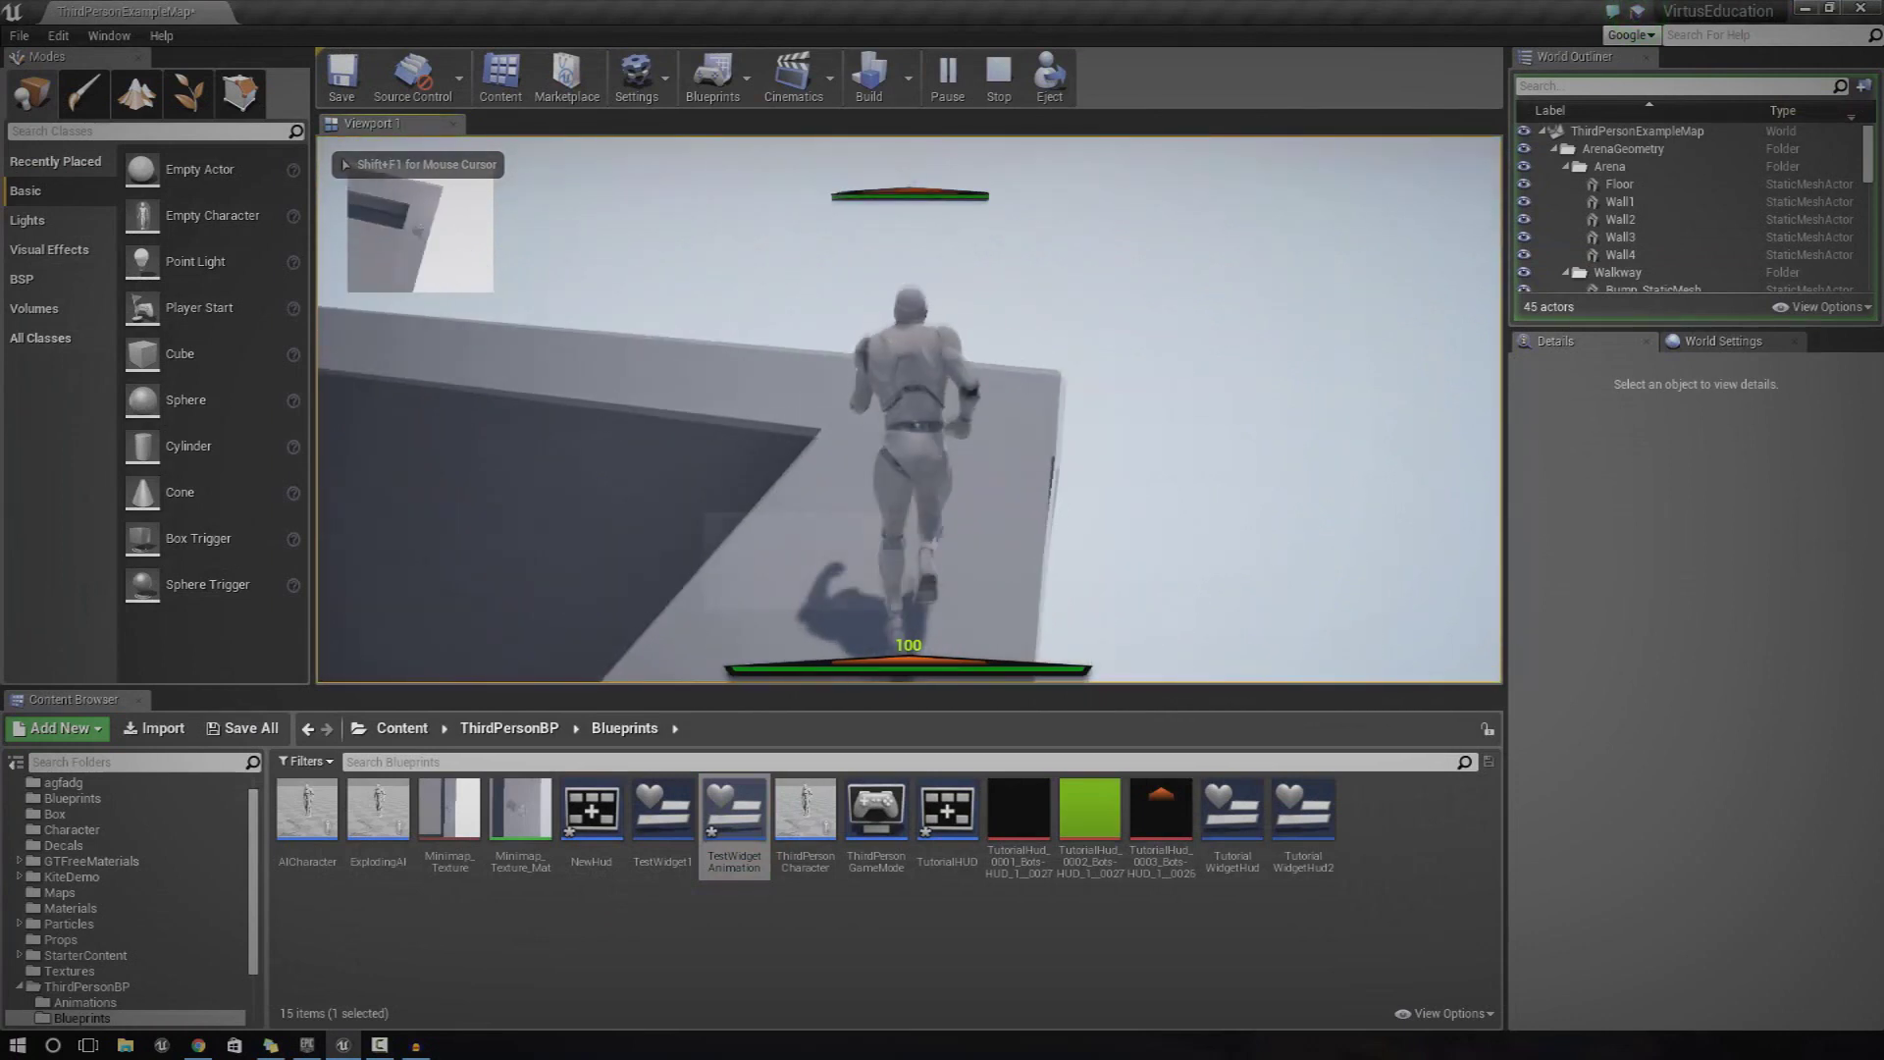
pyautogui.press('w')
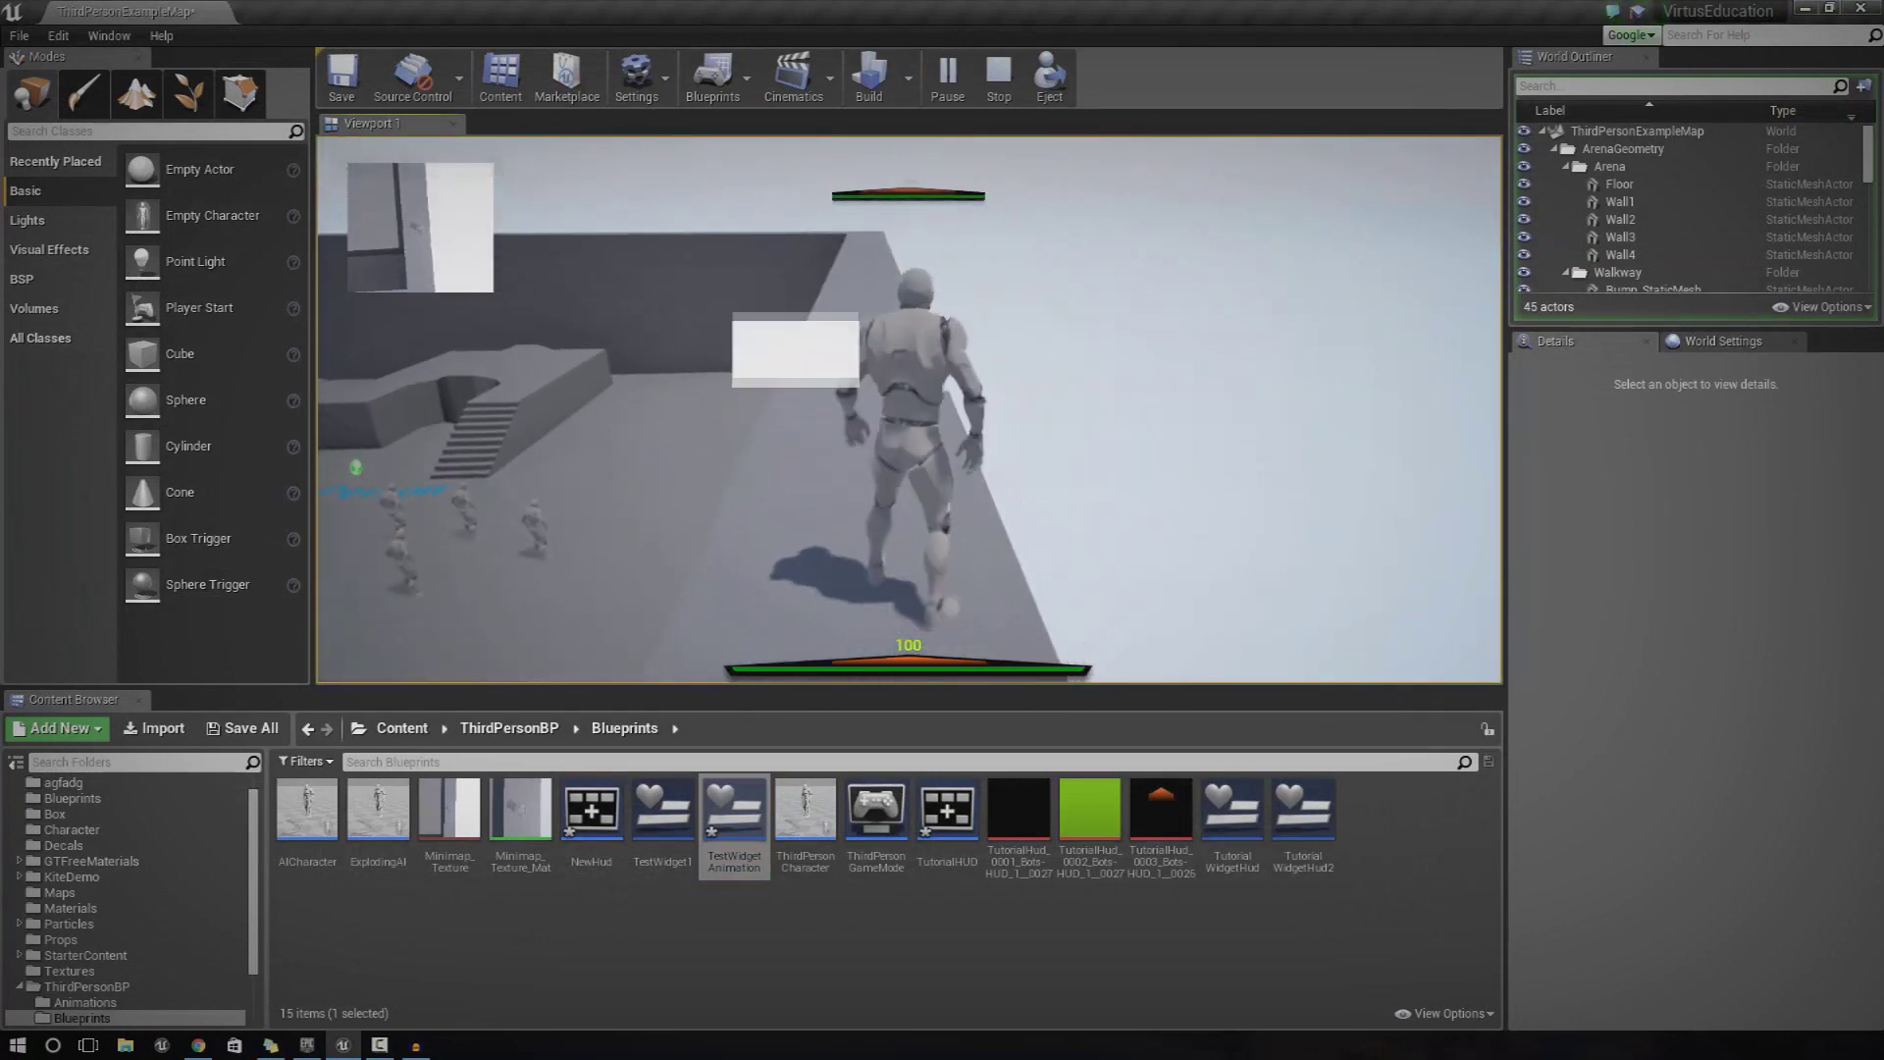
pyautogui.press('w')
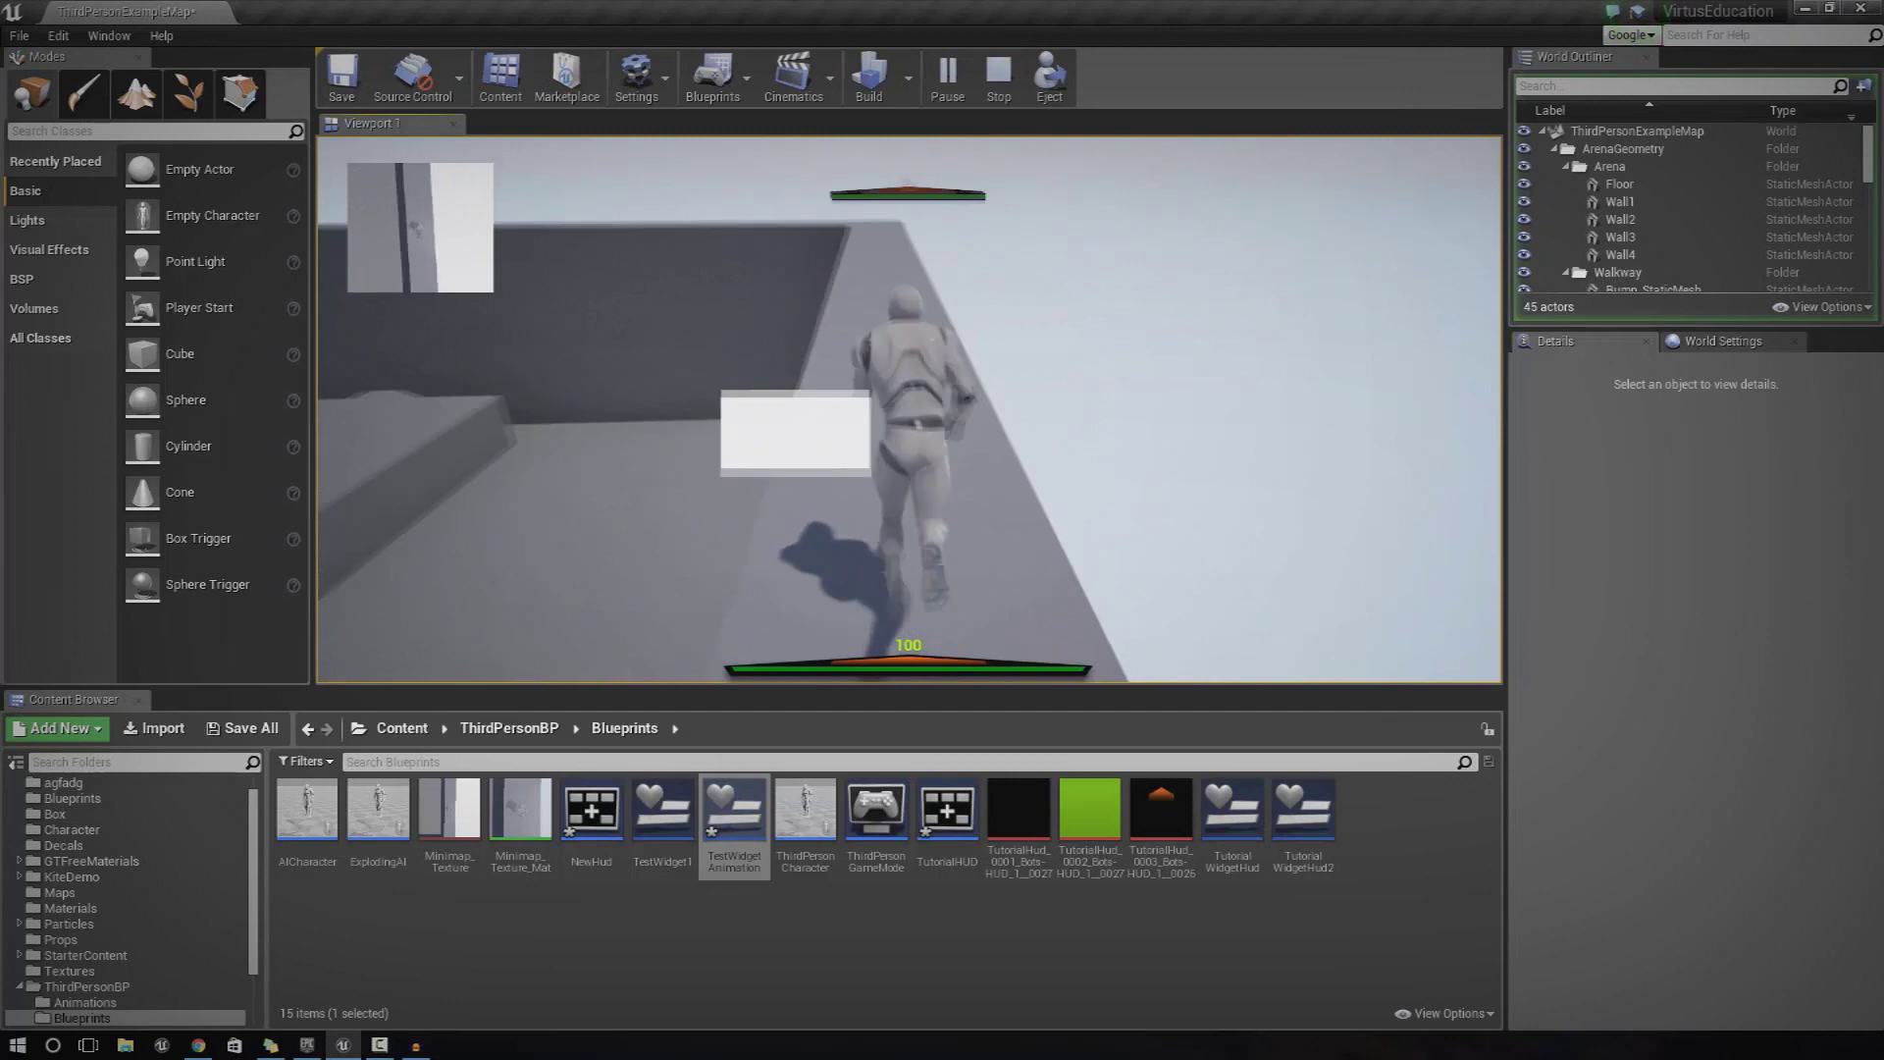
pyautogui.press('w')
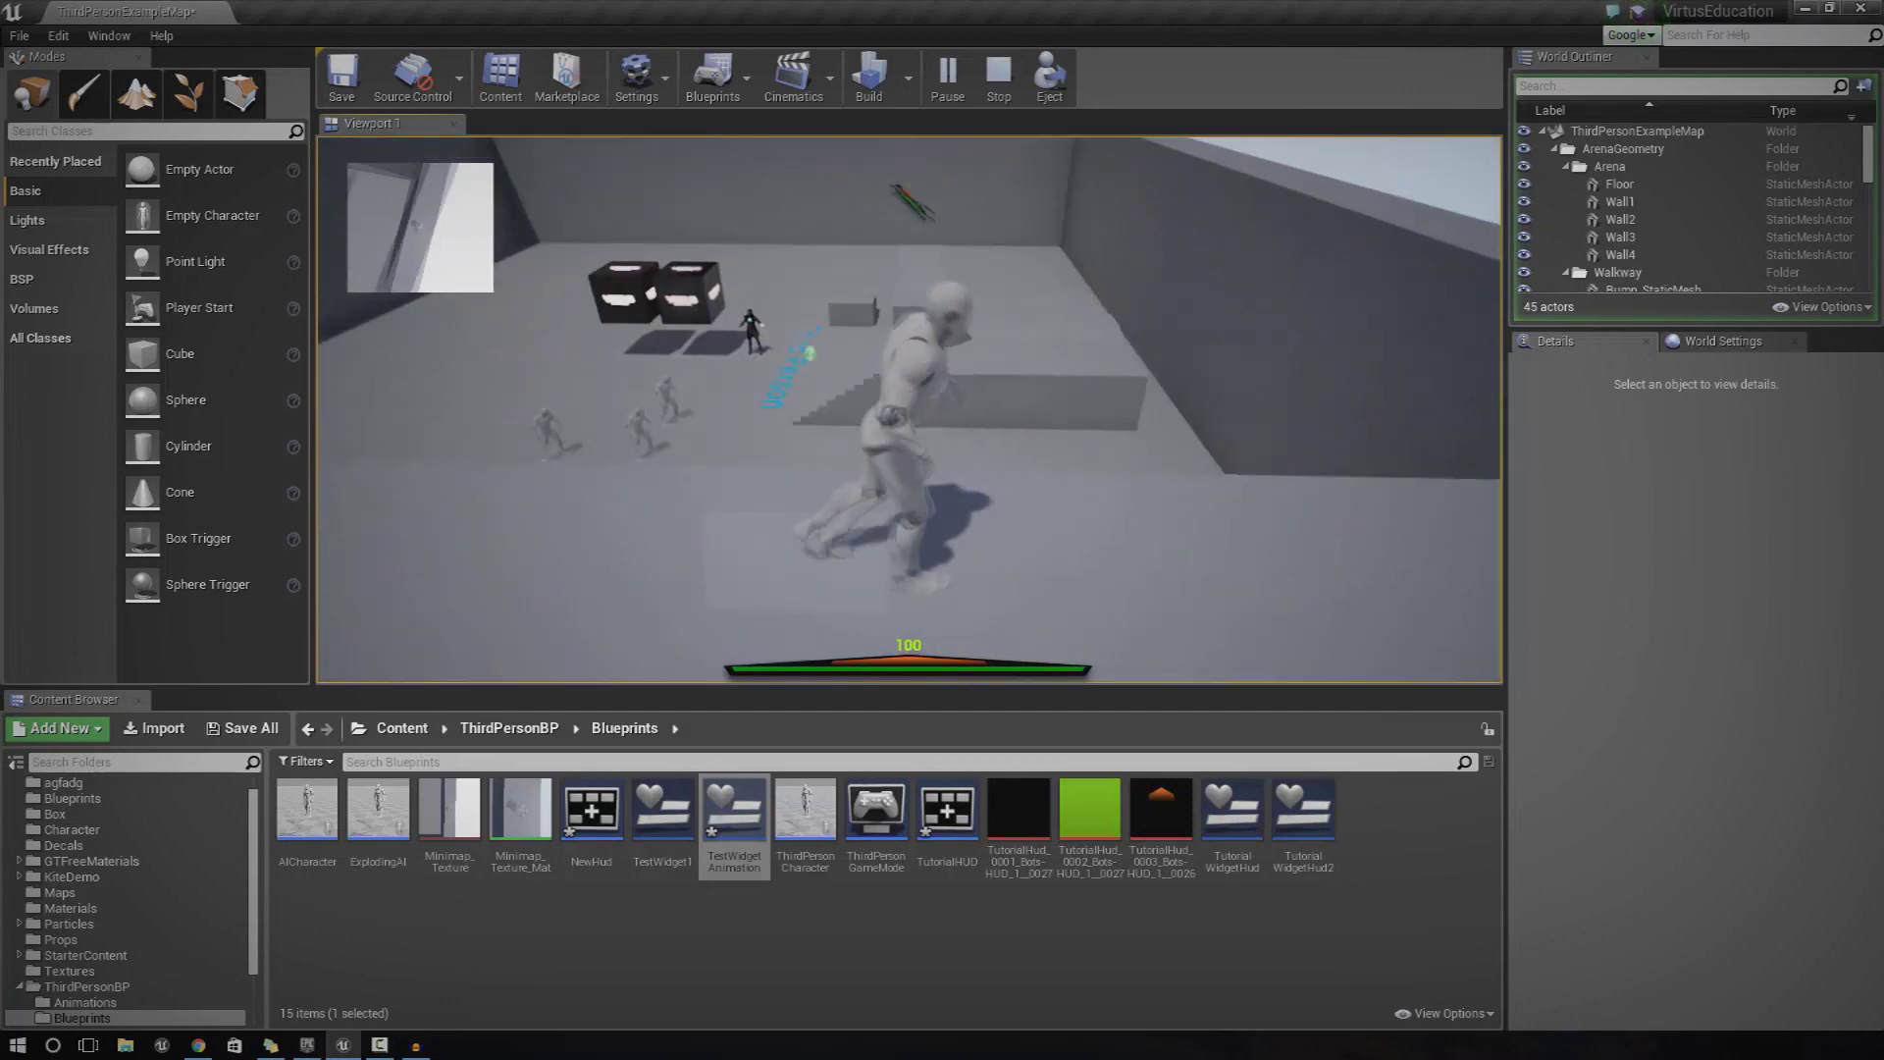
pyautogui.press('w')
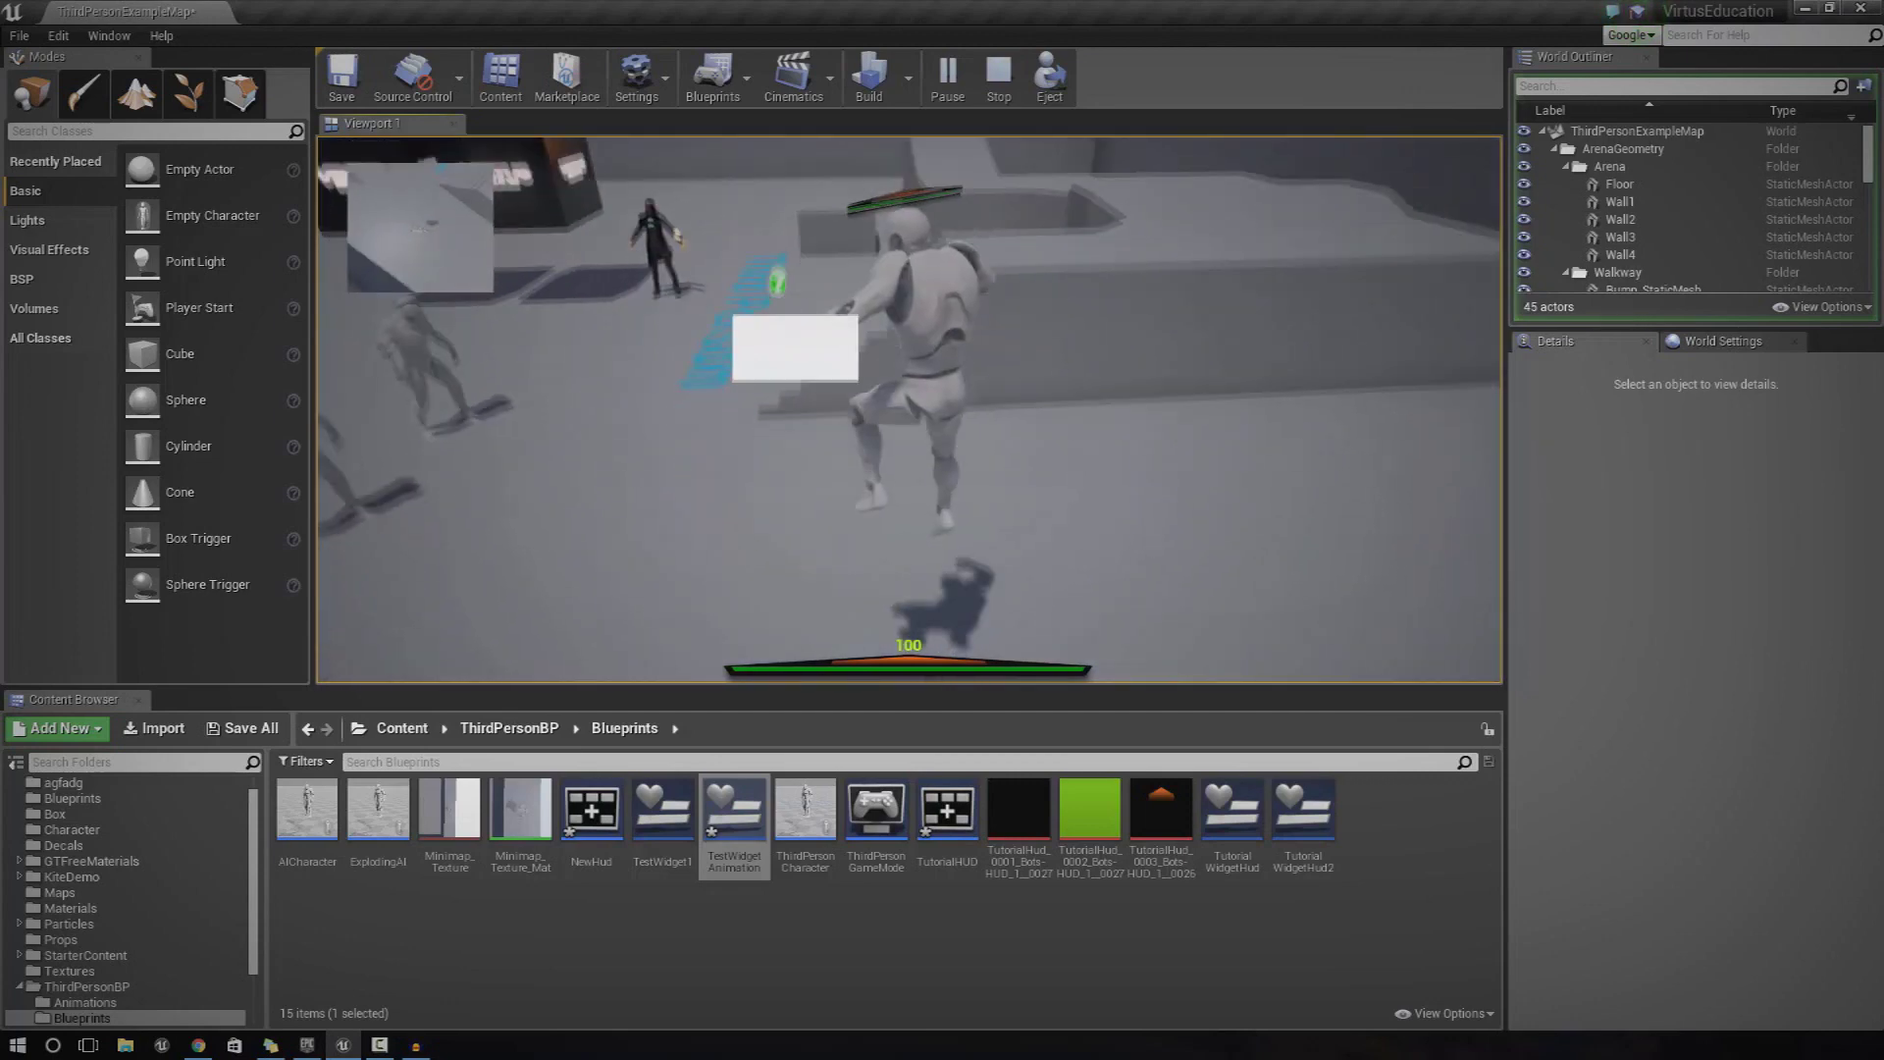
pyautogui.press('w')
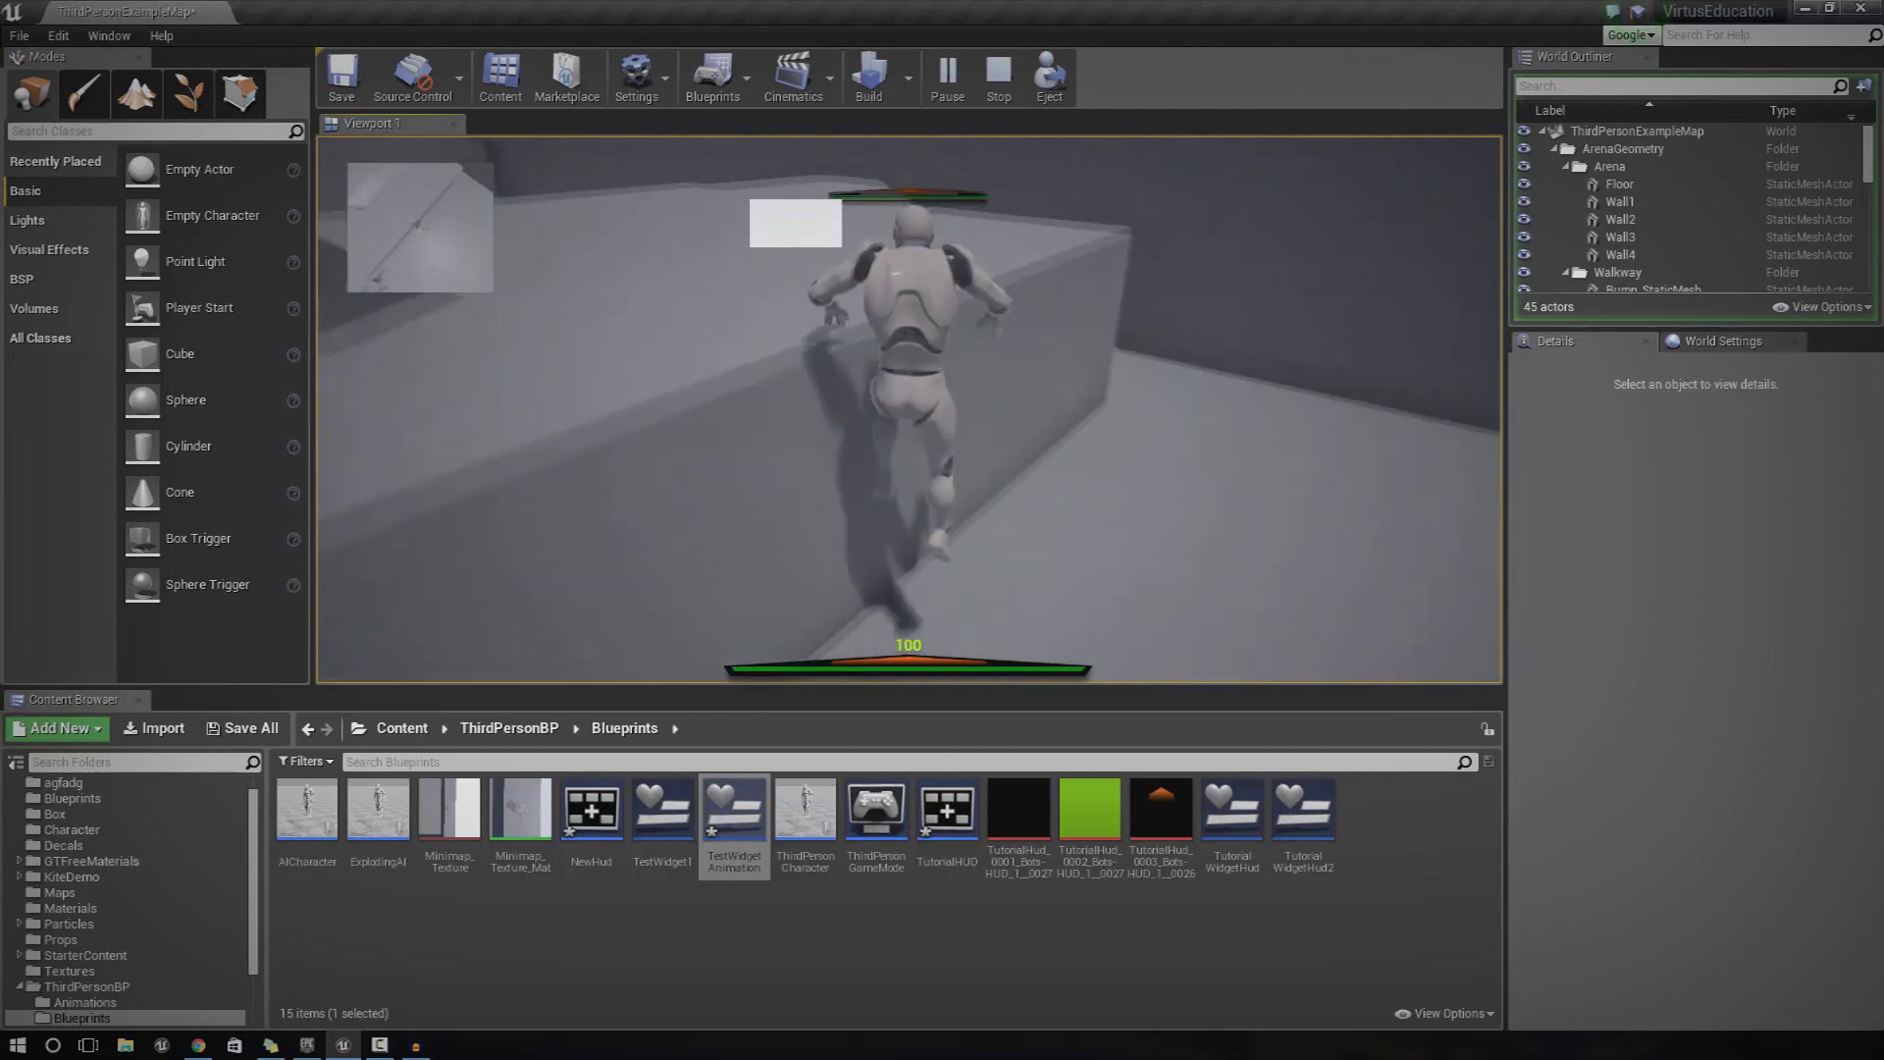
pyautogui.press('w')
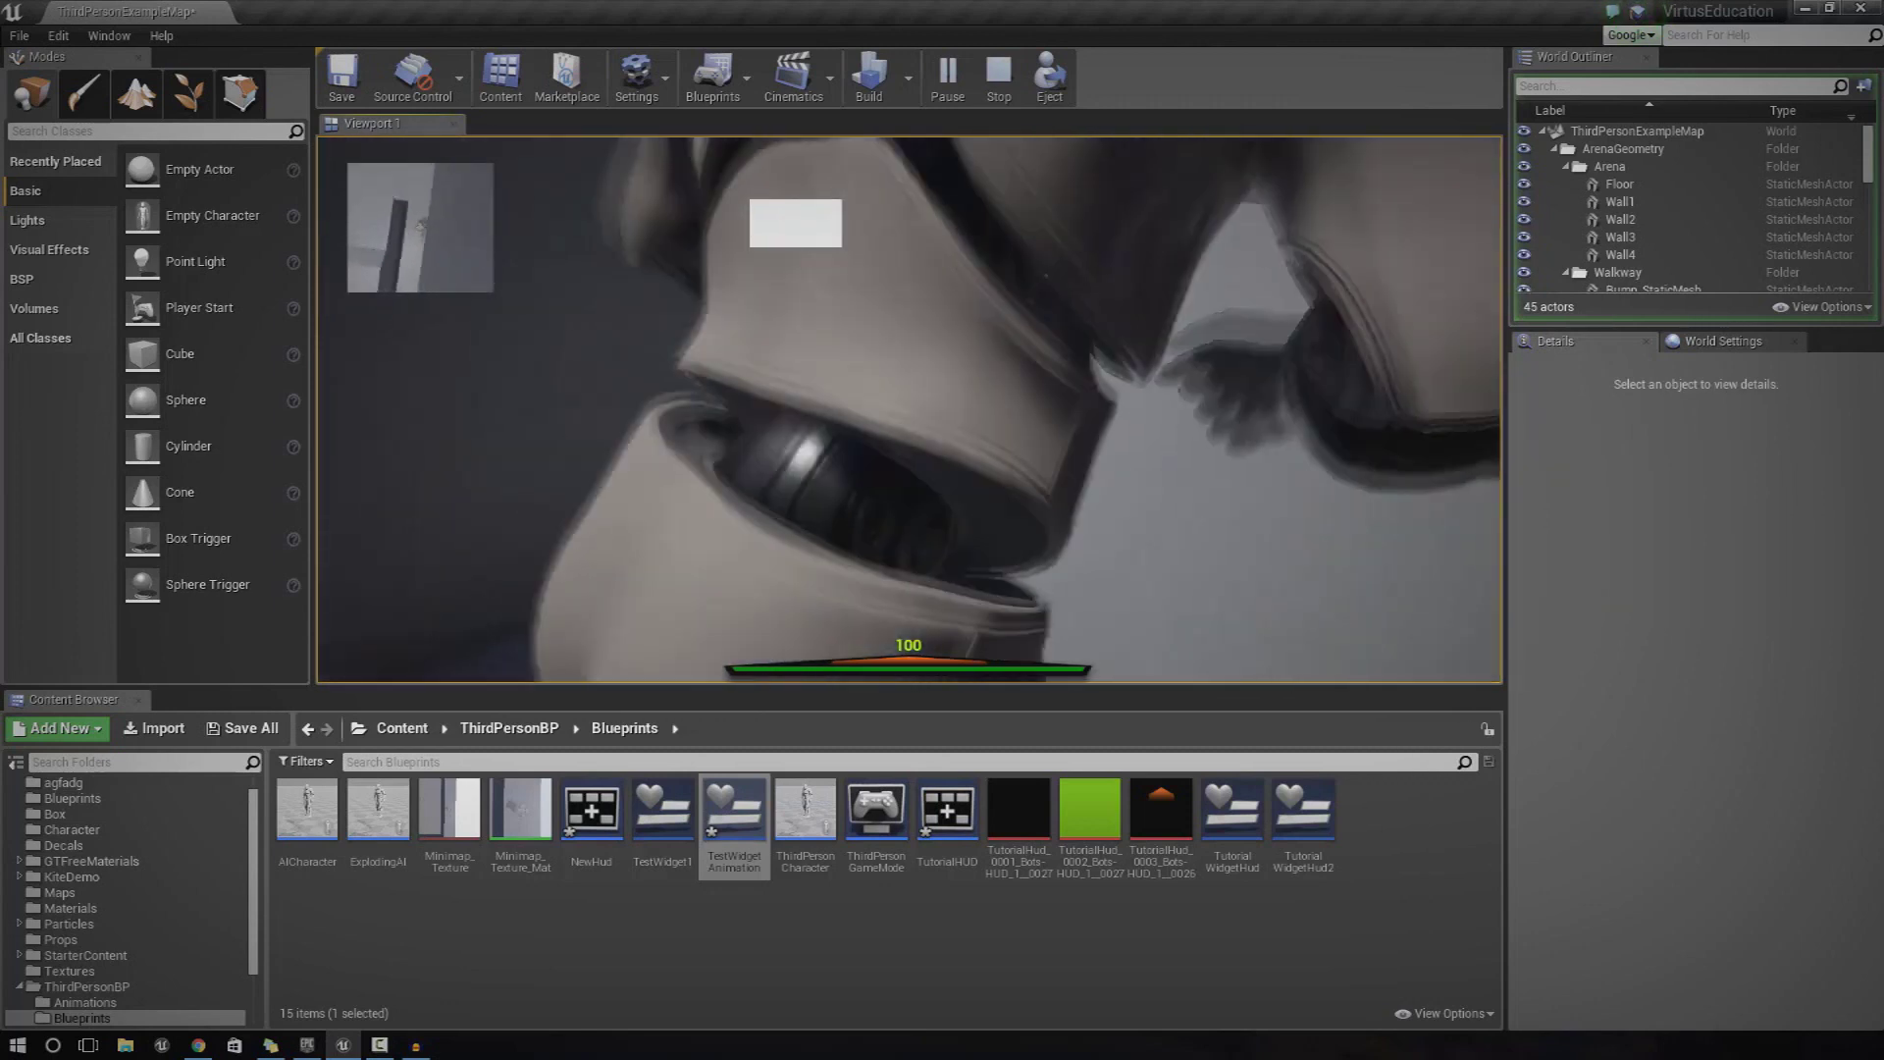
pyautogui.press('w')
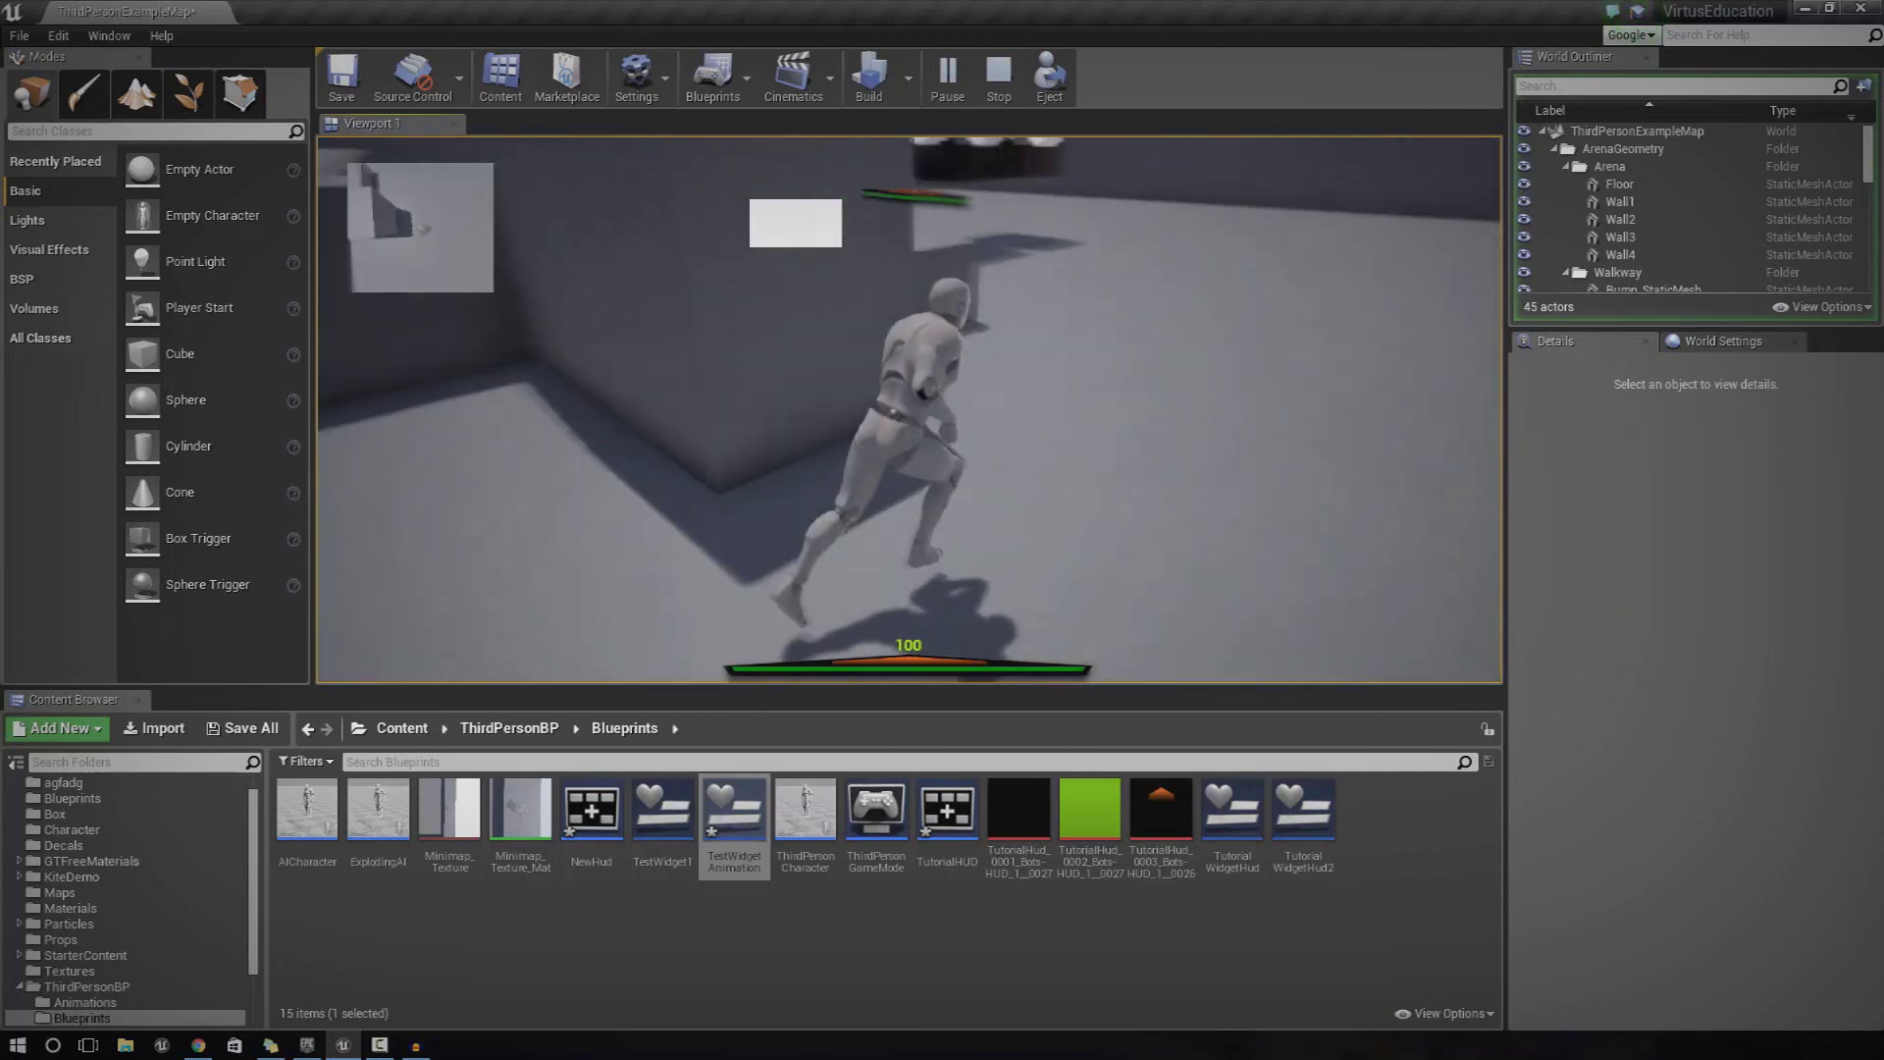
pyautogui.press('w')
pyautogui.press('w')
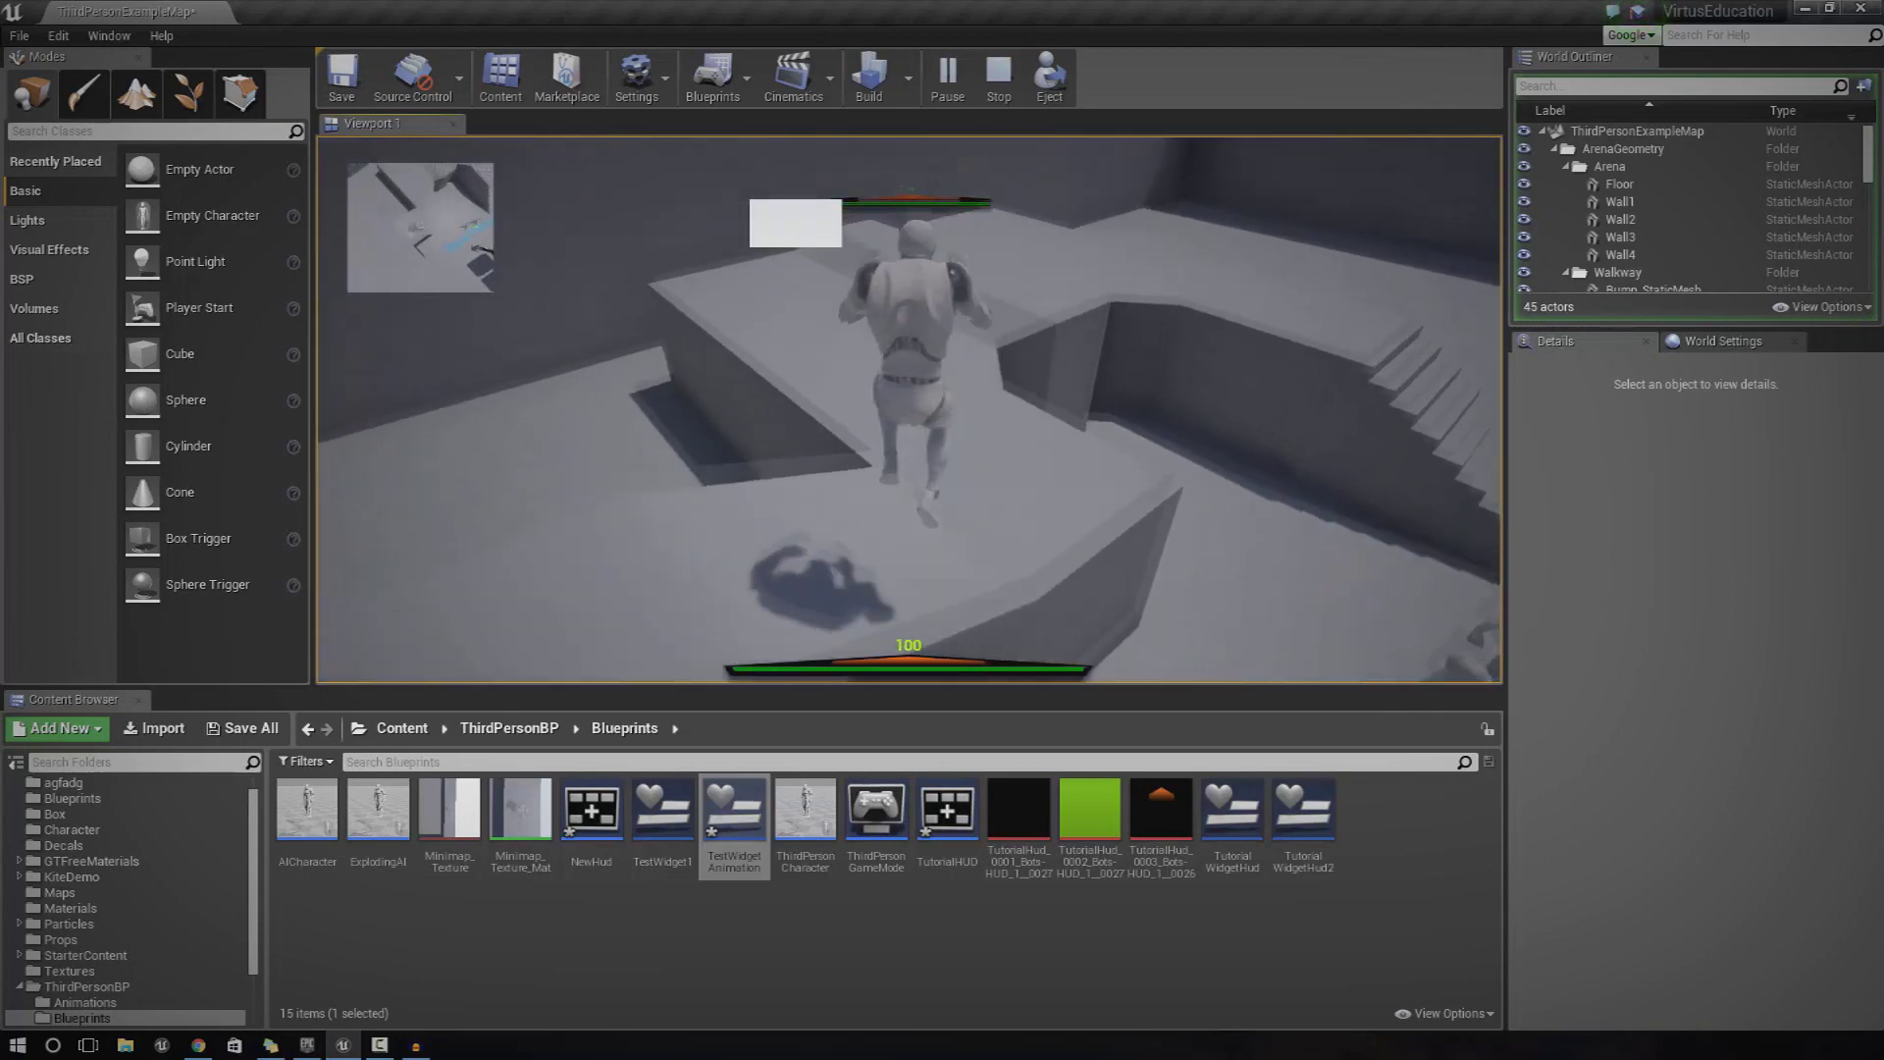
pyautogui.press('w')
pyautogui.press('w')
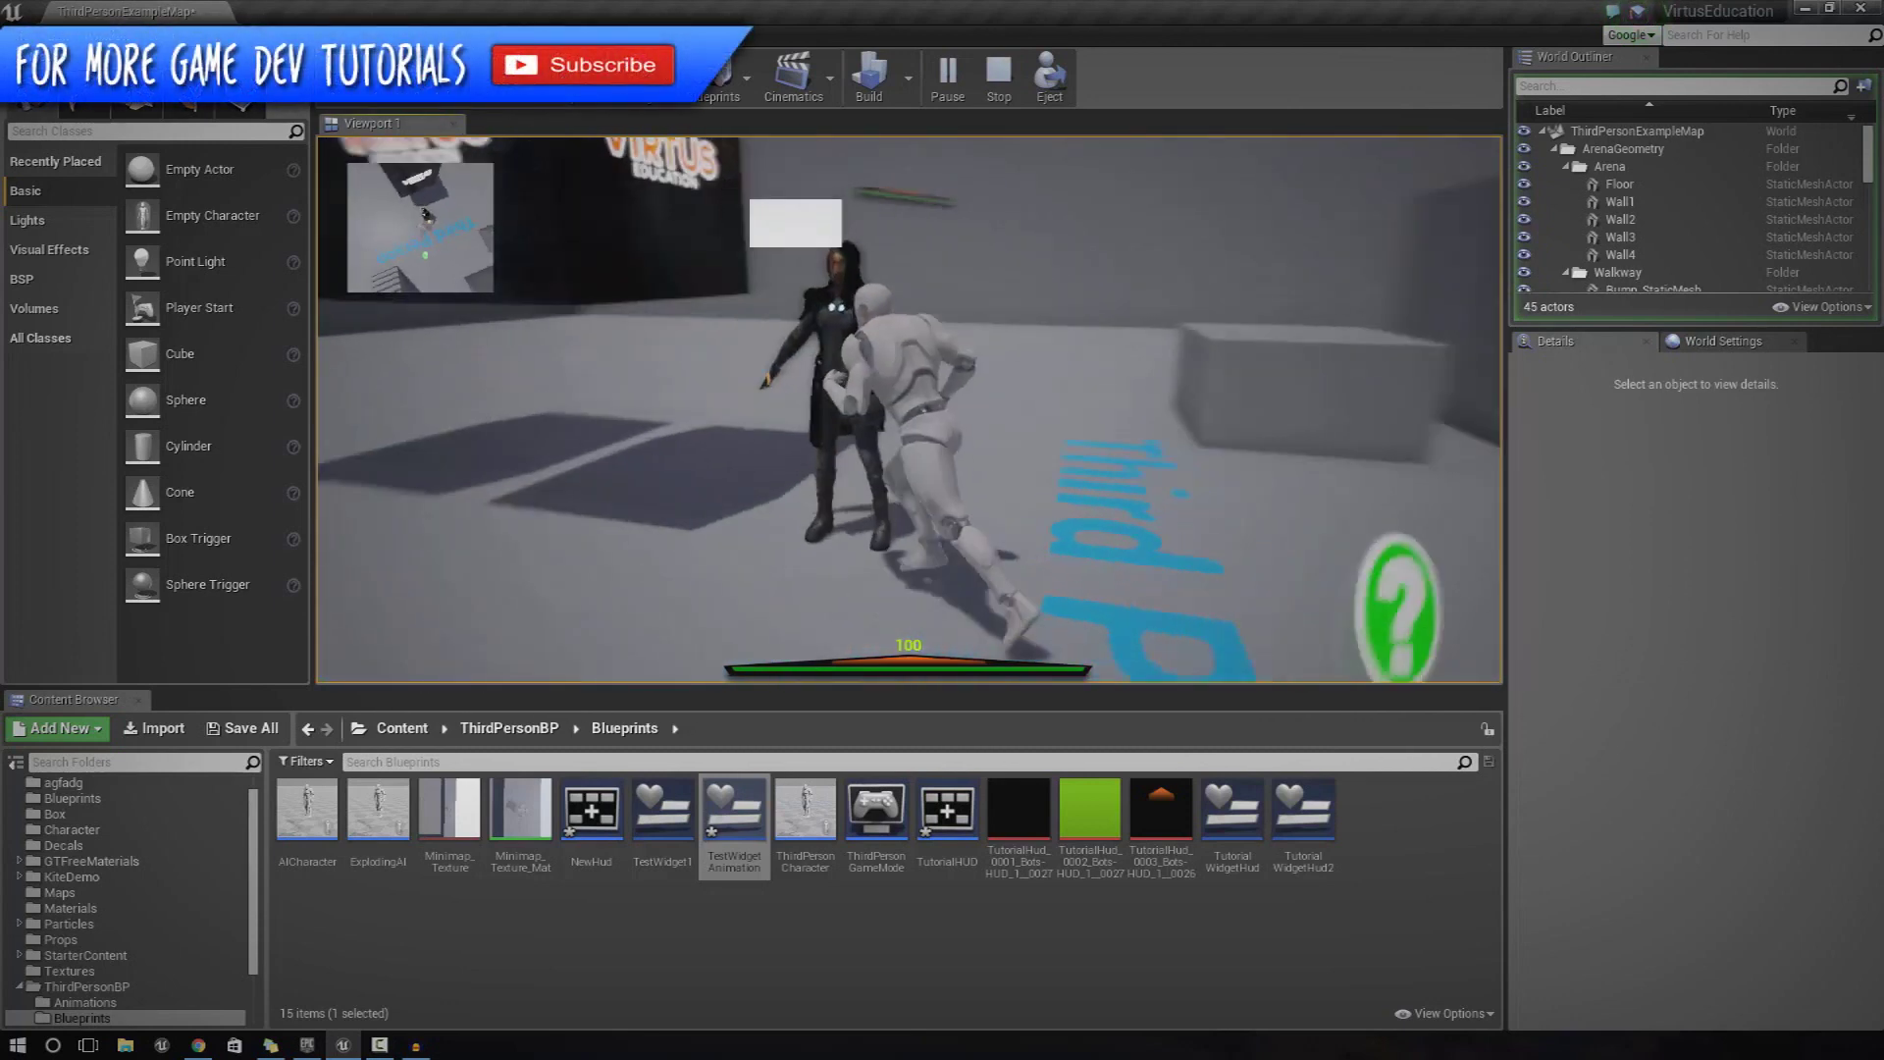
pyautogui.press('Escape')
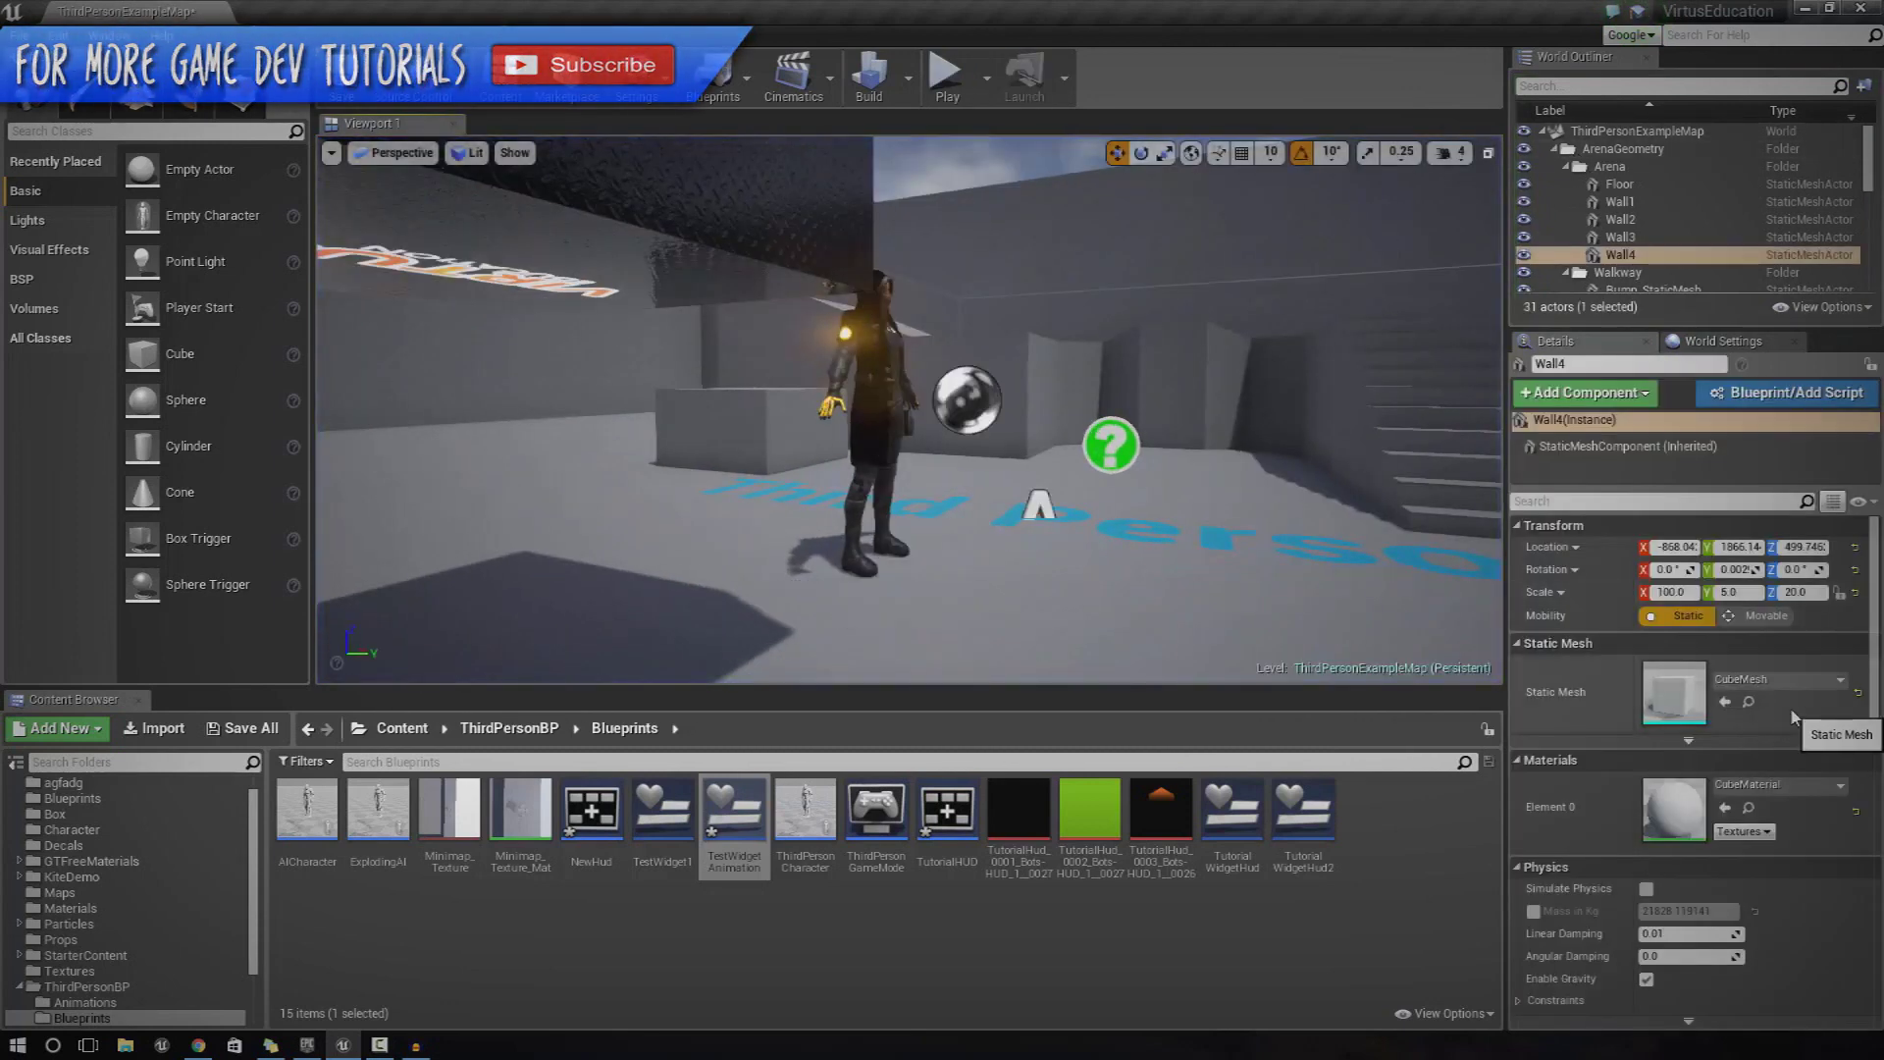